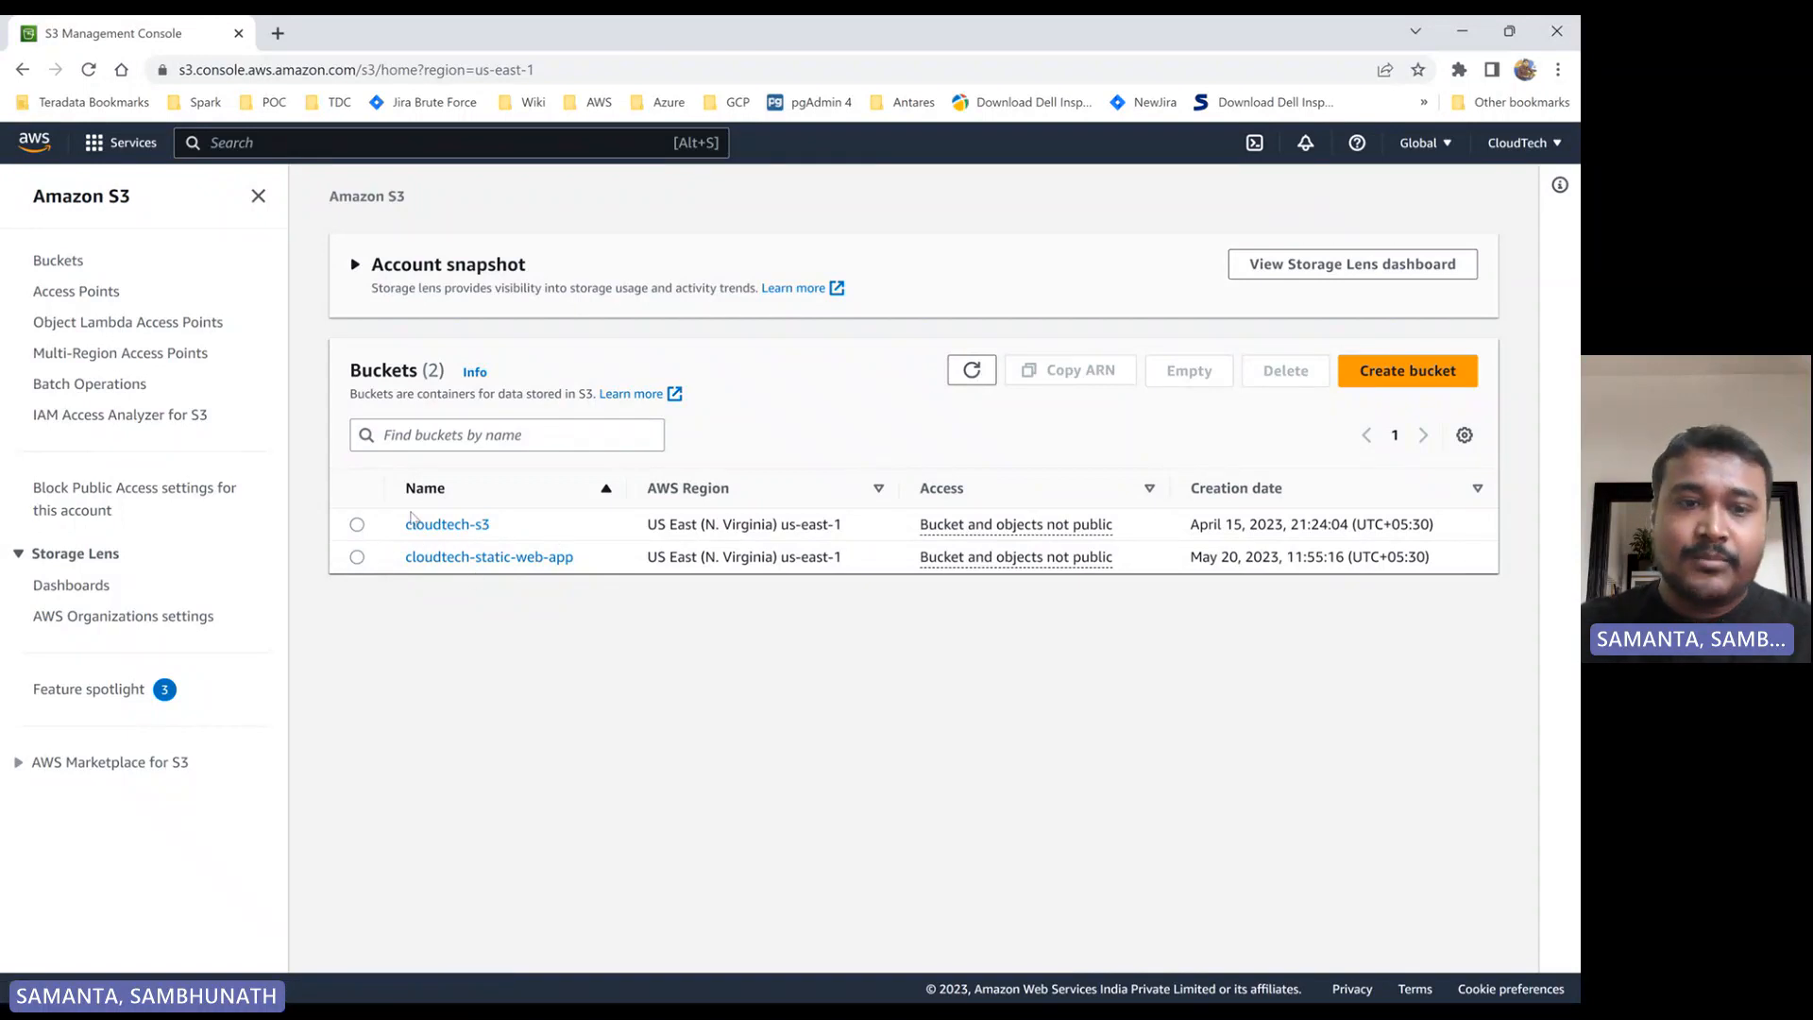
- Look through the objects stored in the cloudtech-s3 and cloudtech-static-web-app buckets and return to the bucket list
left_click(461, 532)
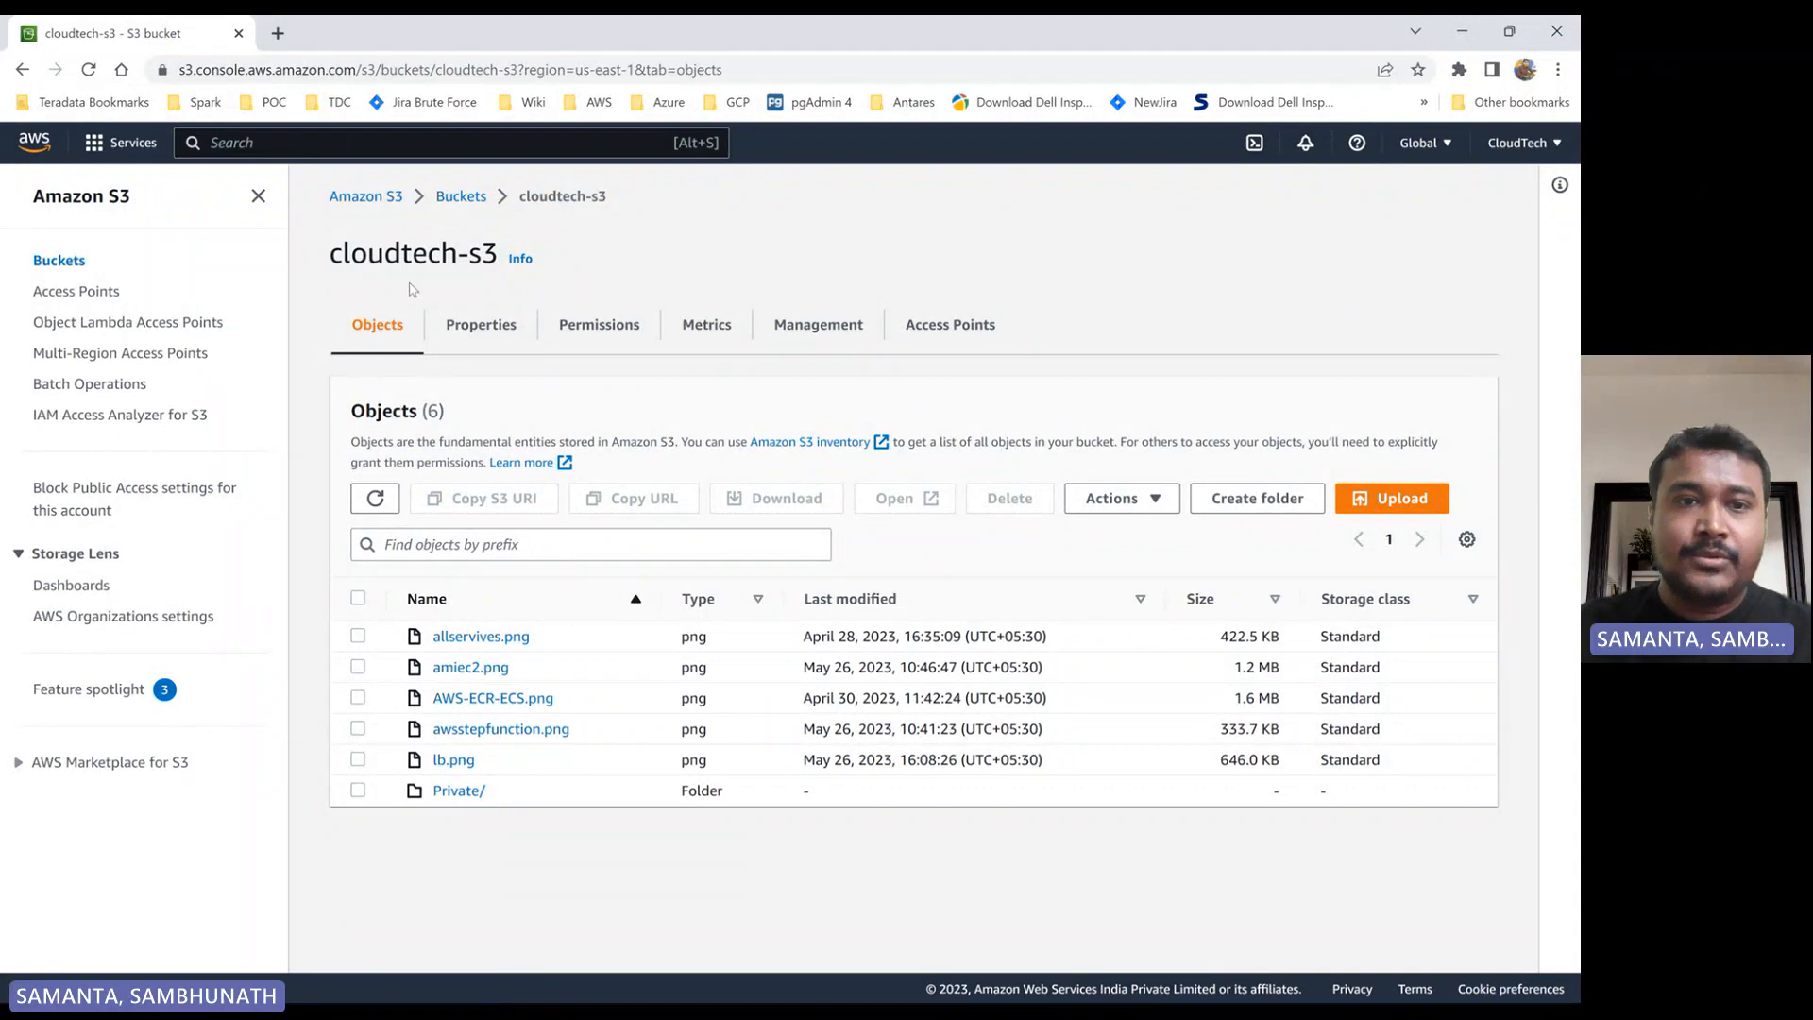
left_click(358, 637)
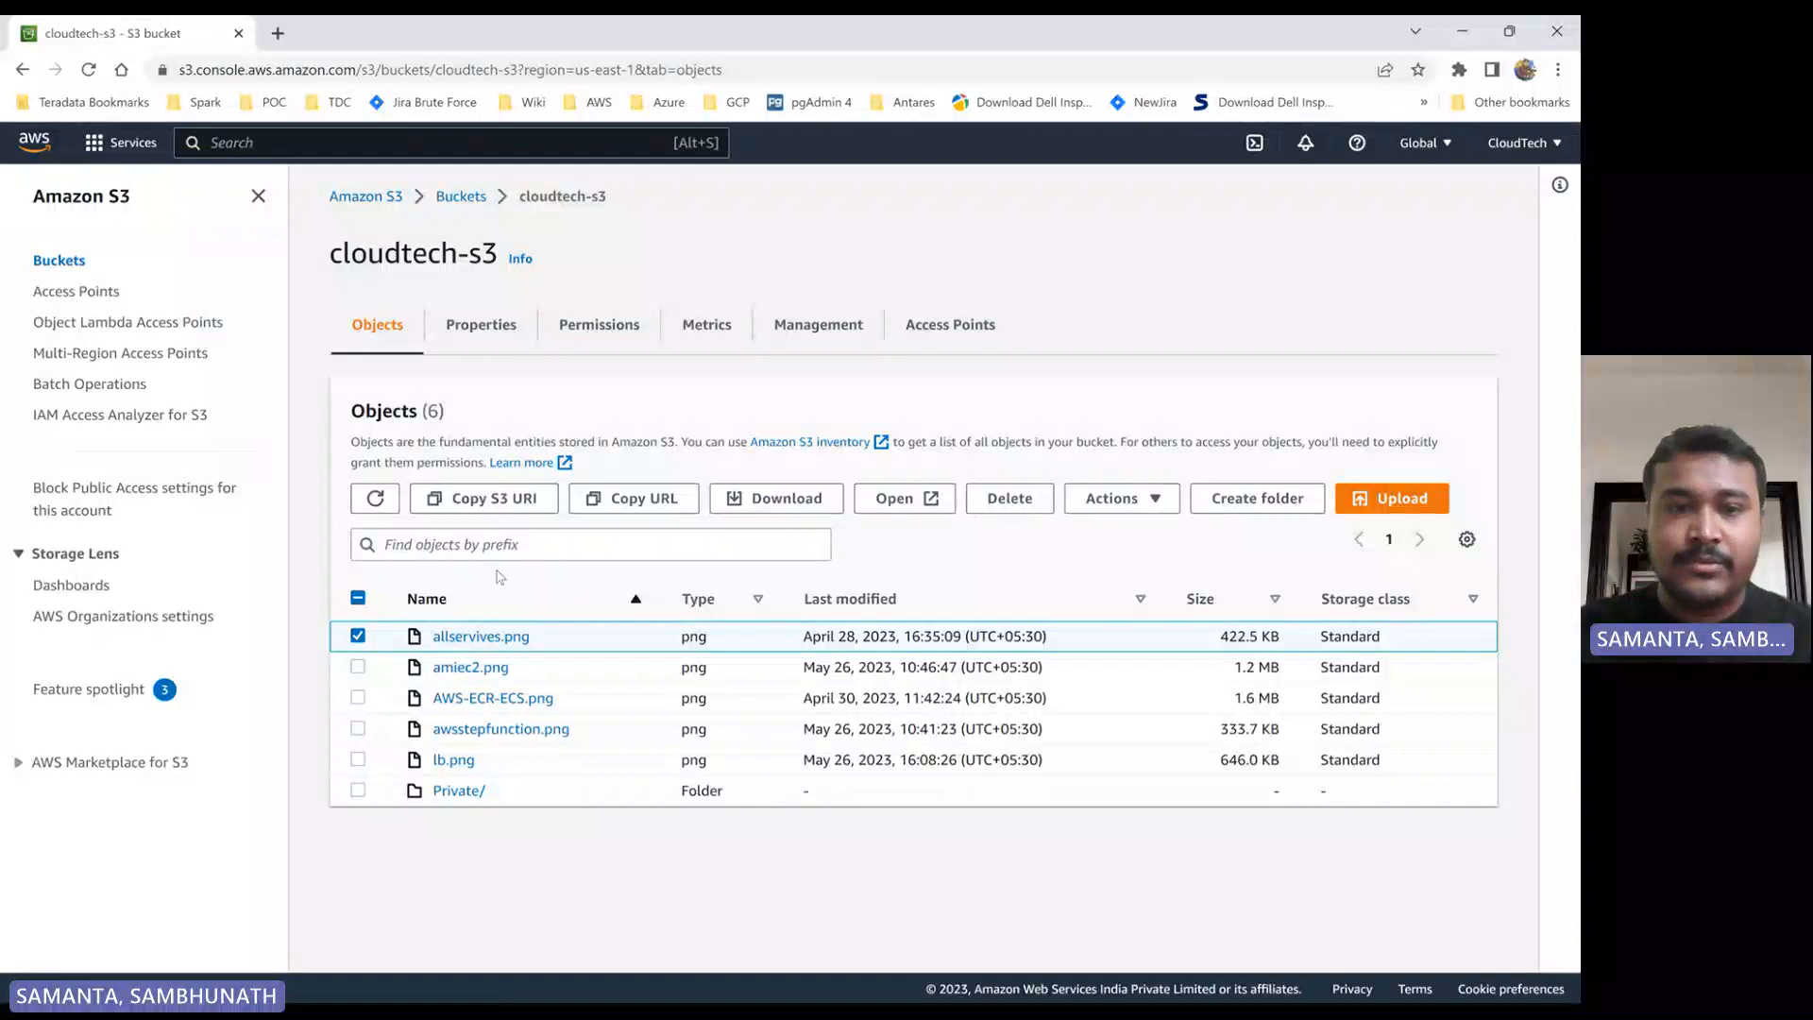
left_click(359, 637)
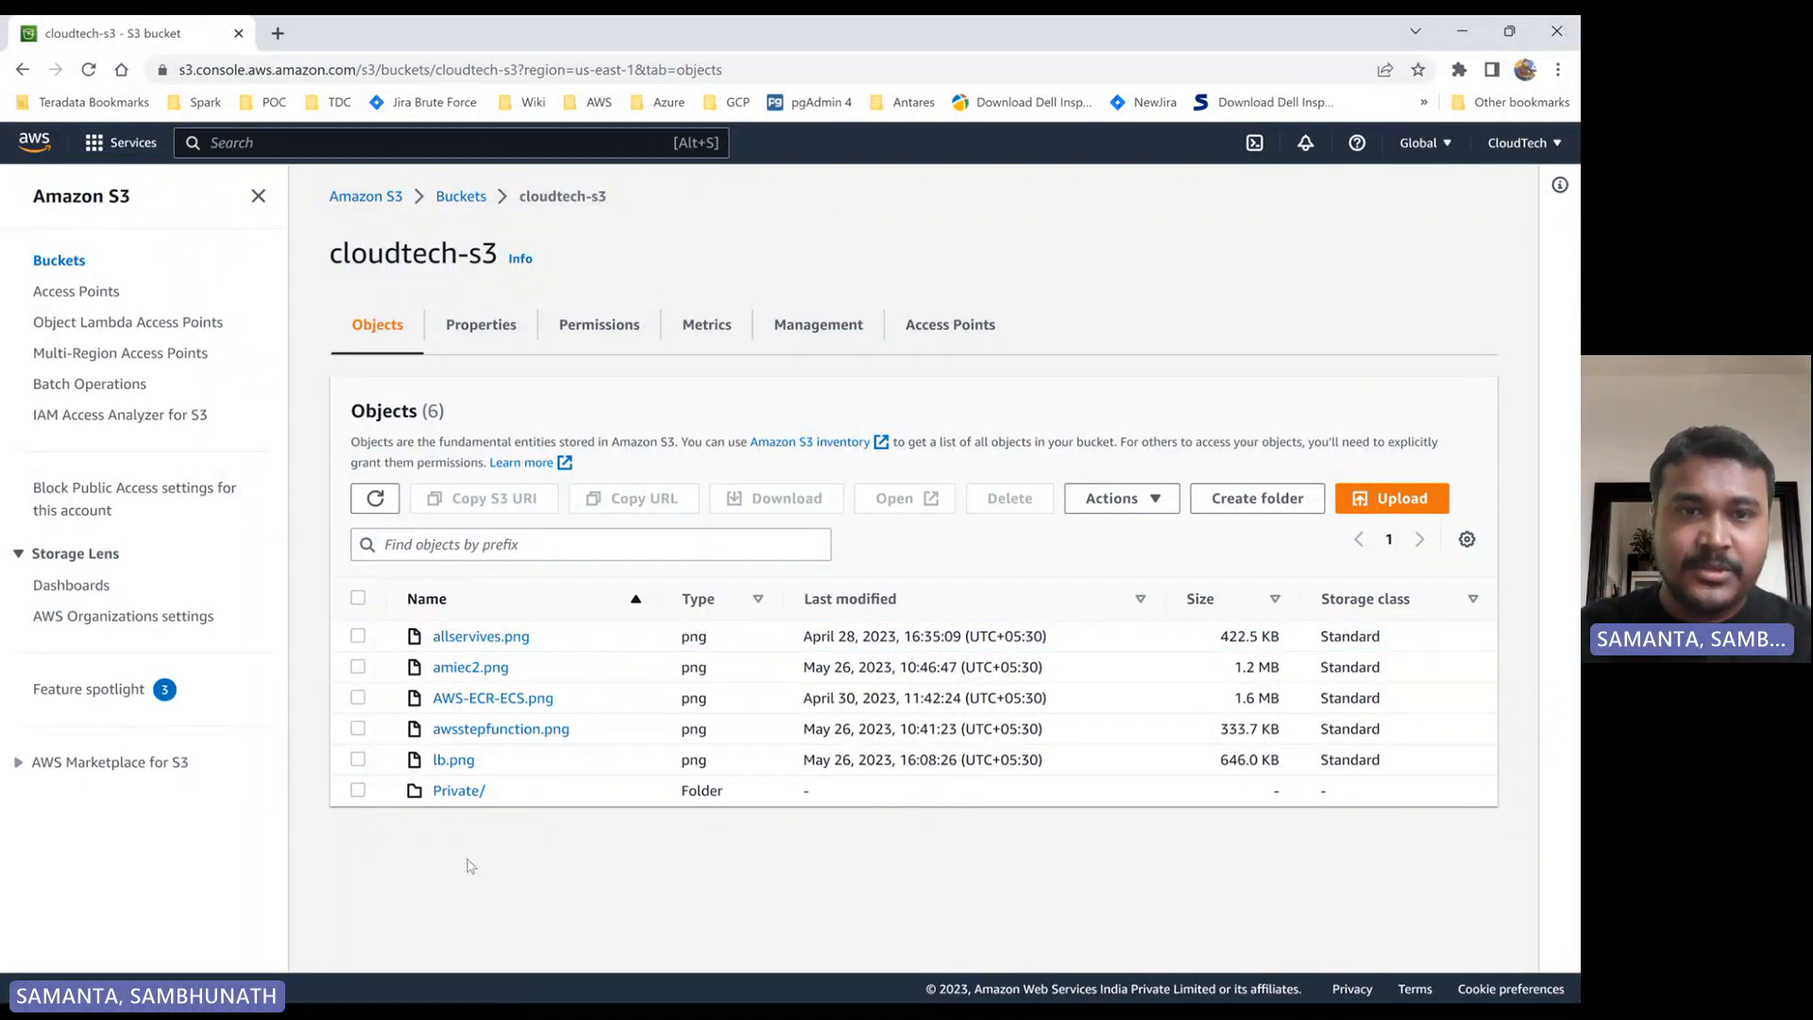
left_click(461, 196)
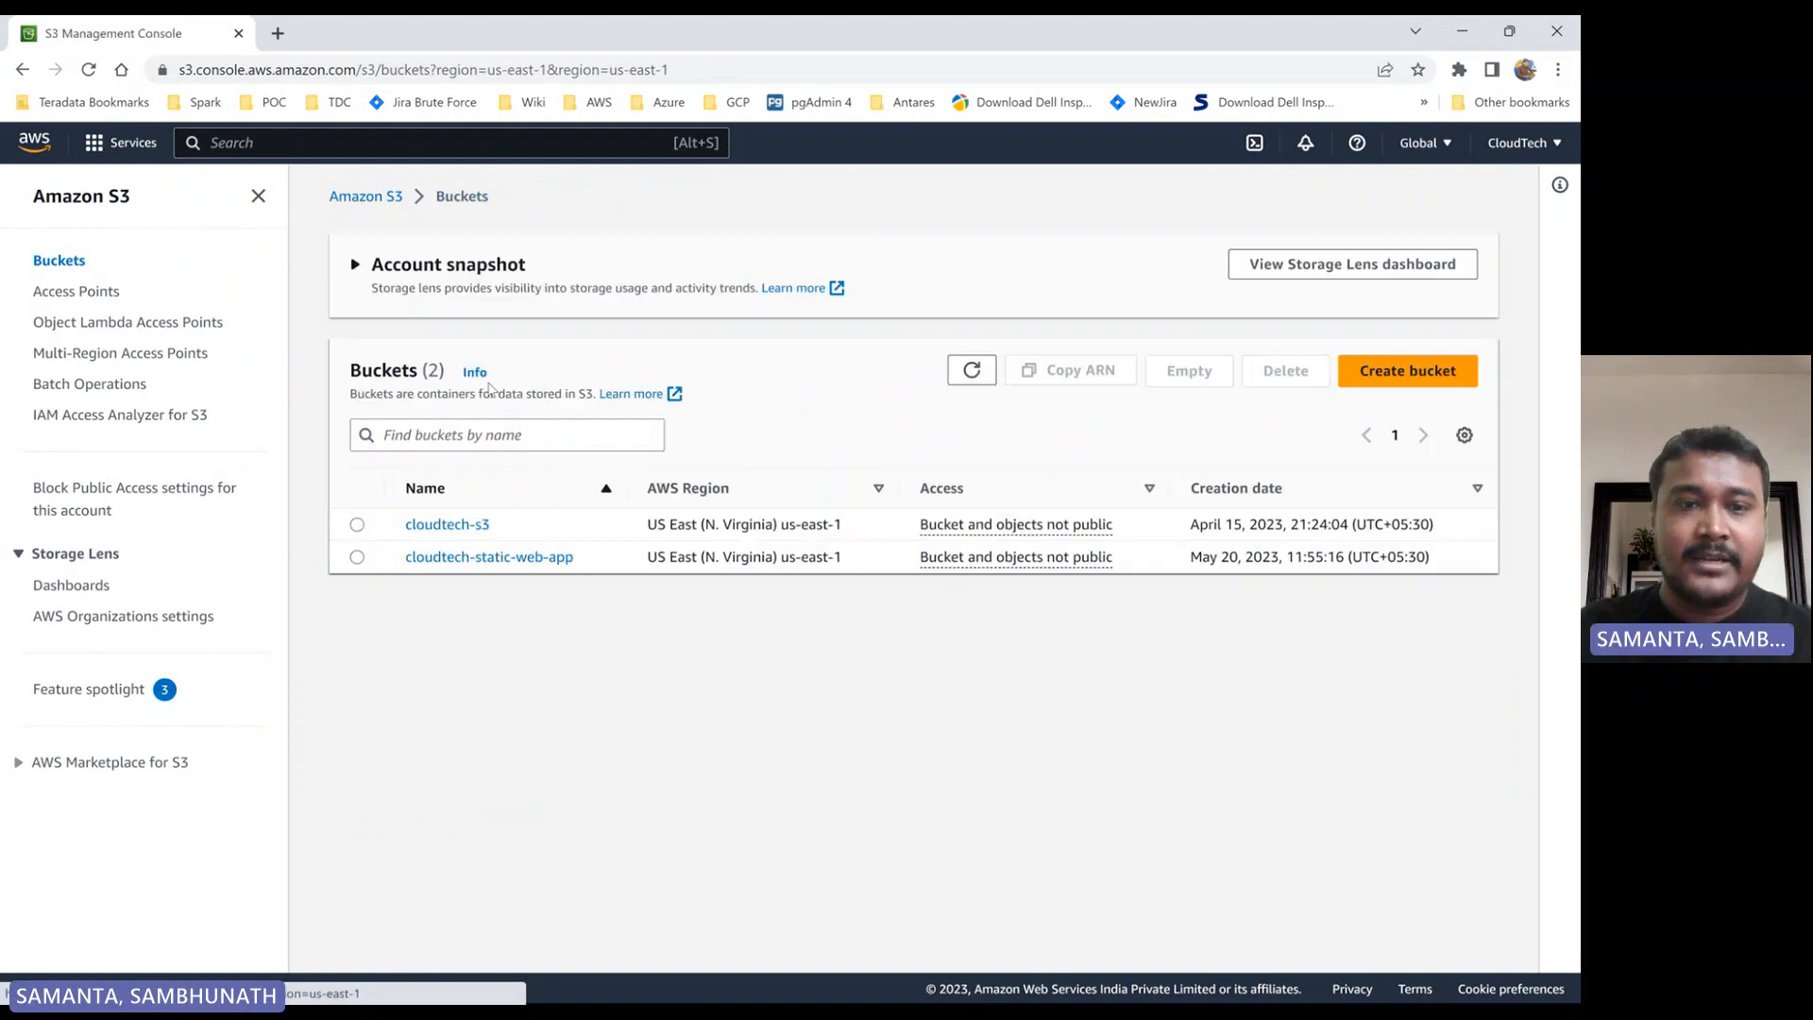
left_click(533, 557)
scroll(569, 679, "down", 2)
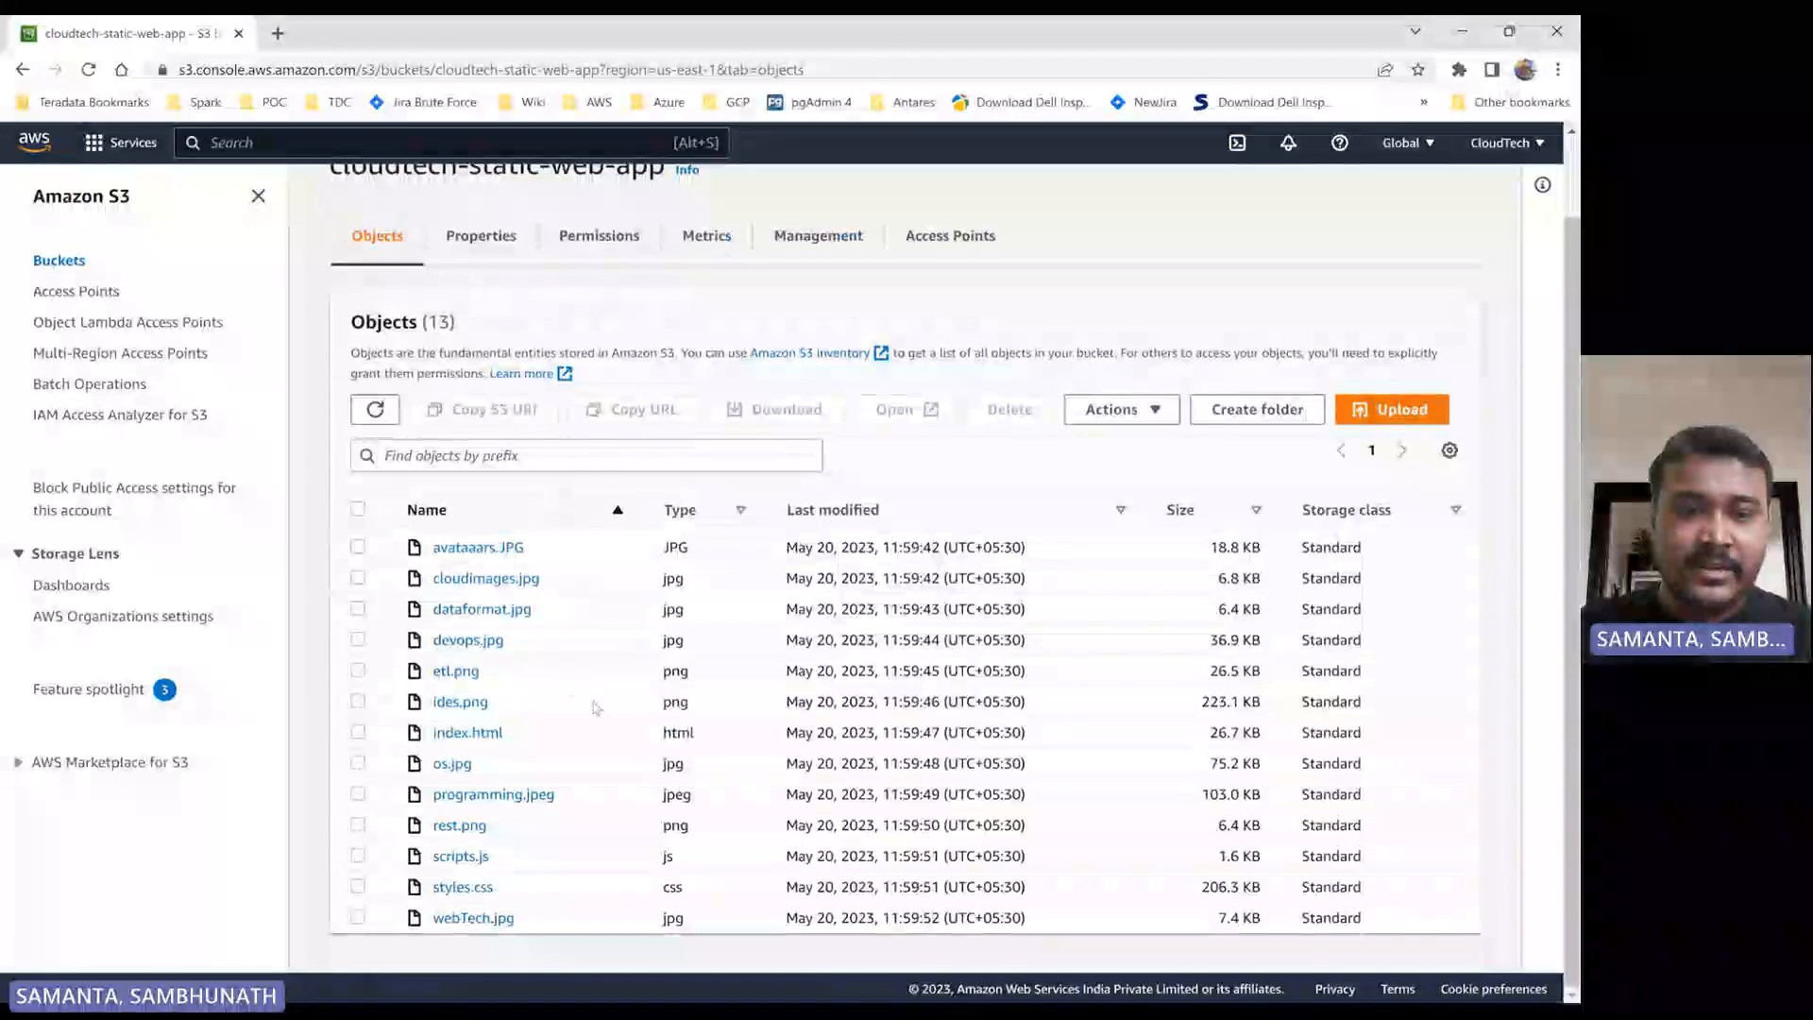
scroll(503, 846, "up", 2)
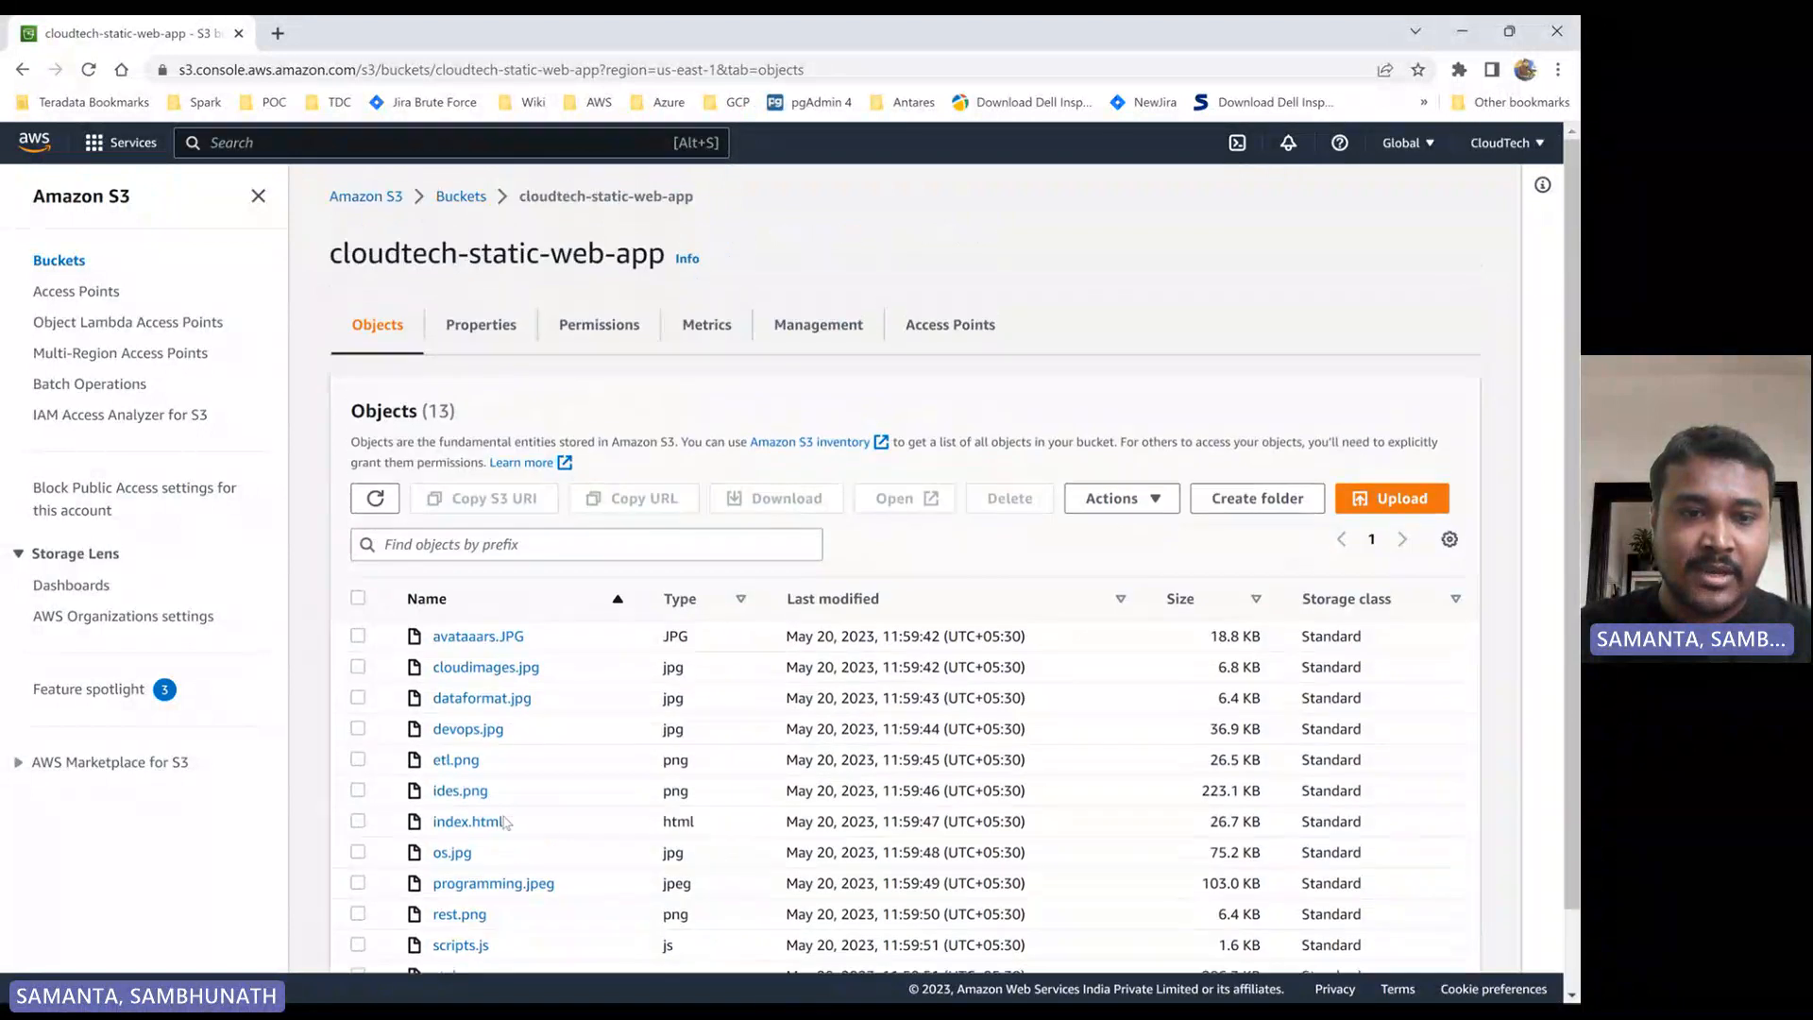
left_click(462, 197)
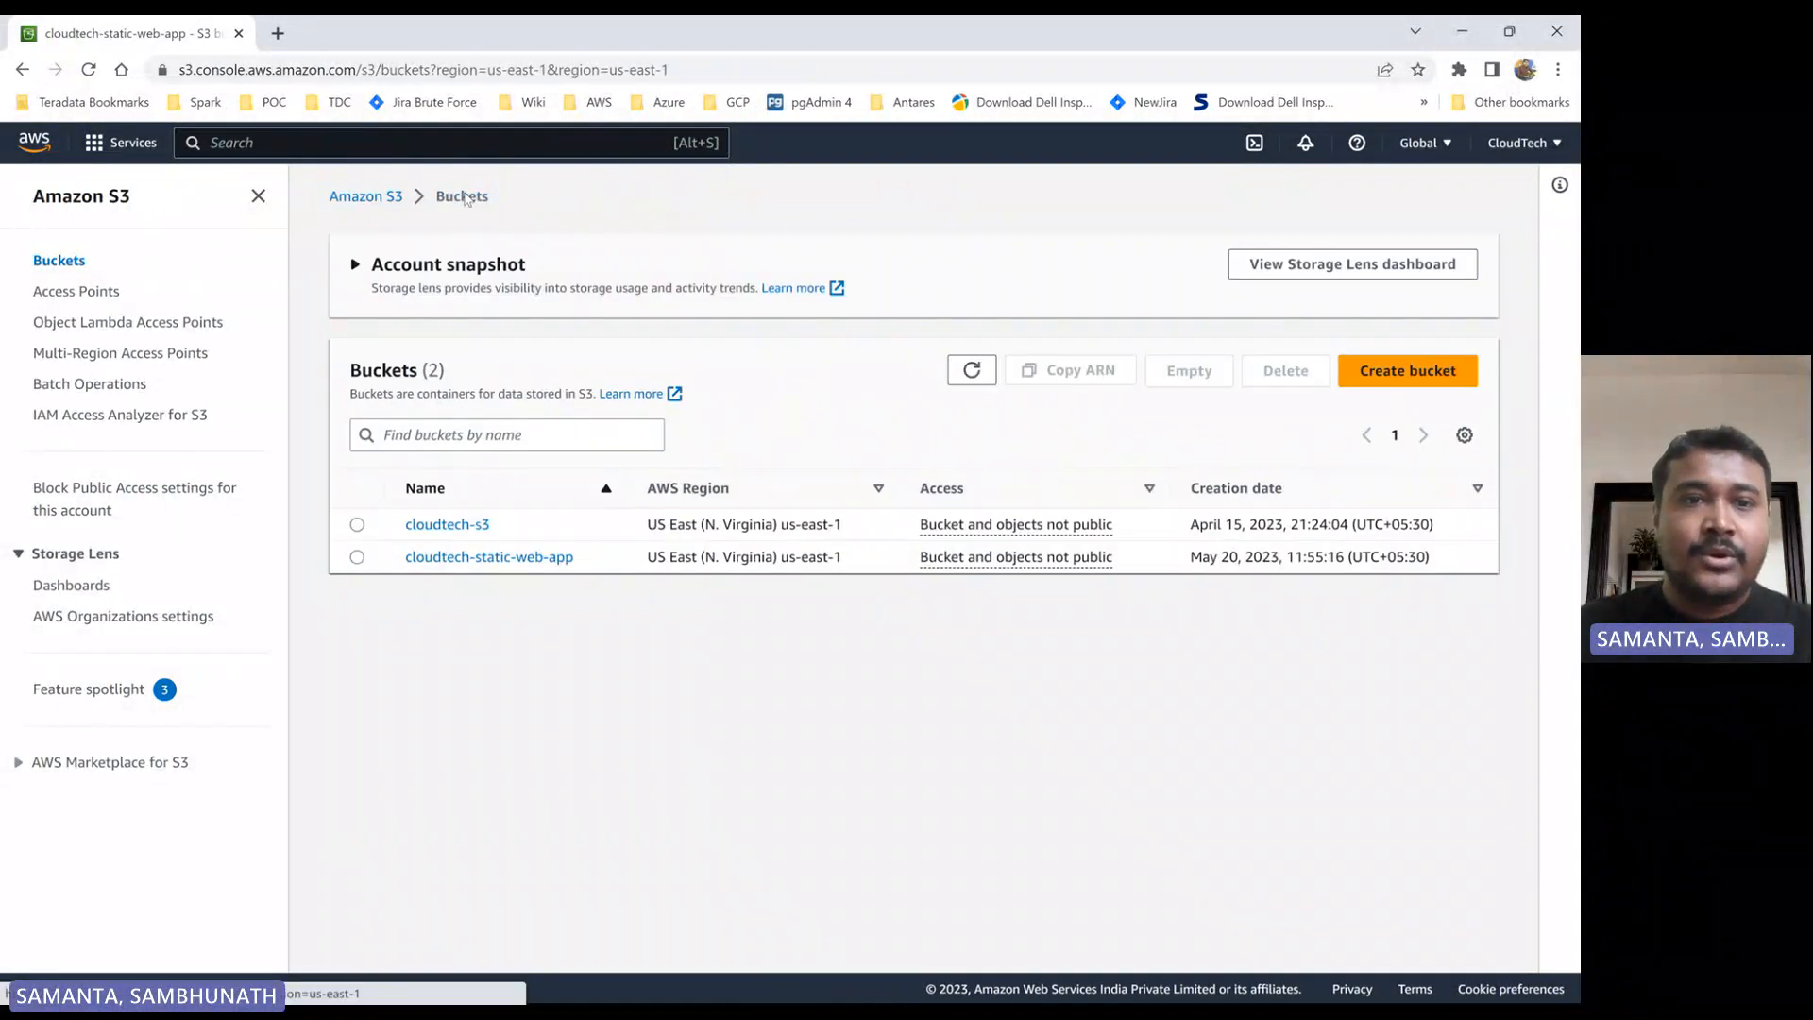
- Go to the Lambda service's function list and start creating a new function
left_click(21, 143)
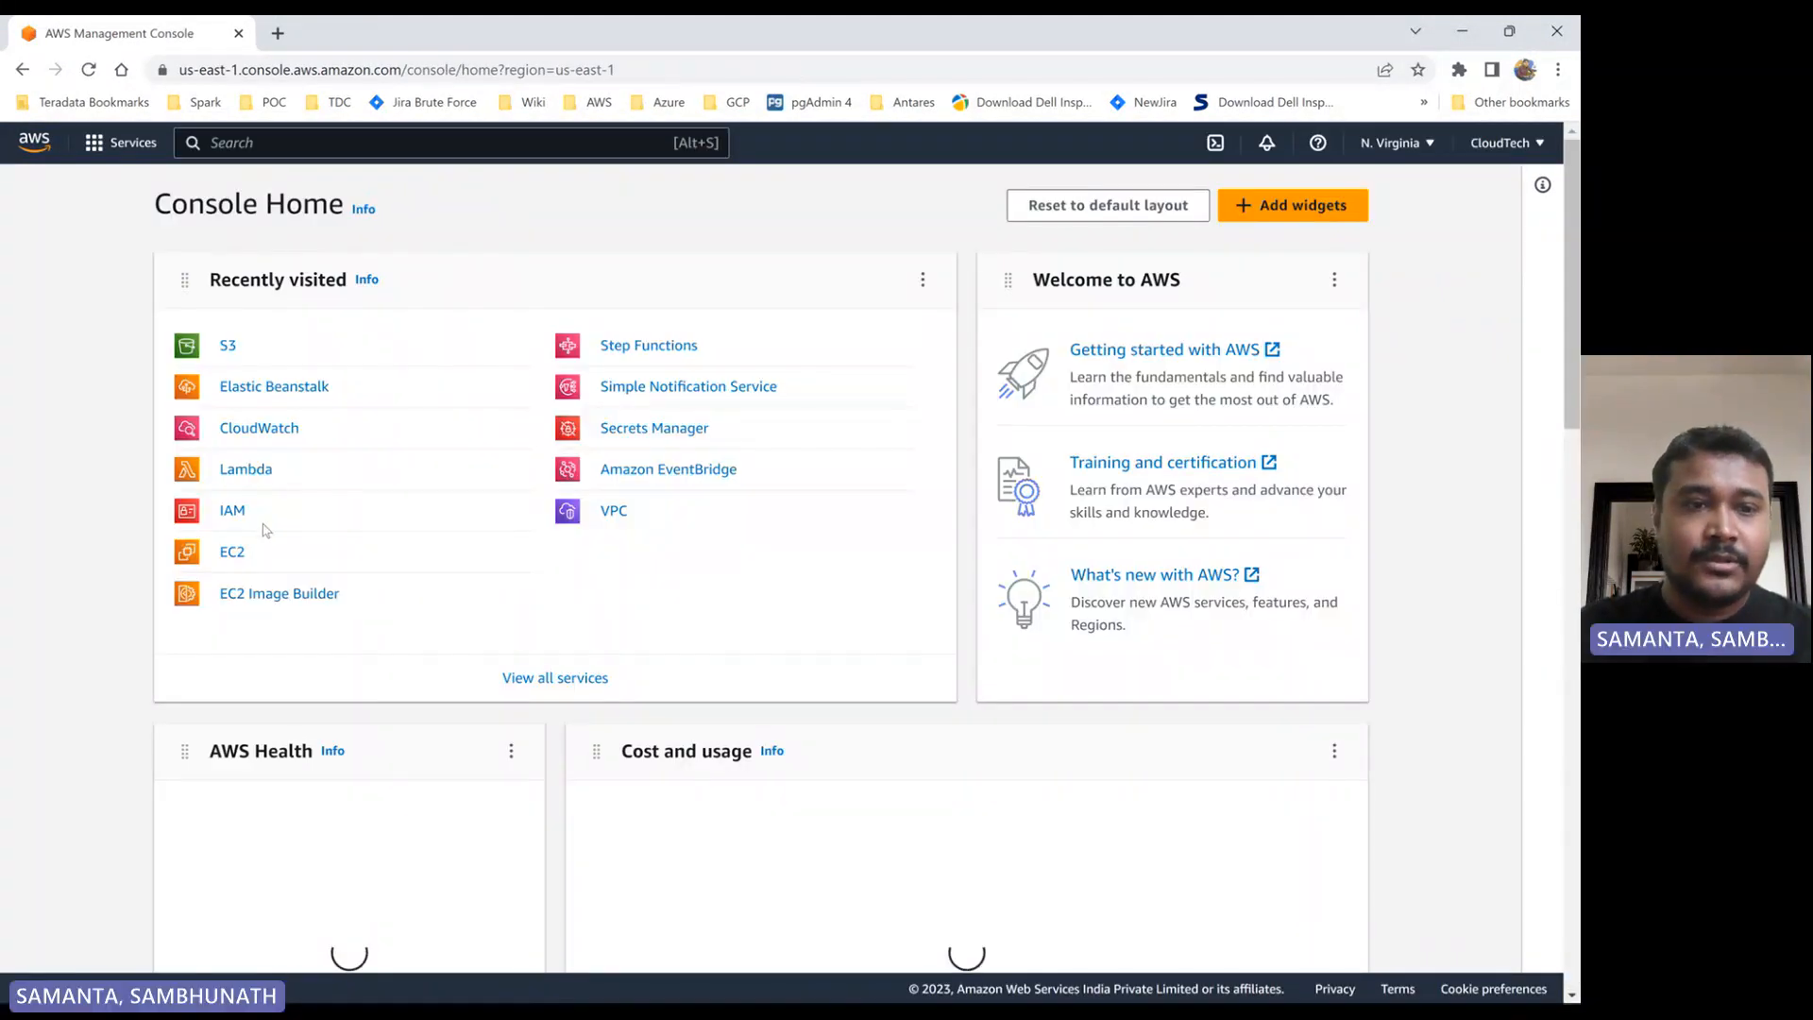
left_click(247, 476)
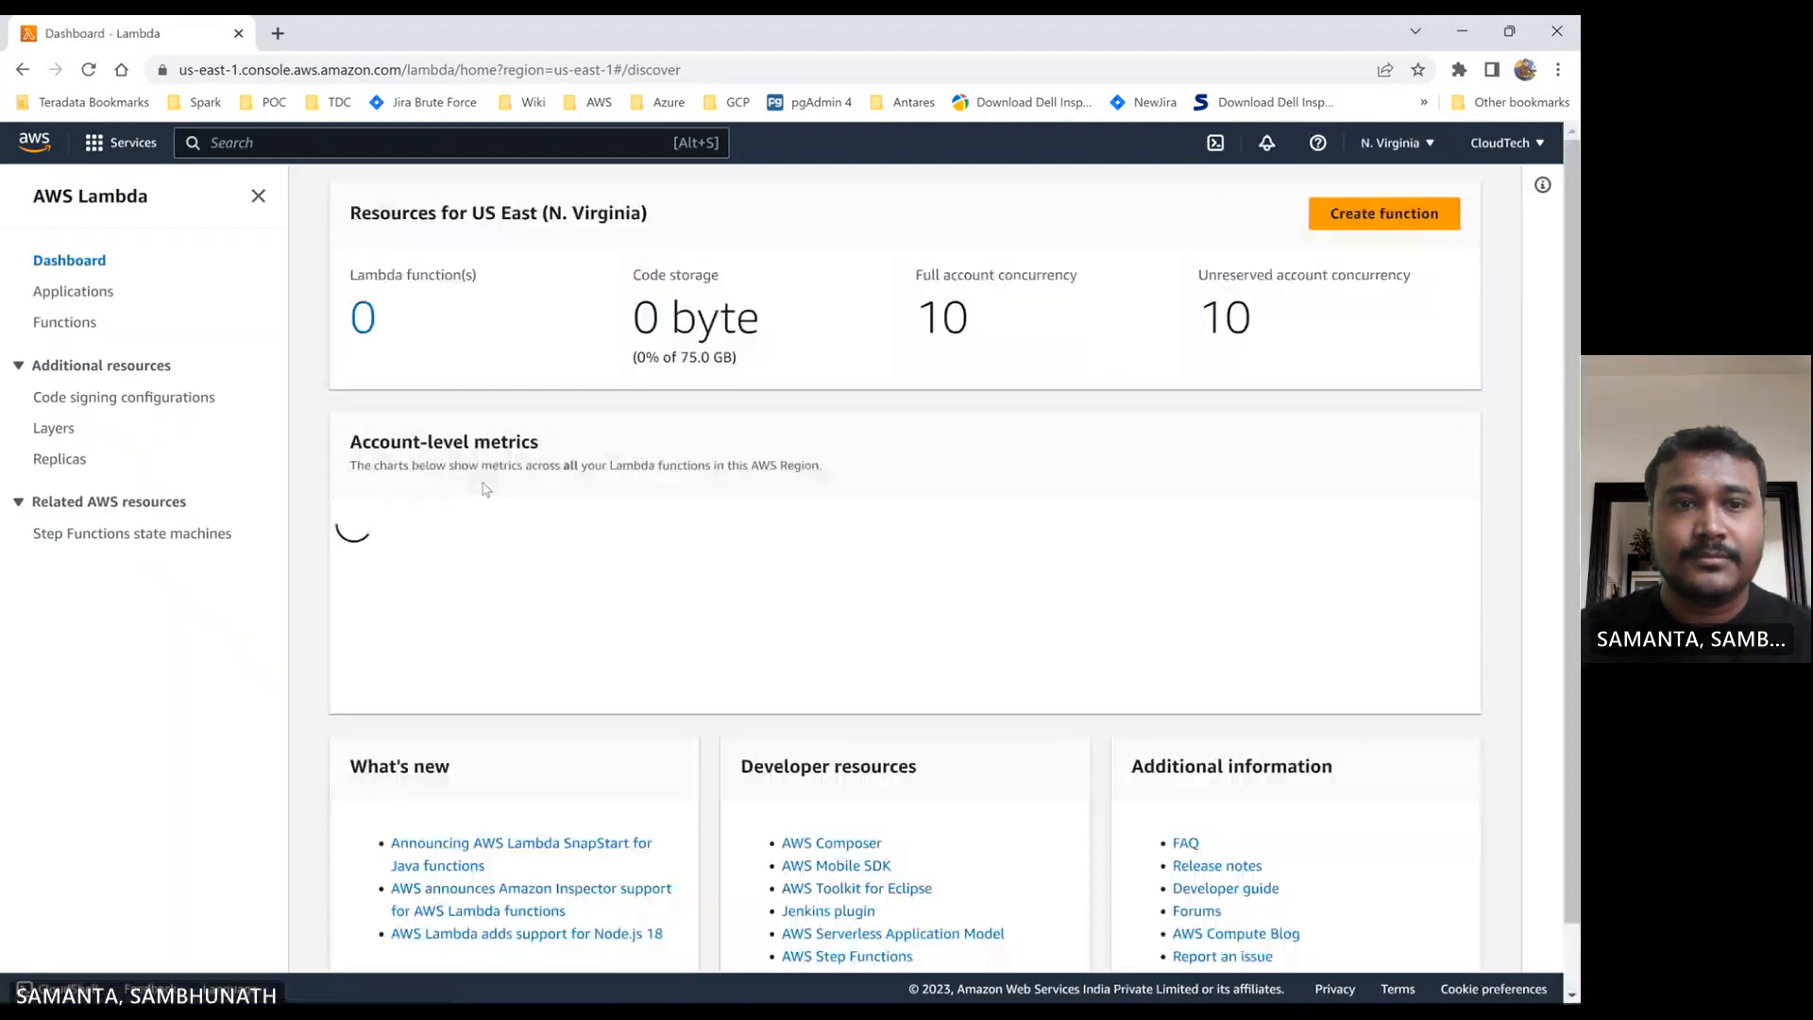
left_click(83, 322)
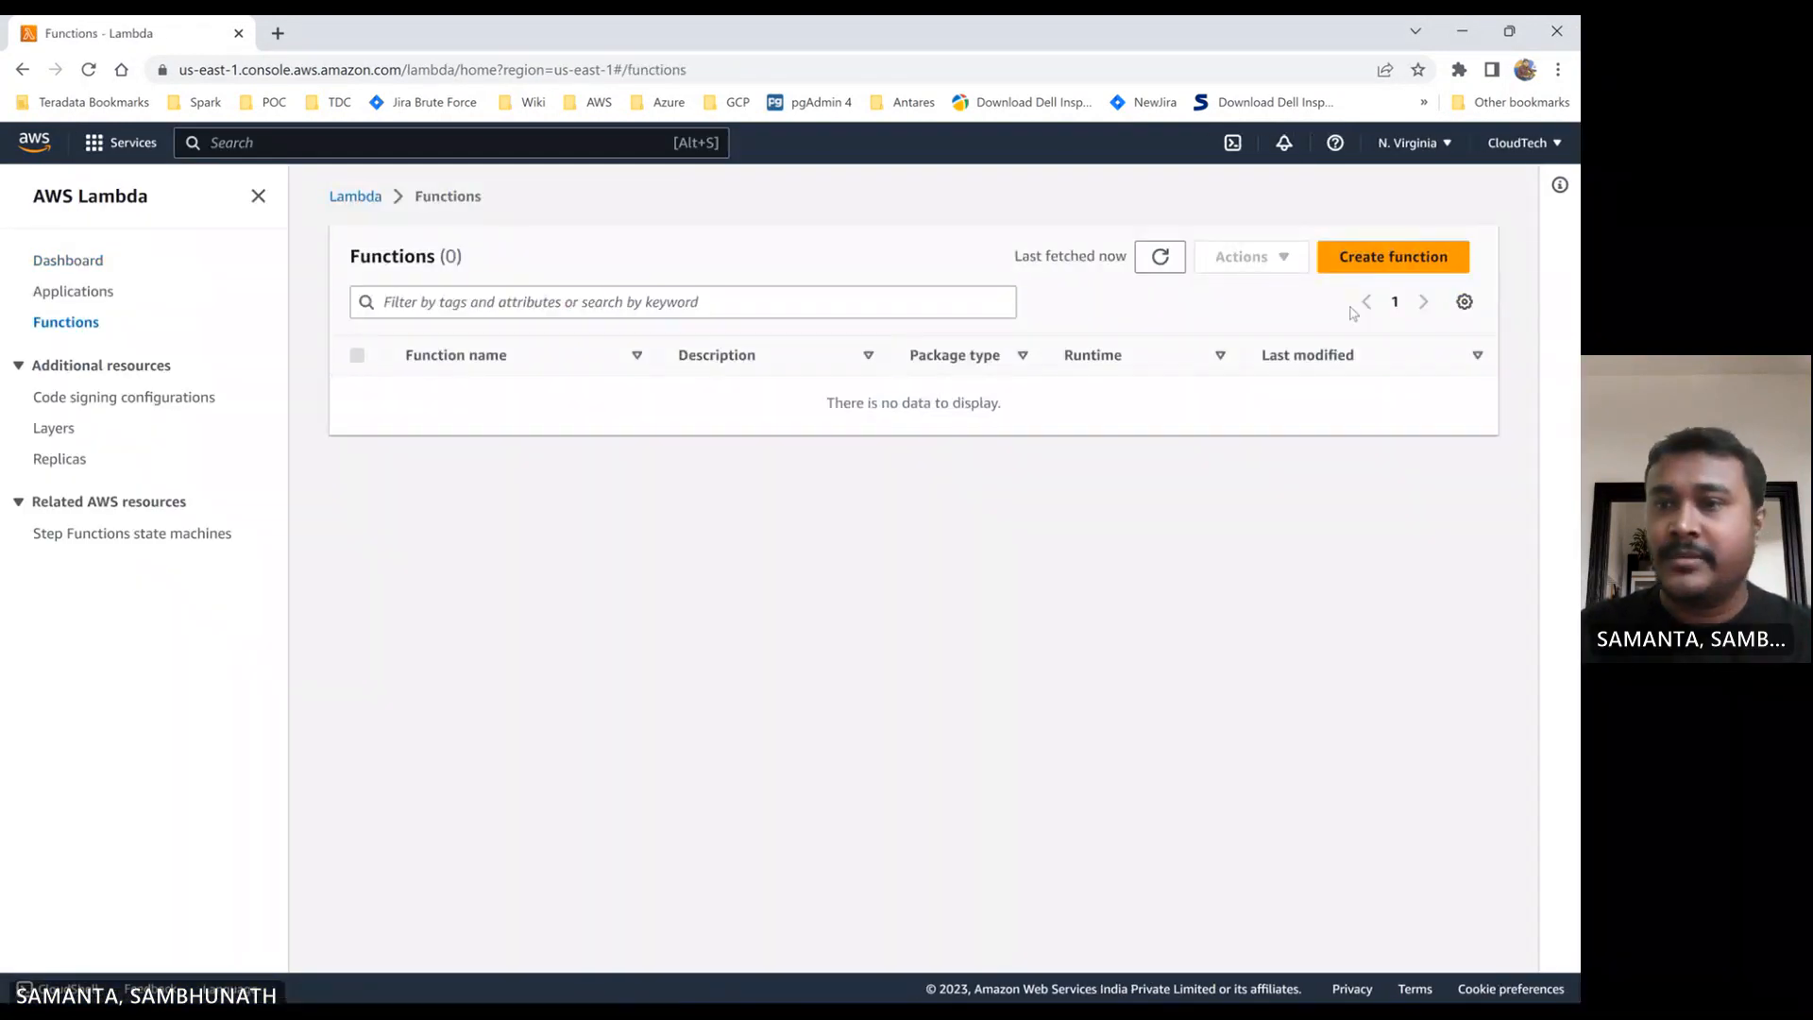
left_click(1386, 259)
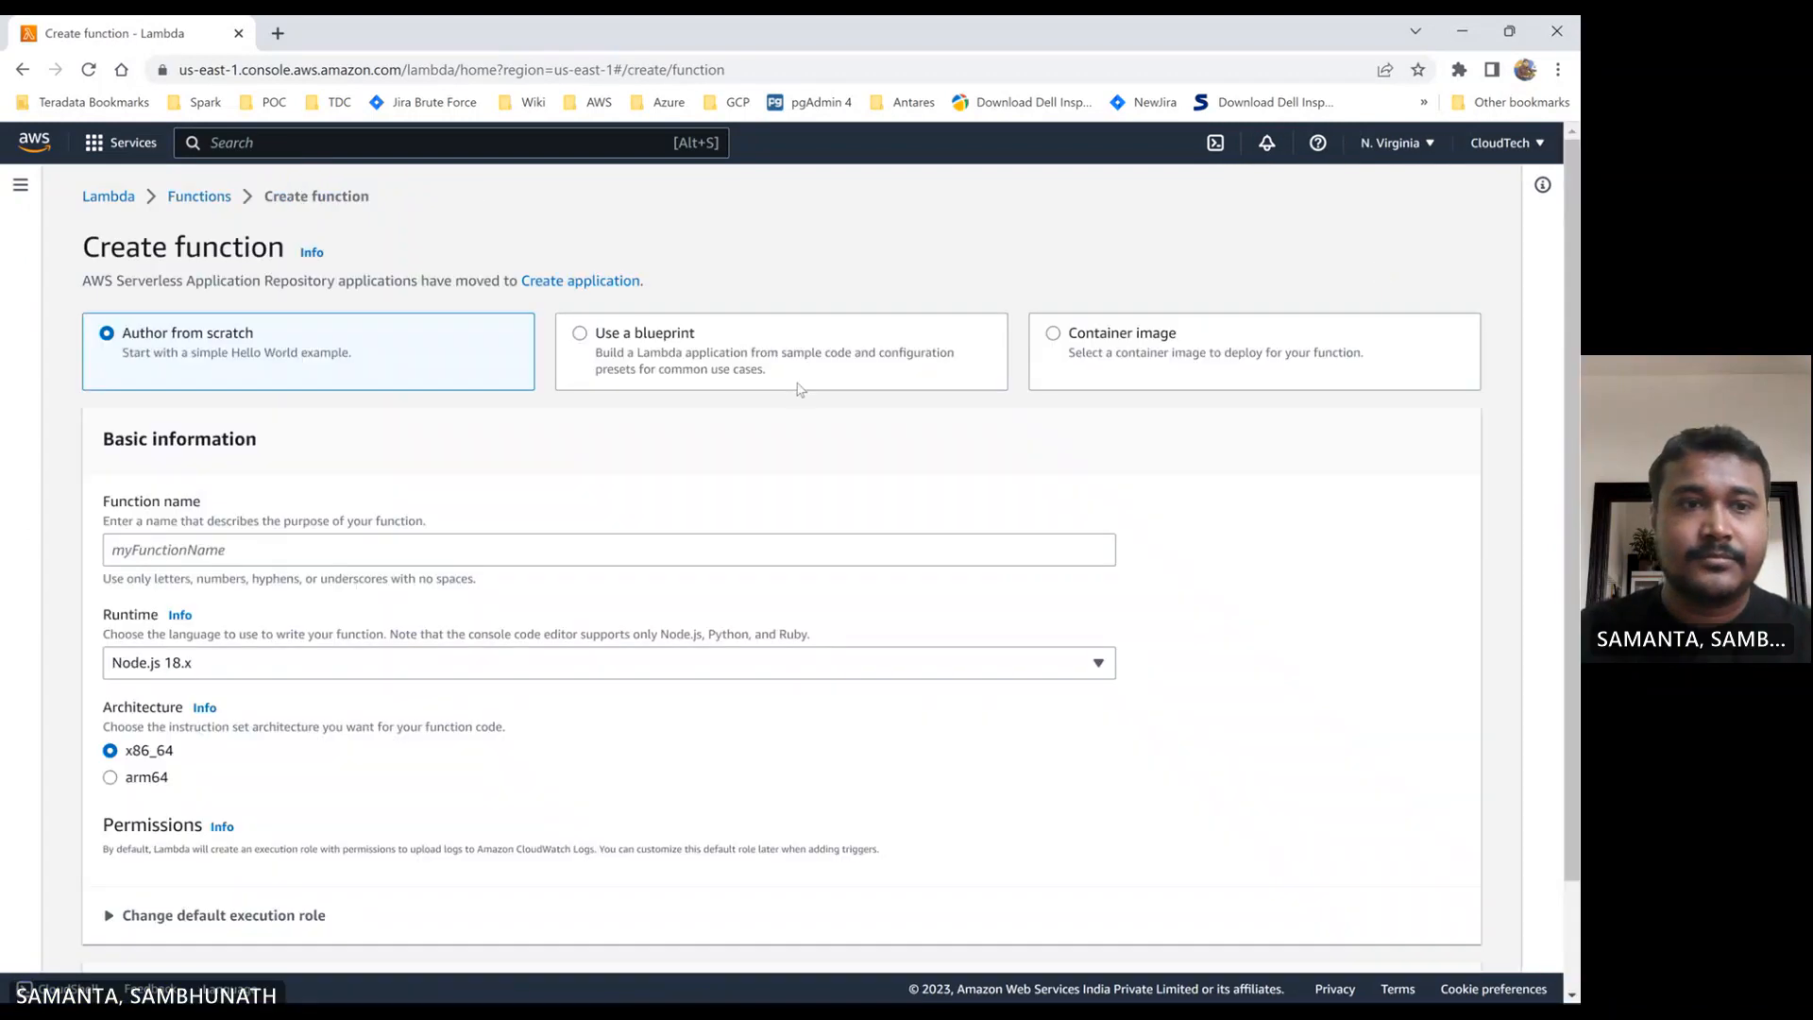
- Name the new function s3-lambda-trigger and set its runtime to Python 3.7
left_click(274, 555)
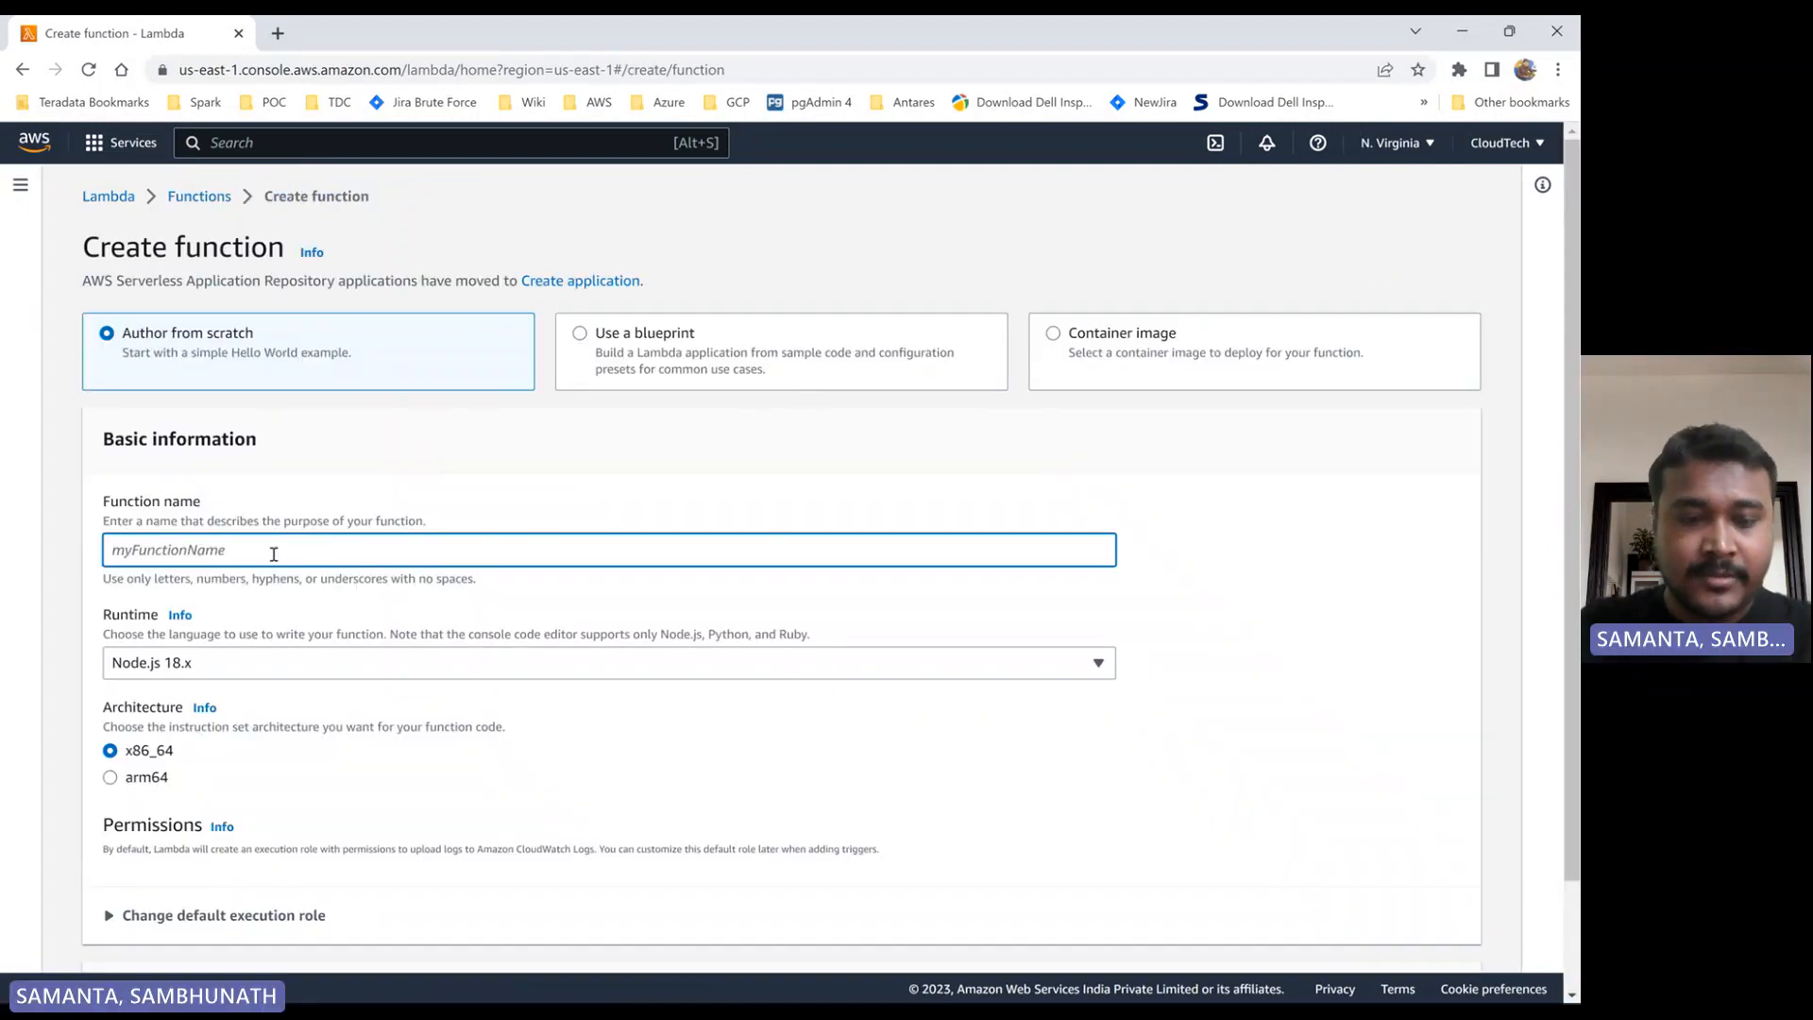
type("s3-lambda")
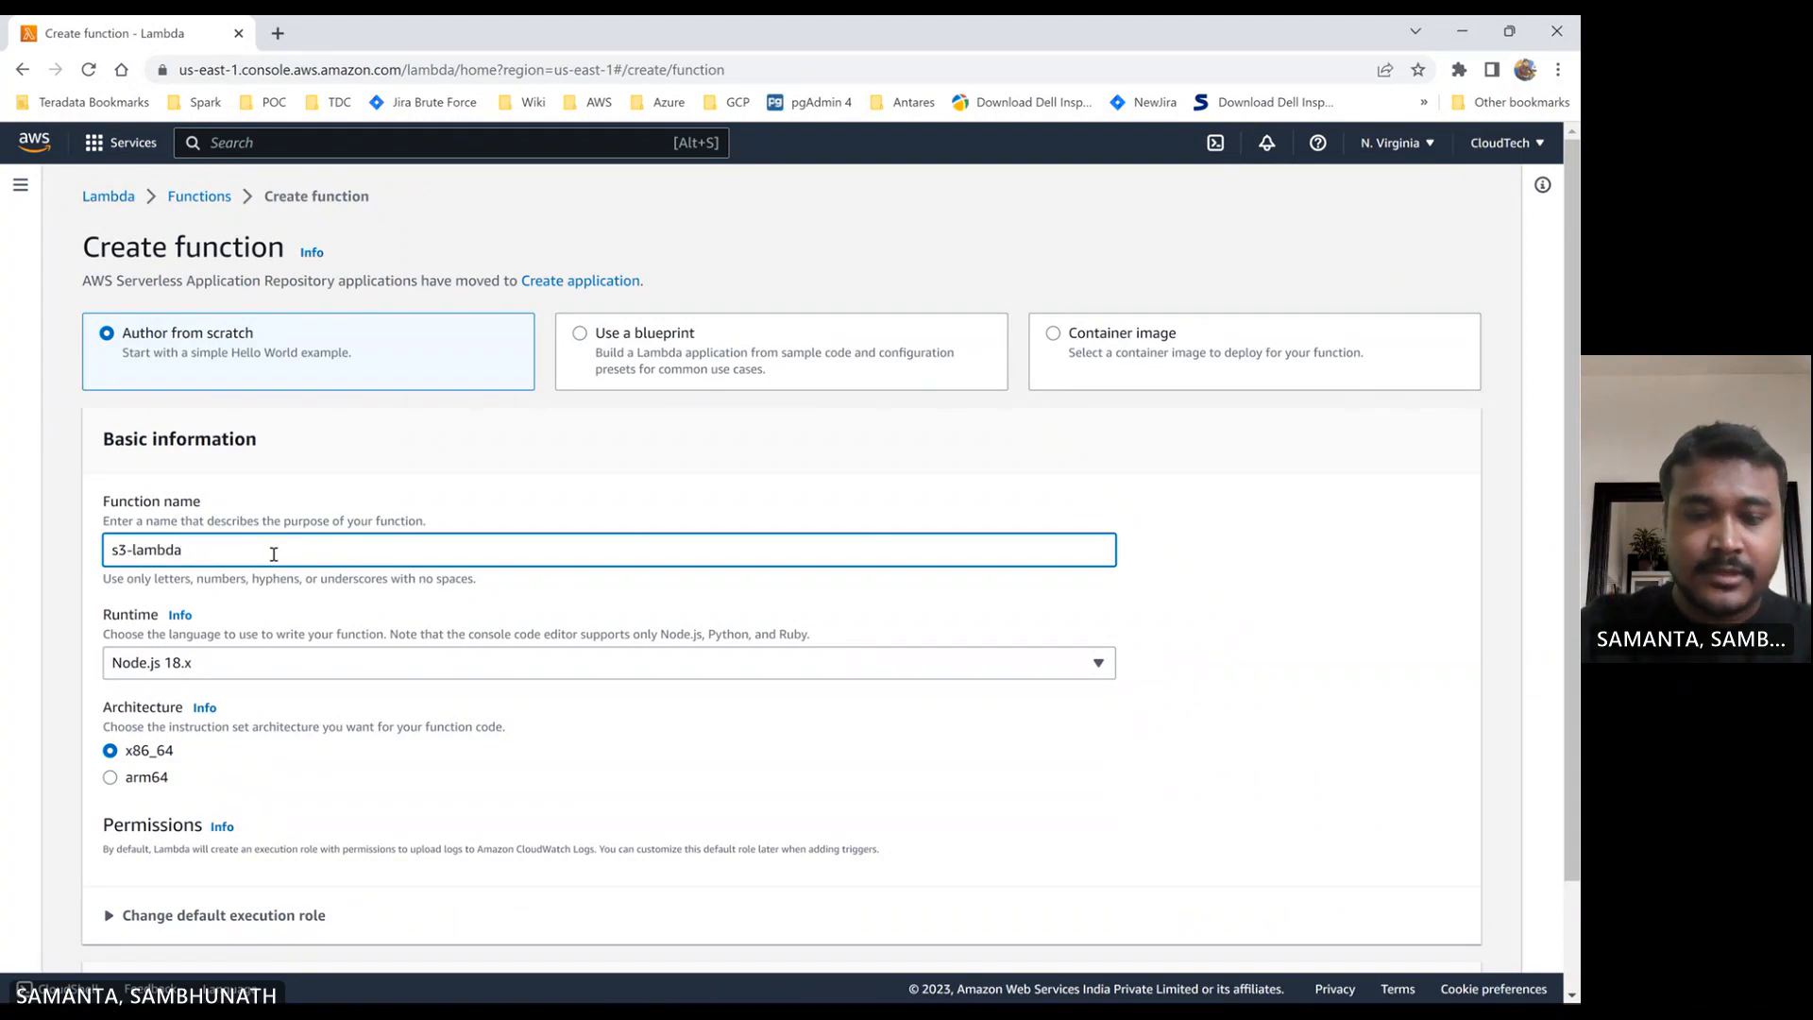
type("-trigger")
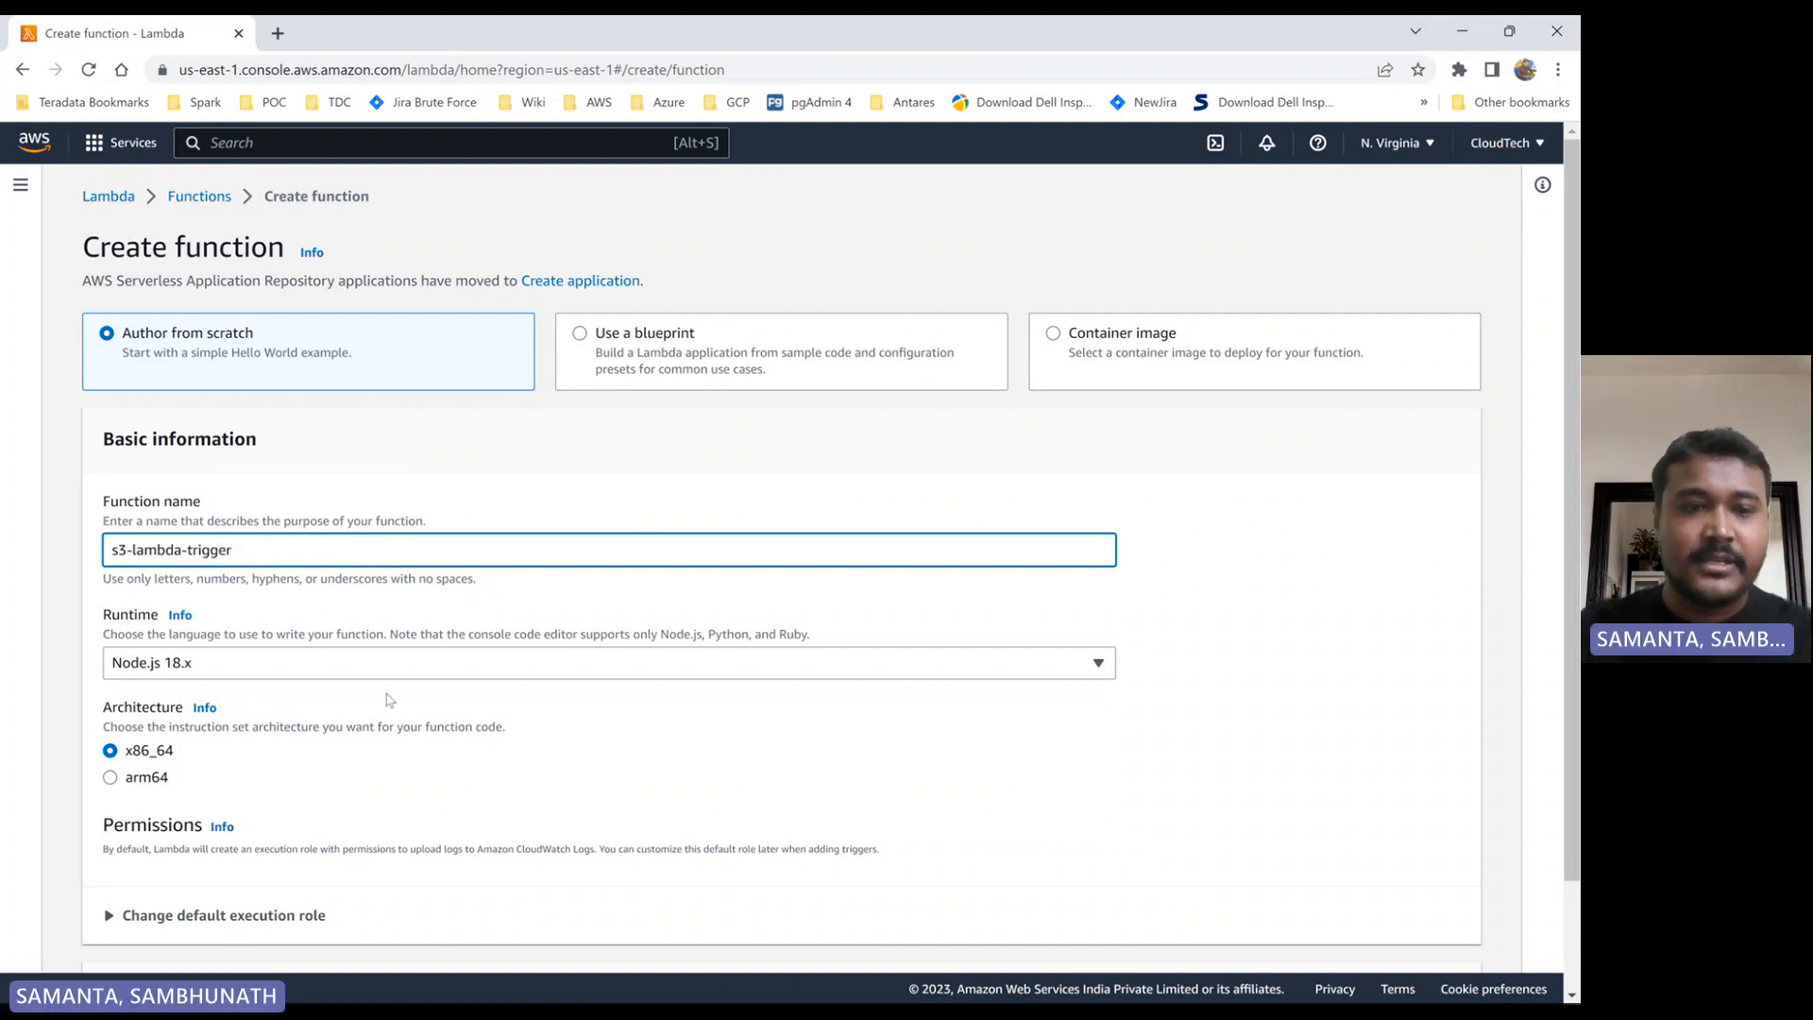
left_click(377, 665)
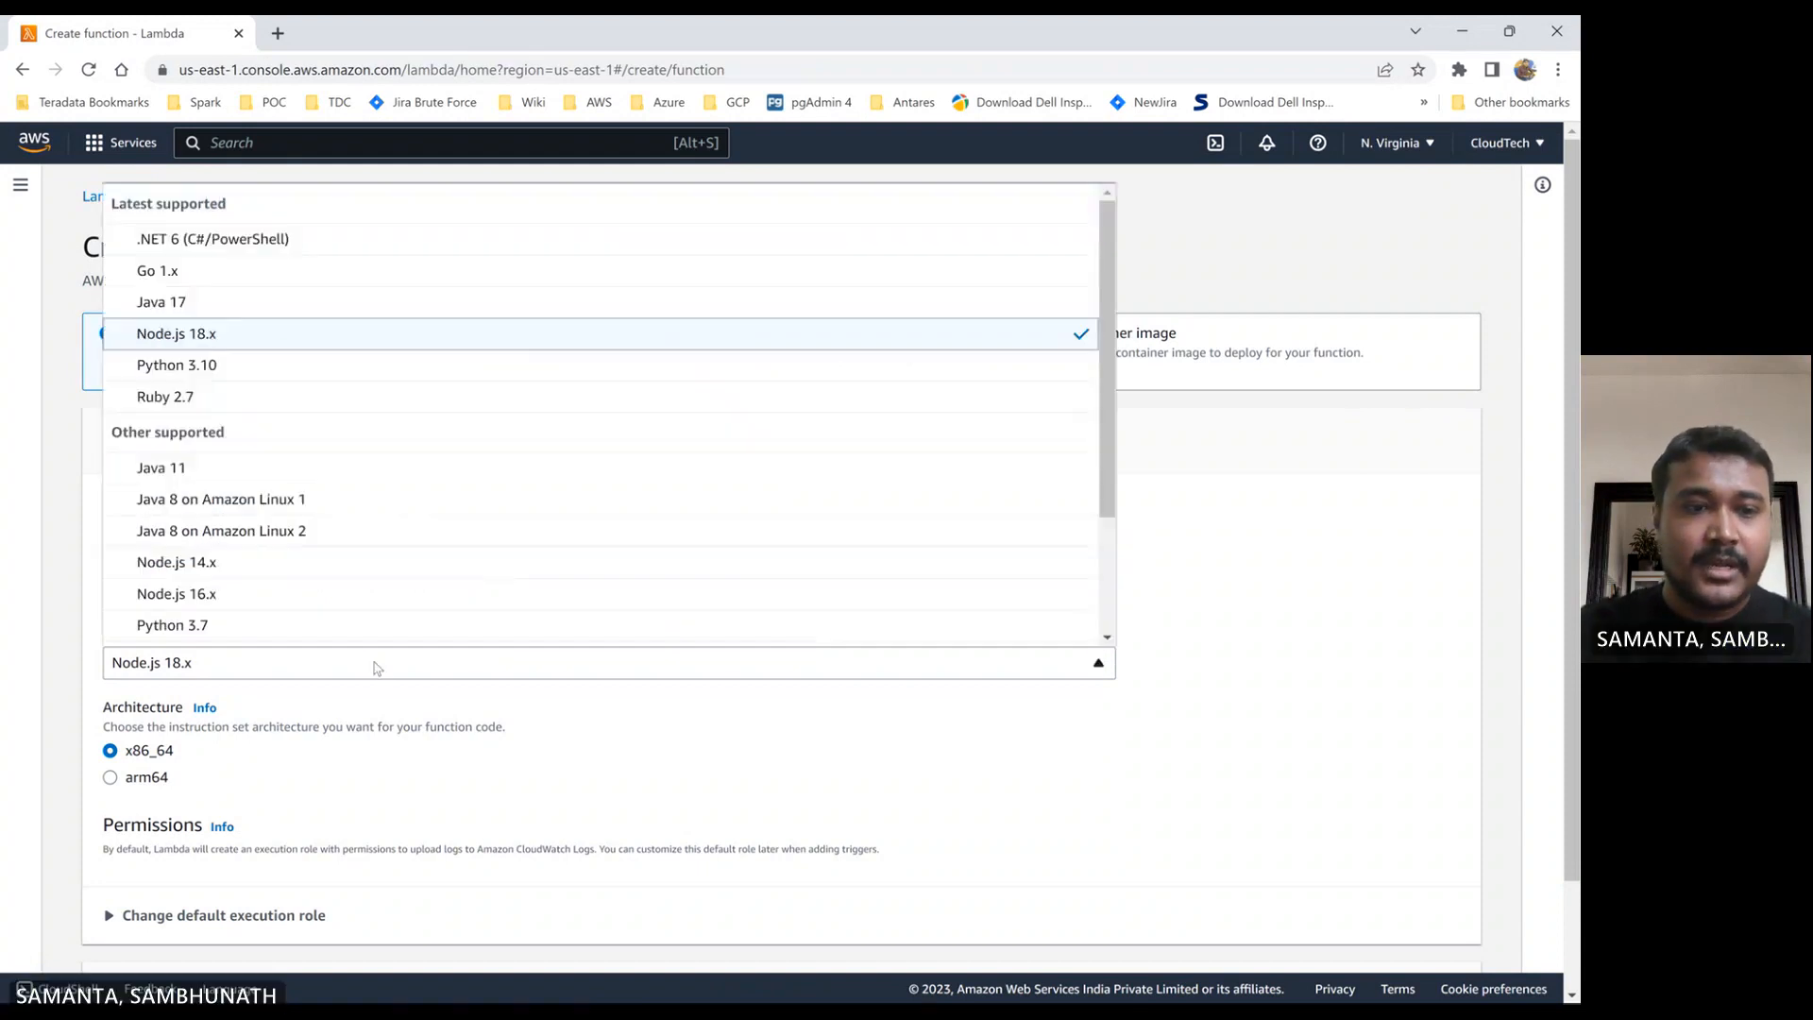
left_click(189, 625)
- Review the function's default execution role options and its advanced settings
scroll(393, 702, "down", 2)
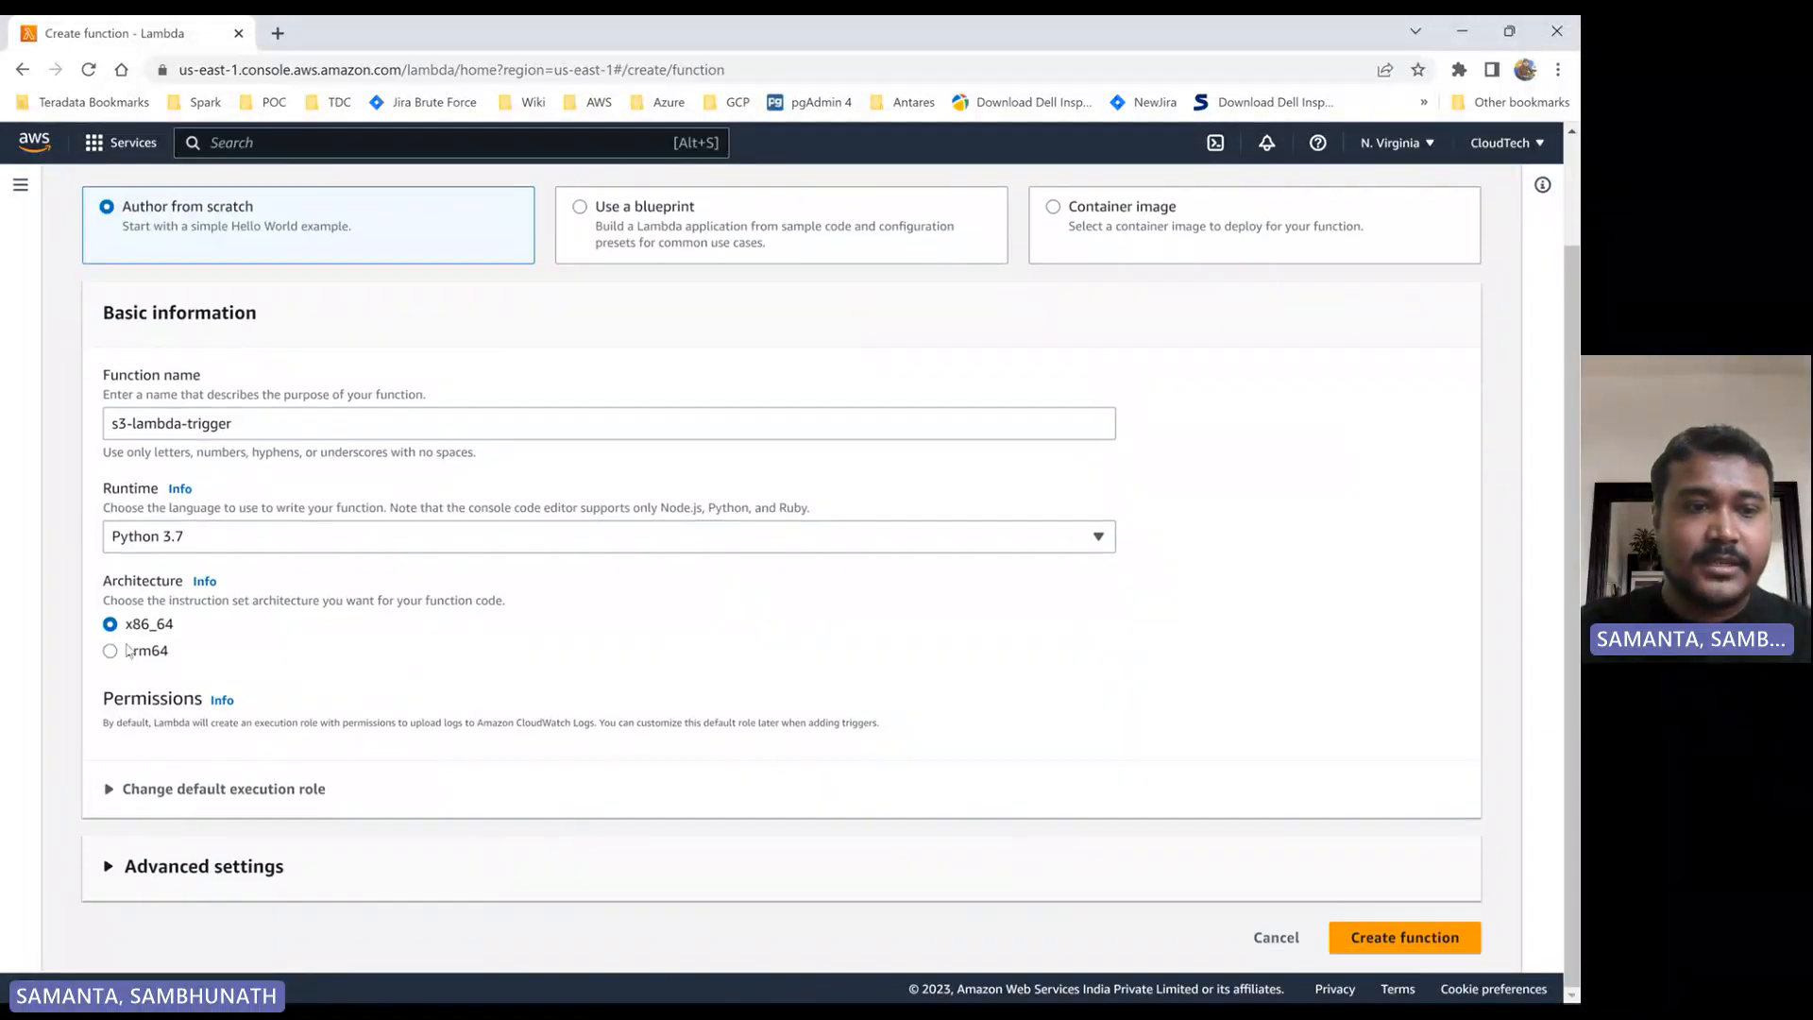
left_click(110, 790)
scroll(272, 743, "down", 2)
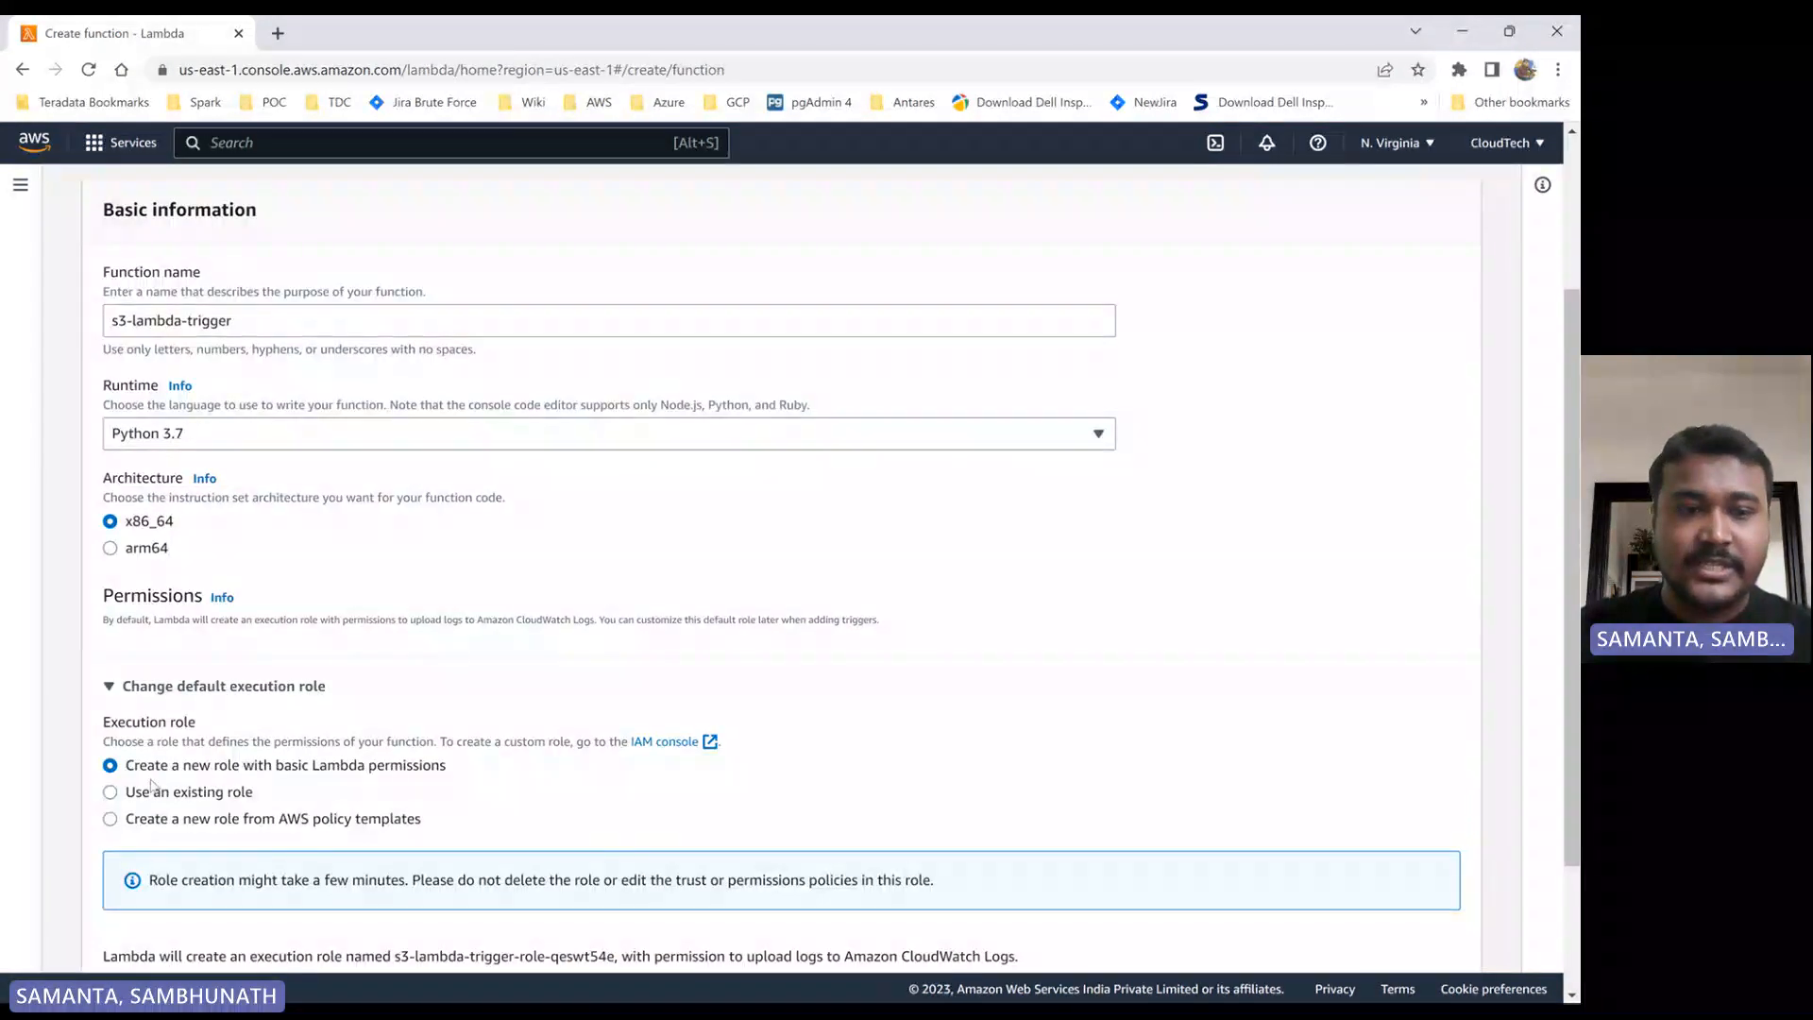
scroll(349, 776, "down", 2)
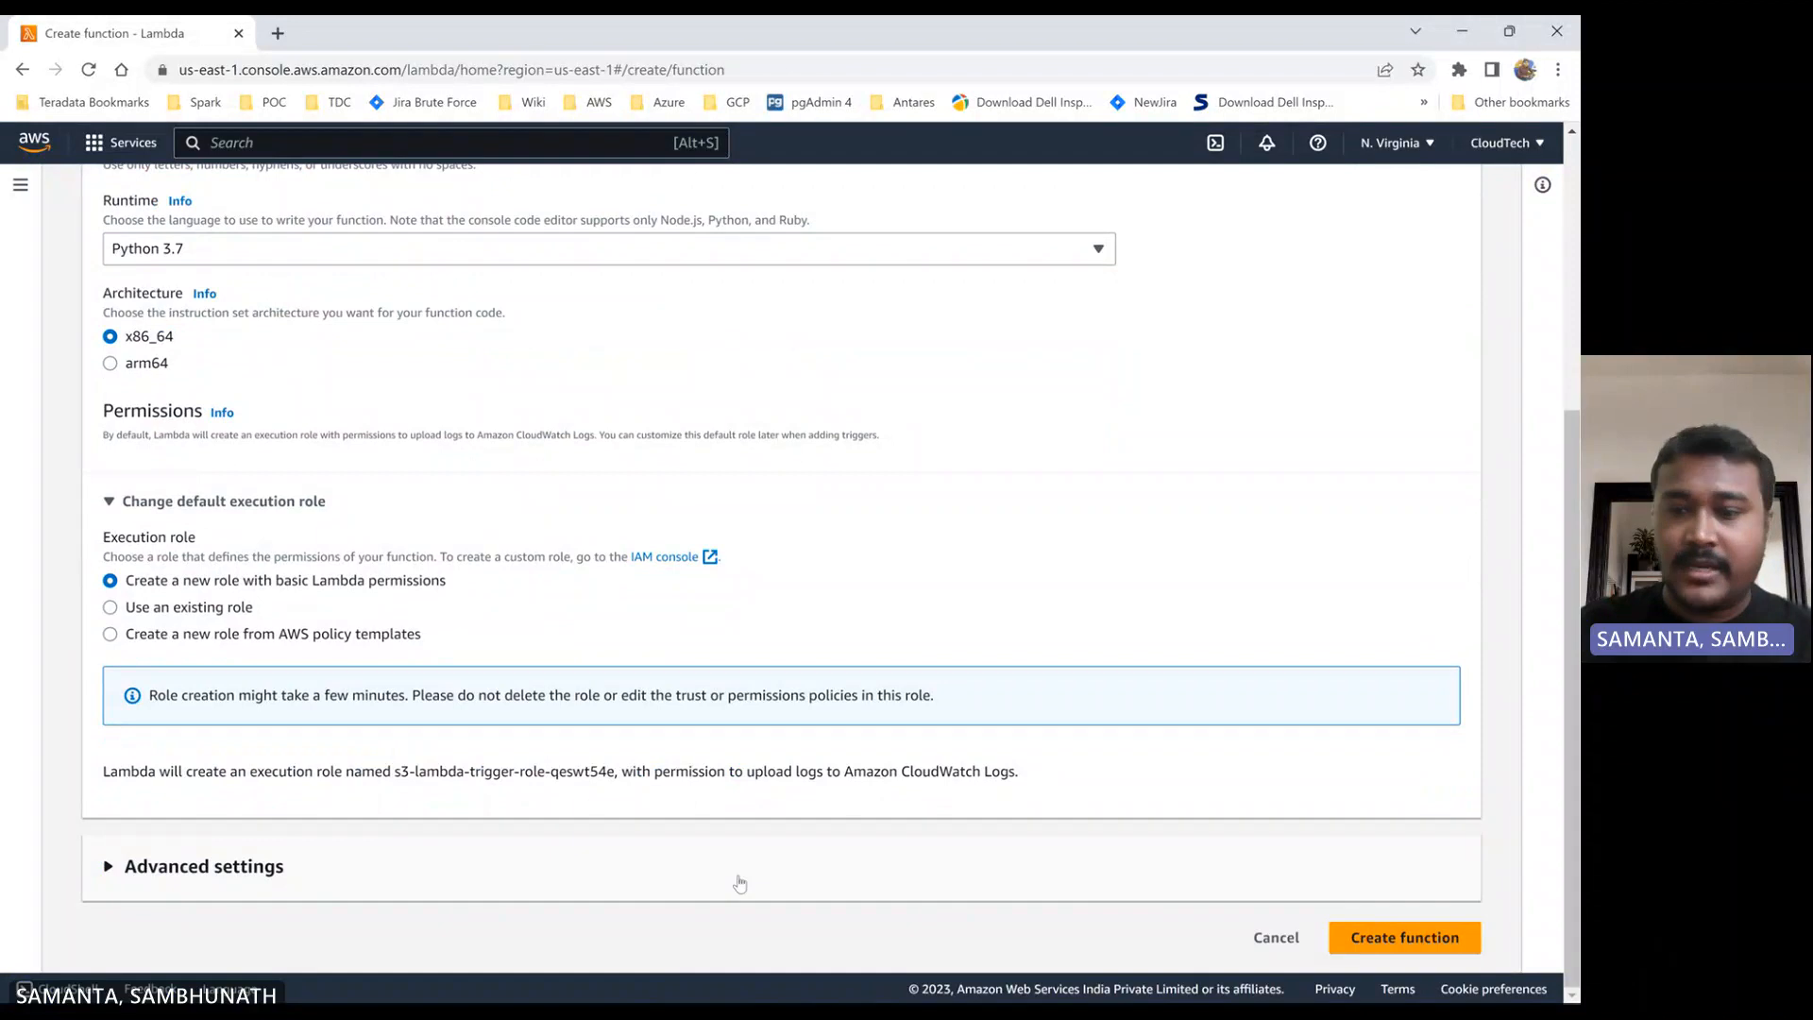
left_click(108, 865)
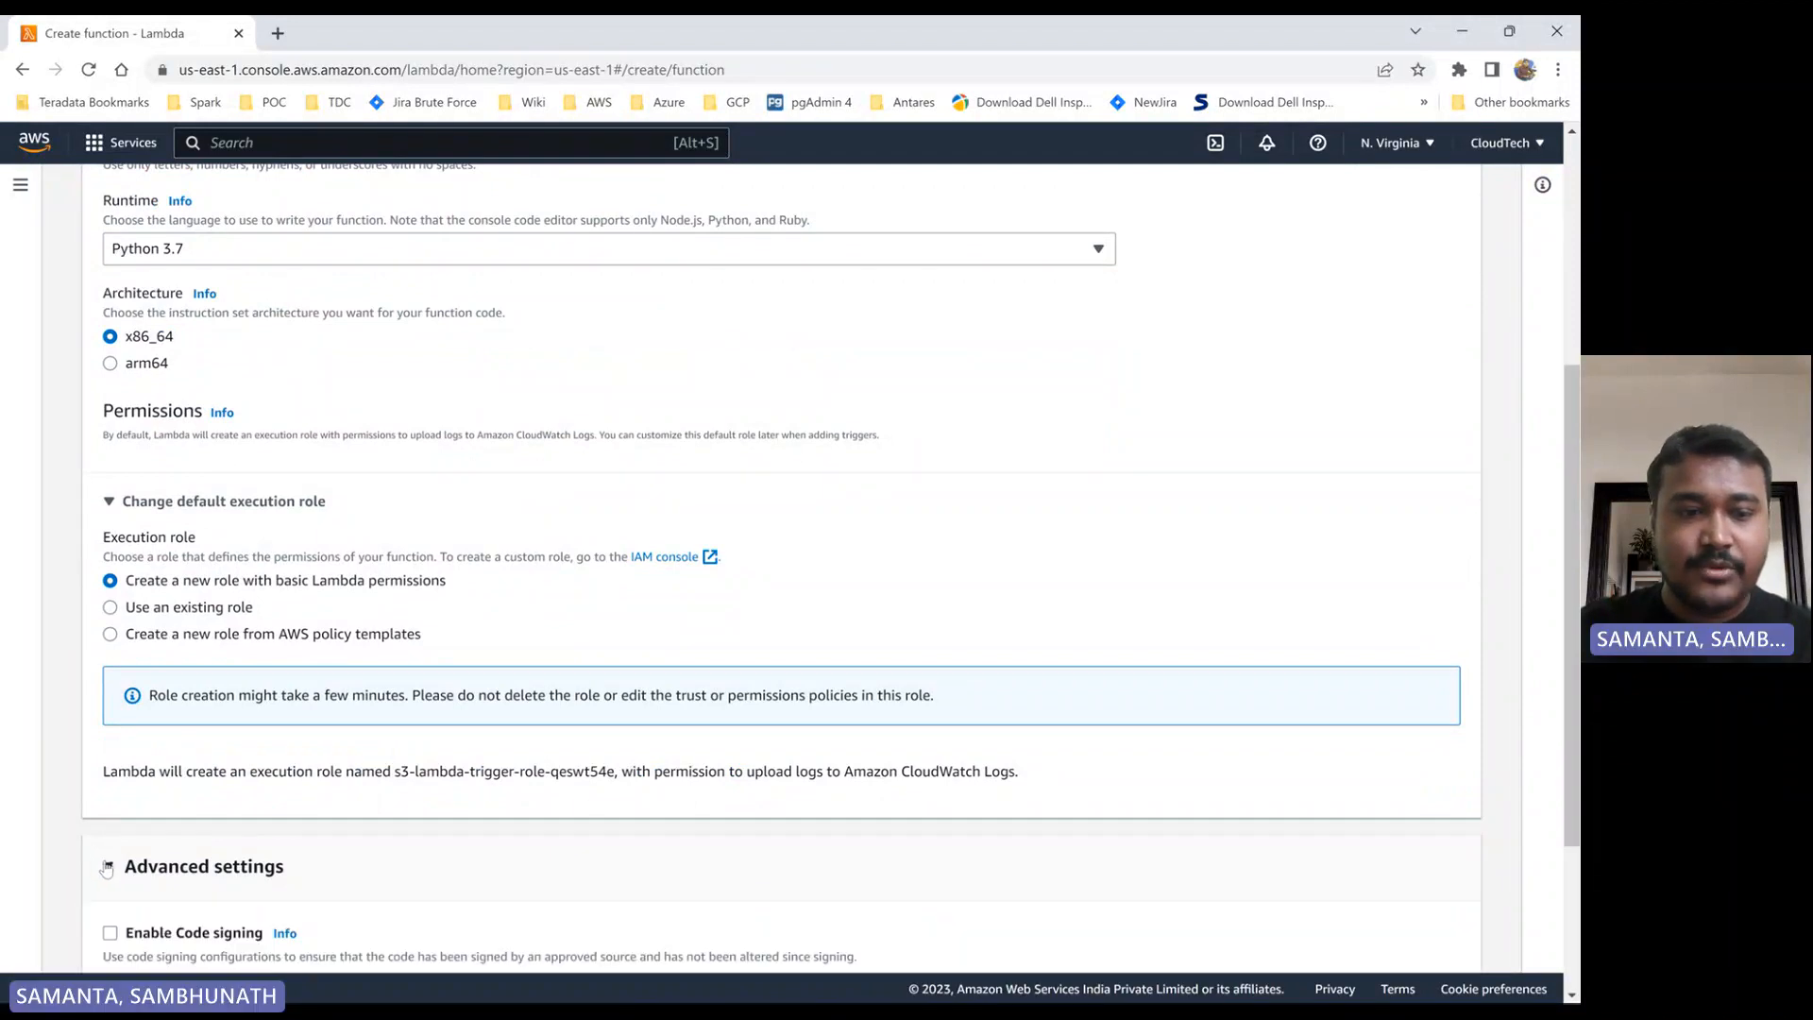
left_click(107, 866)
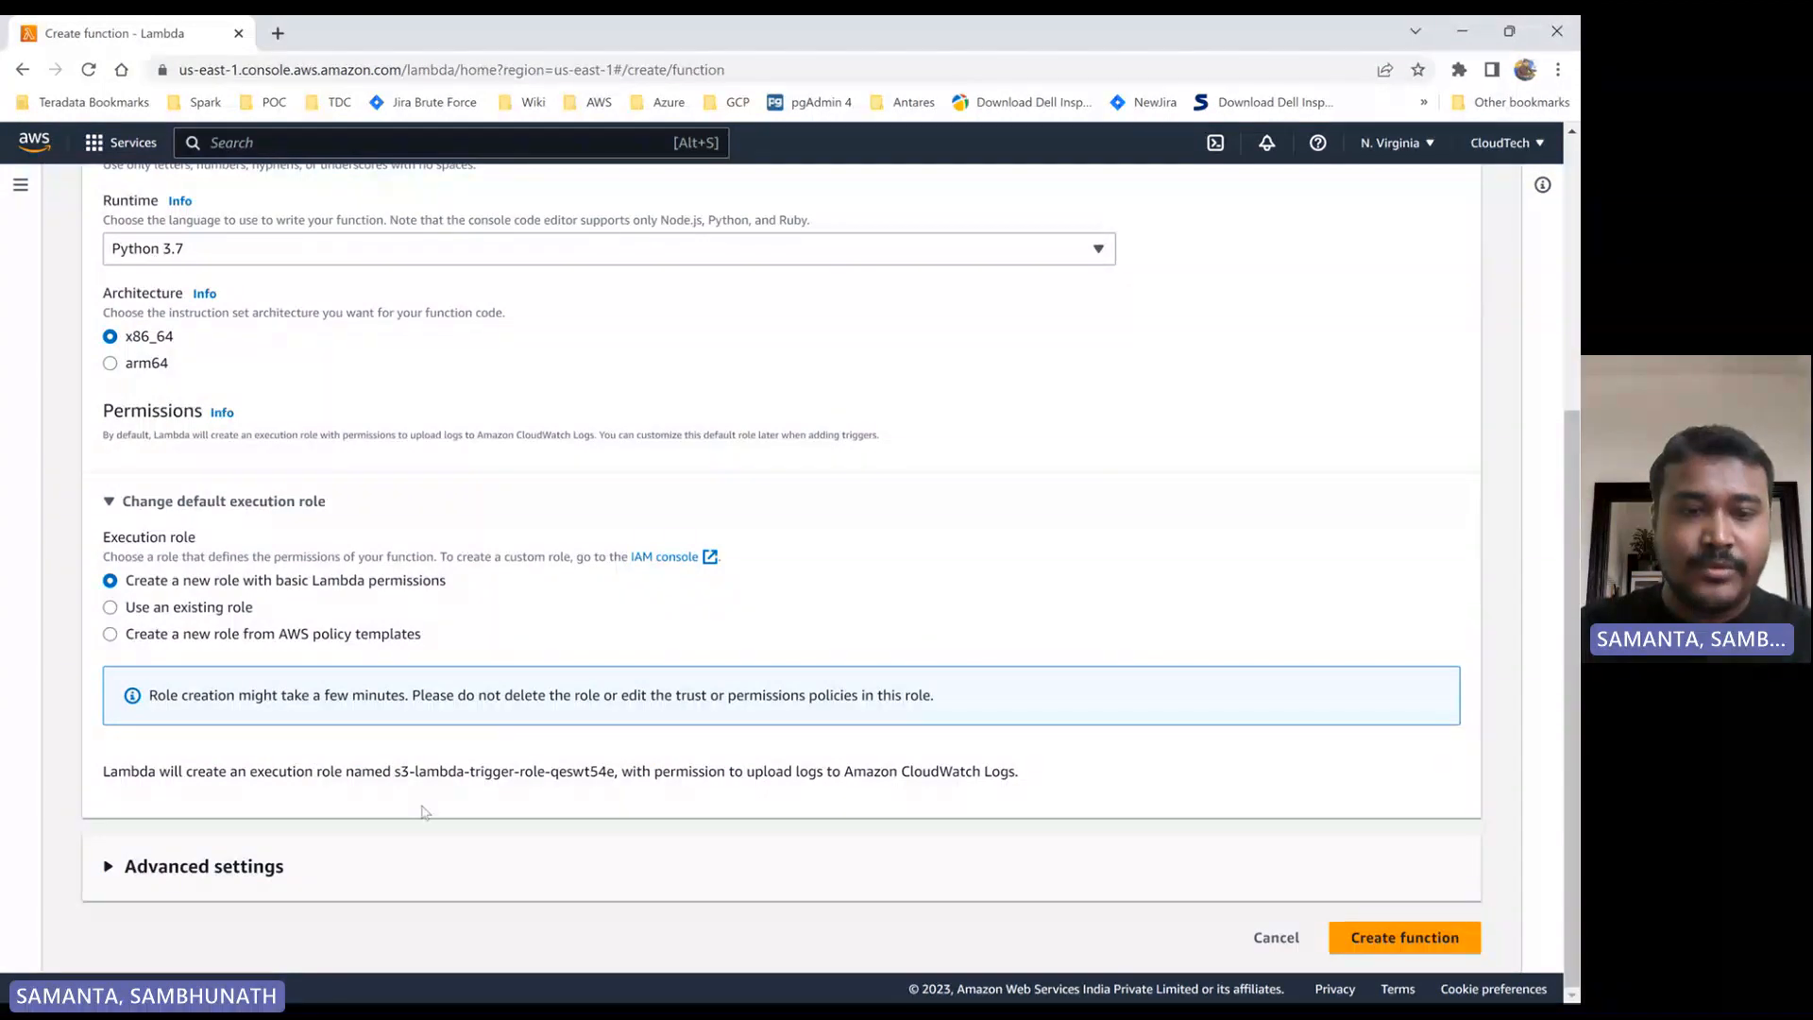
- Copy the name of the execution role that Lambda will generate, and create the function
left_click_drag(398, 774, 613, 776)
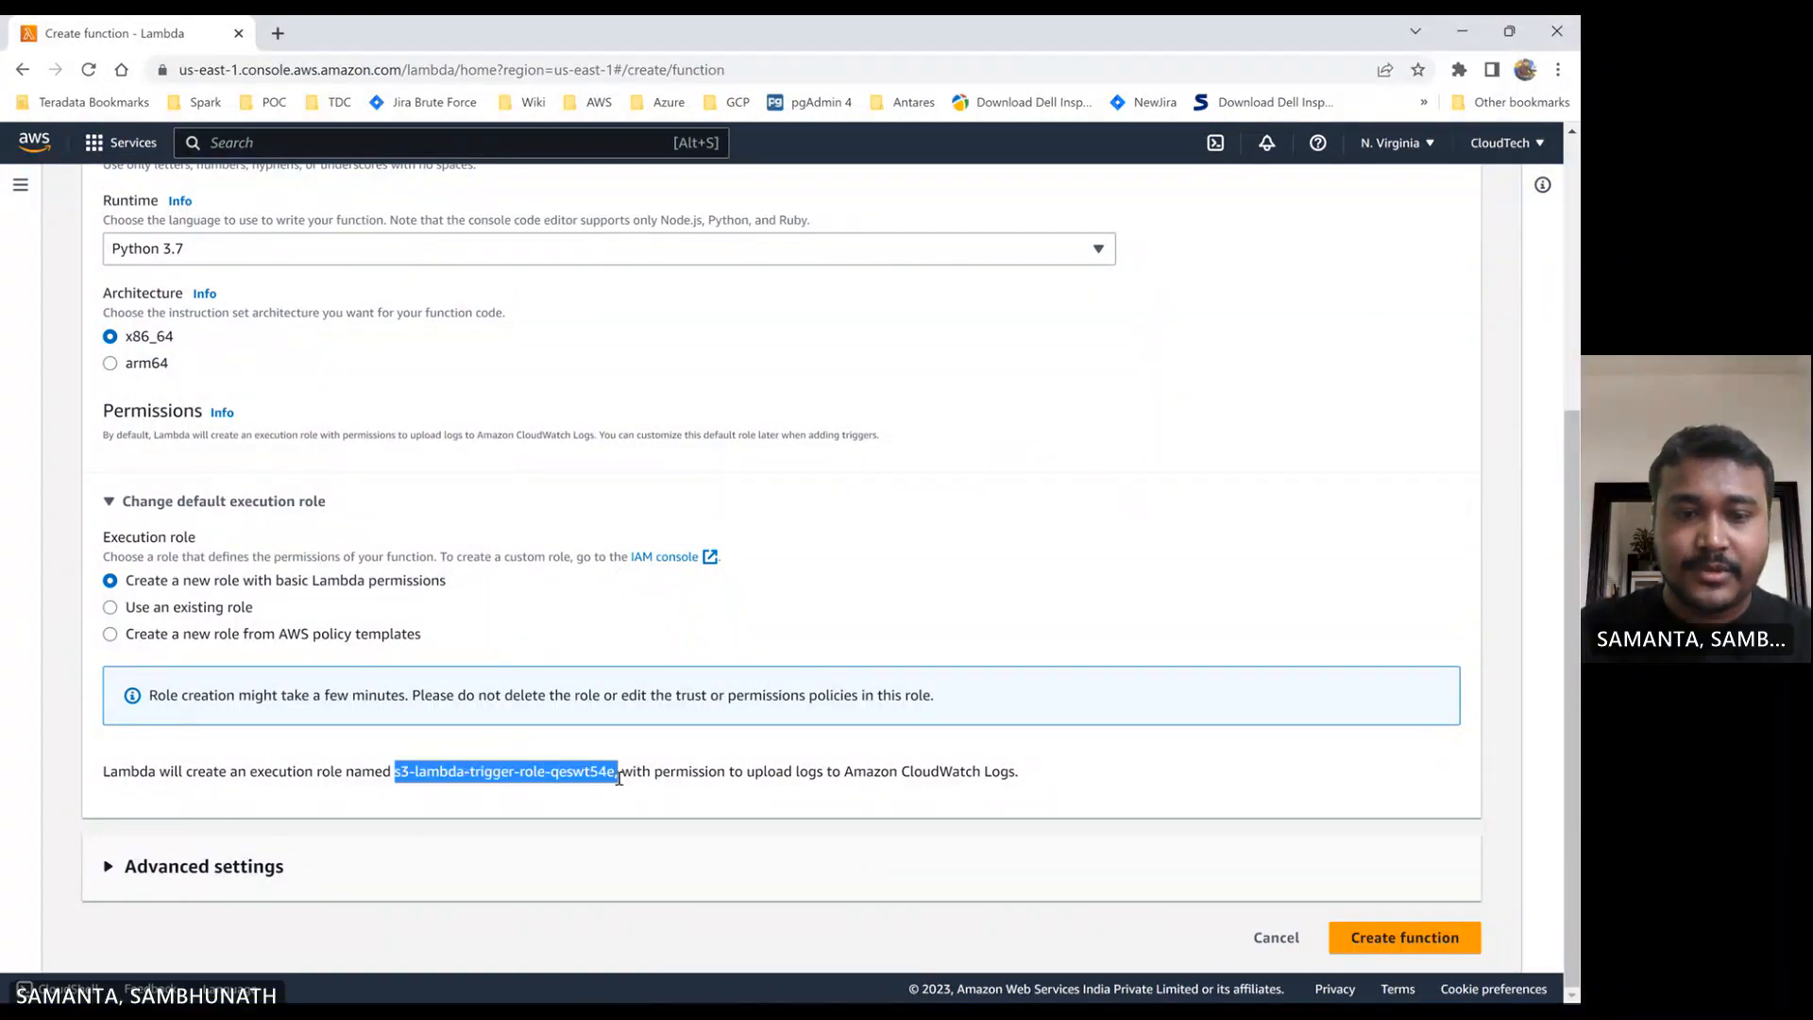
right_click(587, 772)
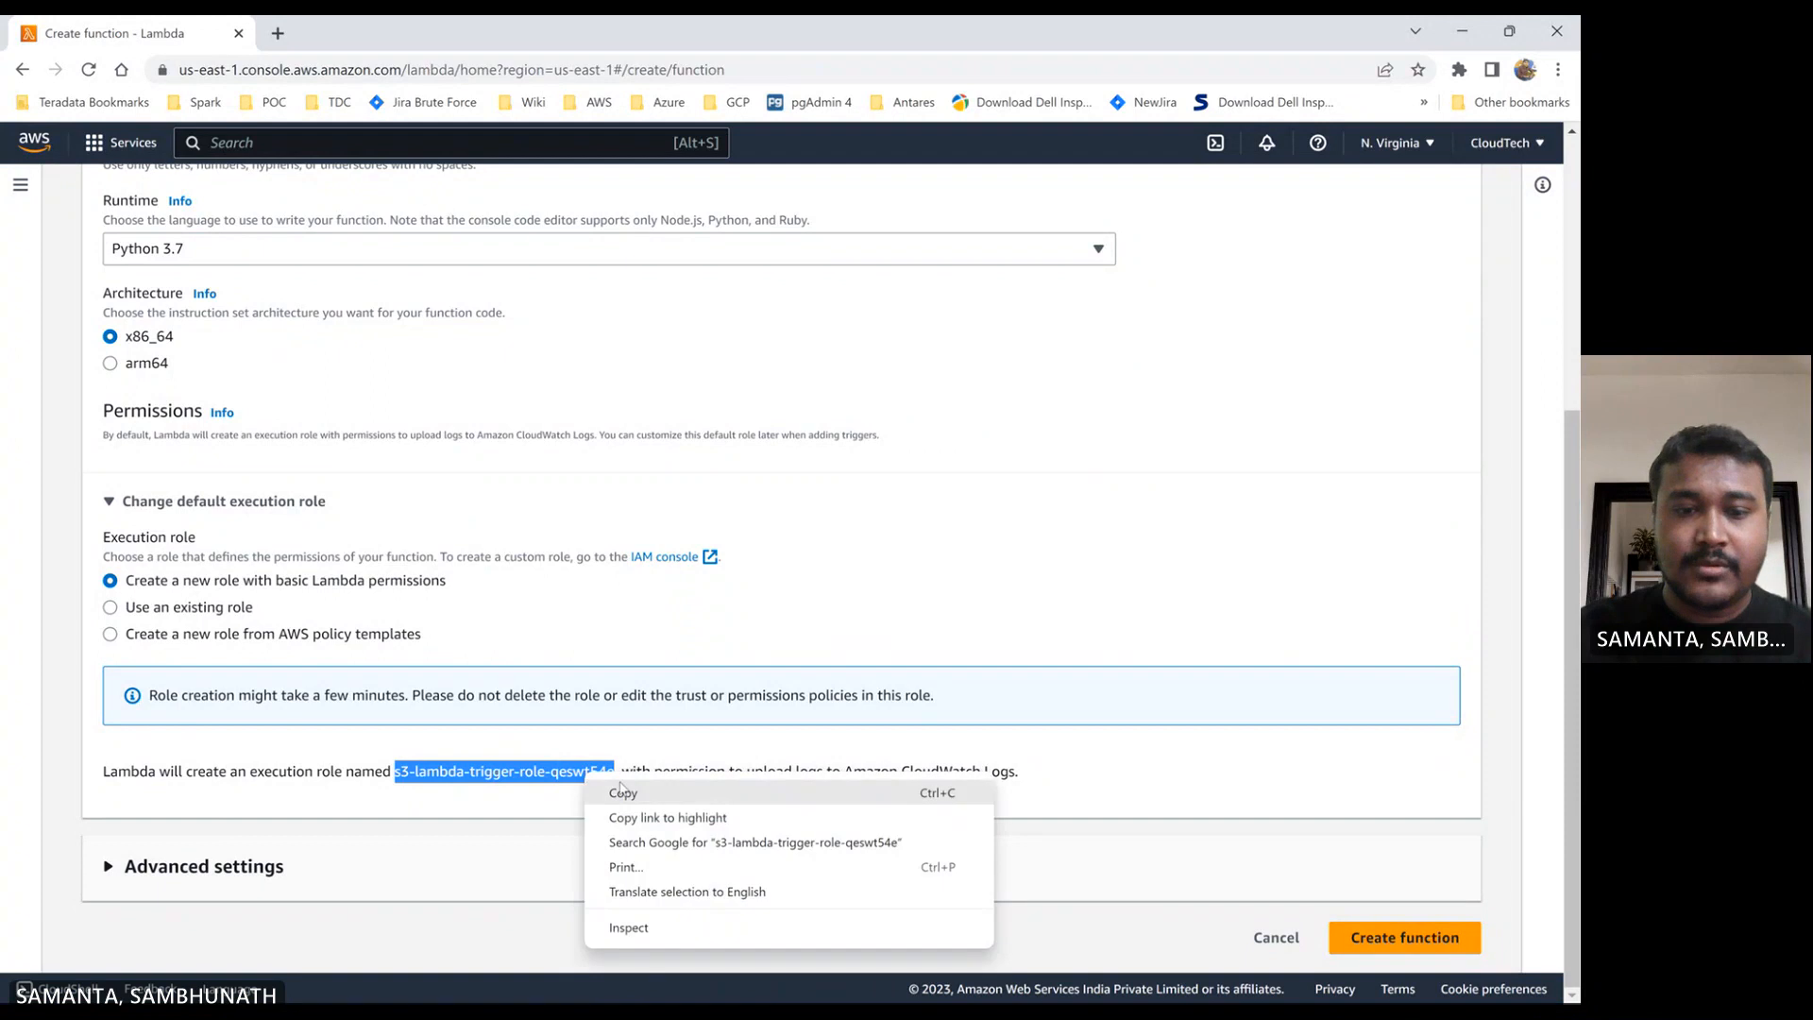
left_click(623, 791)
left_click(1404, 939)
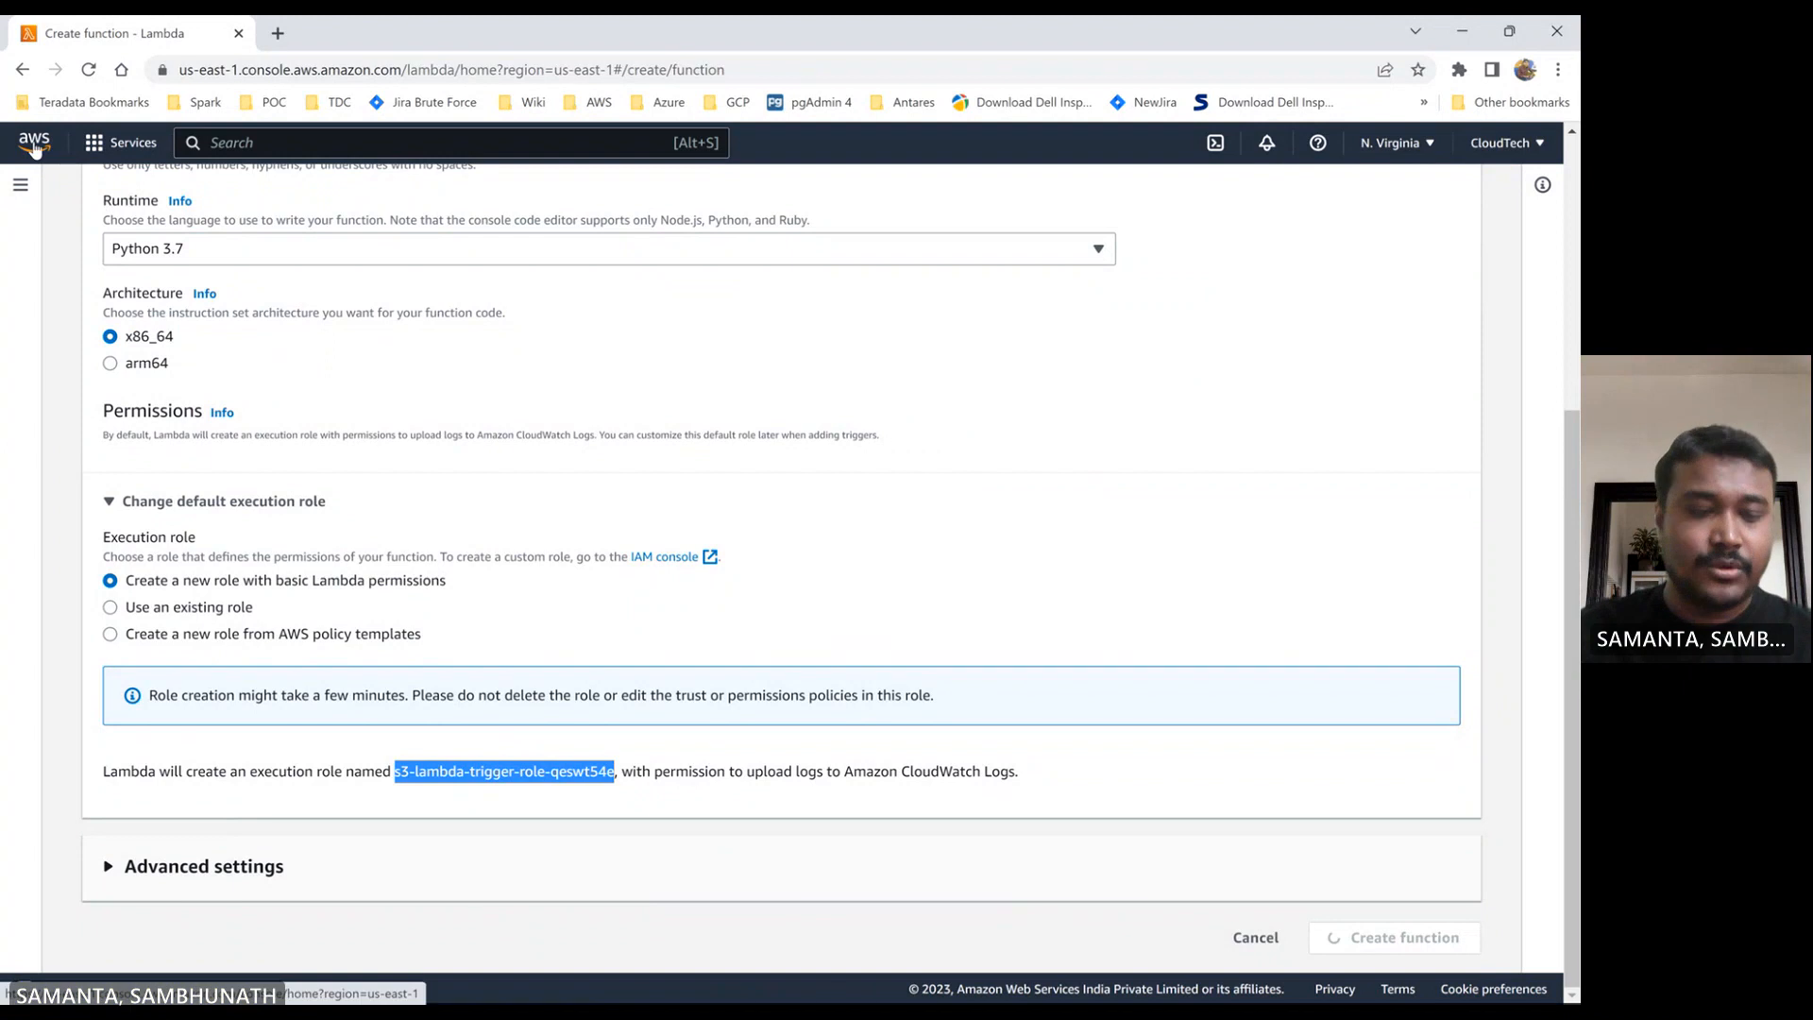
- Open the IAM roles list in a separate browser tab, checking the new Lambda function's page along the way
middle_click(33, 146)
left_click(368, 33)
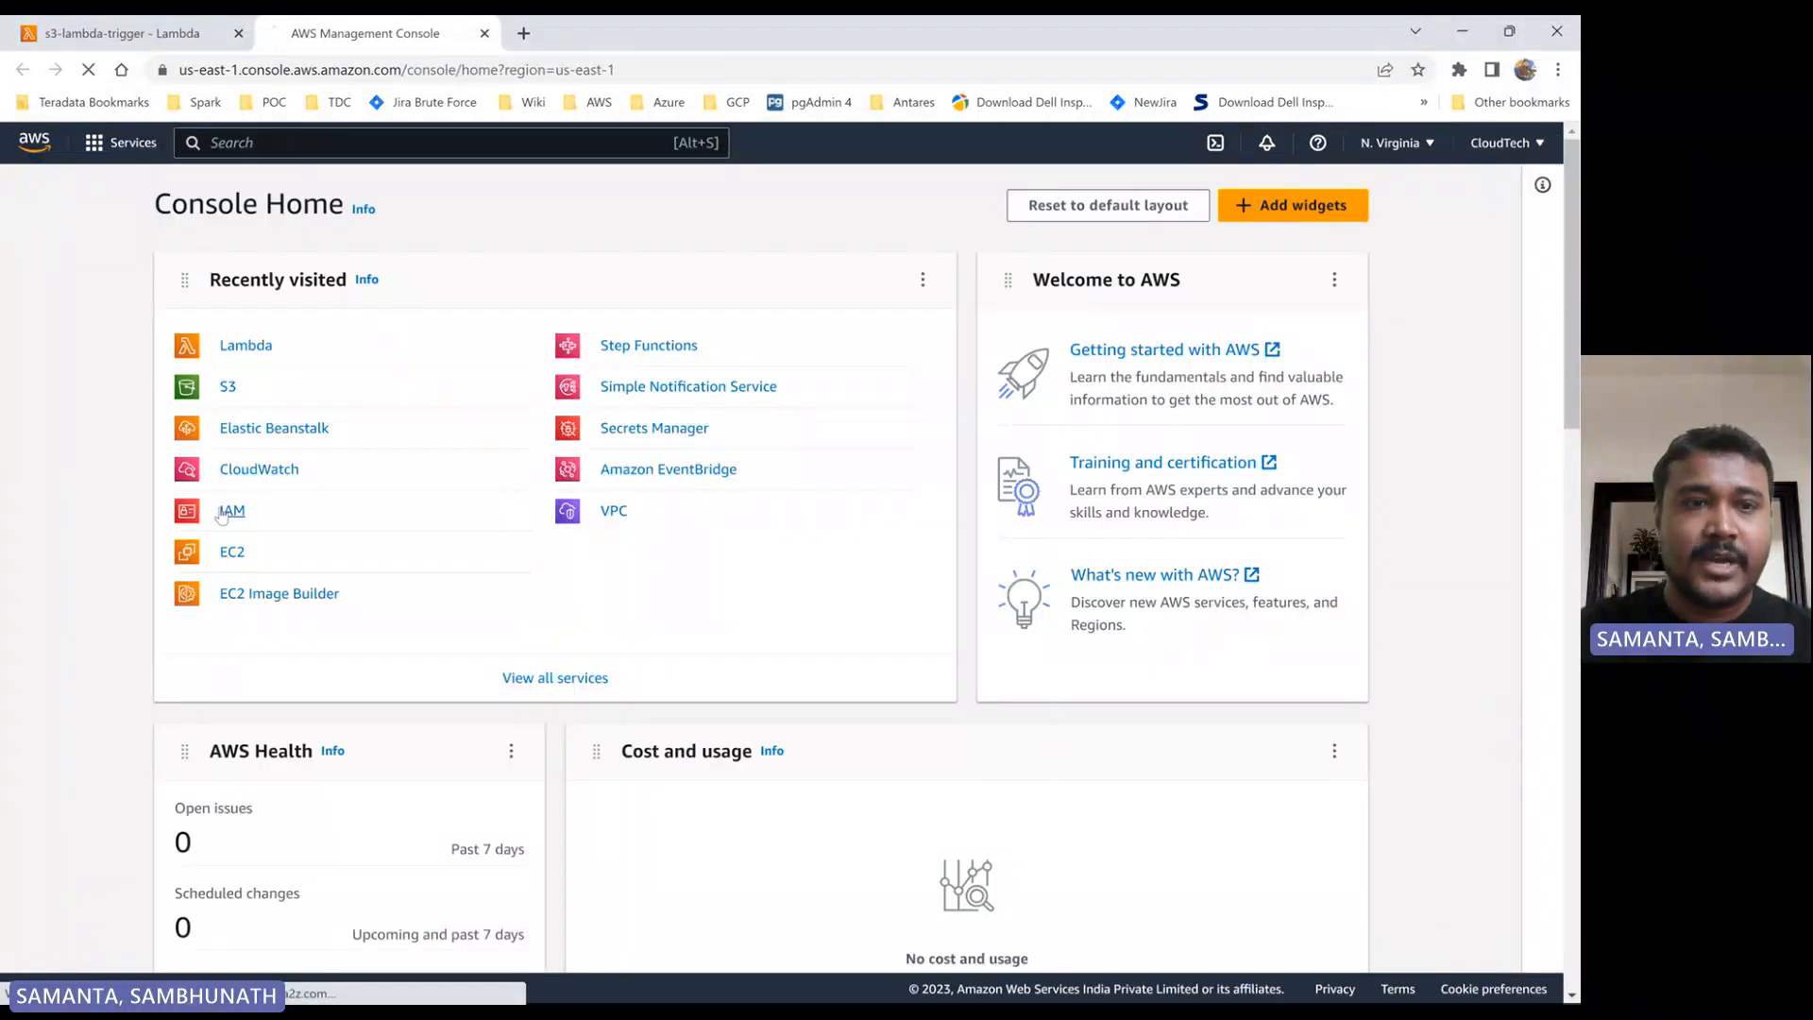
left_click(229, 511)
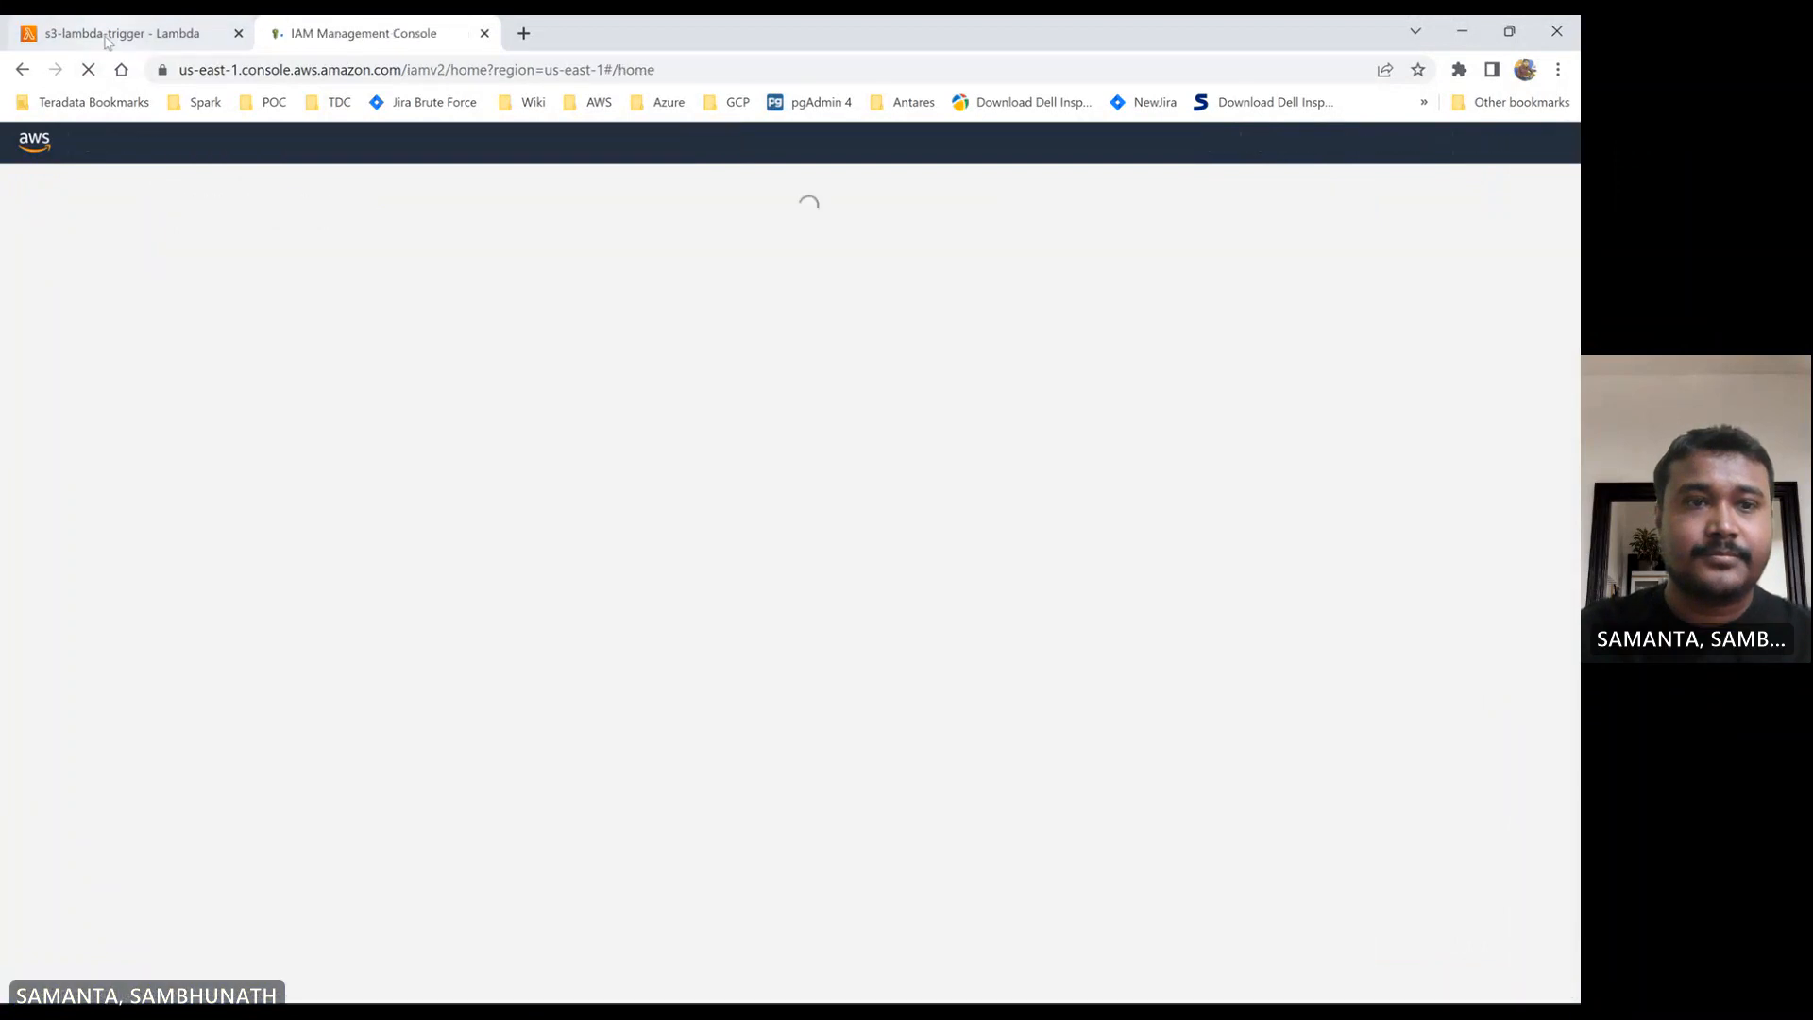
left_click(133, 33)
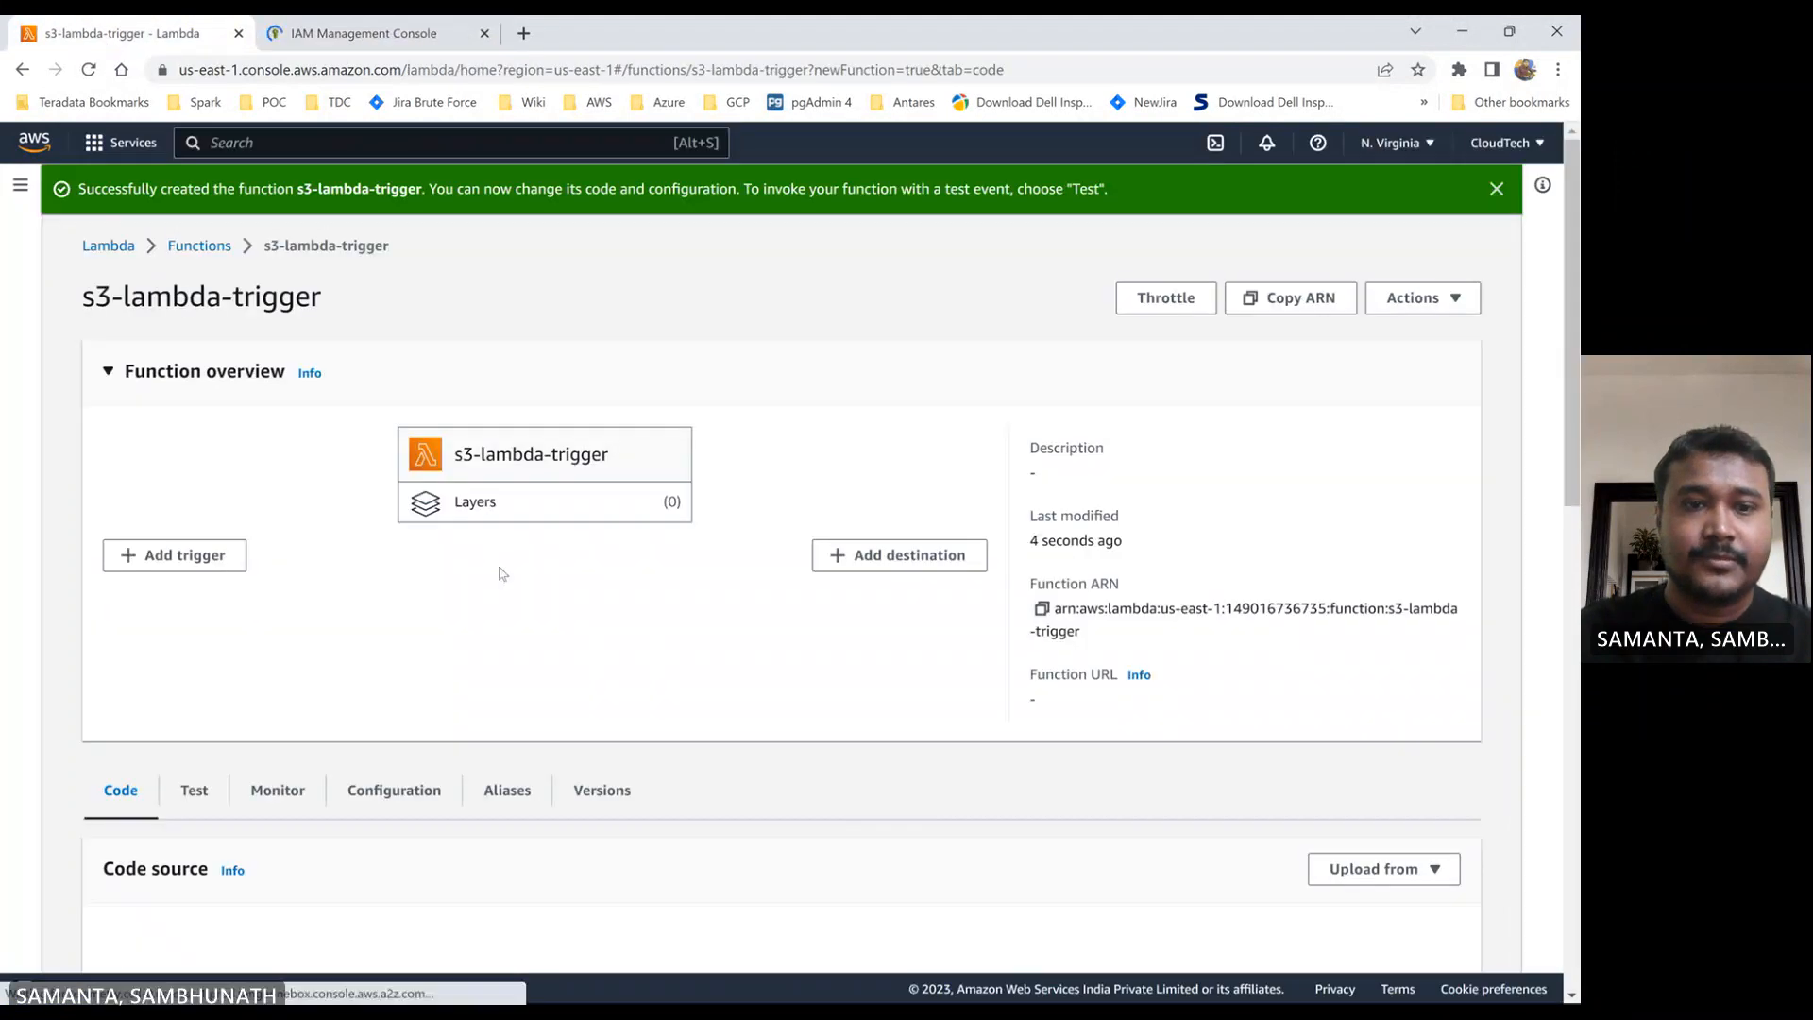
left_click(369, 38)
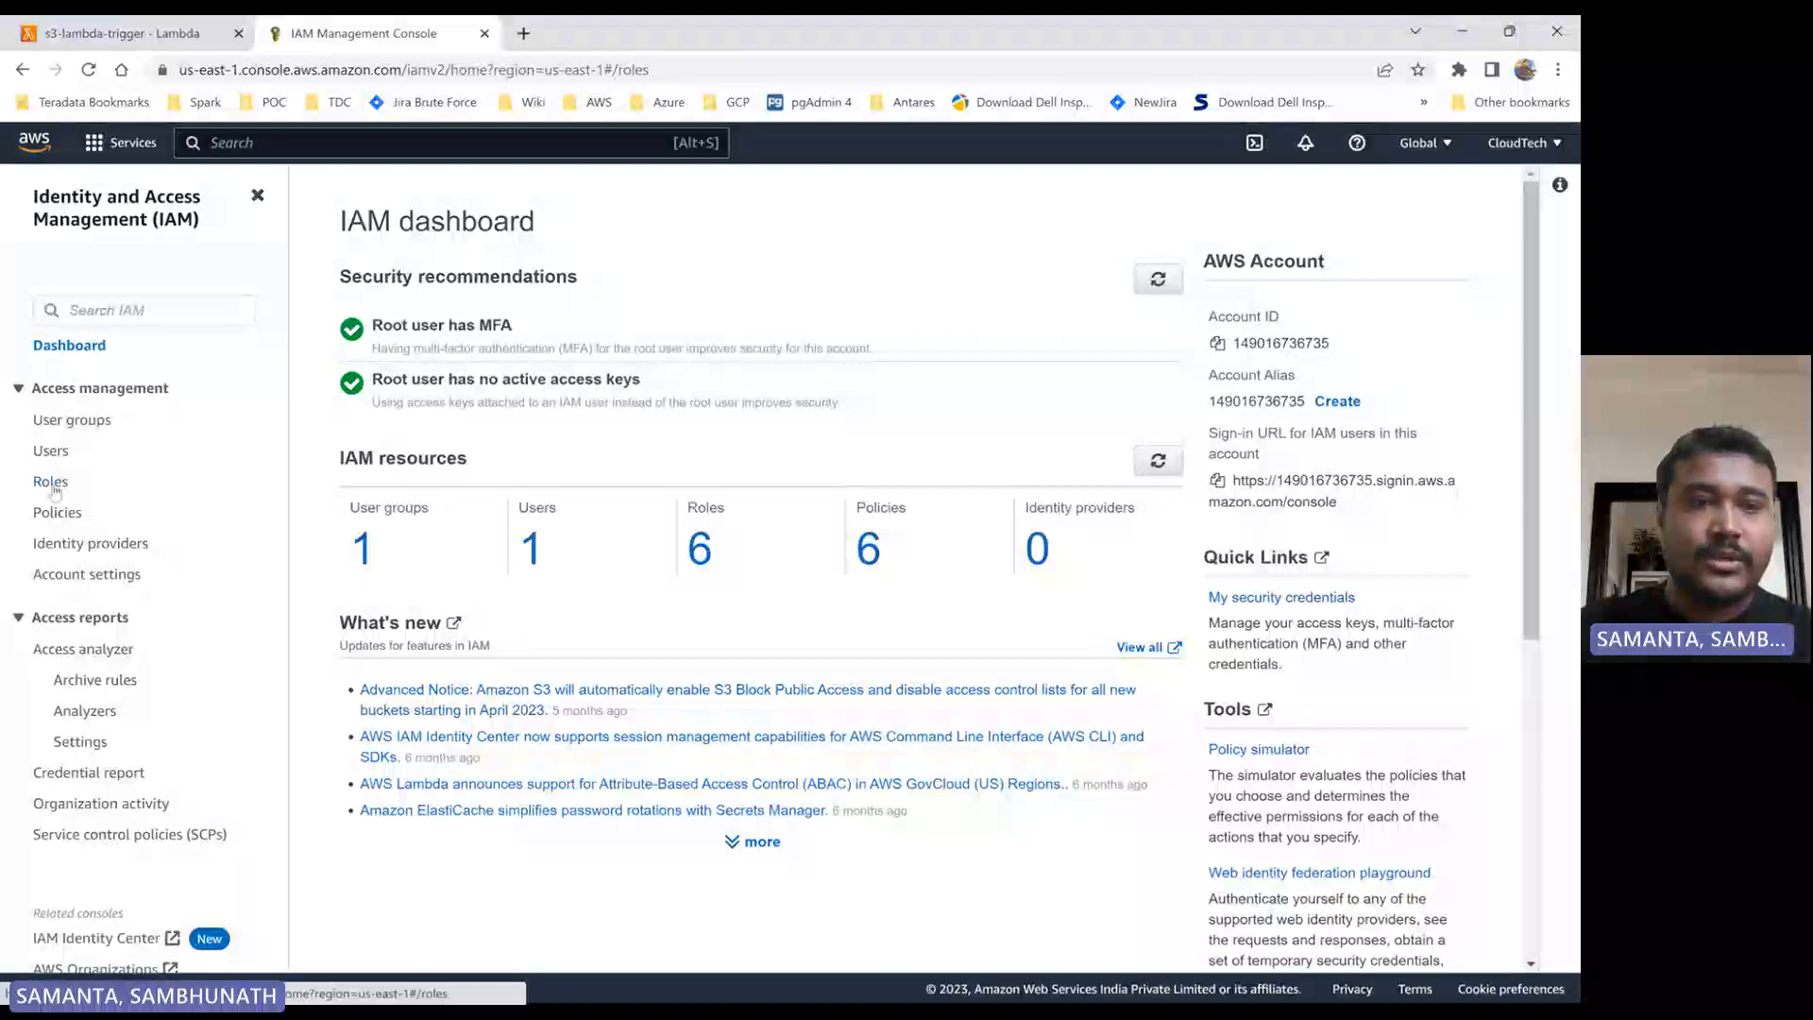
left_click(51, 482)
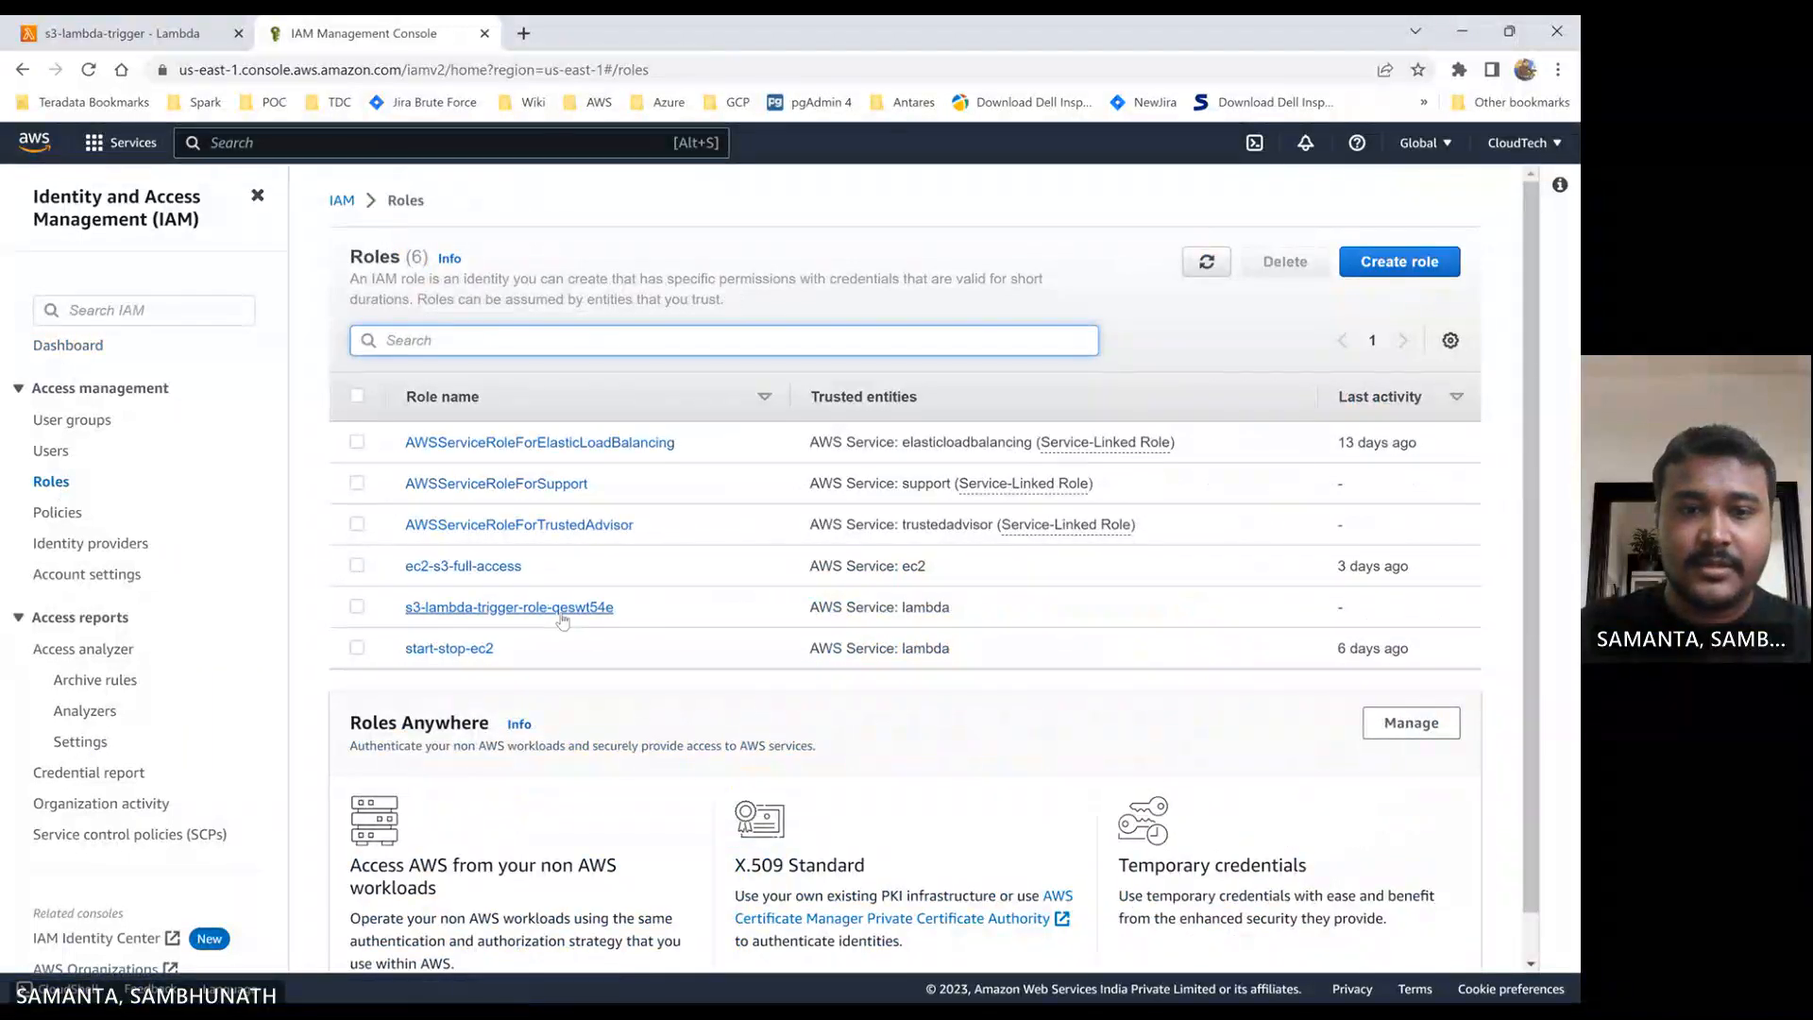
- Find the role s3-lambda-trigger-role-qeswt54e on the page using the copied name and open its details
key("ctrl+f")
key("ctrl+v")
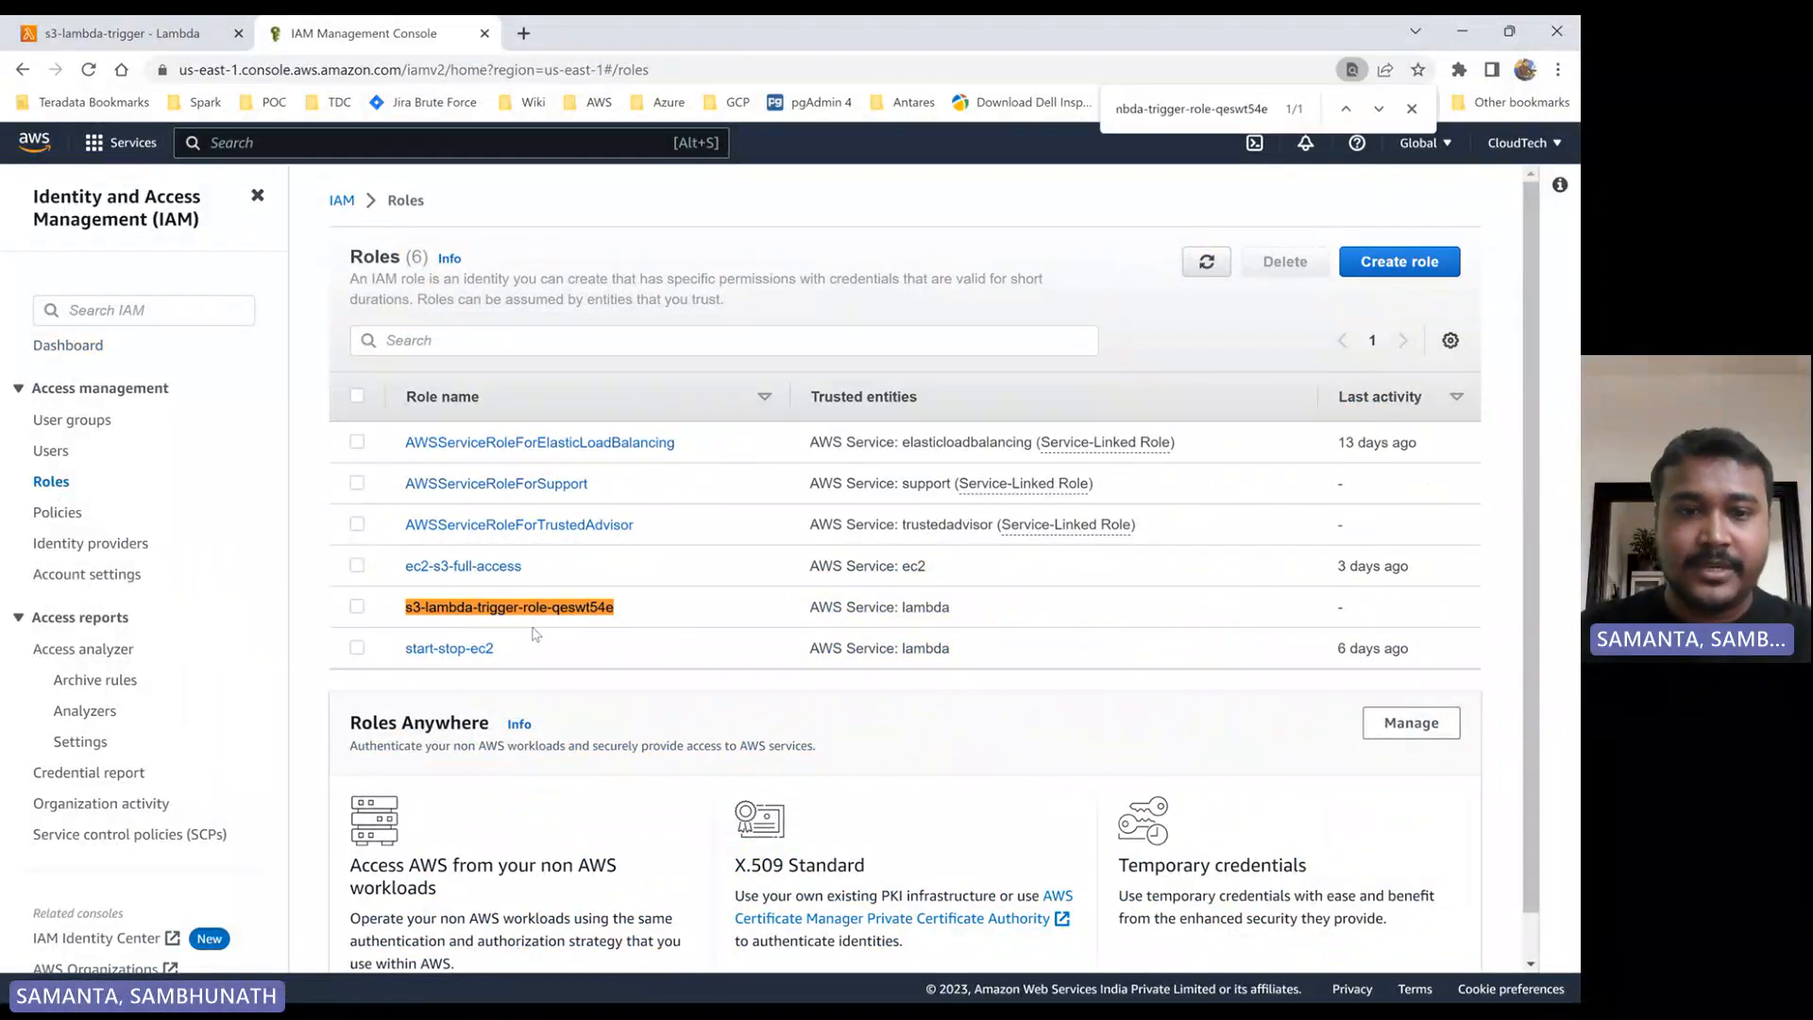
left_click(538, 617)
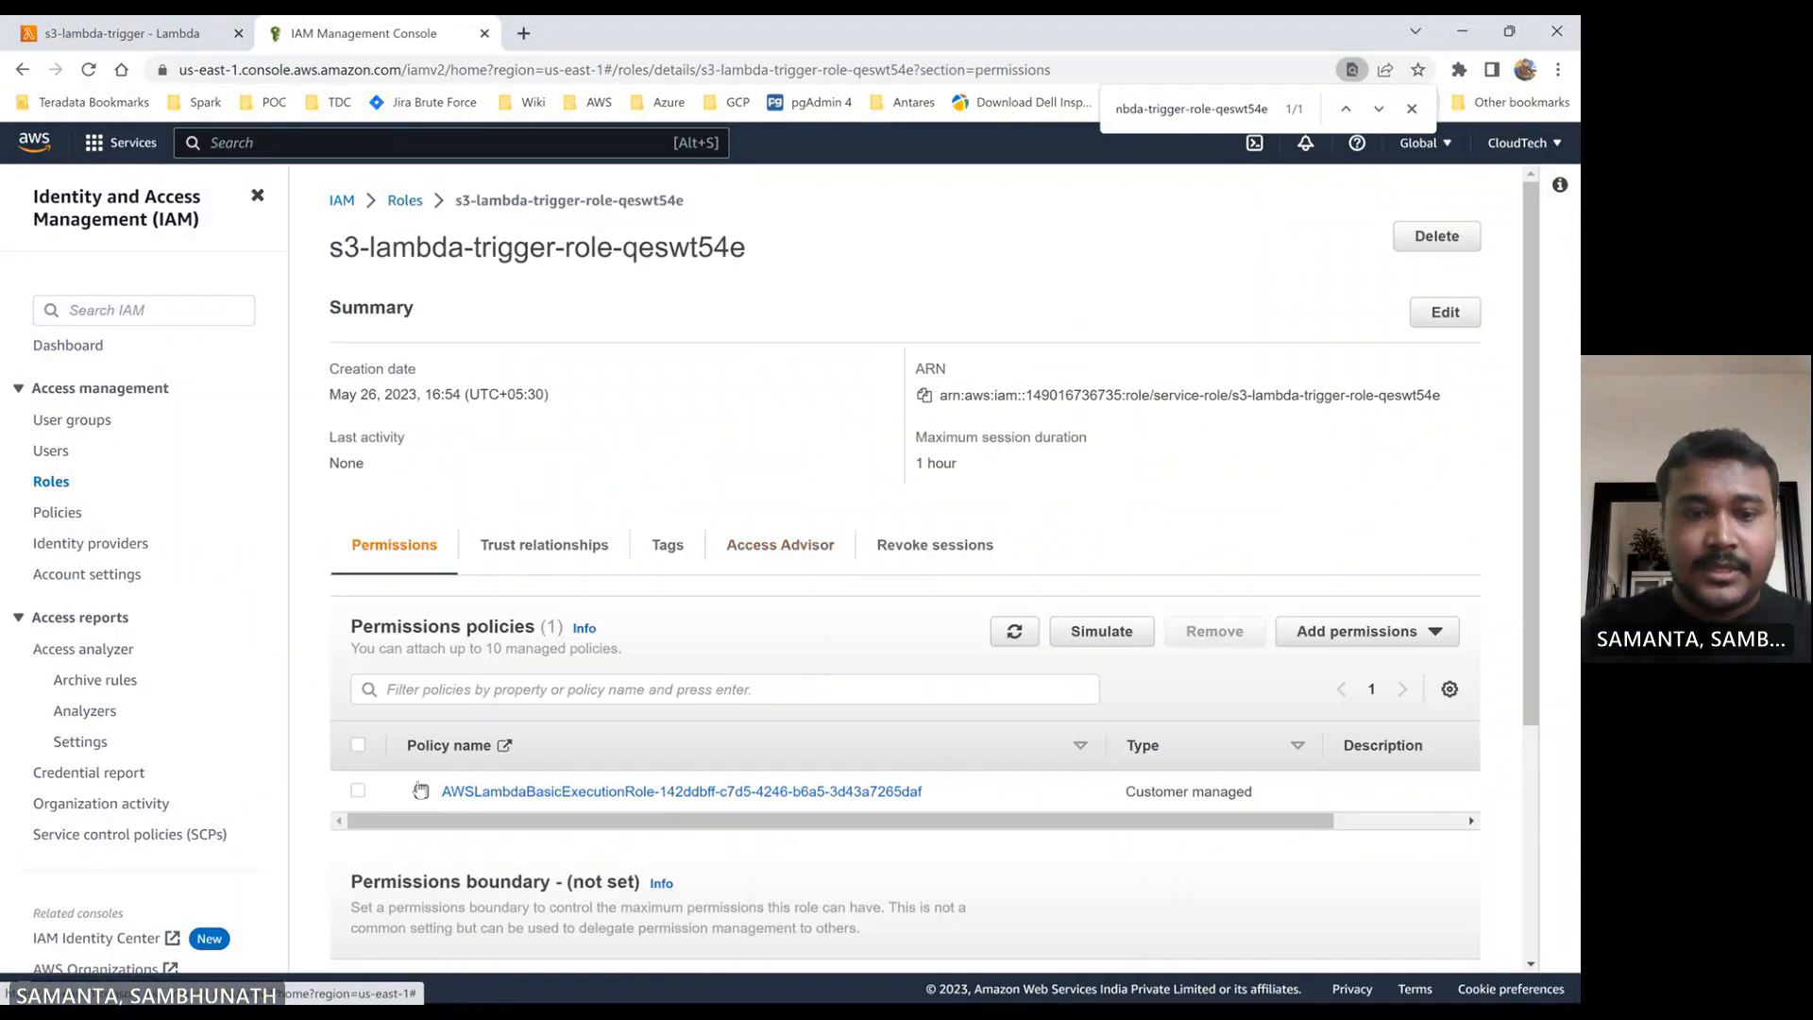
- Examine the JSON of the role's AWSLambdaBasicExecutionRole policy and collapse it again
left_click(421, 791)
scroll(429, 699, "down", 5)
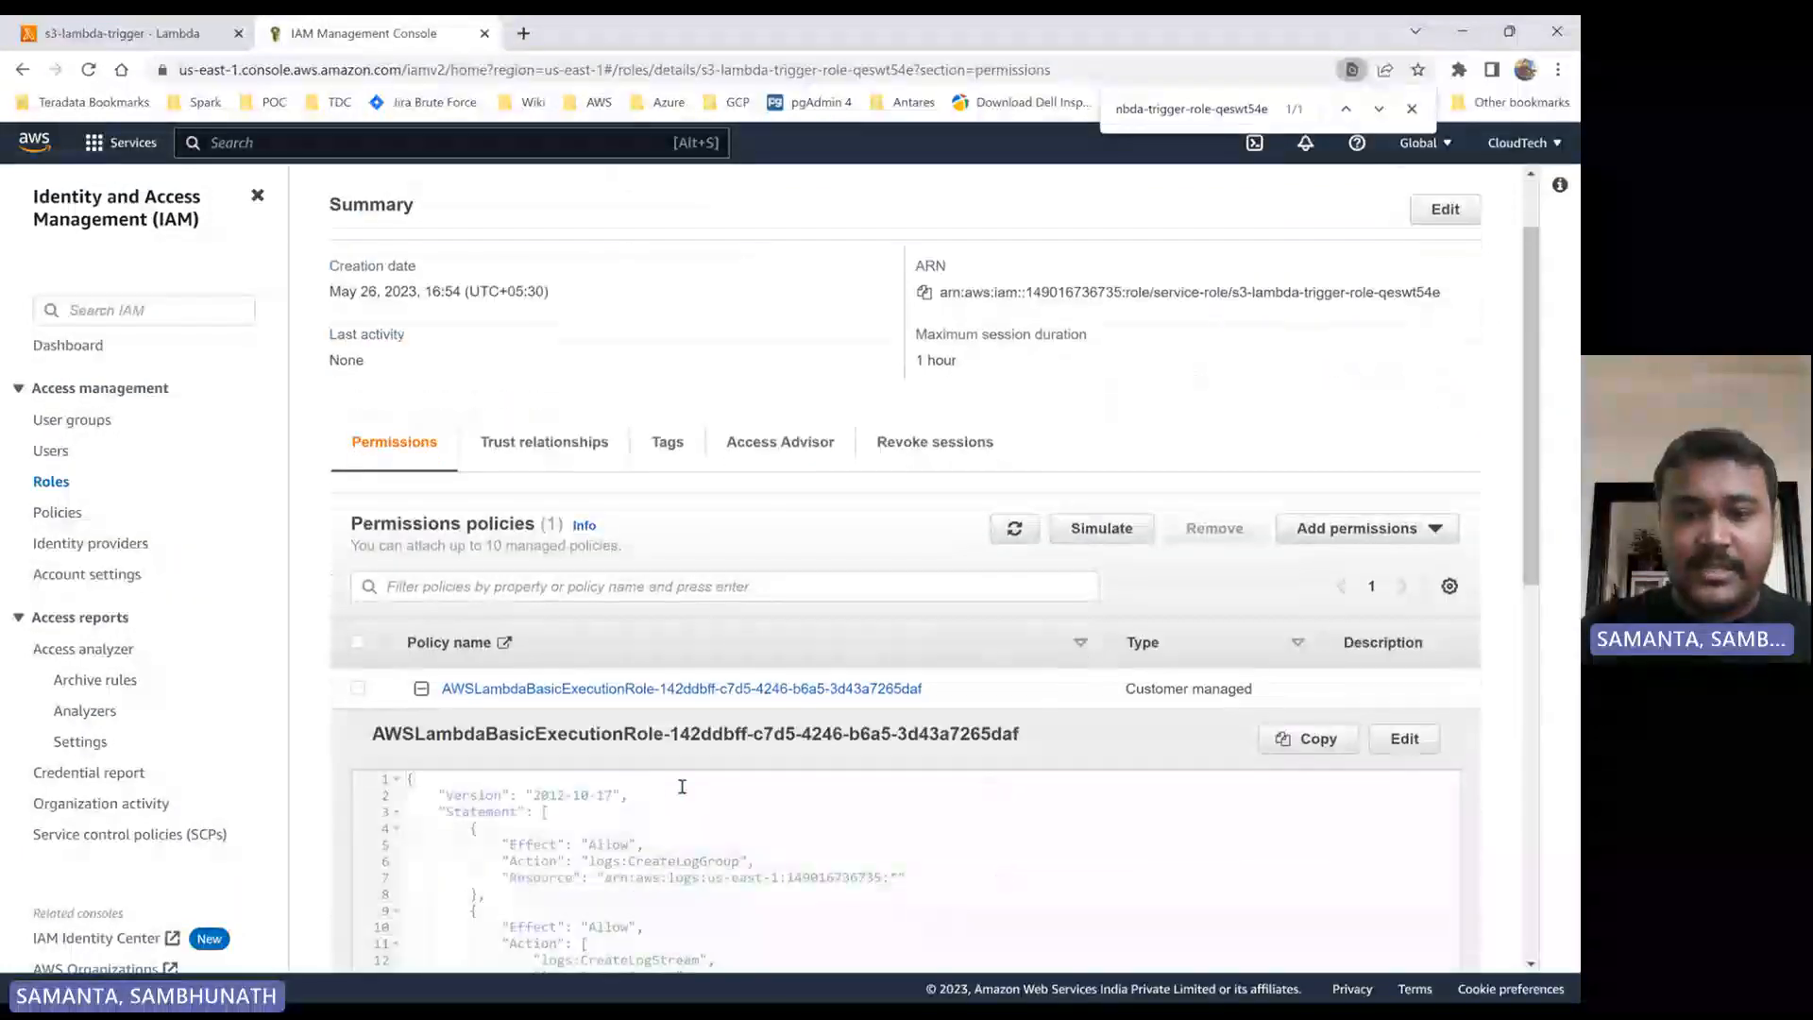
scroll(499, 613, "up", 3)
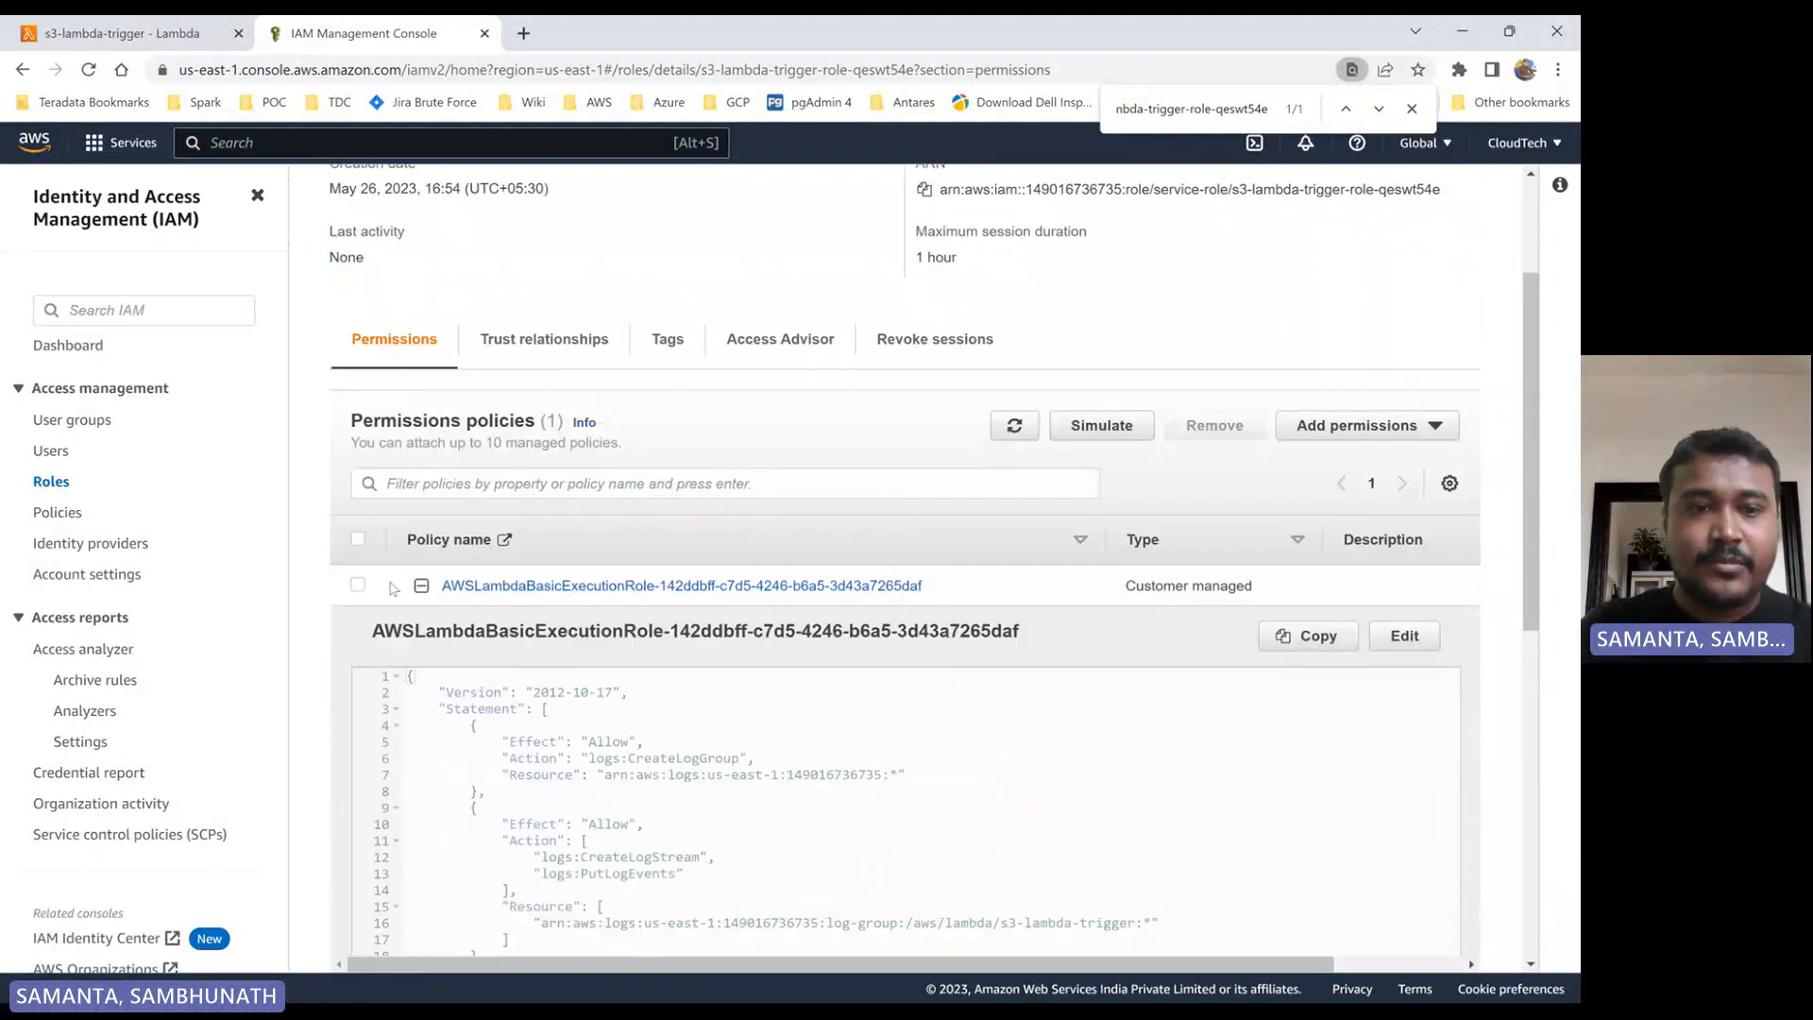
left_click(421, 591)
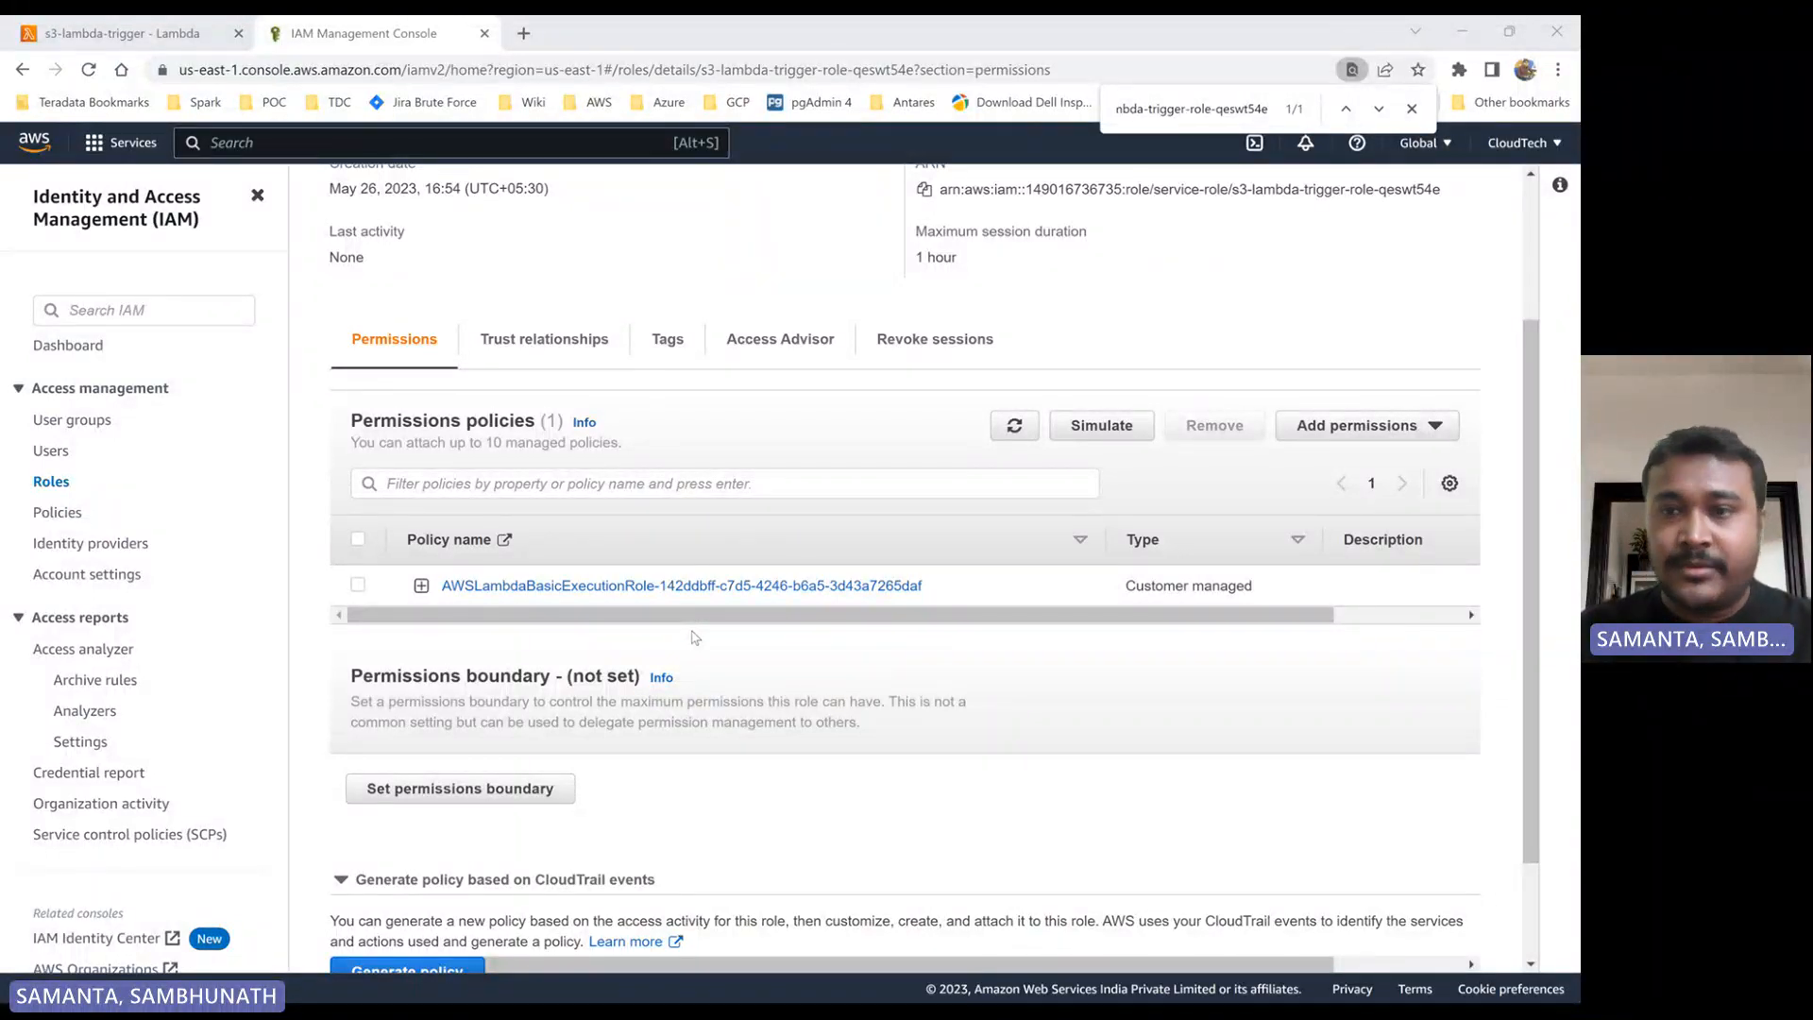
left_click(1429, 430)
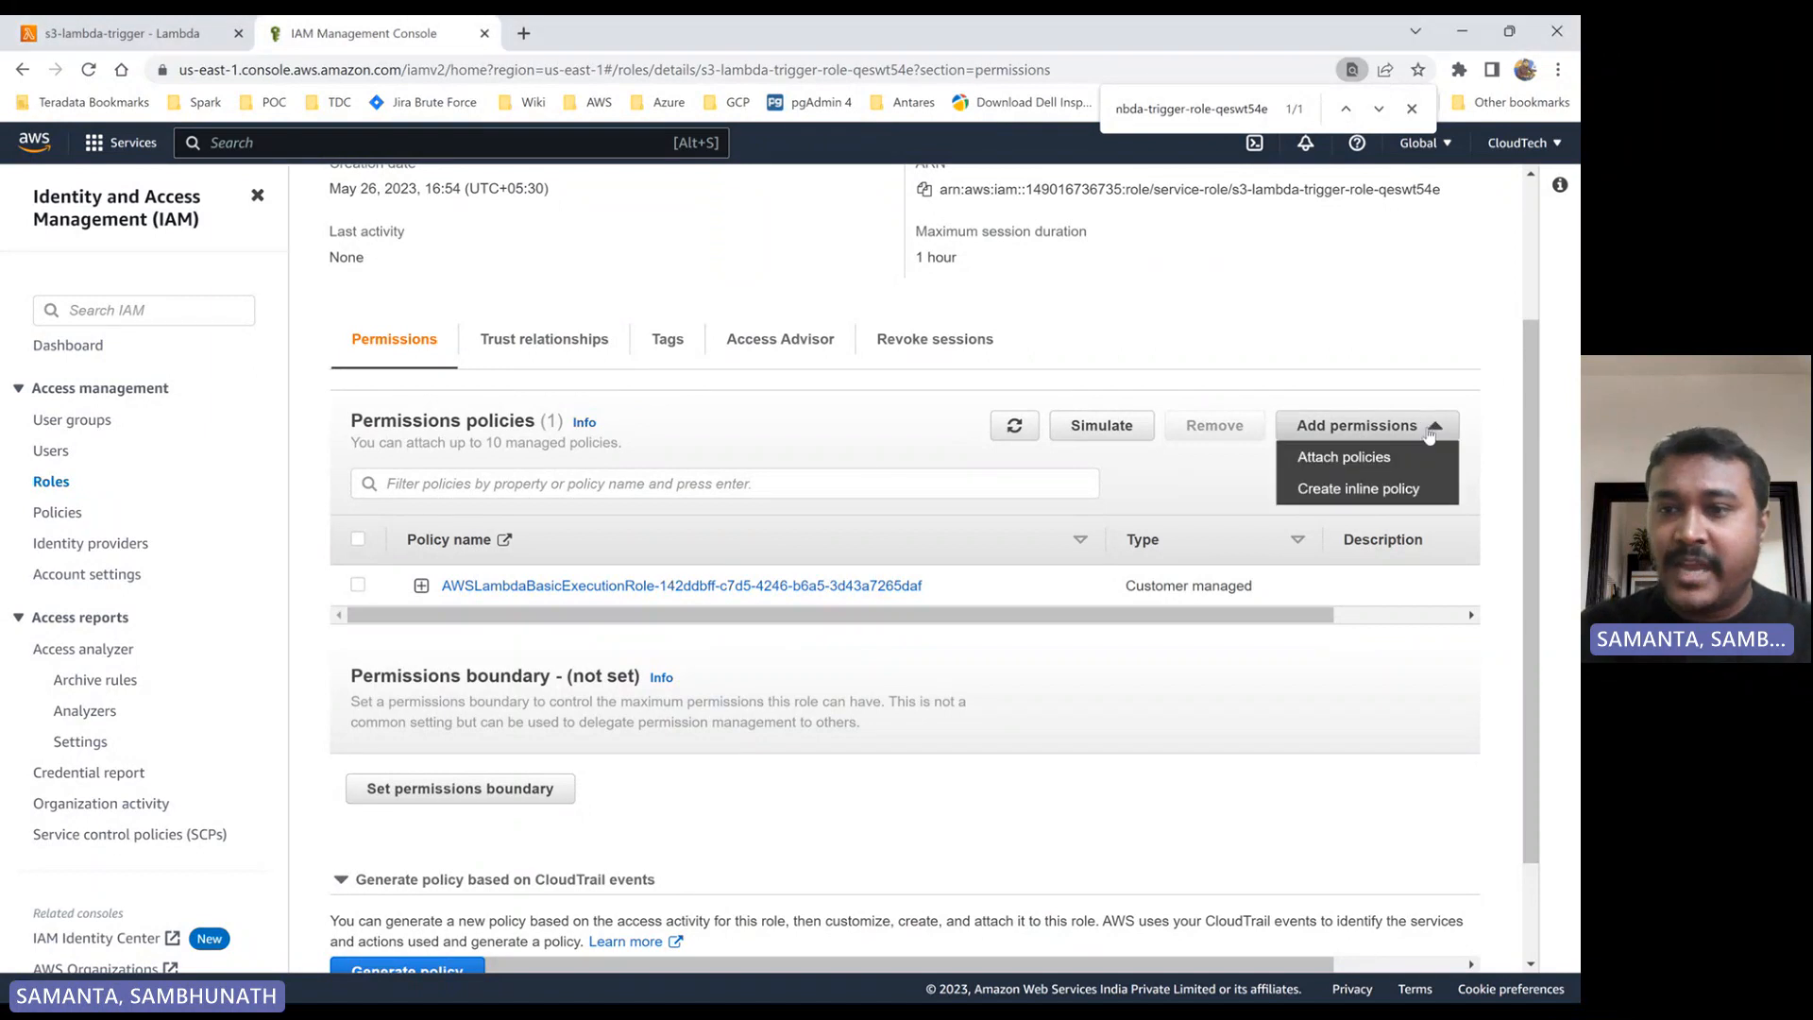
left_click(1356, 458)
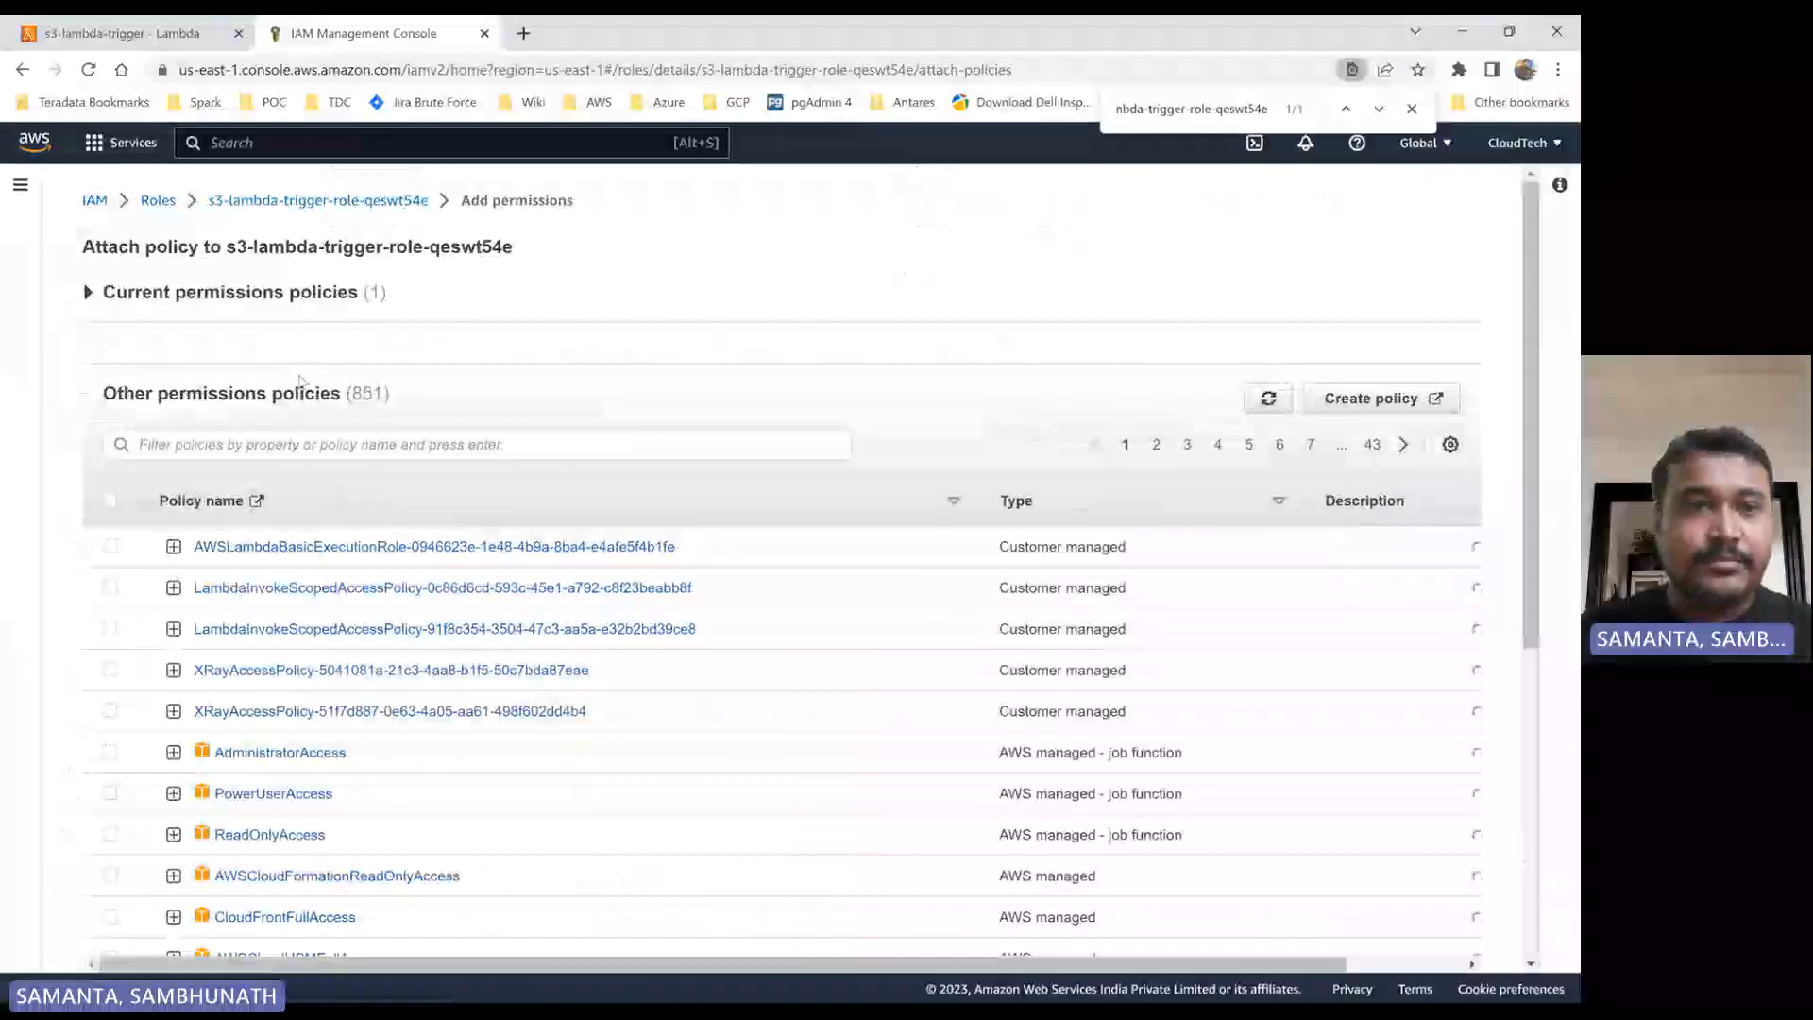
left_click(326, 201)
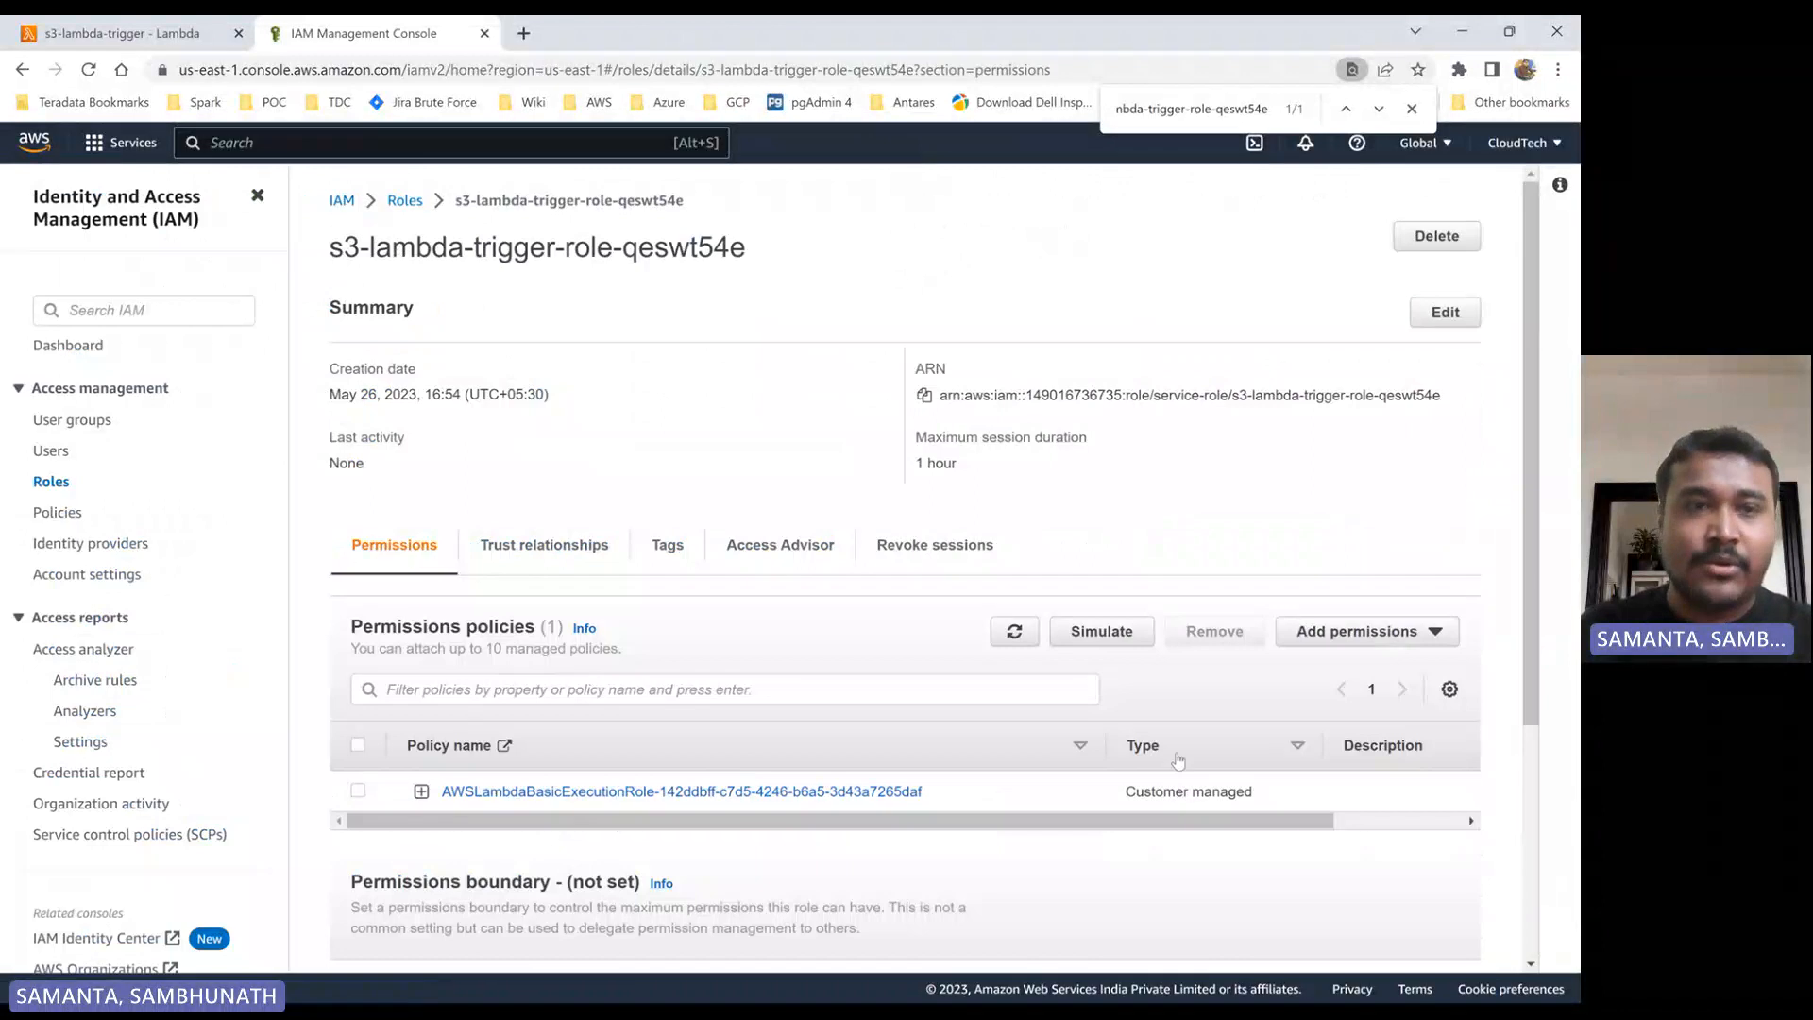
- Return to the s3-lambda-trigger function's page and examine the default lambda_handler code in its code source
left_click(141, 33)
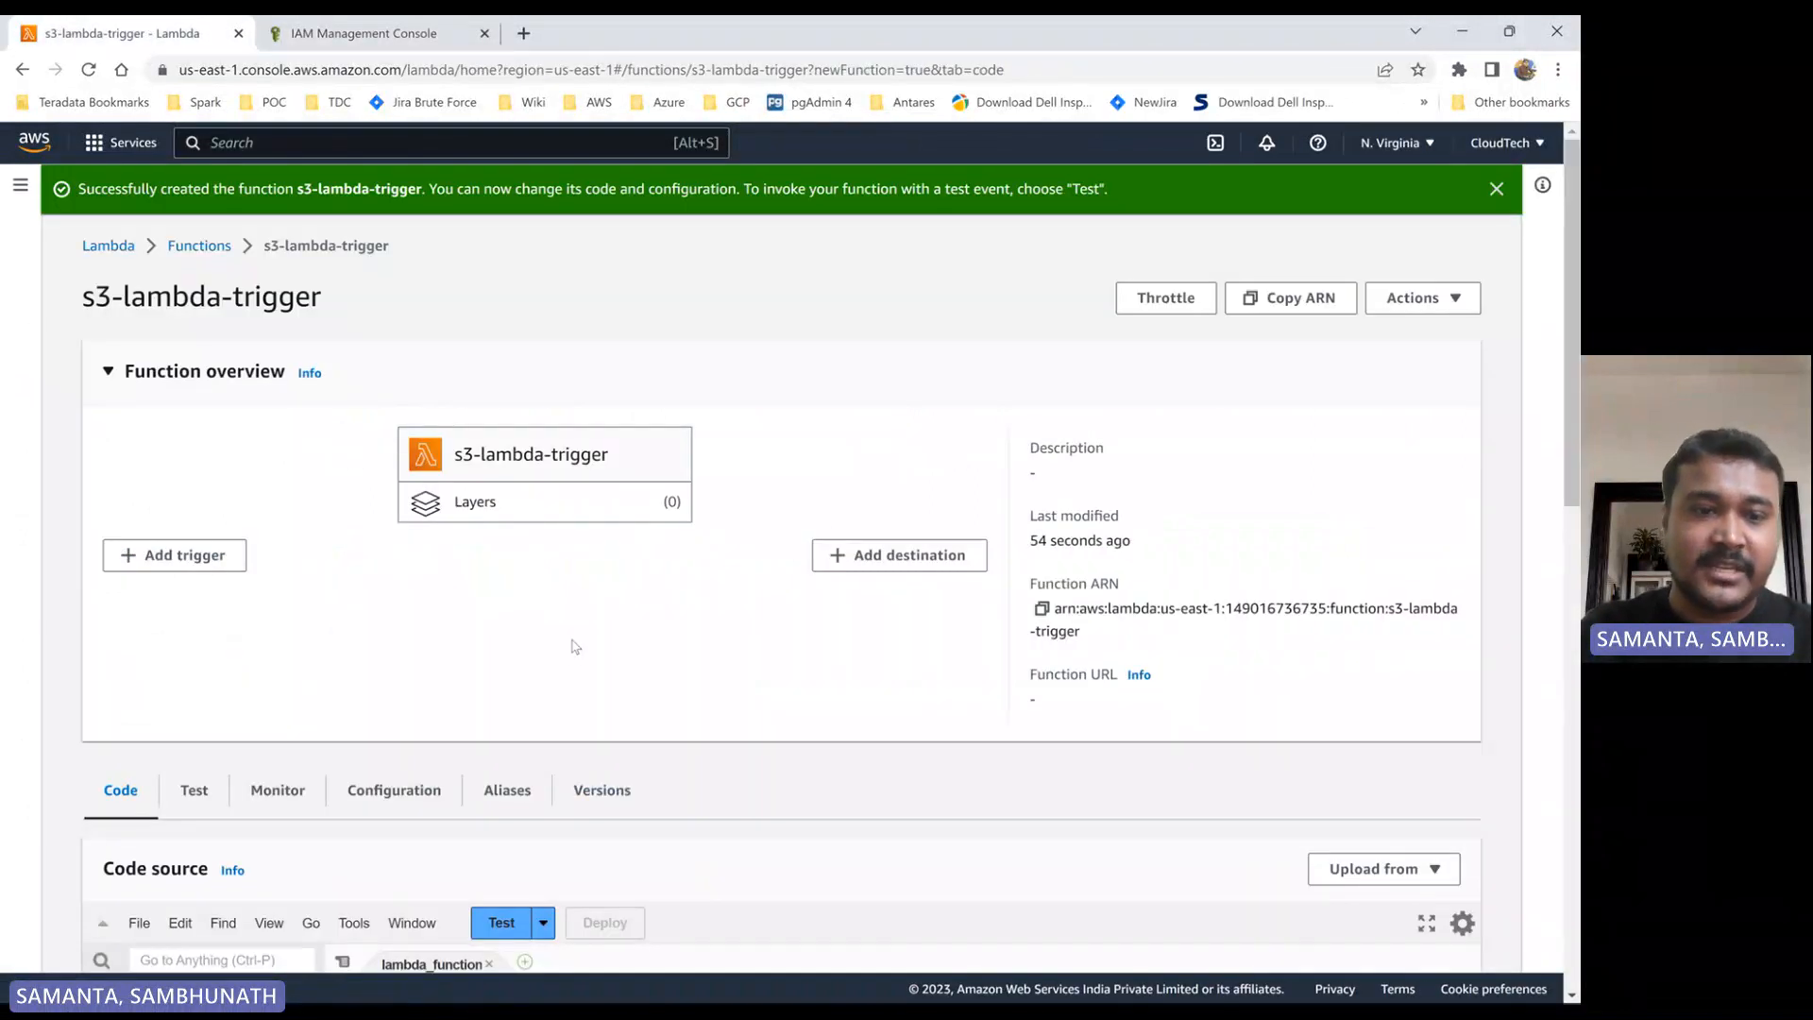
scroll(575, 647, "down", 6)
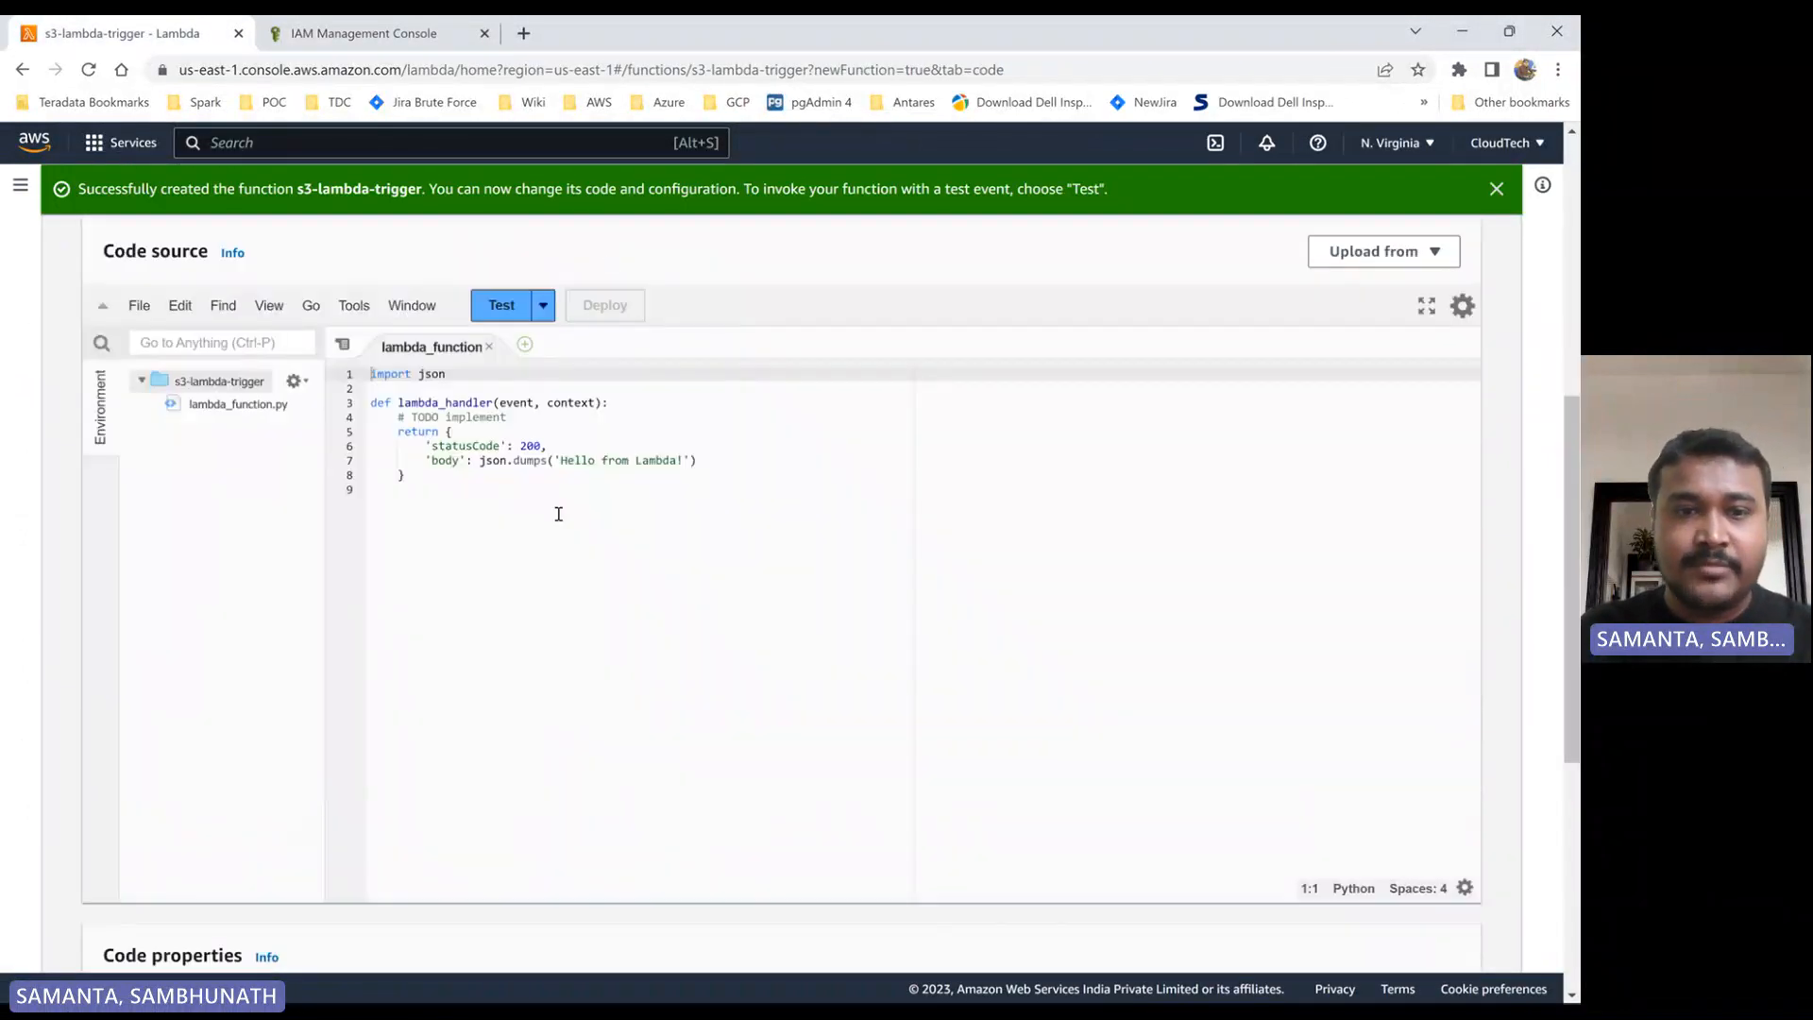
left_click(465, 491)
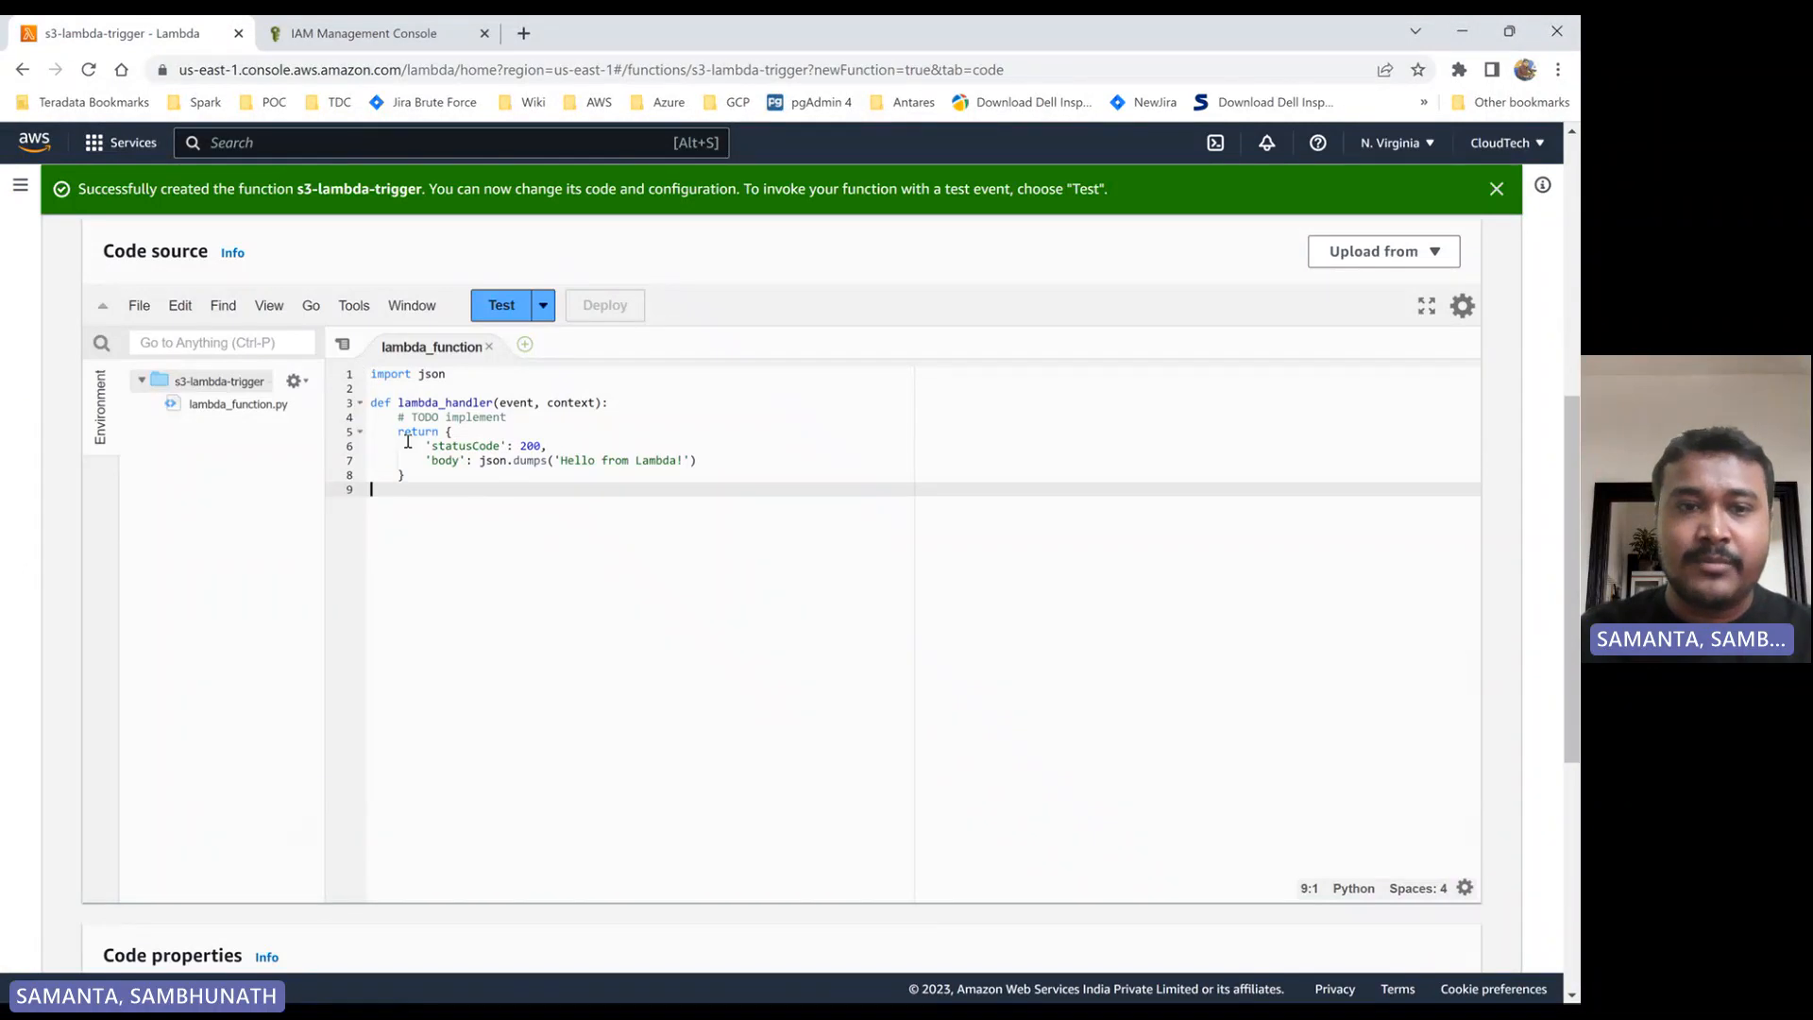
double_click(427, 404)
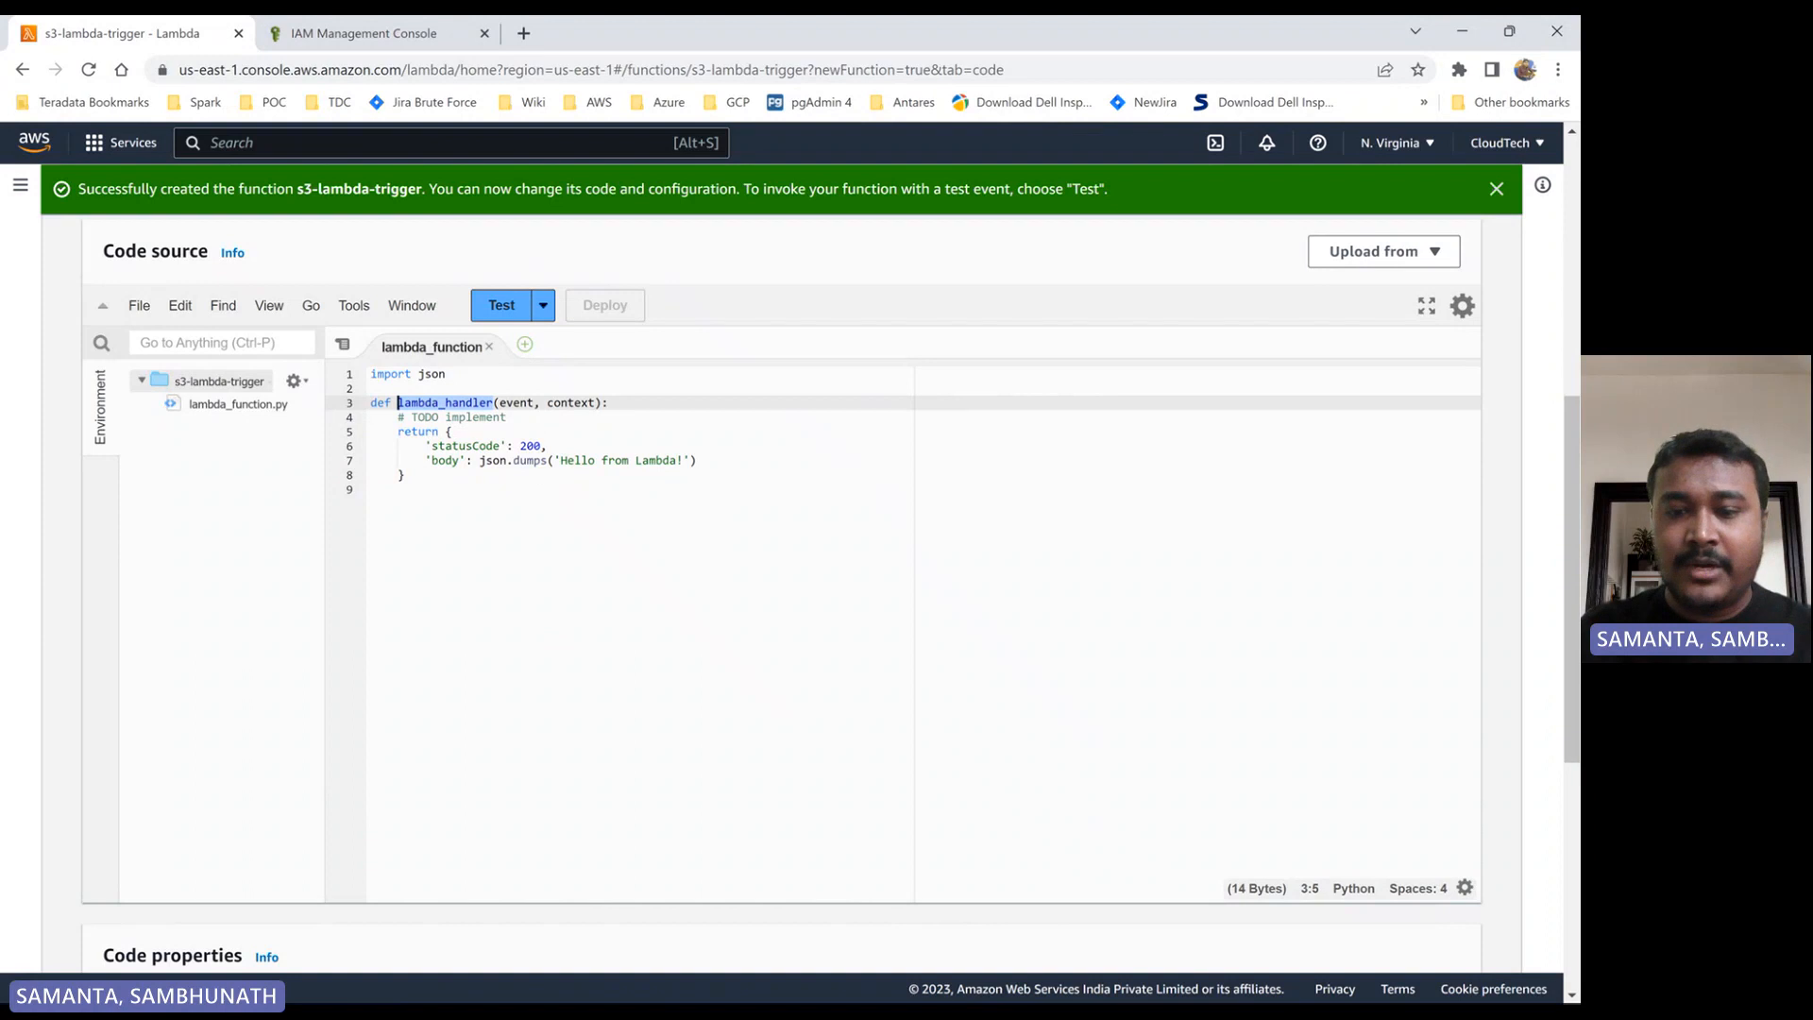
- Switch to Visual Studio Code and examine the logger setup and initial log message in s3_events_trigger_lambda.py
left_click(935, 980)
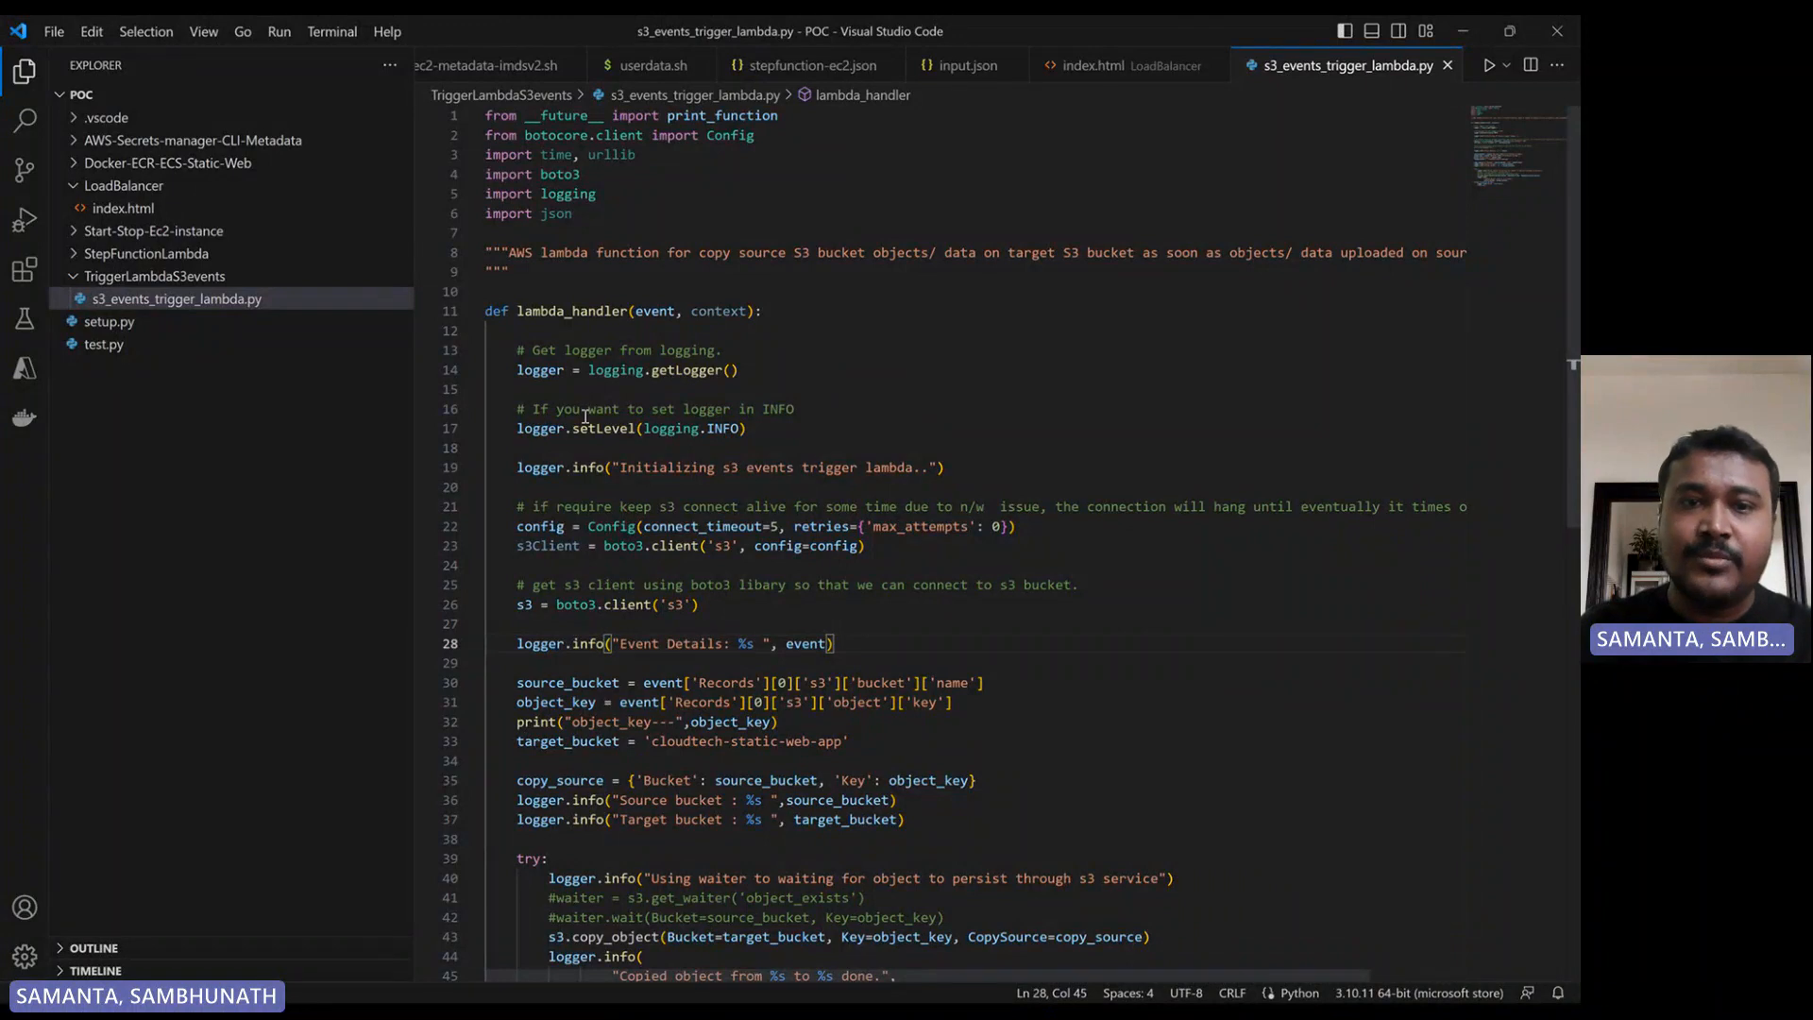
double_click(540, 370)
scroll(765, 300, "down", 2)
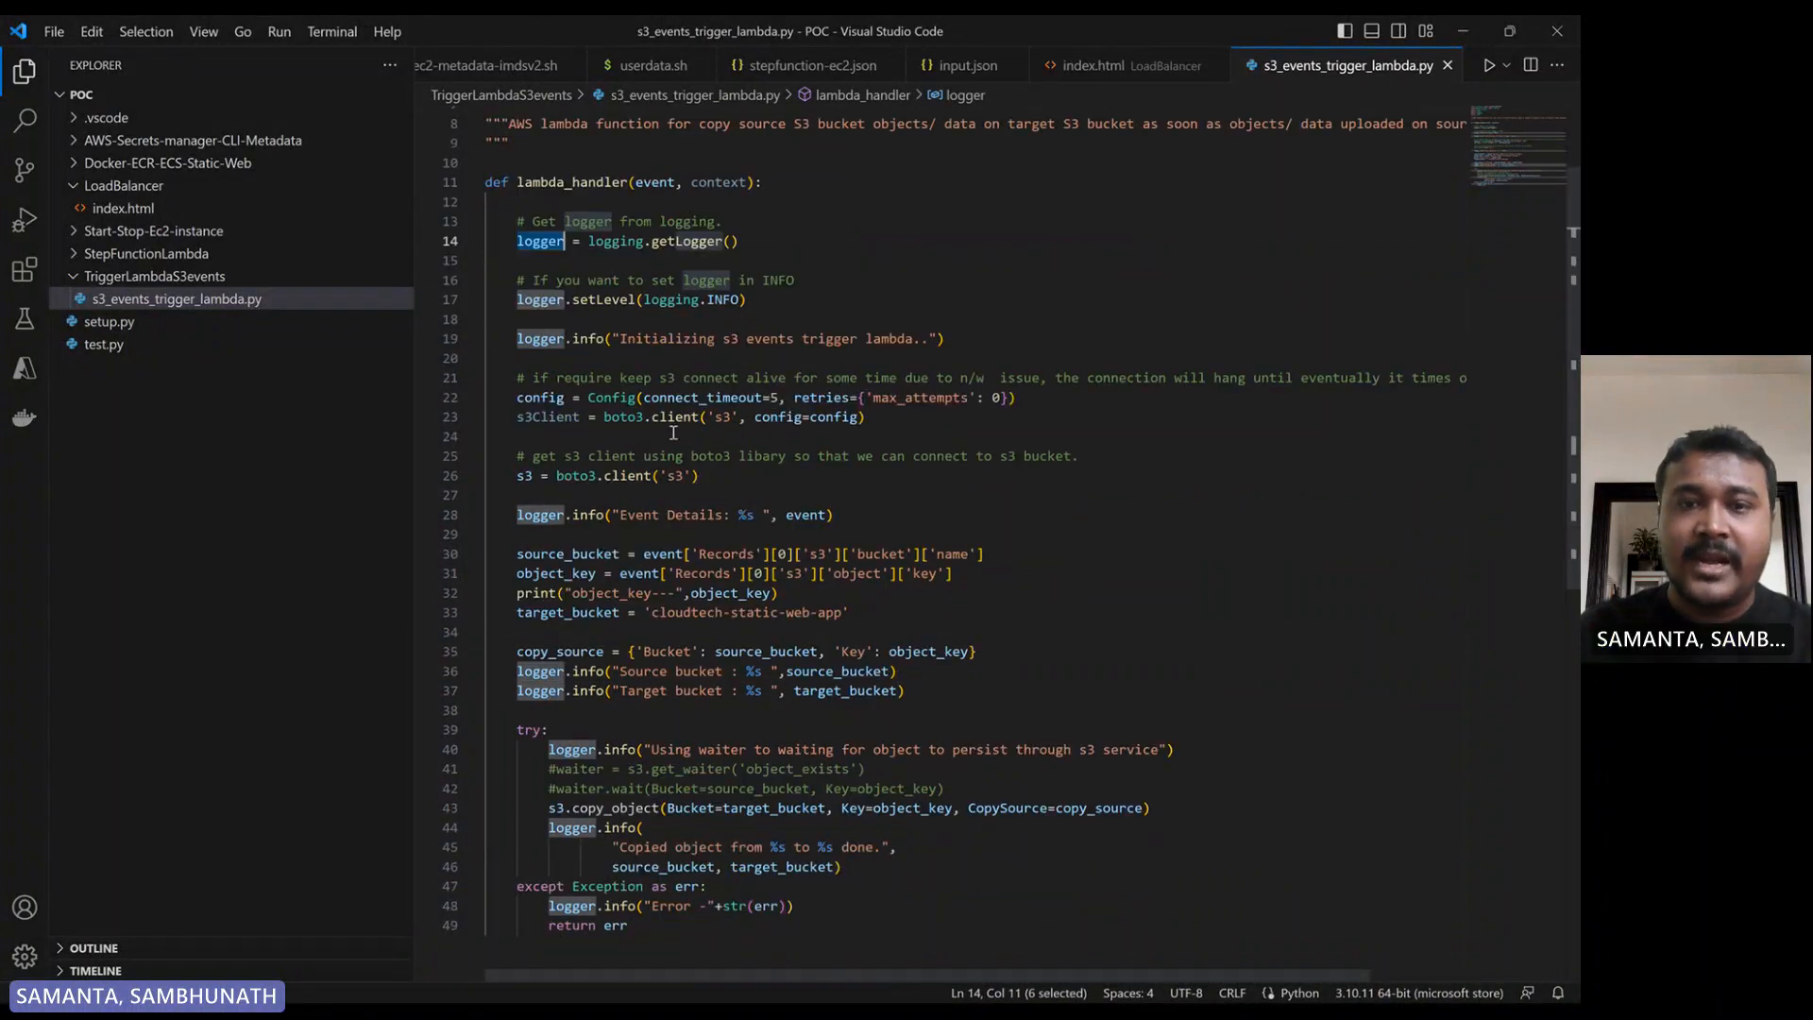
left_click_drag(765, 300, 509, 300)
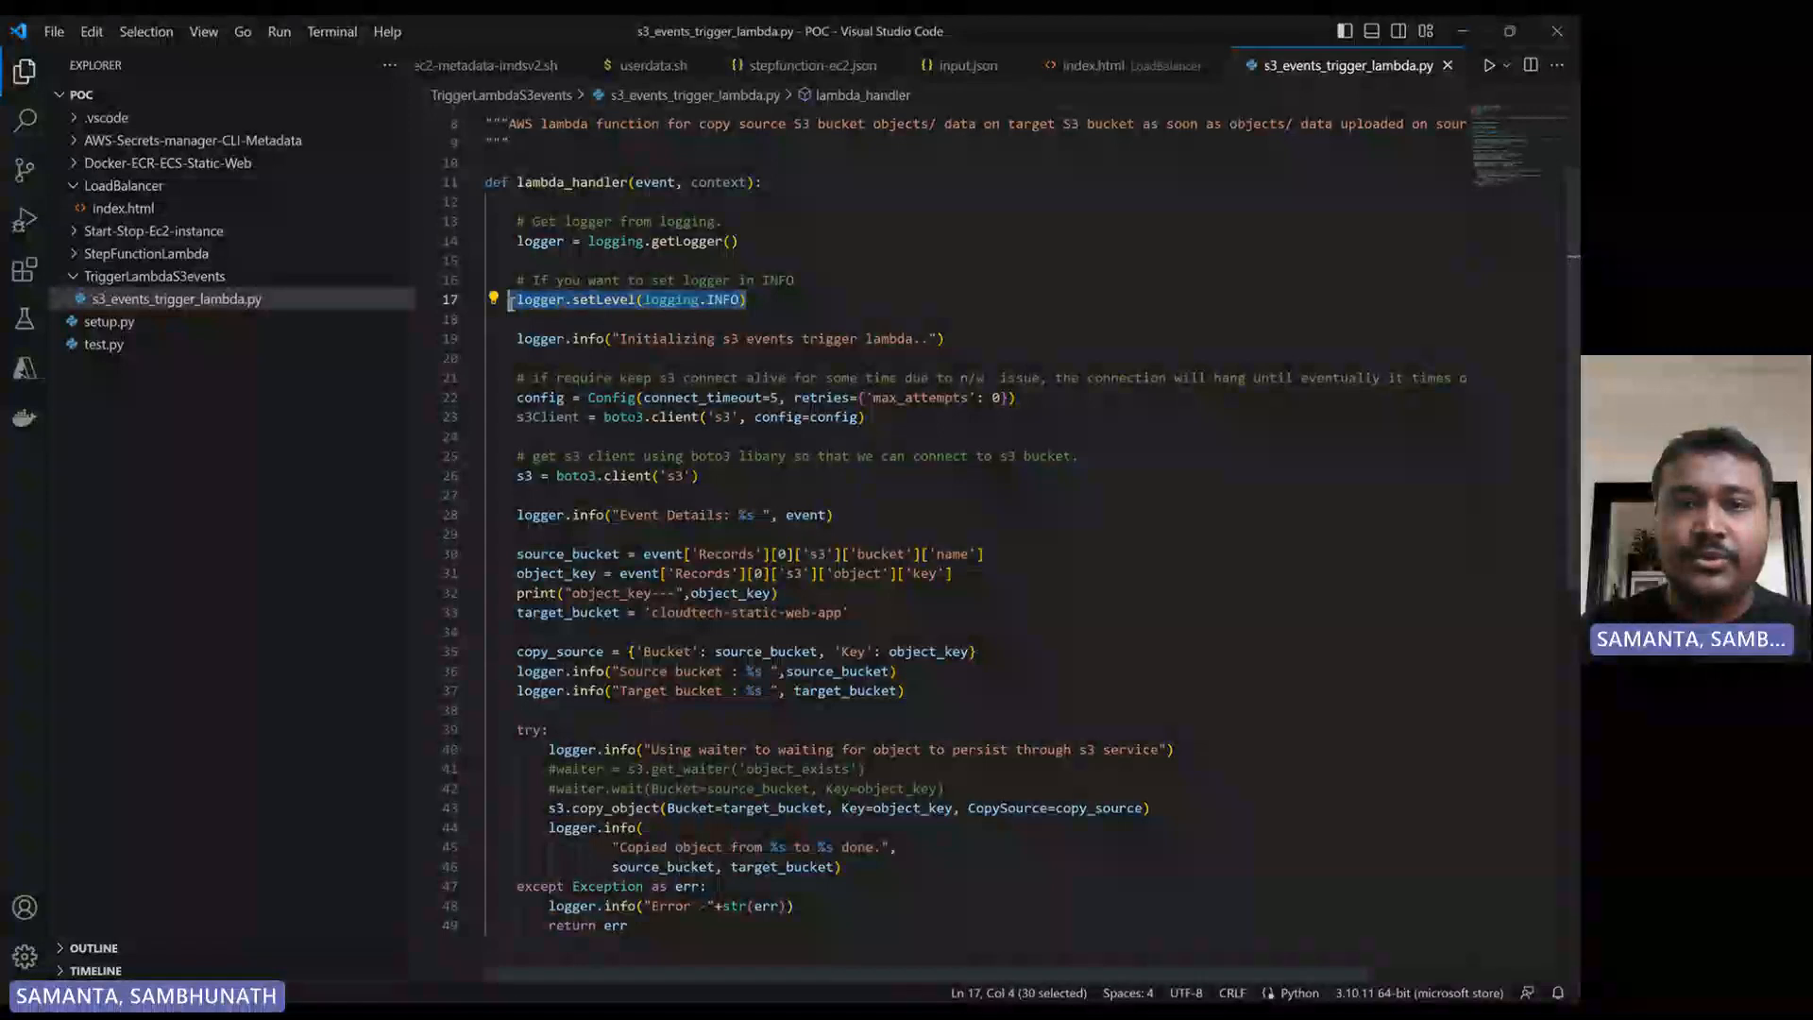
double_click(724, 301)
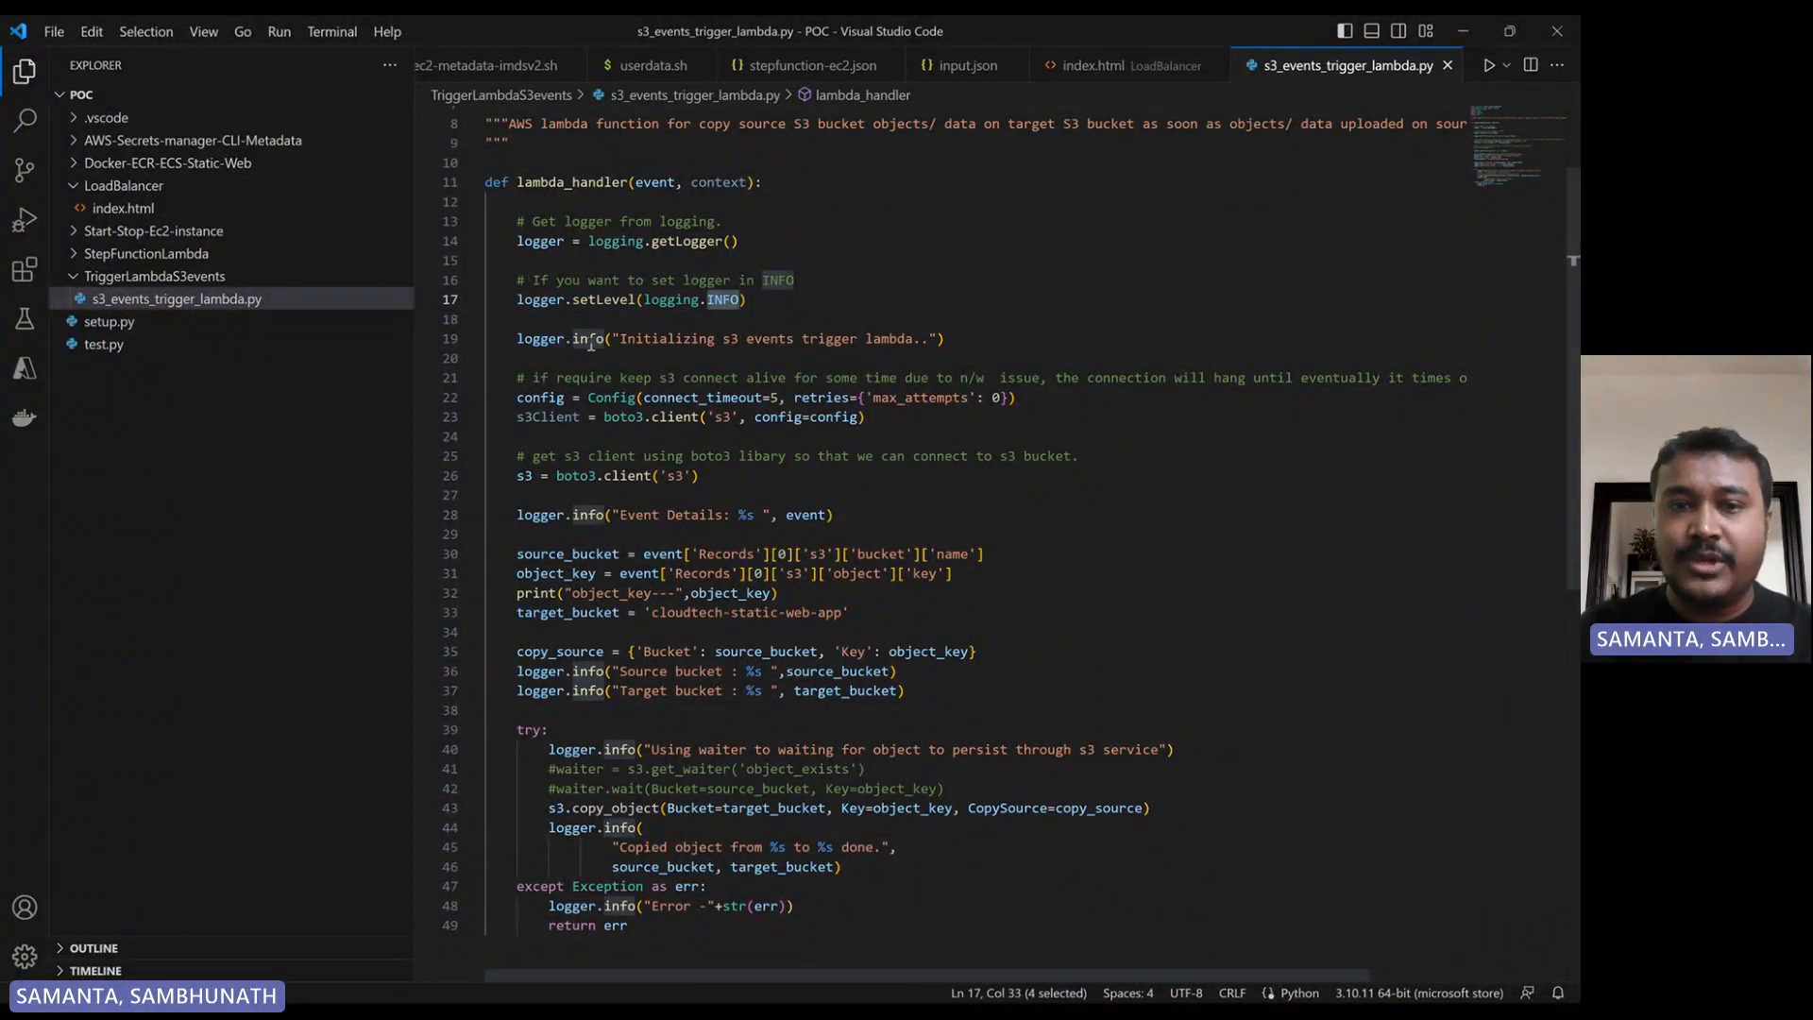
left_click_drag(985, 347, 518, 341)
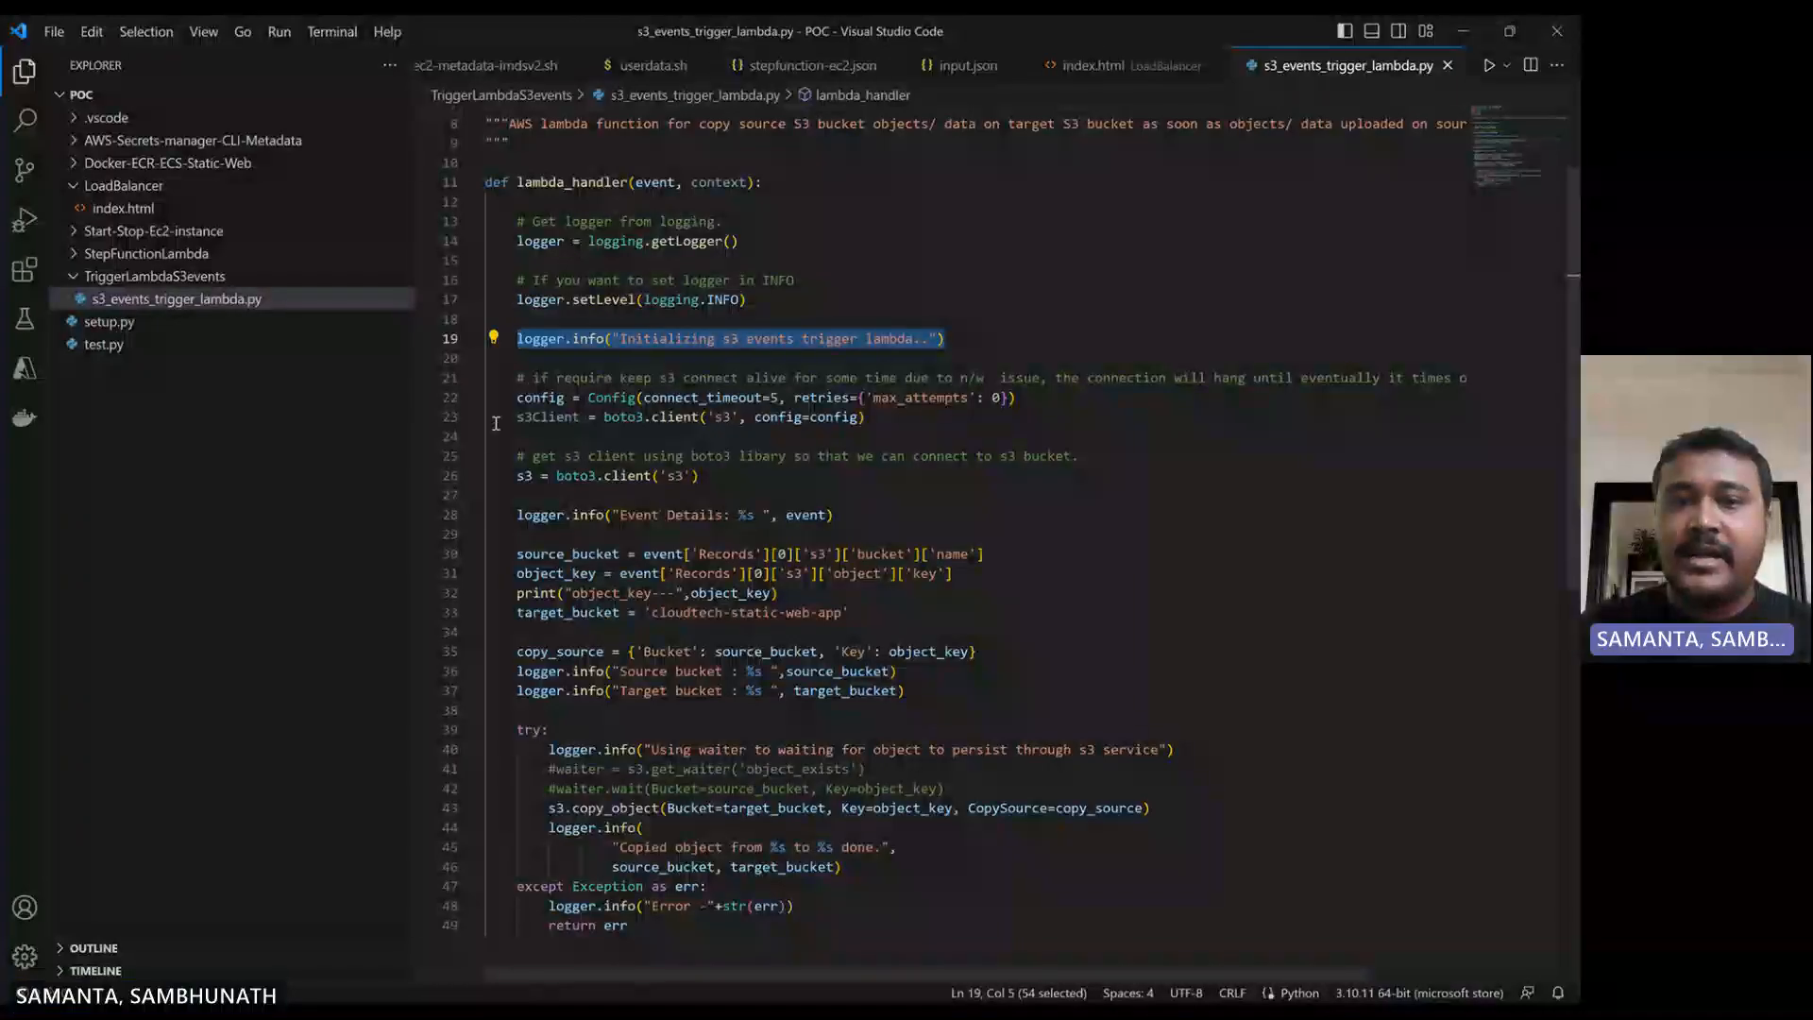
- Examine the S3 client code, comparing the client with the connection timeout config to the plain boto3 client
left_click_drag(894, 420, 501, 381)
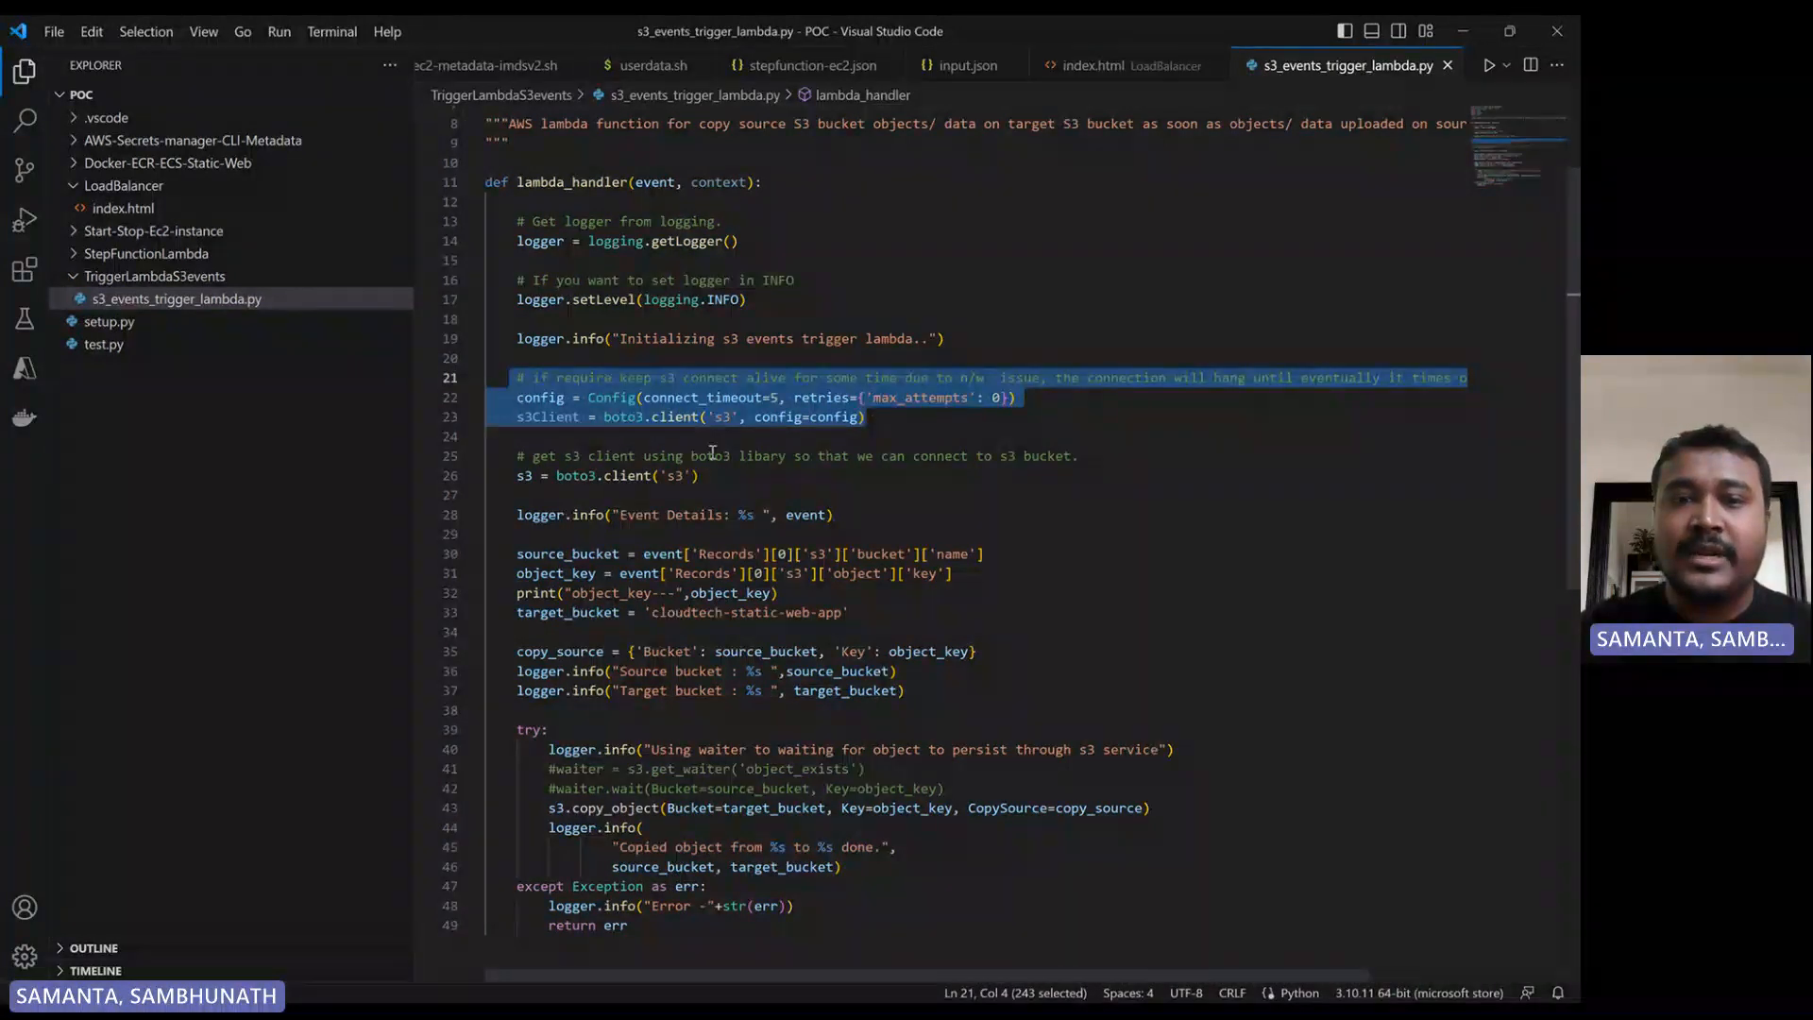
double_click(714, 399)
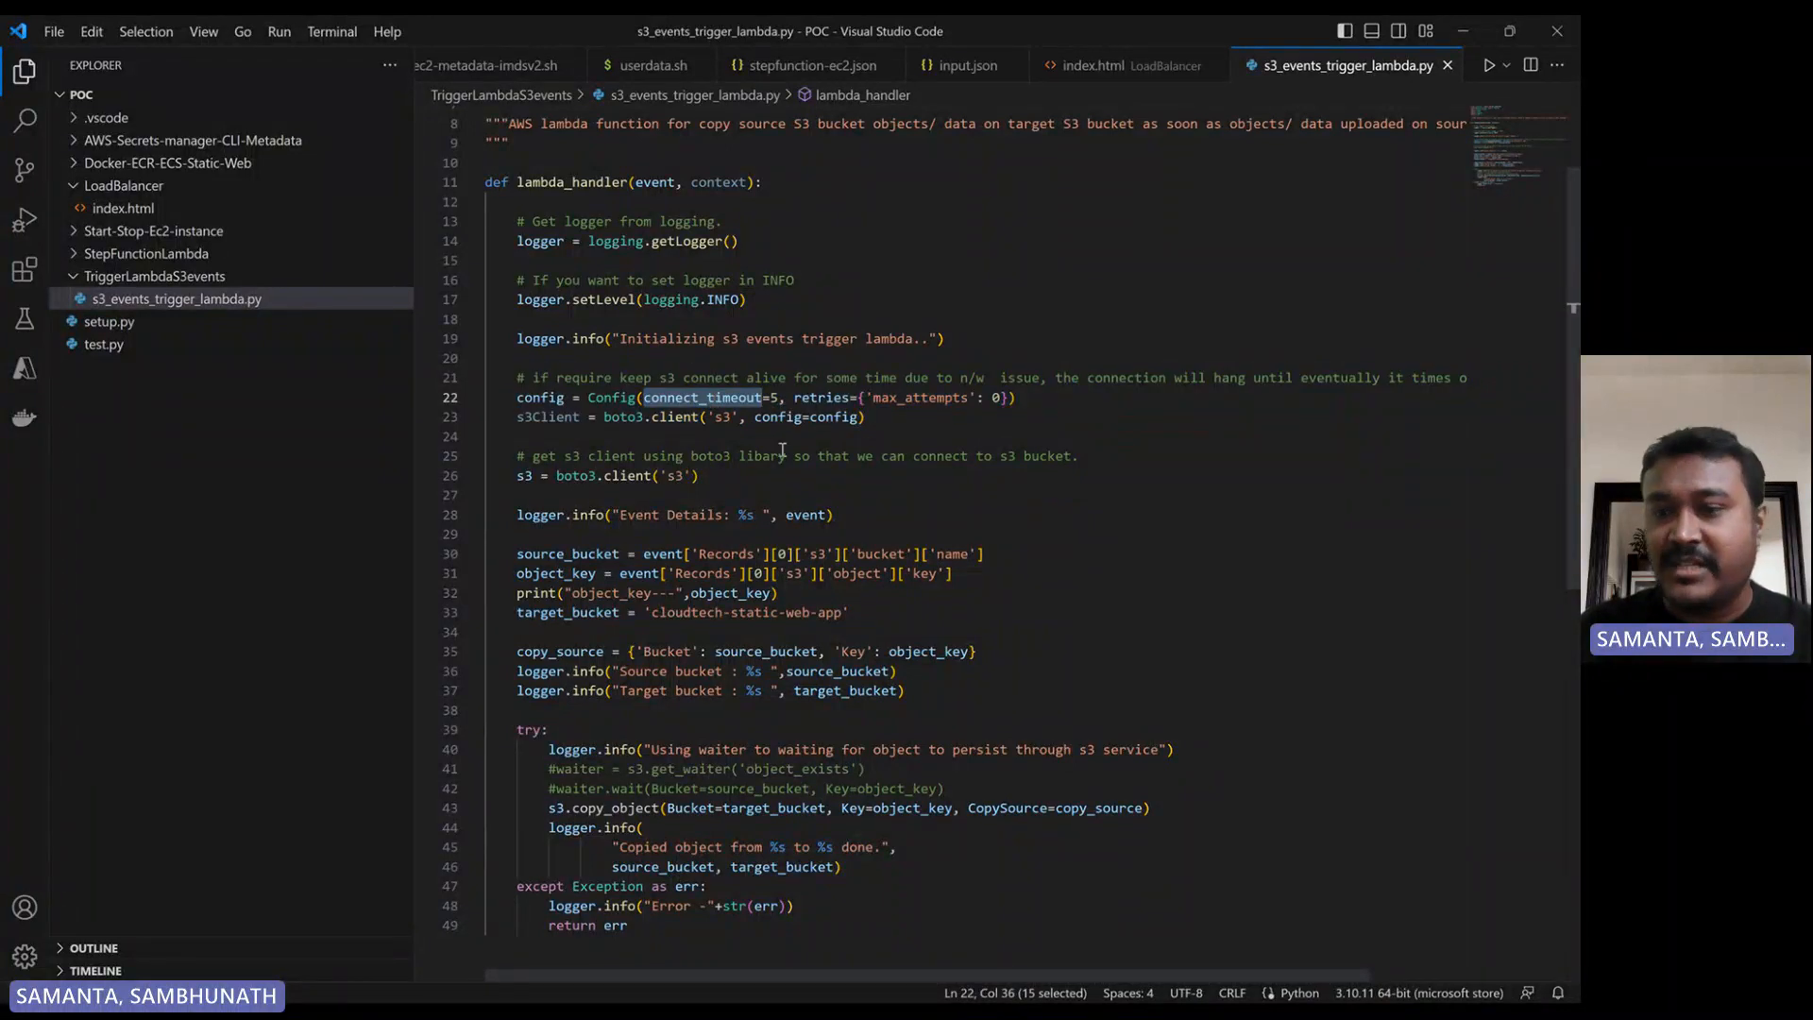
left_click_drag(512, 400, 907, 431)
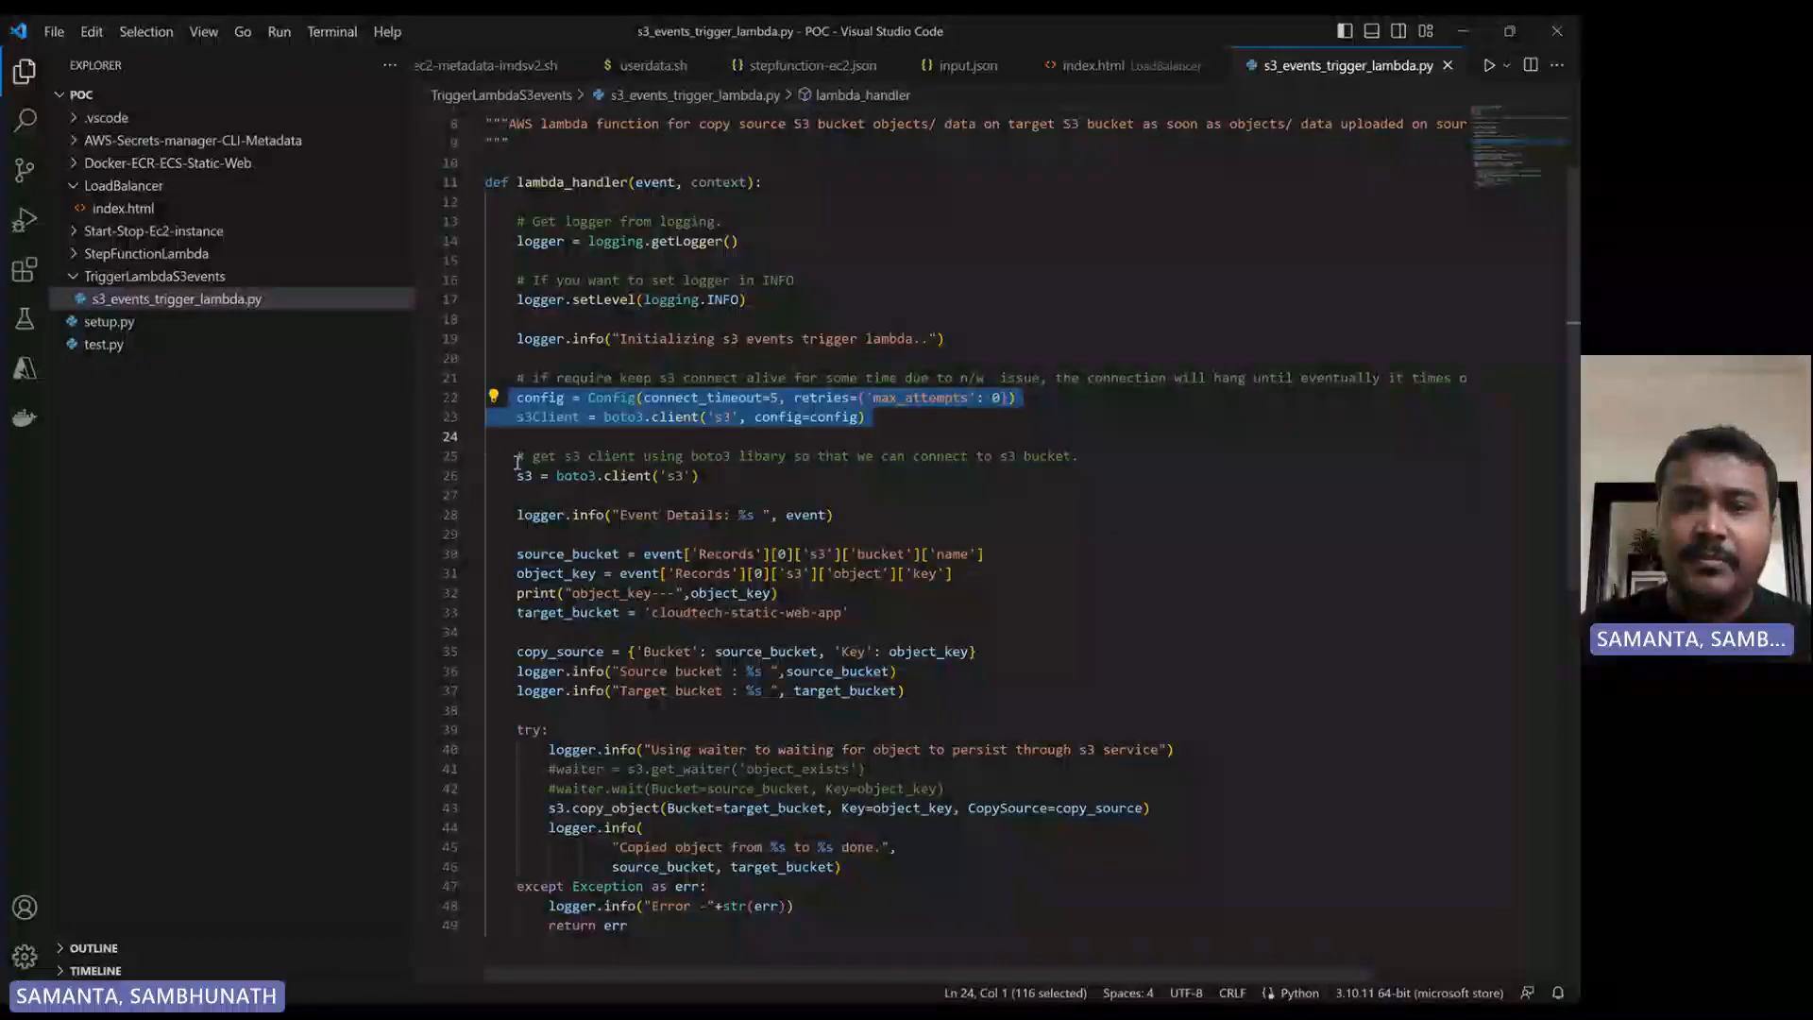
left_click_drag(517, 456, 724, 483)
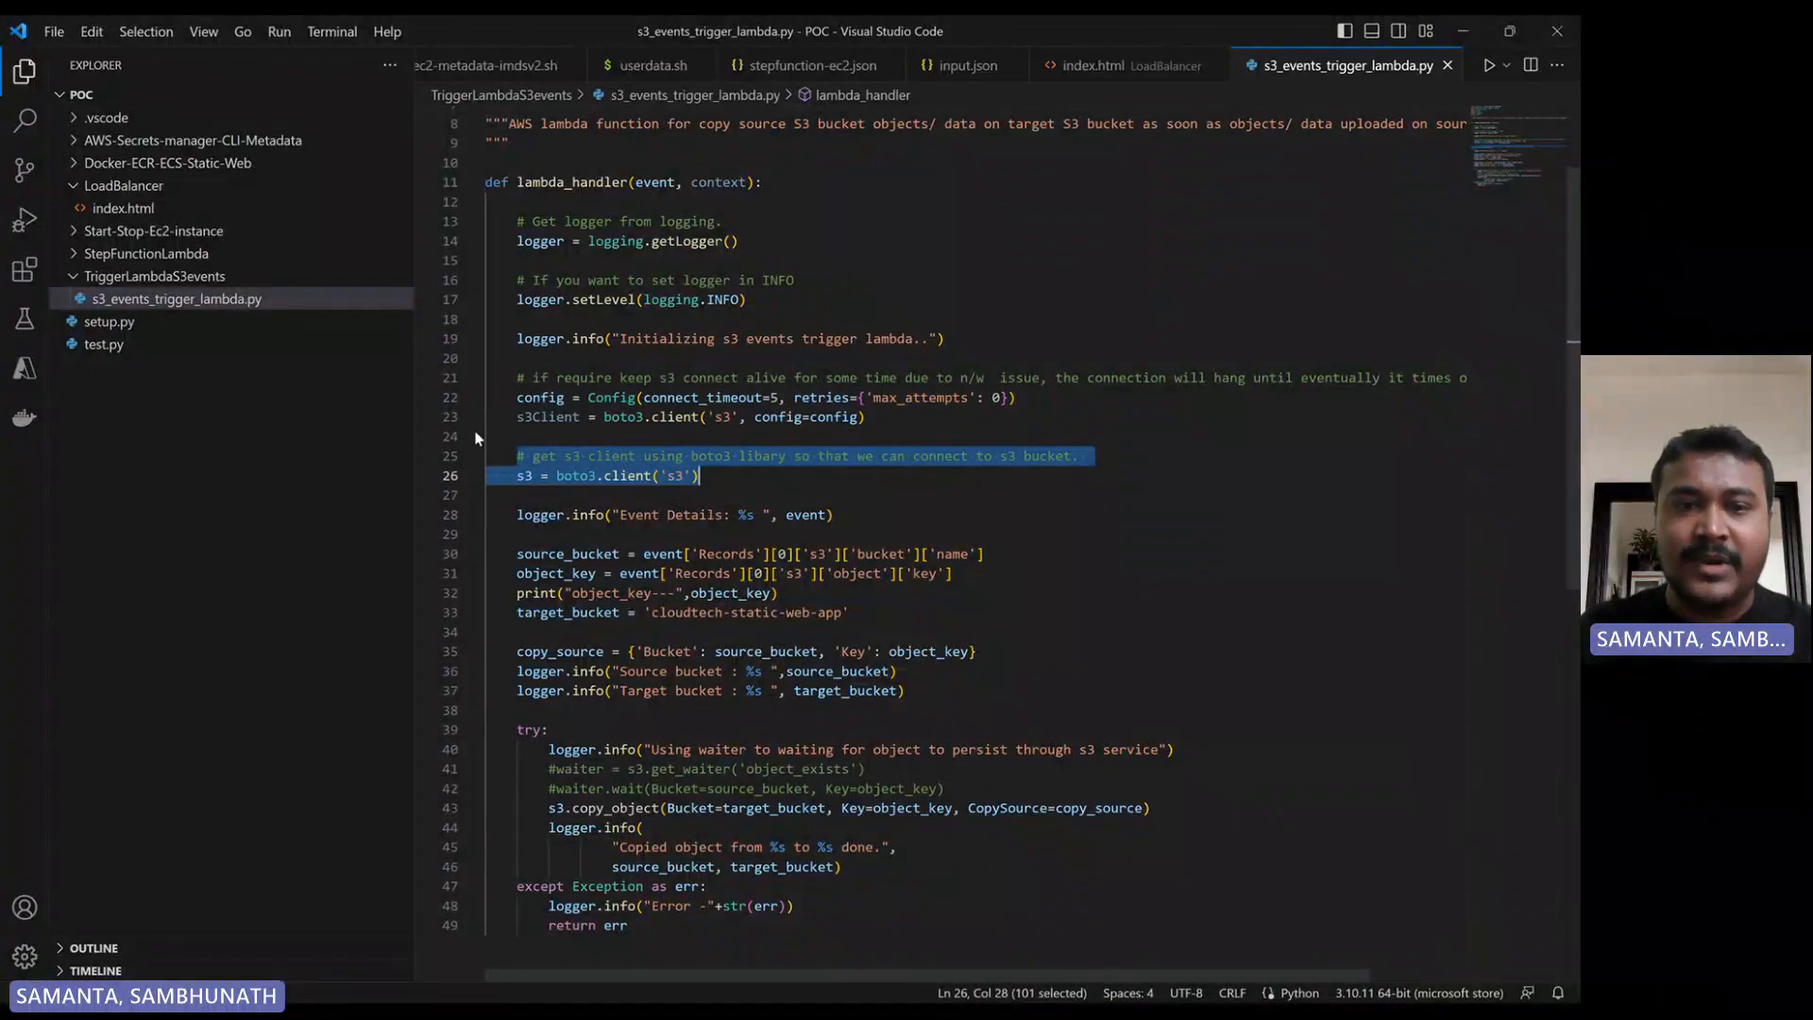
mouse_move(513, 399)
left_mouse_down()
mouse_move(929, 435)
mouse_move(518, 379)
left_mouse_up()
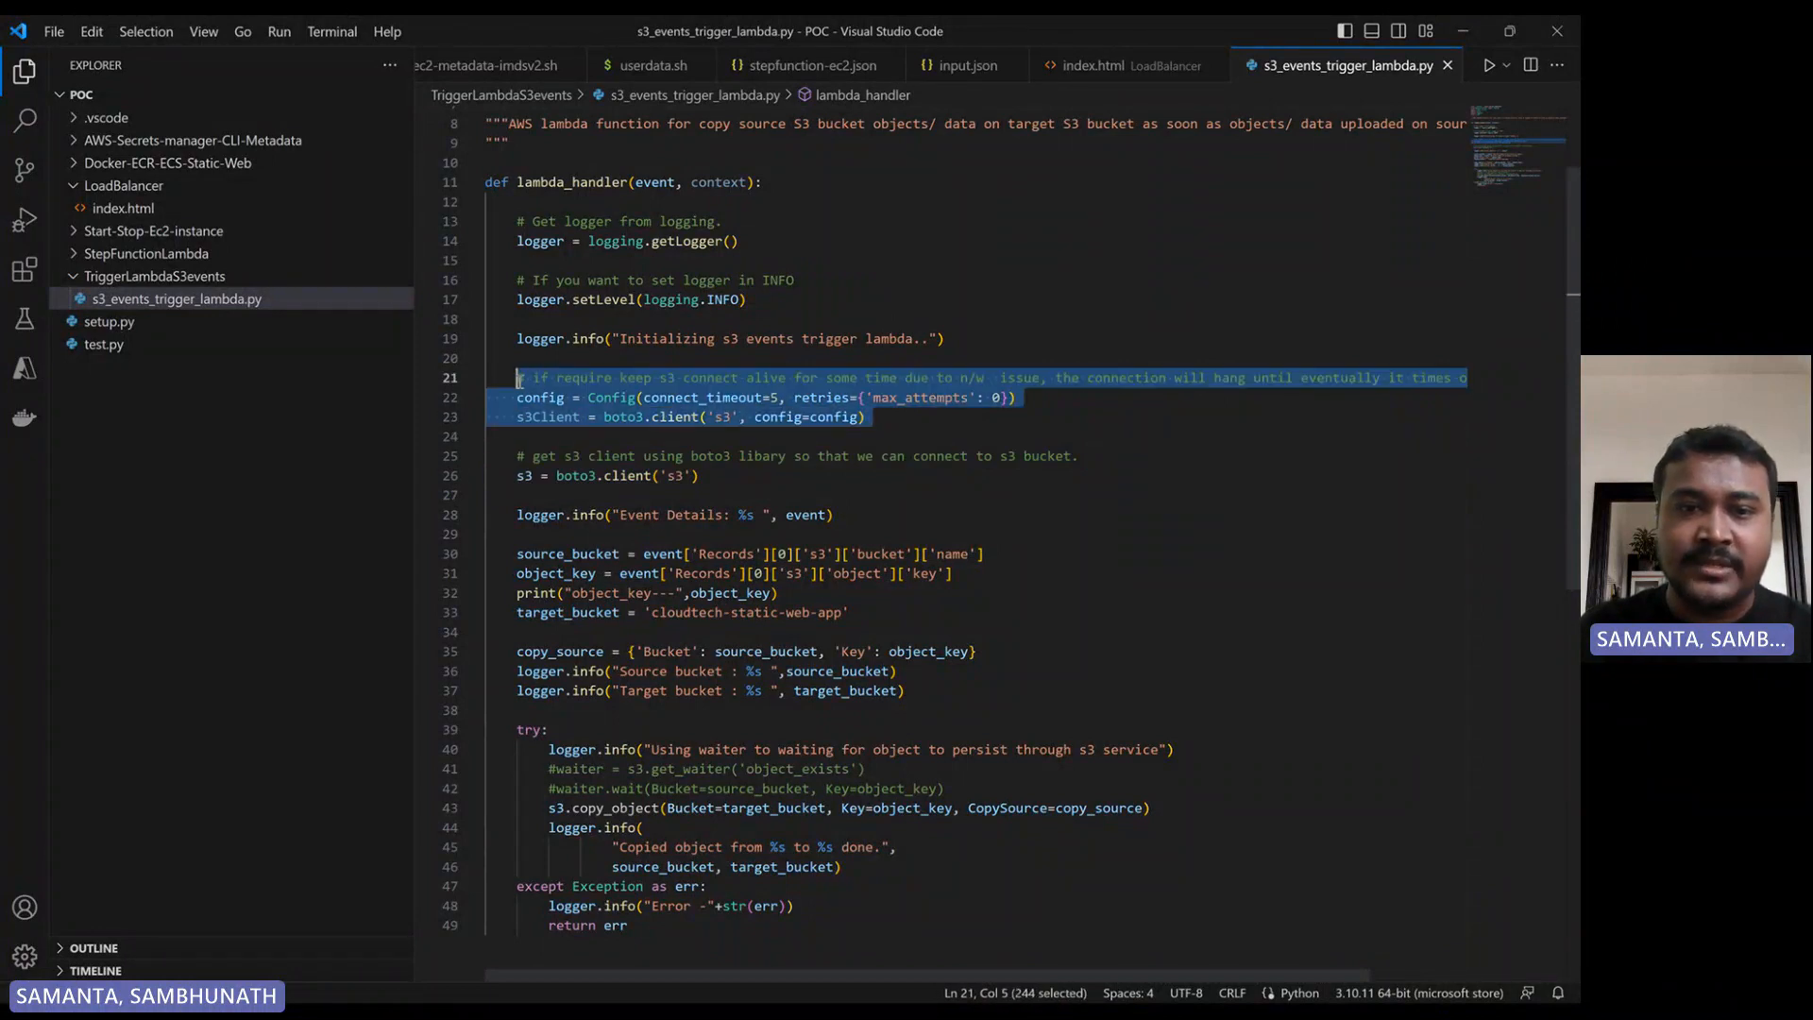
left_click_drag(510, 482, 699, 478)
scroll(430, 439, "down", 2)
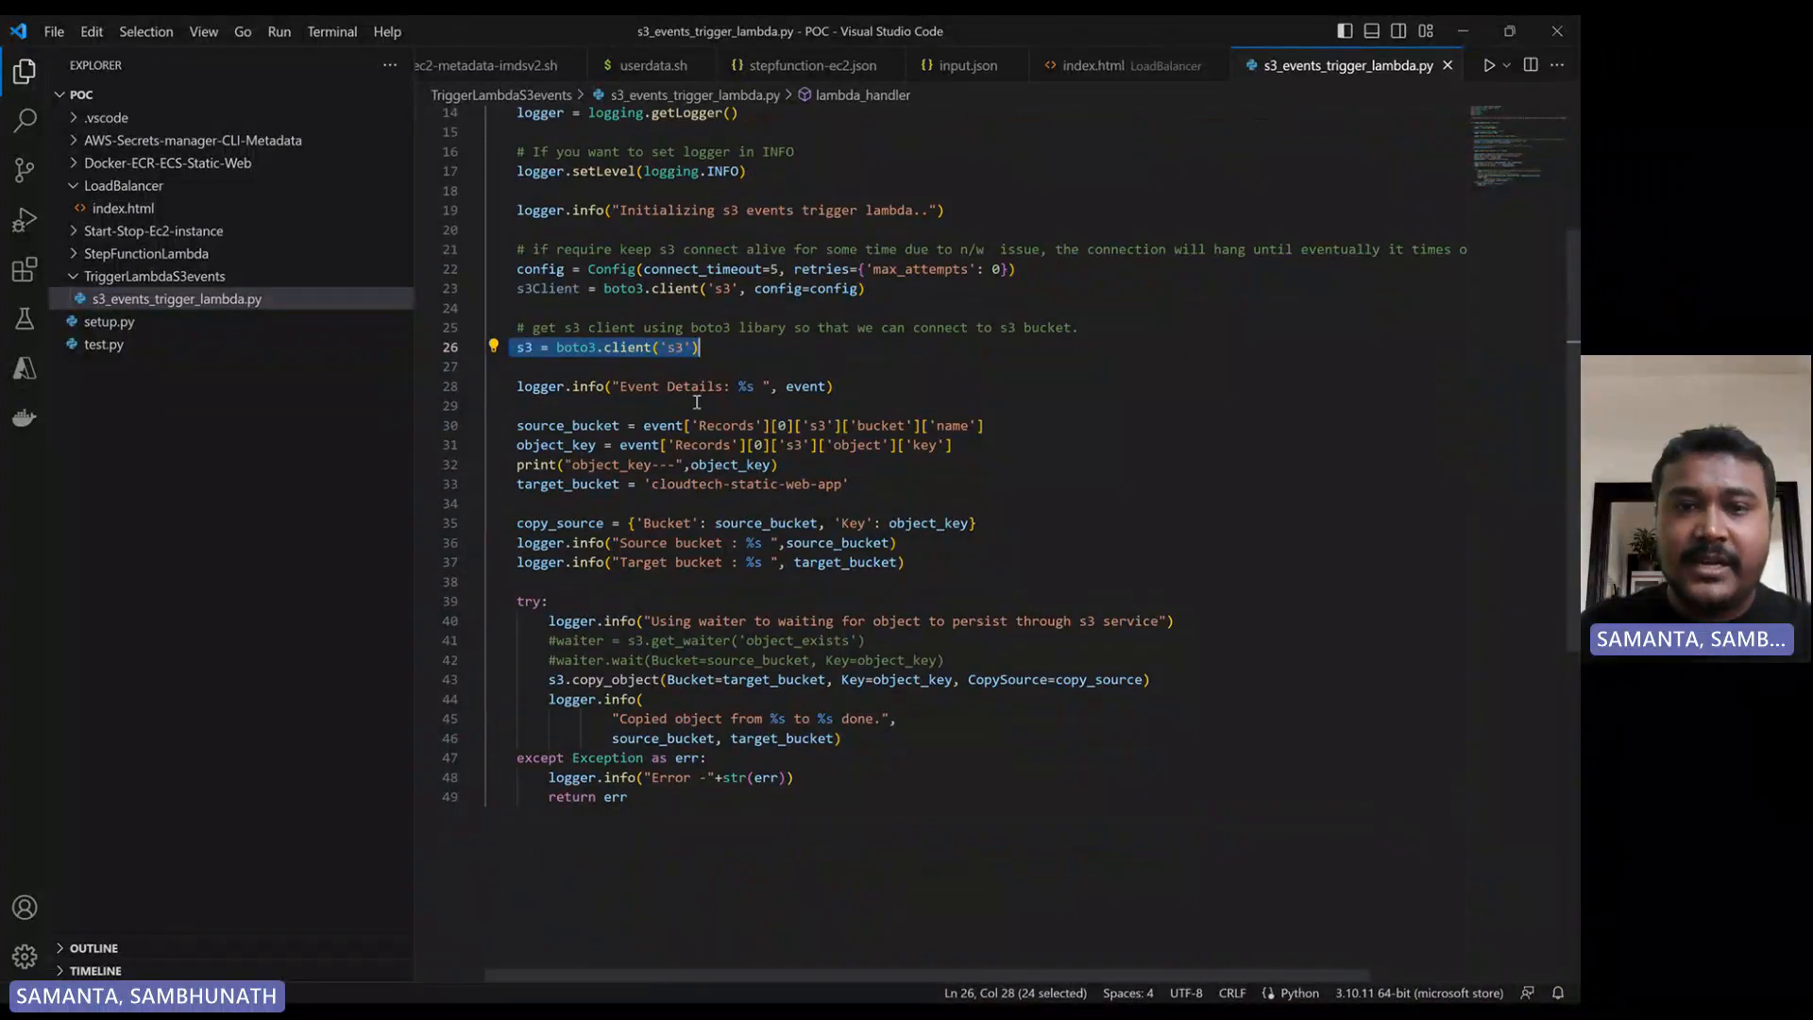
- Examine how the script reads the source bucket and object key from the event, logs them, and defines the target bucket
double_click(805, 386)
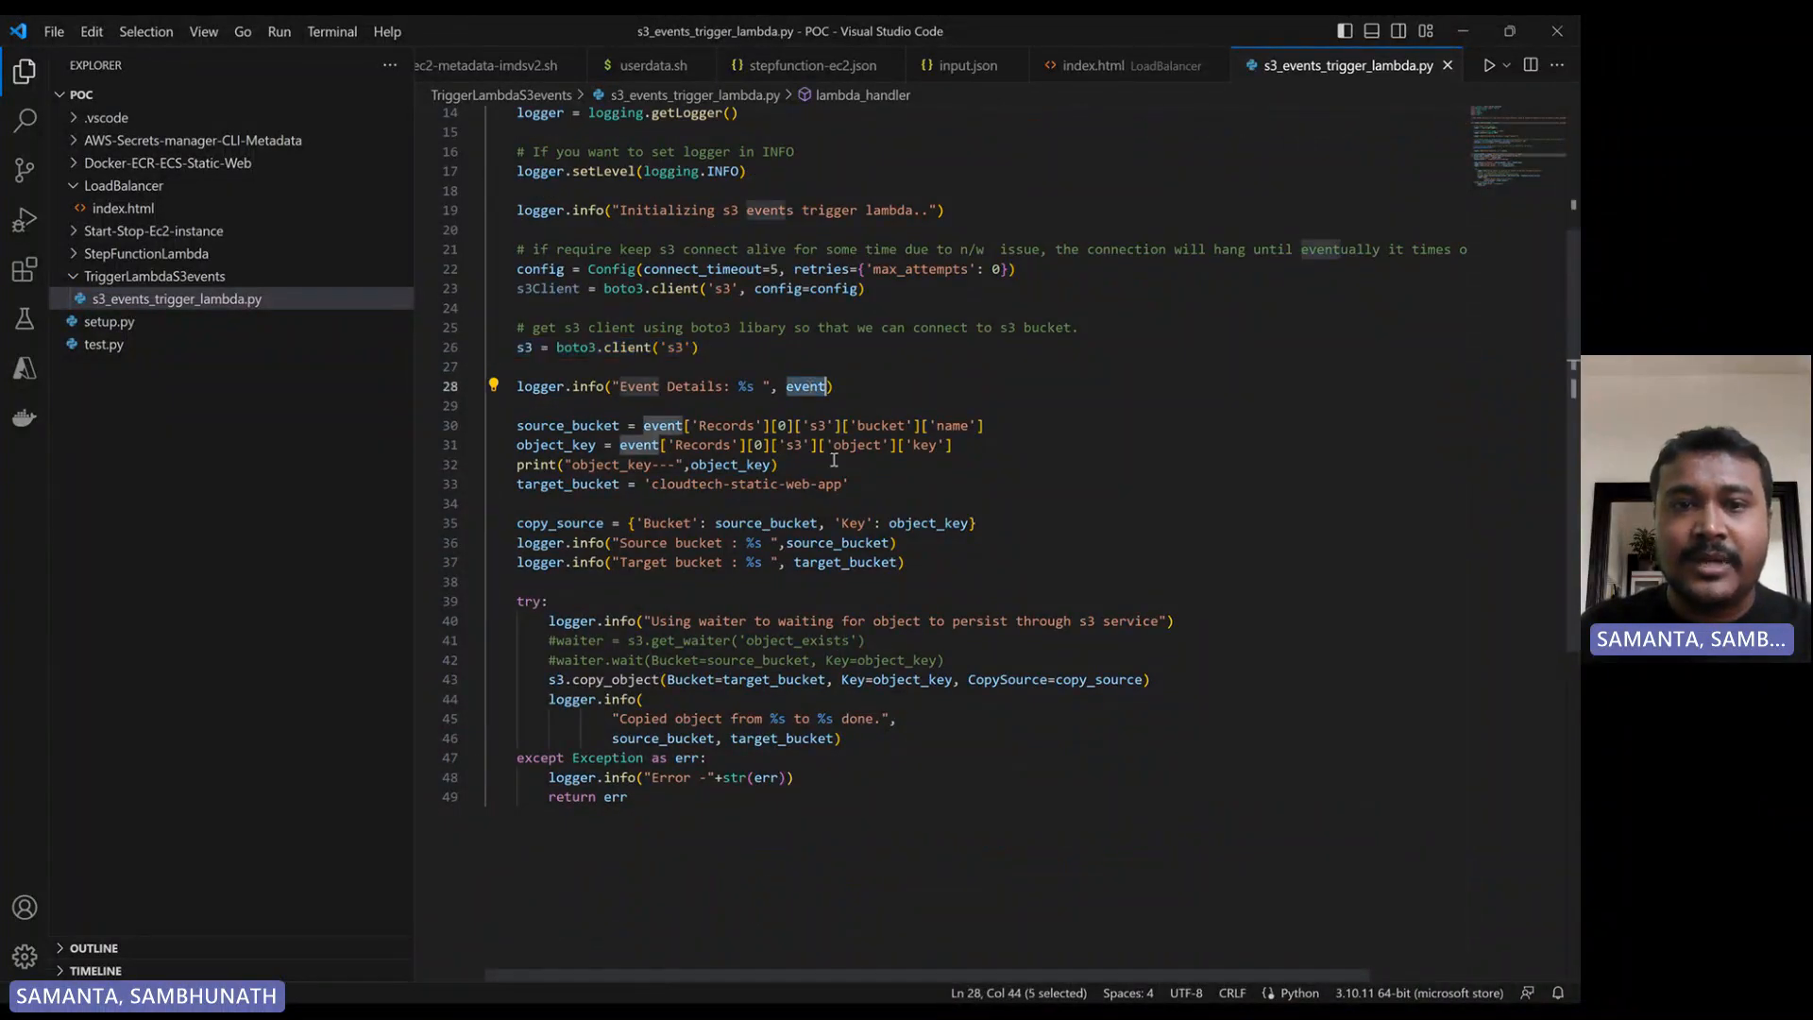
scroll(692, 324, "up", 5)
scroll(831, 613, "down", 7)
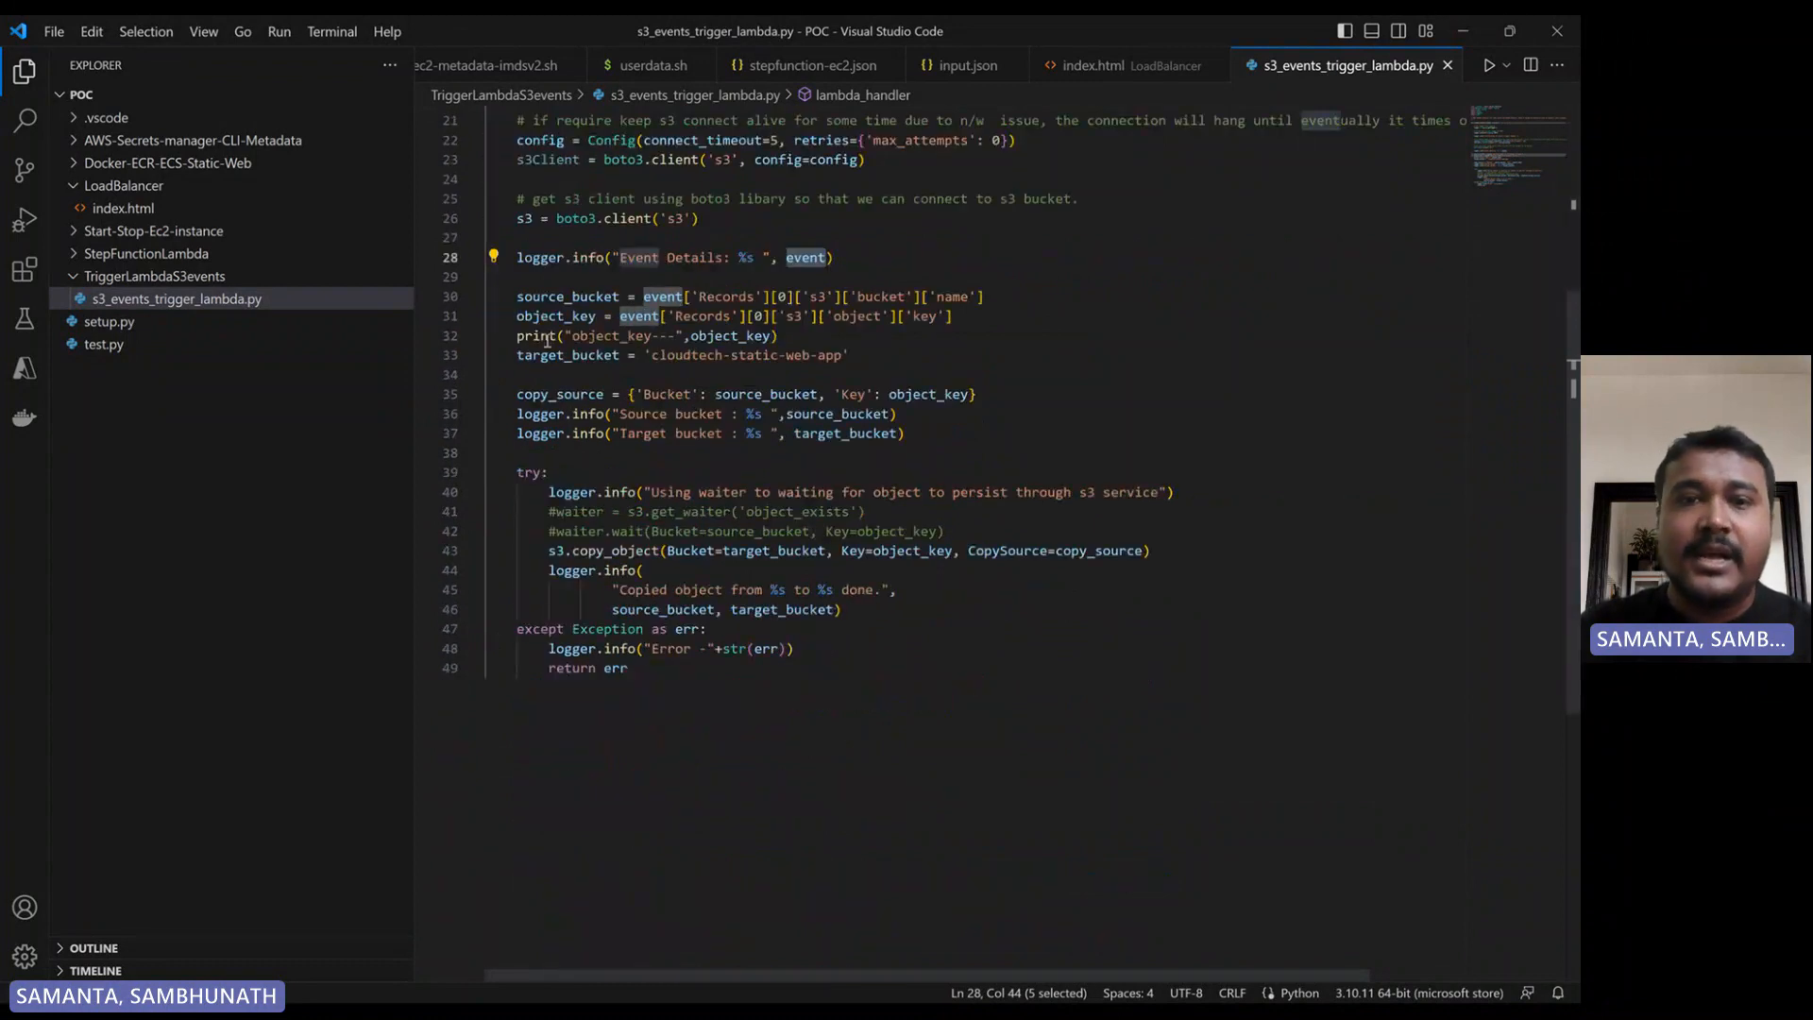
double_click(566, 297)
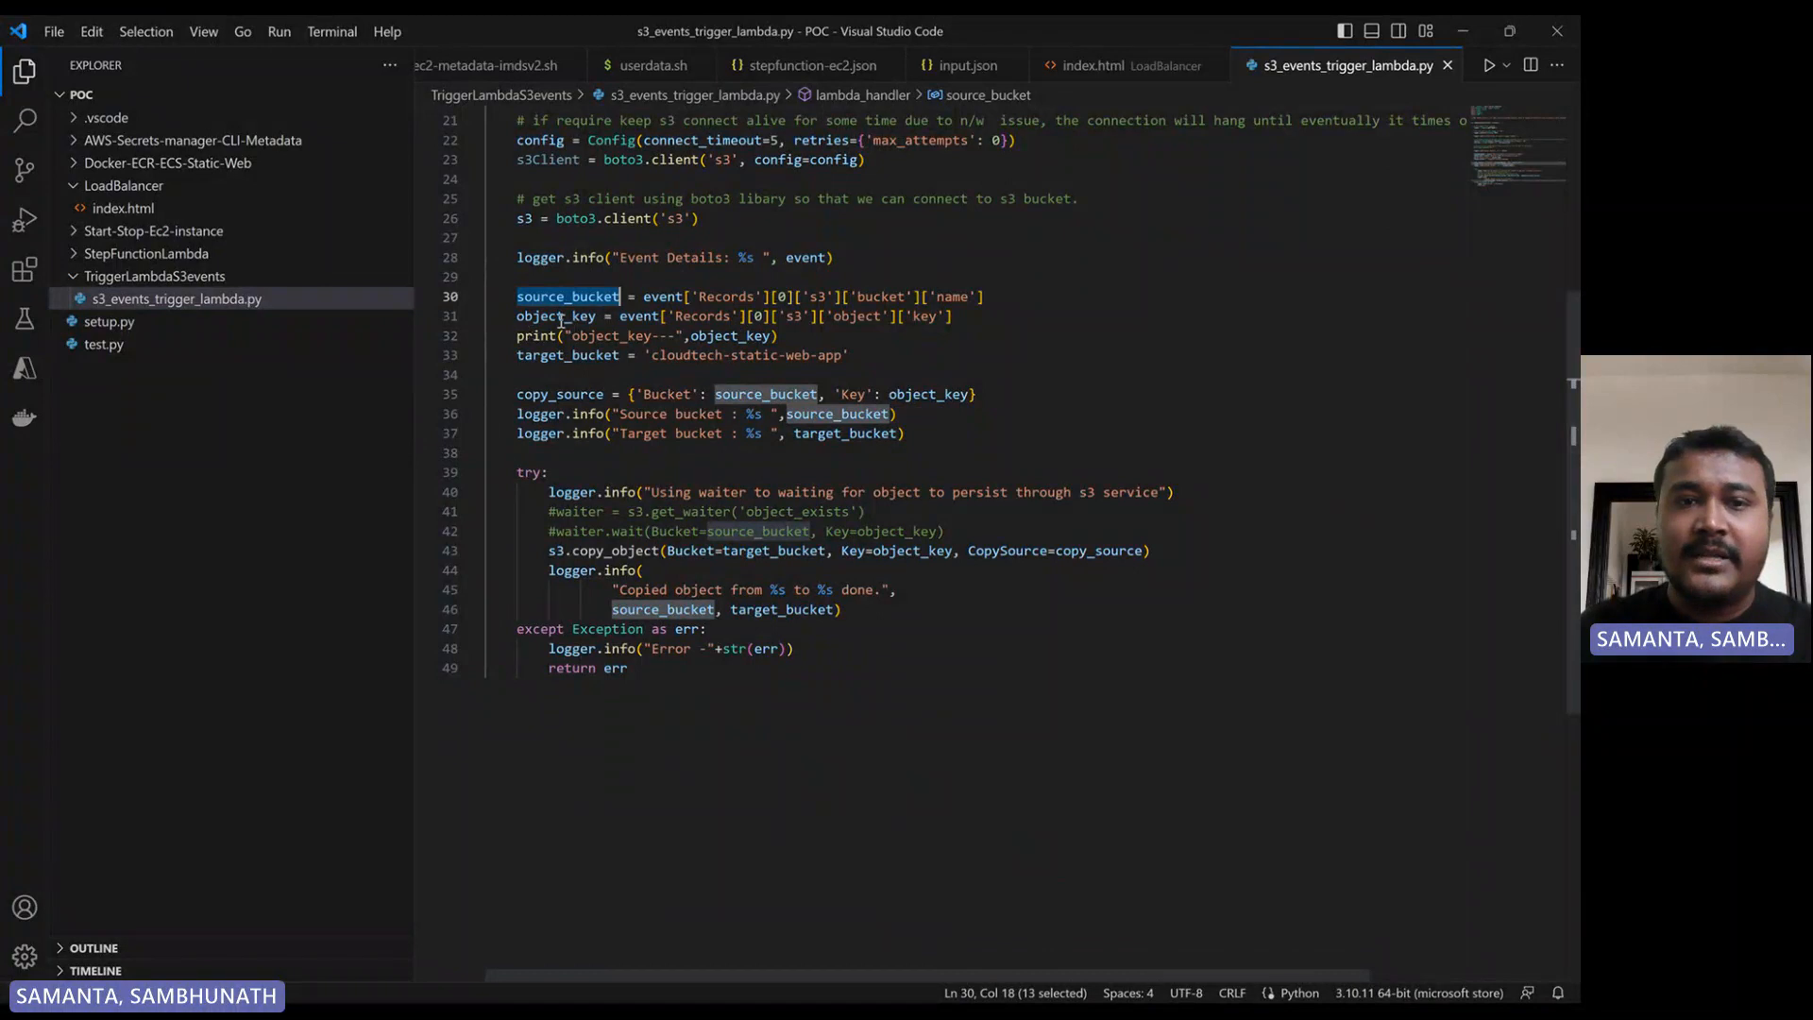
double_click(560, 317)
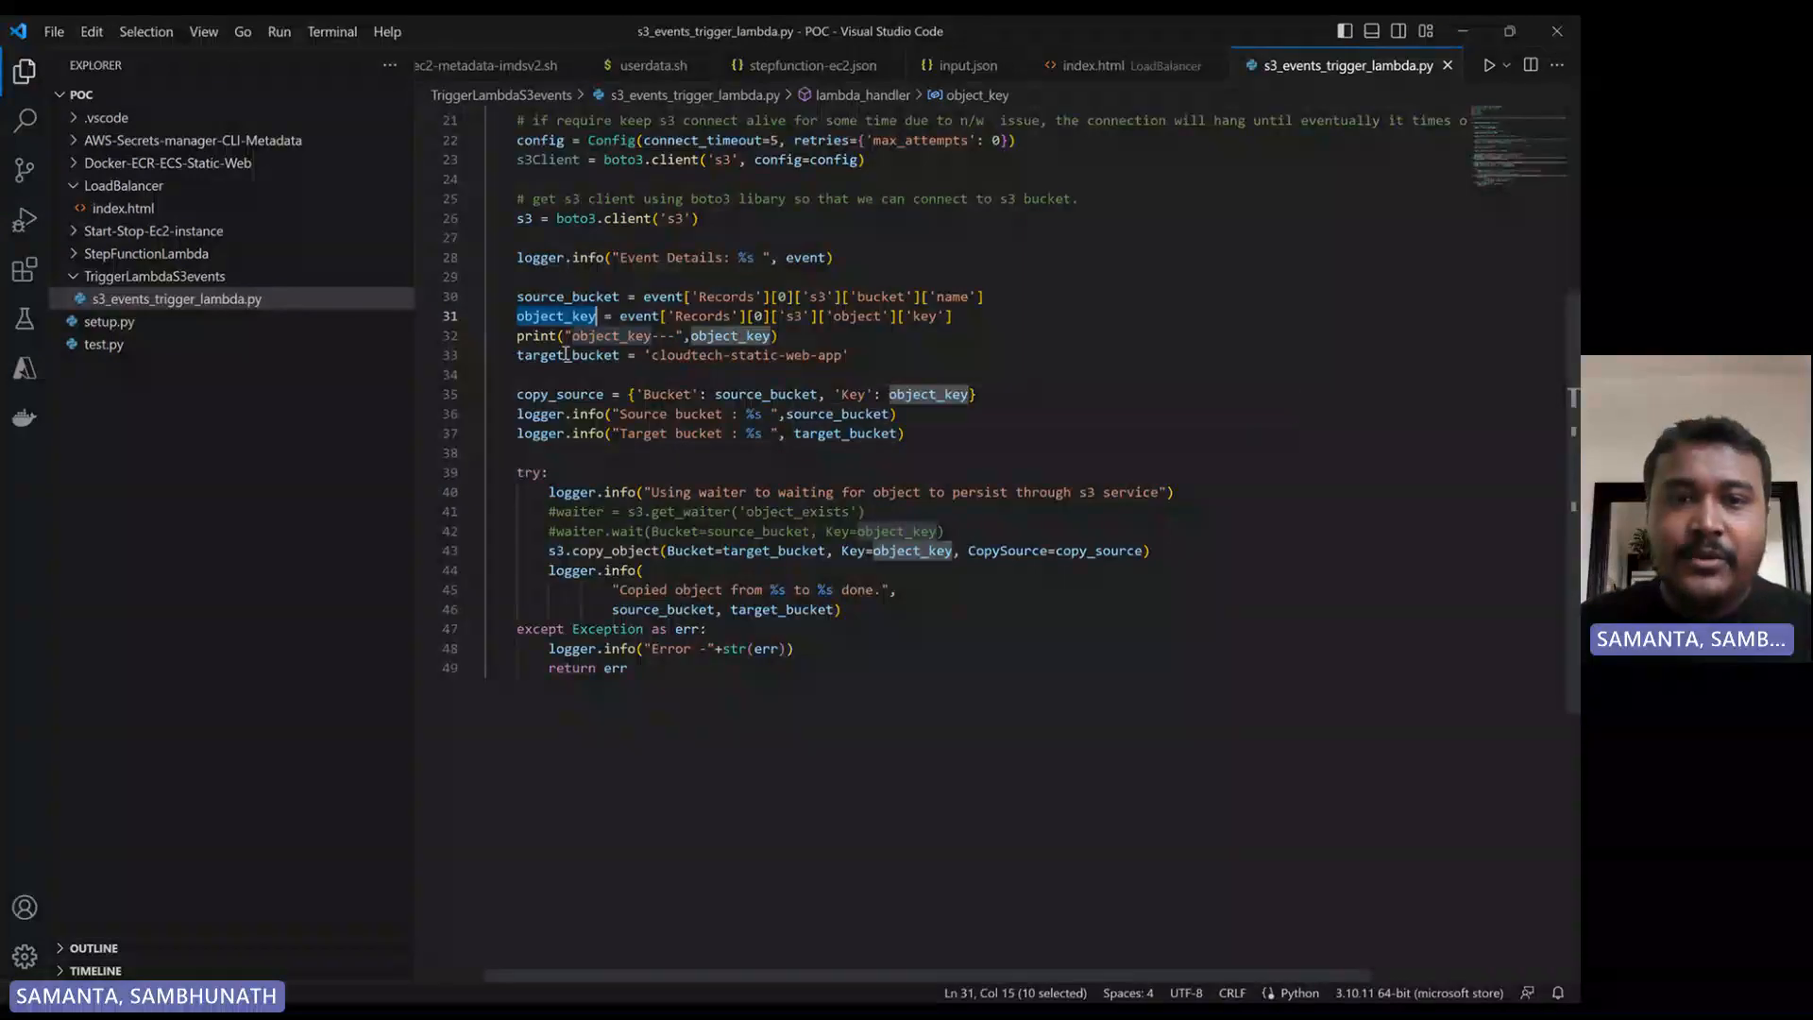
left_click_drag(519, 336, 554, 336)
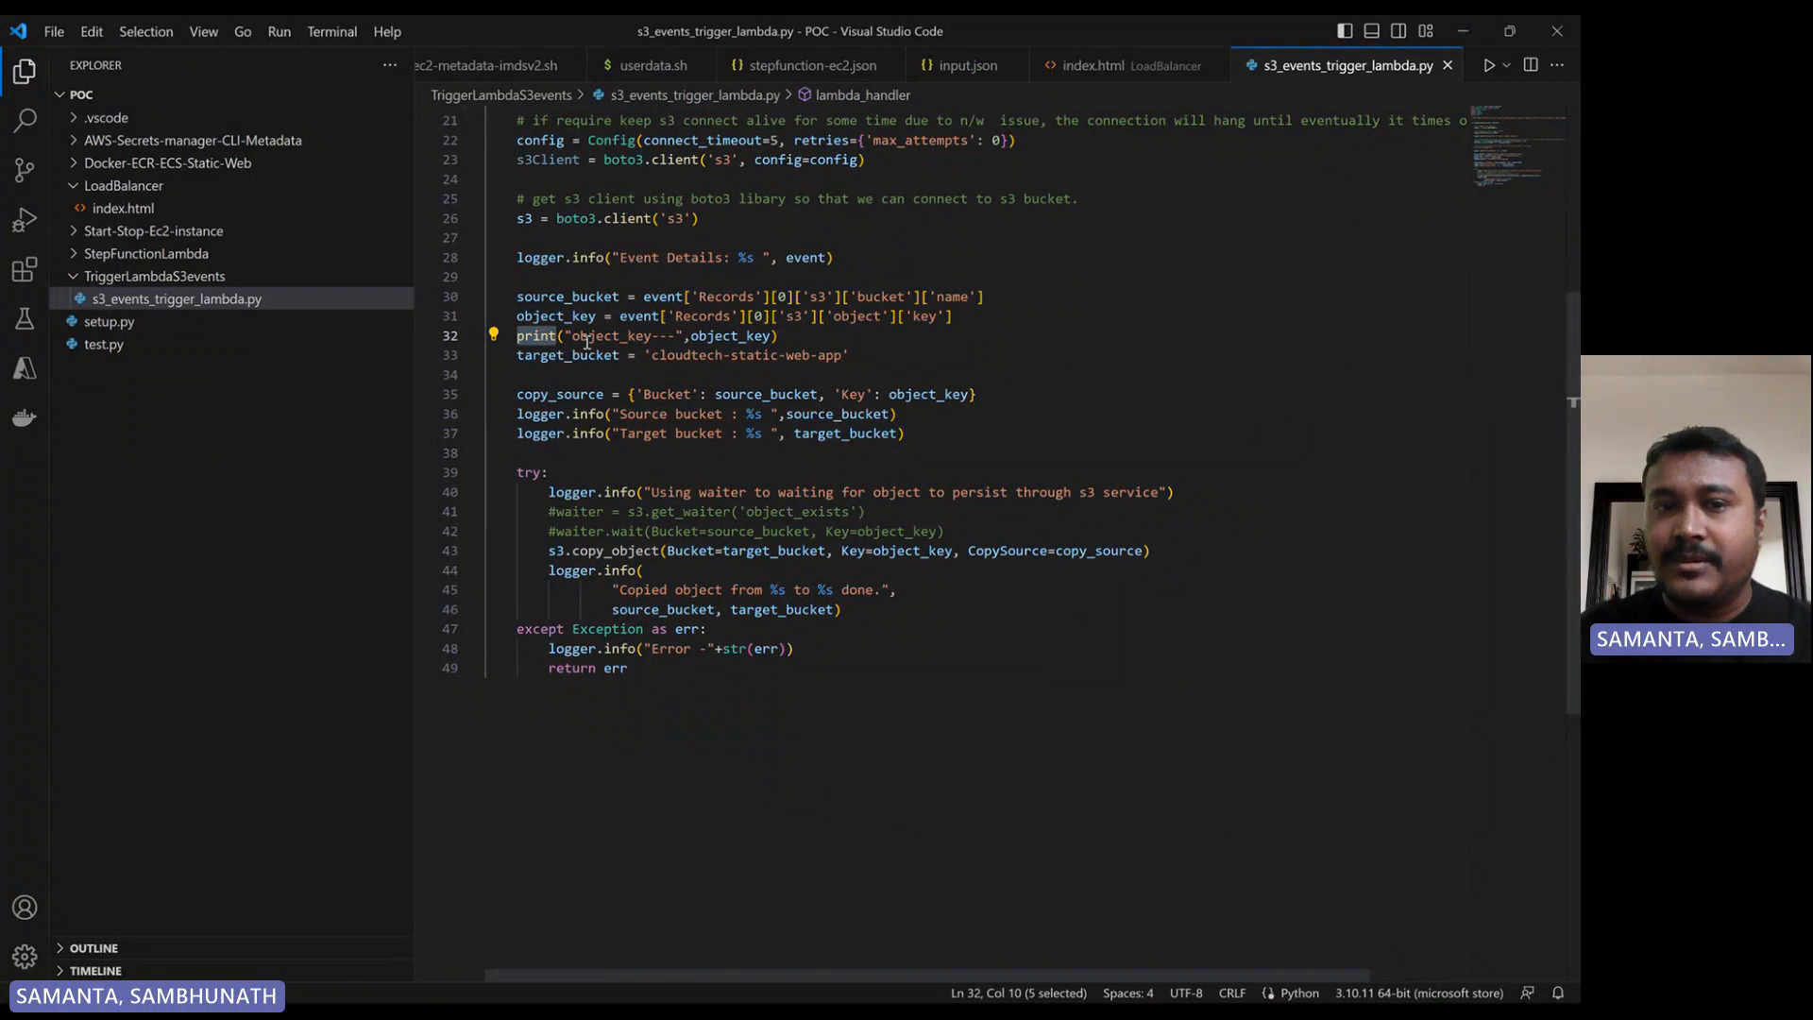
left_click_drag(779, 337, 518, 342)
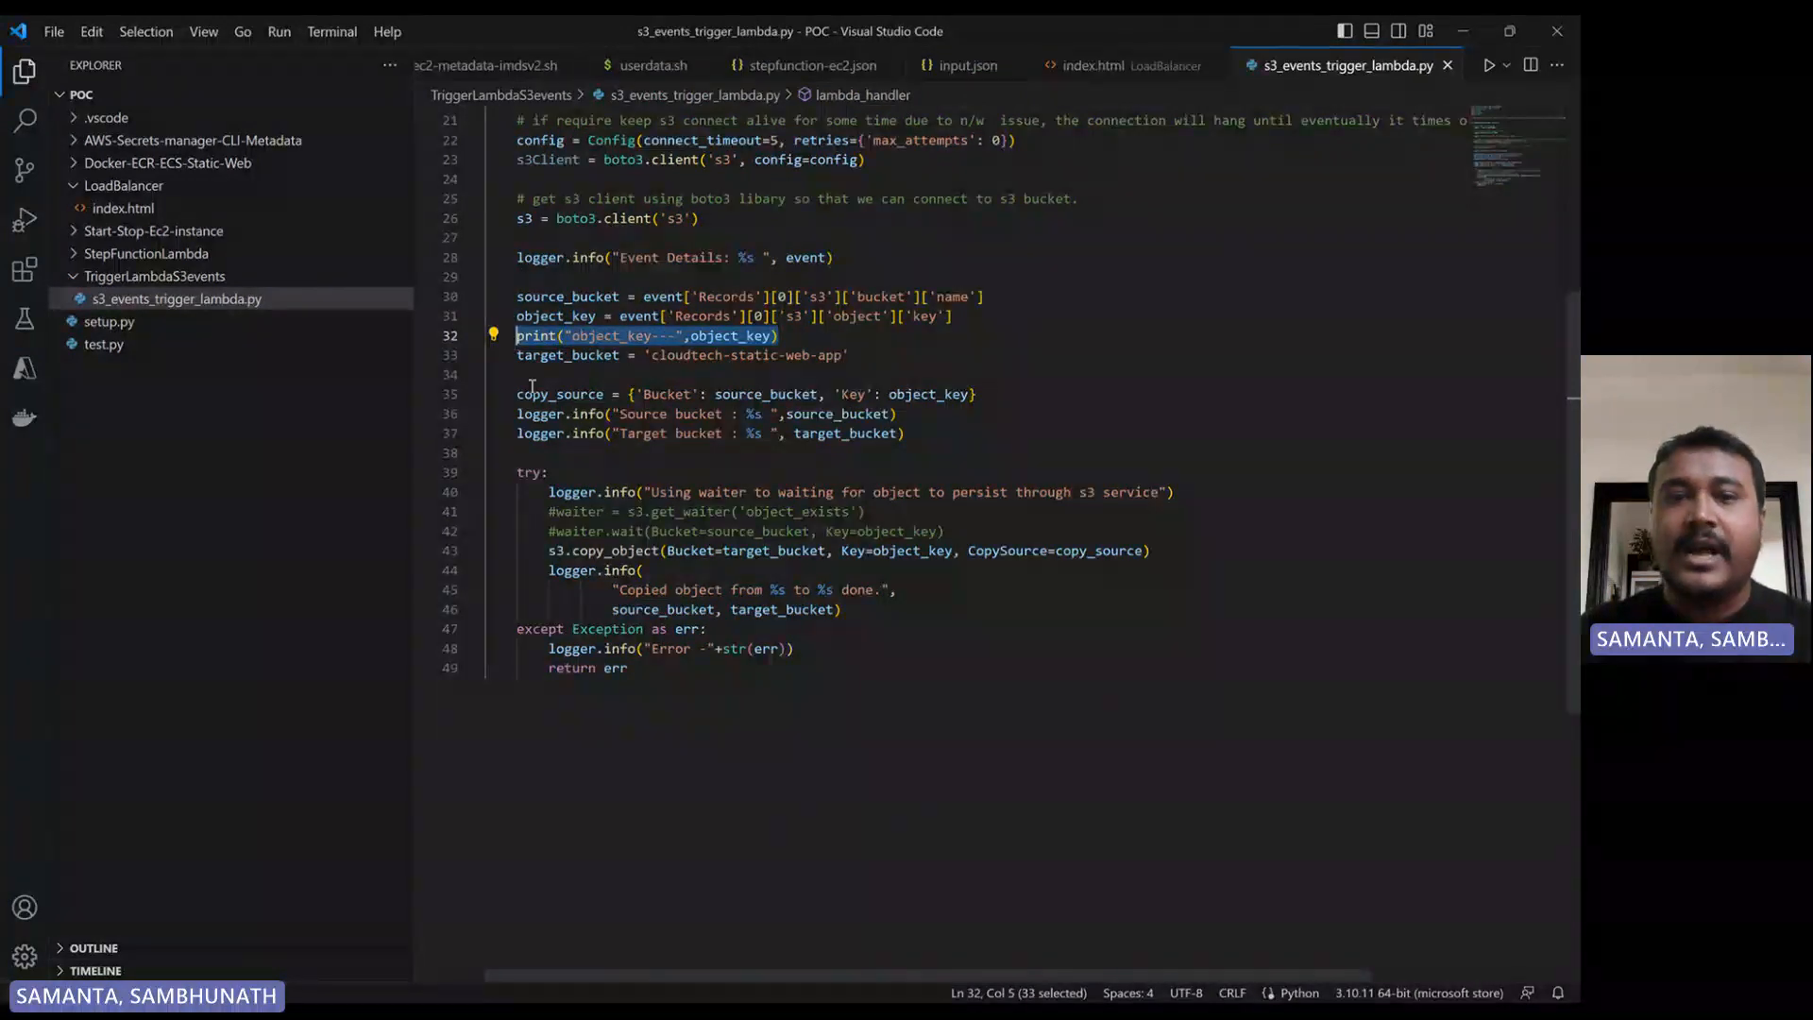
double_click(540, 417)
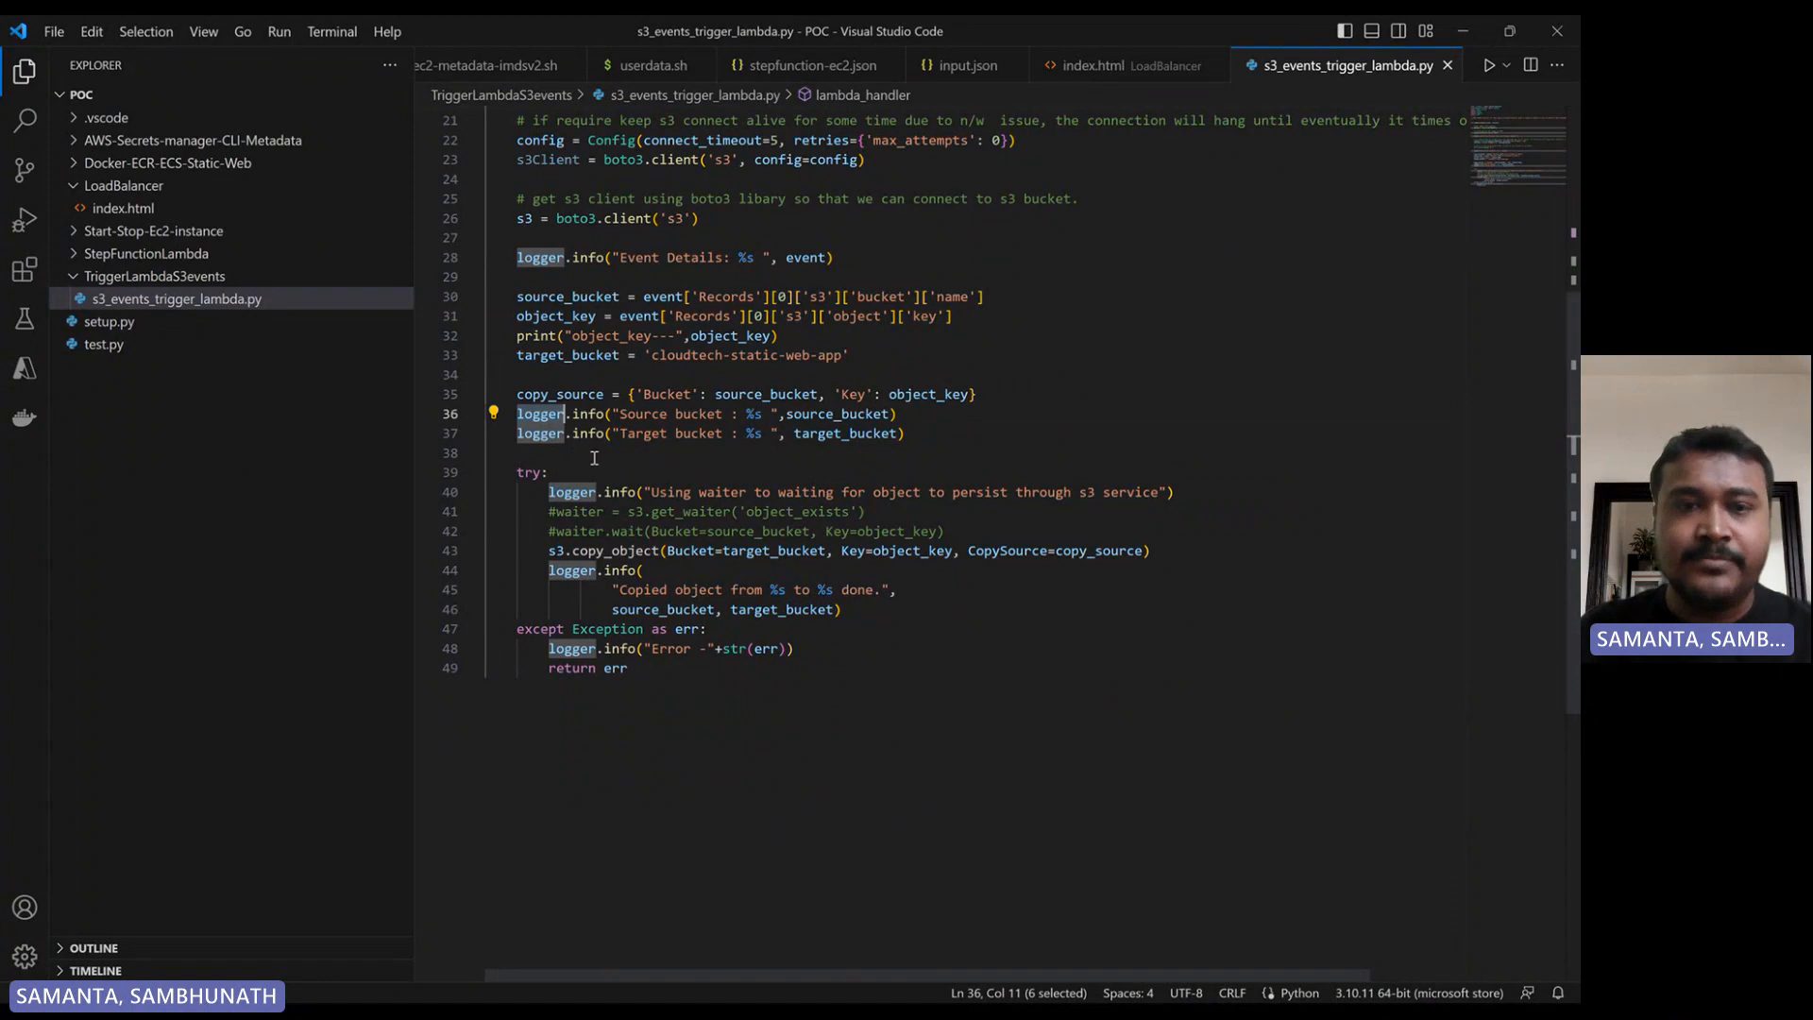
double_click(565, 356)
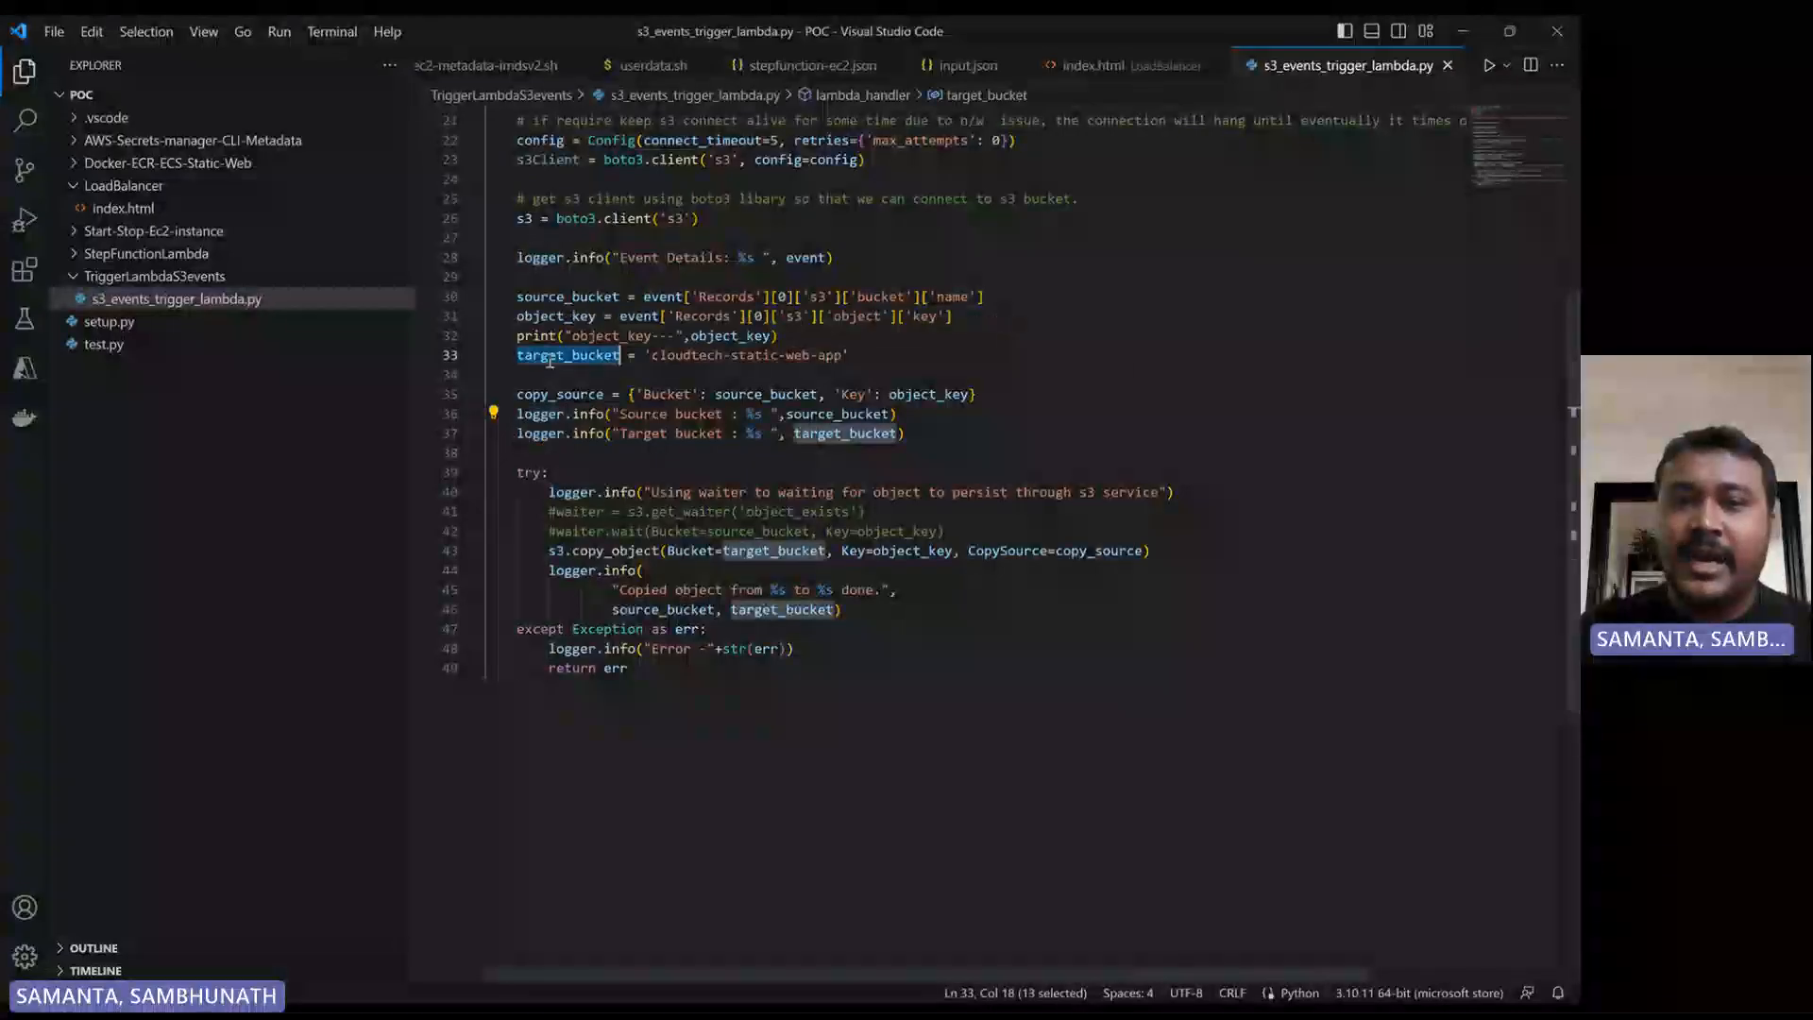
left_click_drag(841, 357, 649, 362)
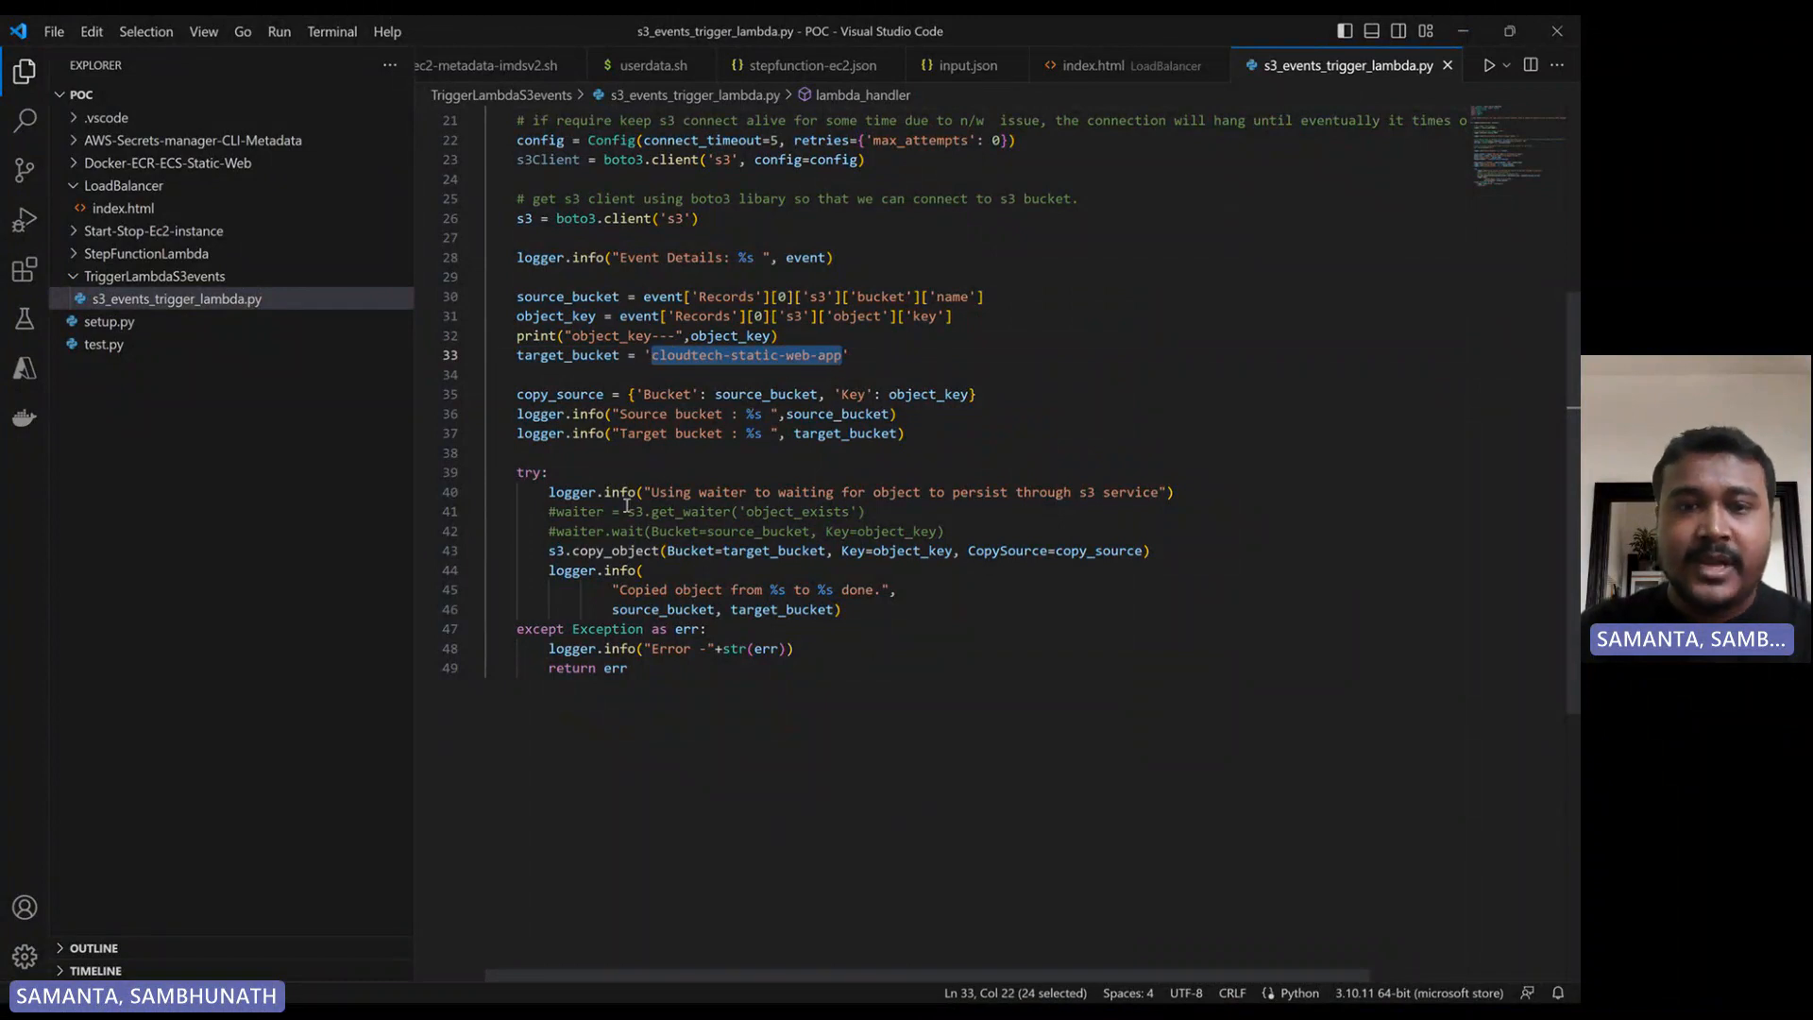
- Examine the try block's copy_object call, its success log message and the commented-out waiter lines
scroll(766, 515, "down", 2)
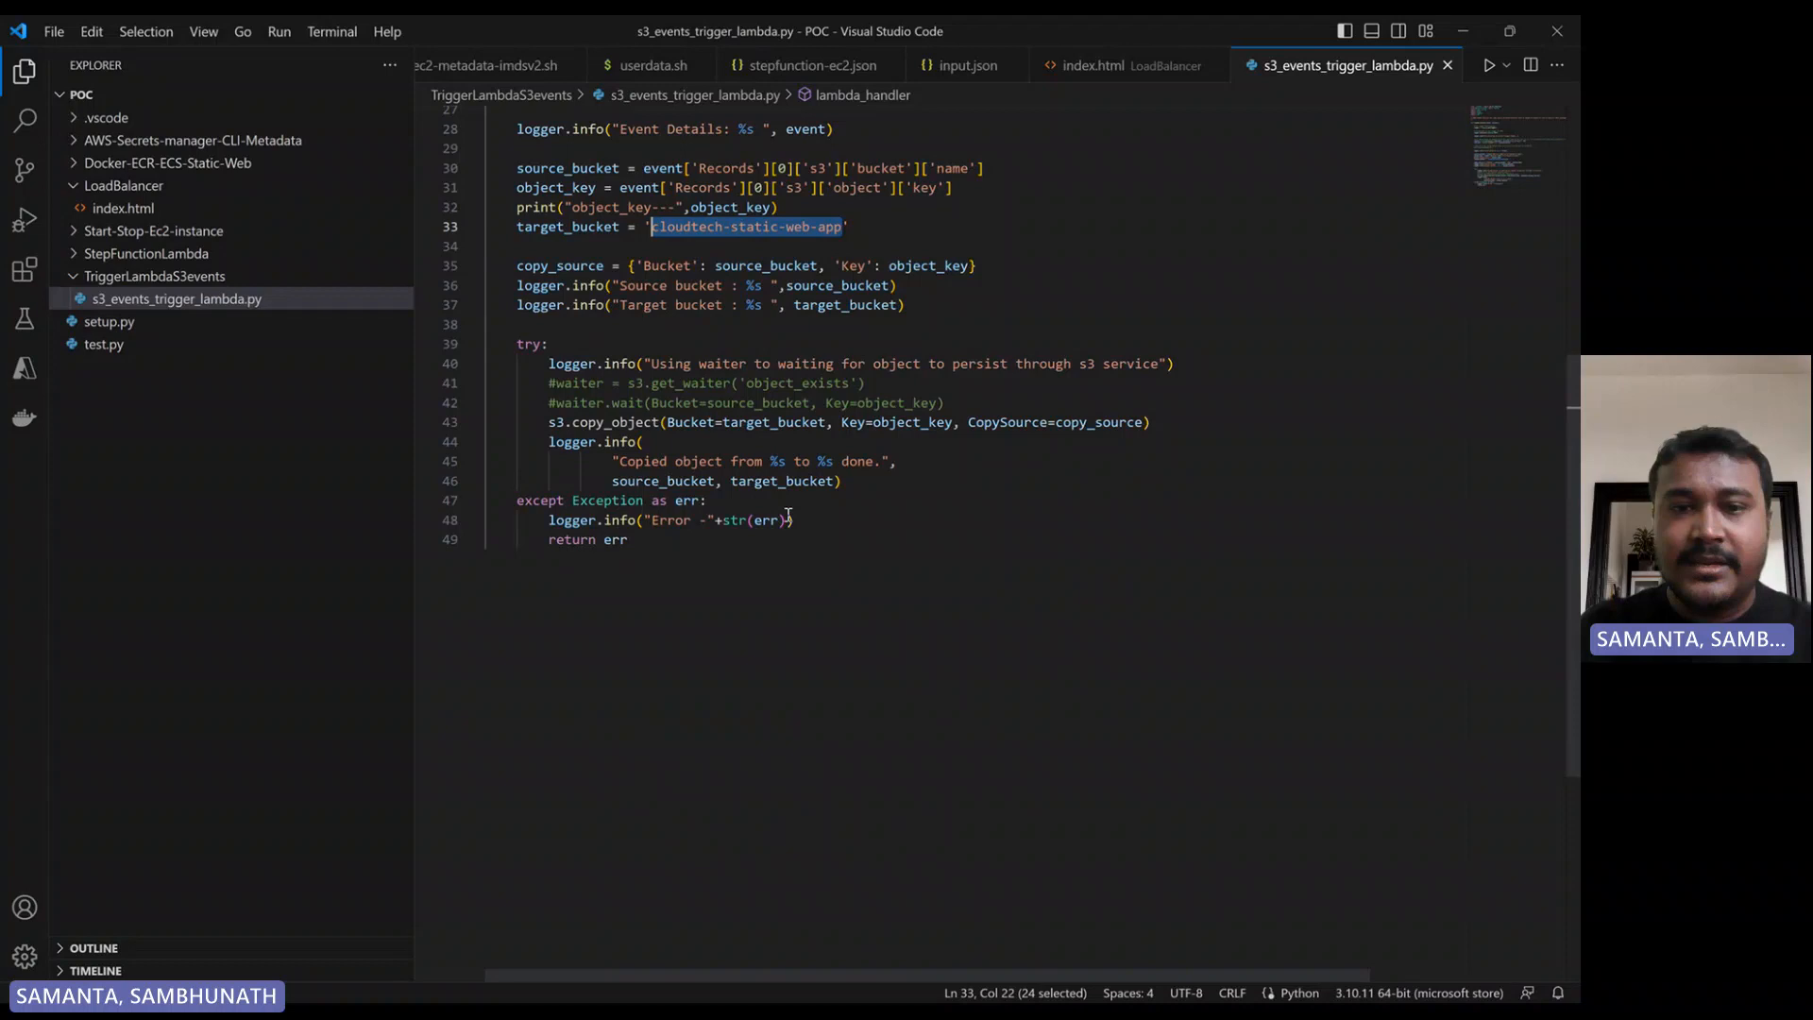
double_click(585, 423)
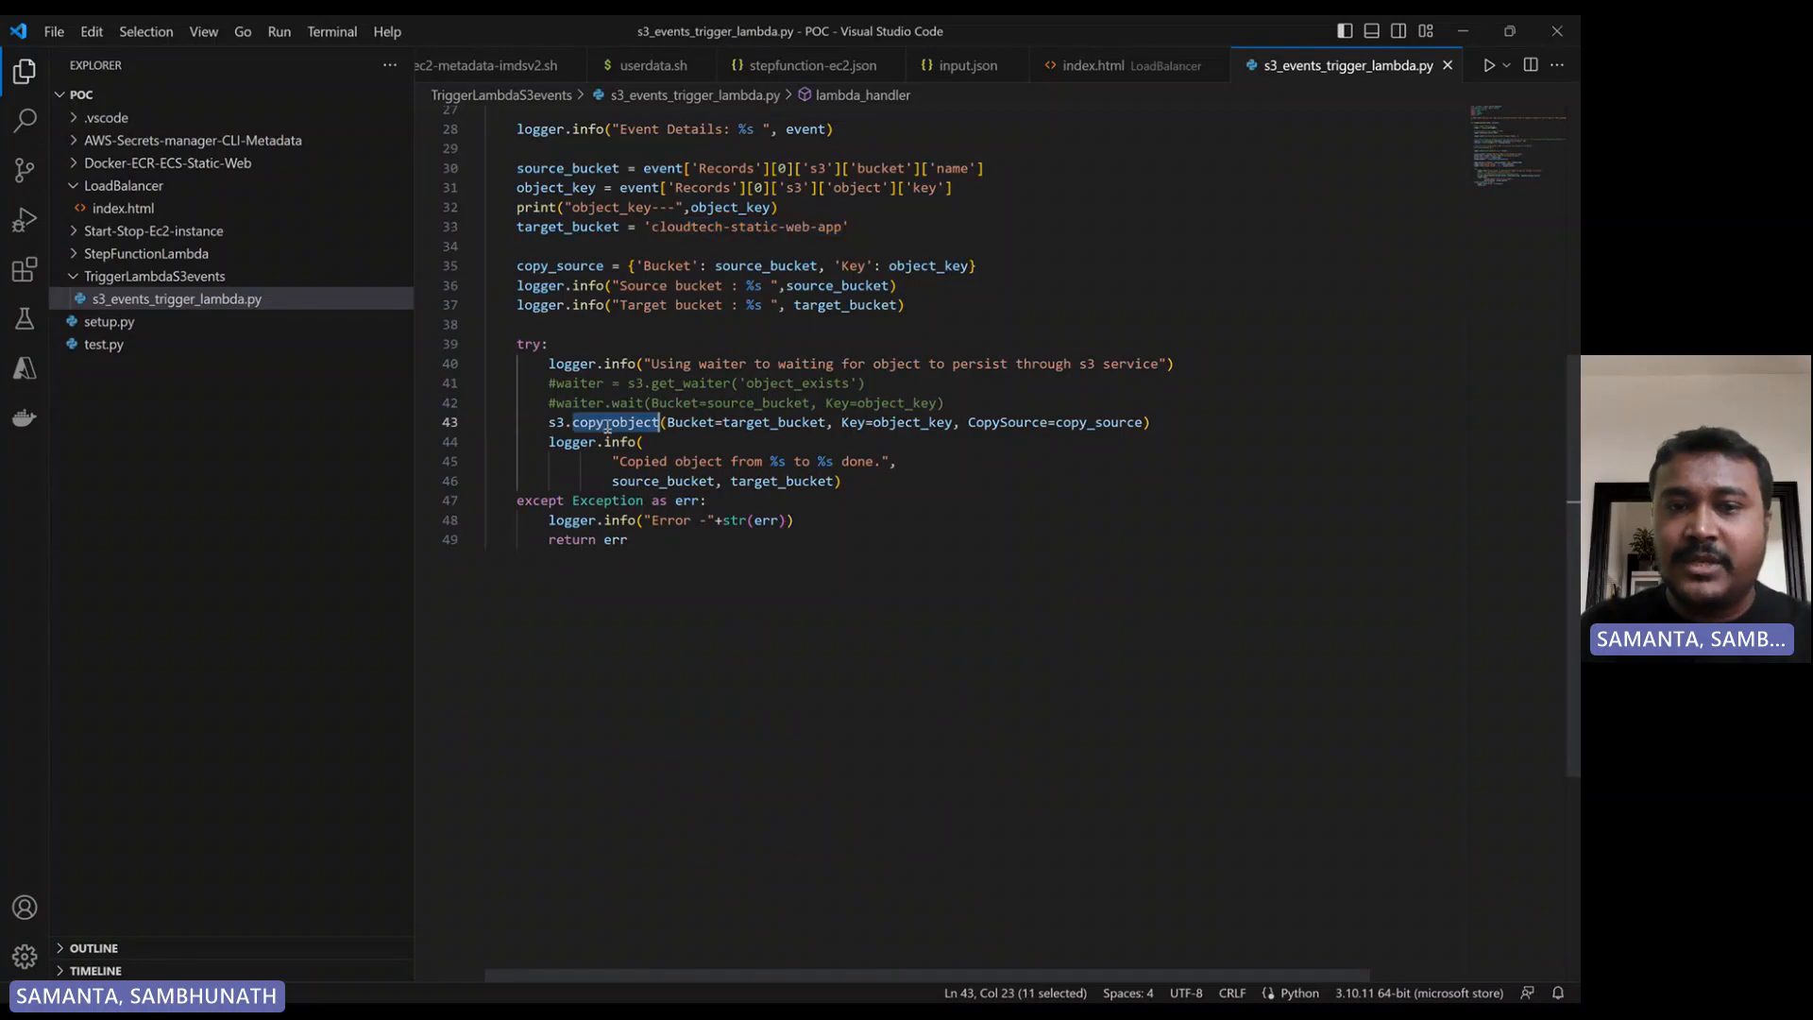
double_click(776, 423)
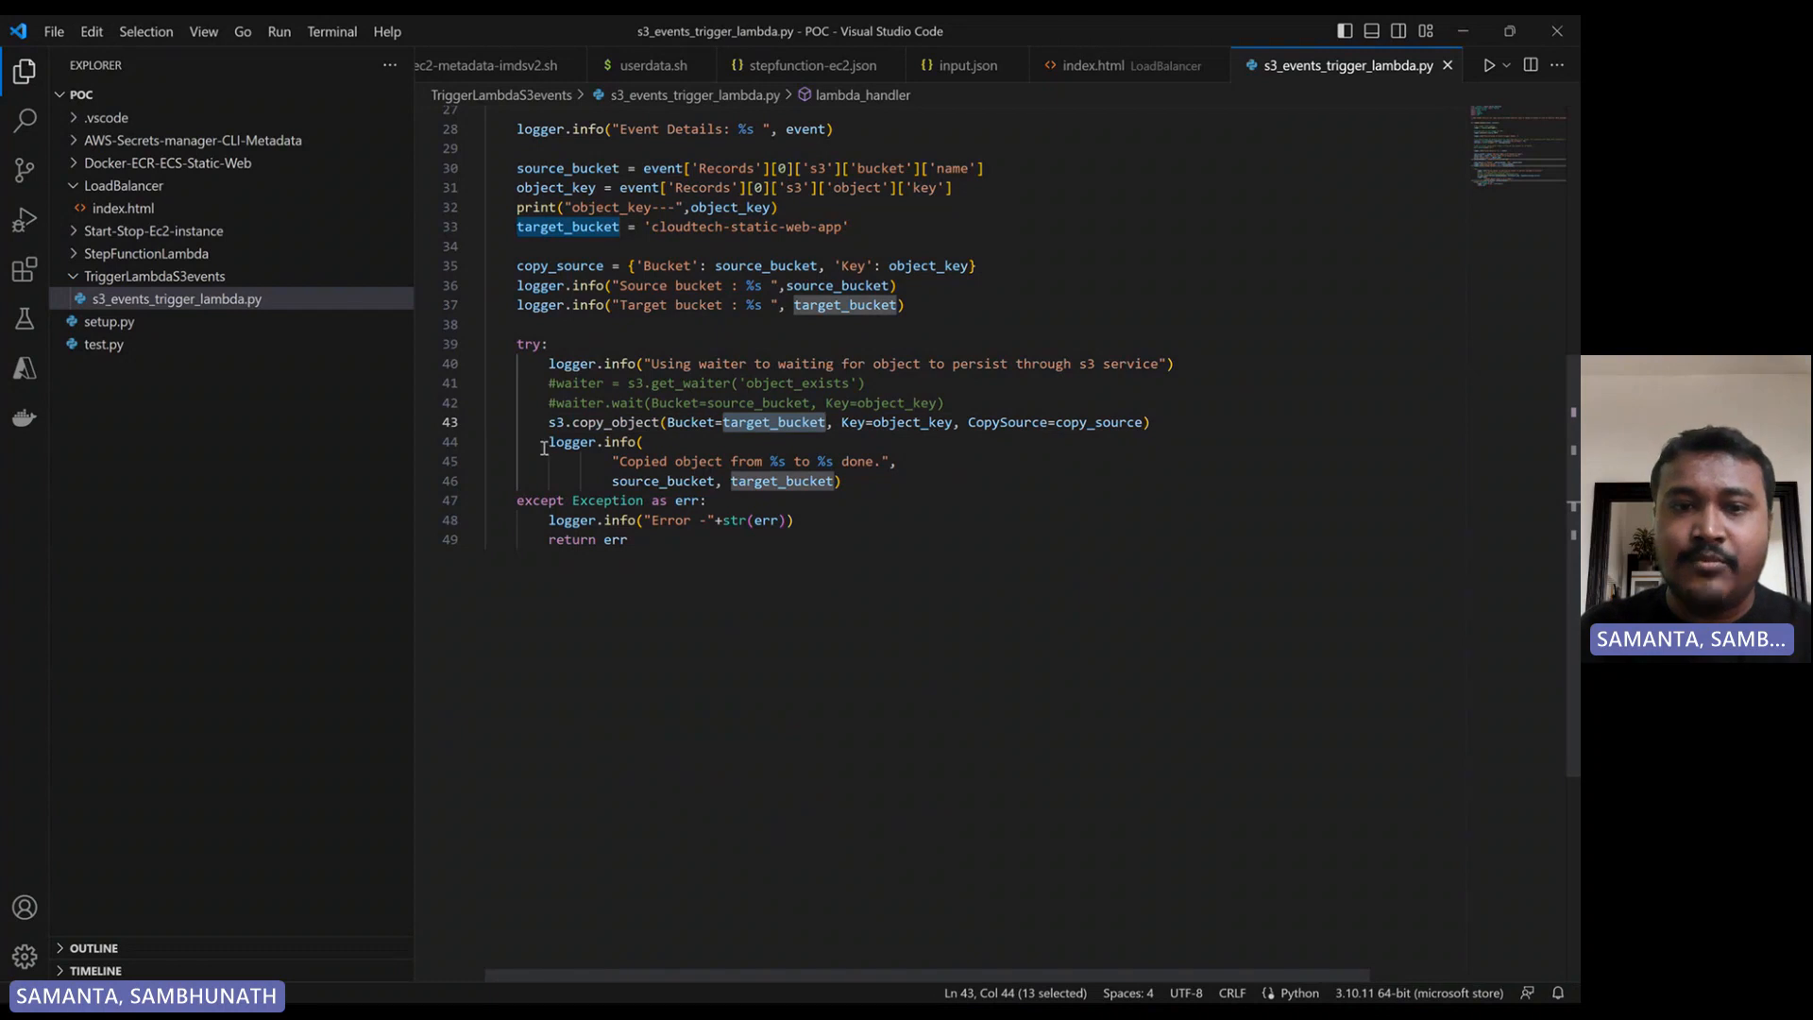
left_click_drag(555, 442, 875, 489)
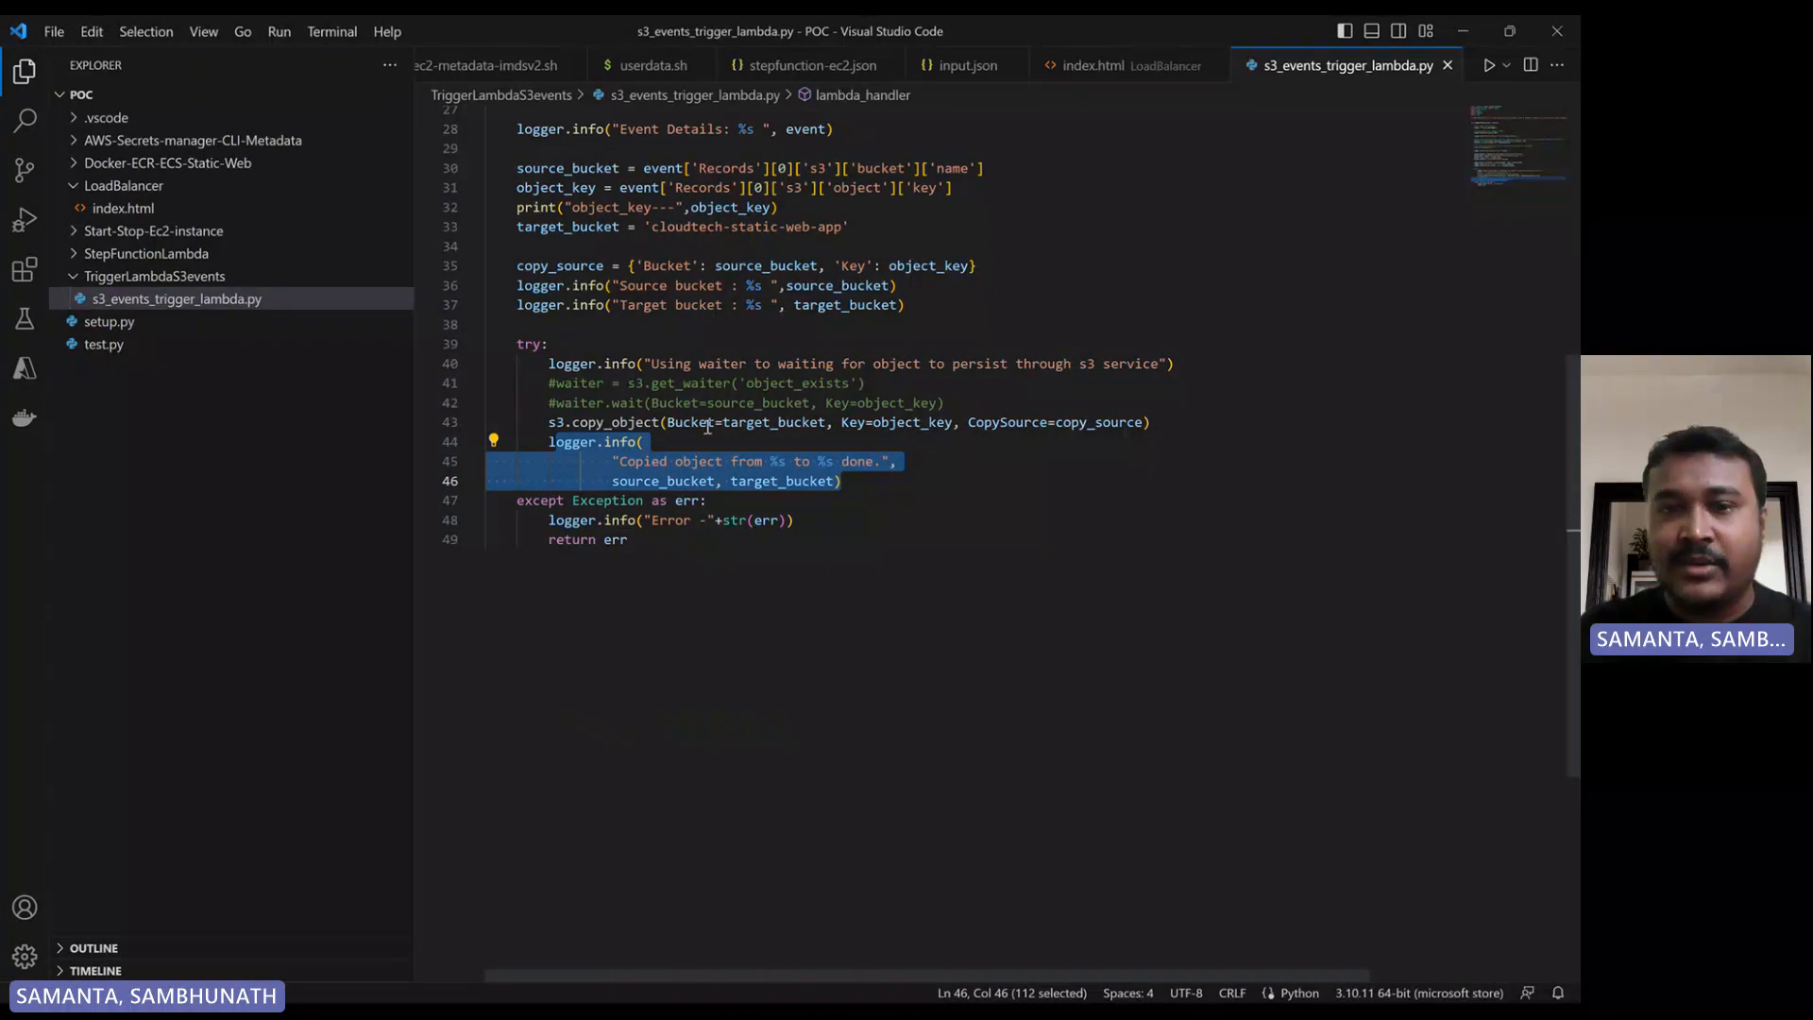
left_click_drag(548, 389, 971, 409)
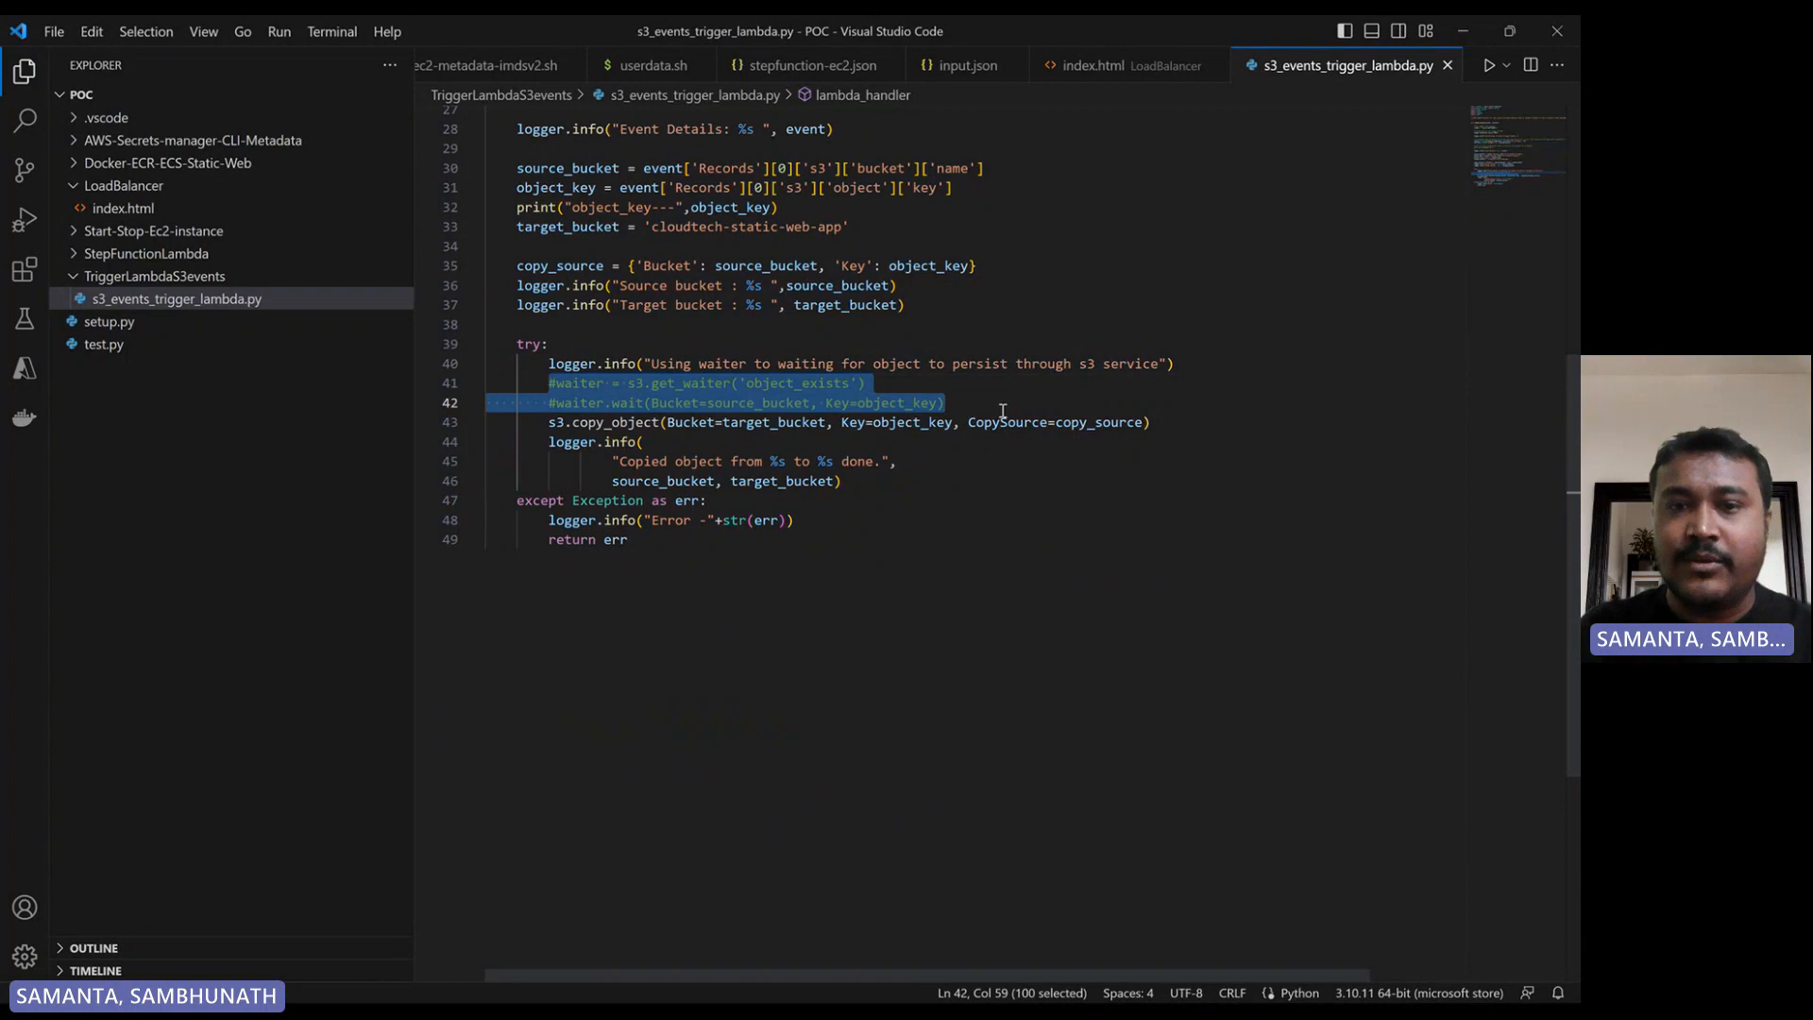
left_click(1003, 412)
- Copy the entire s3_events_trigger_lambda.py script and switch back to the Lambda code editor in Chrome
left_click(900, 539)
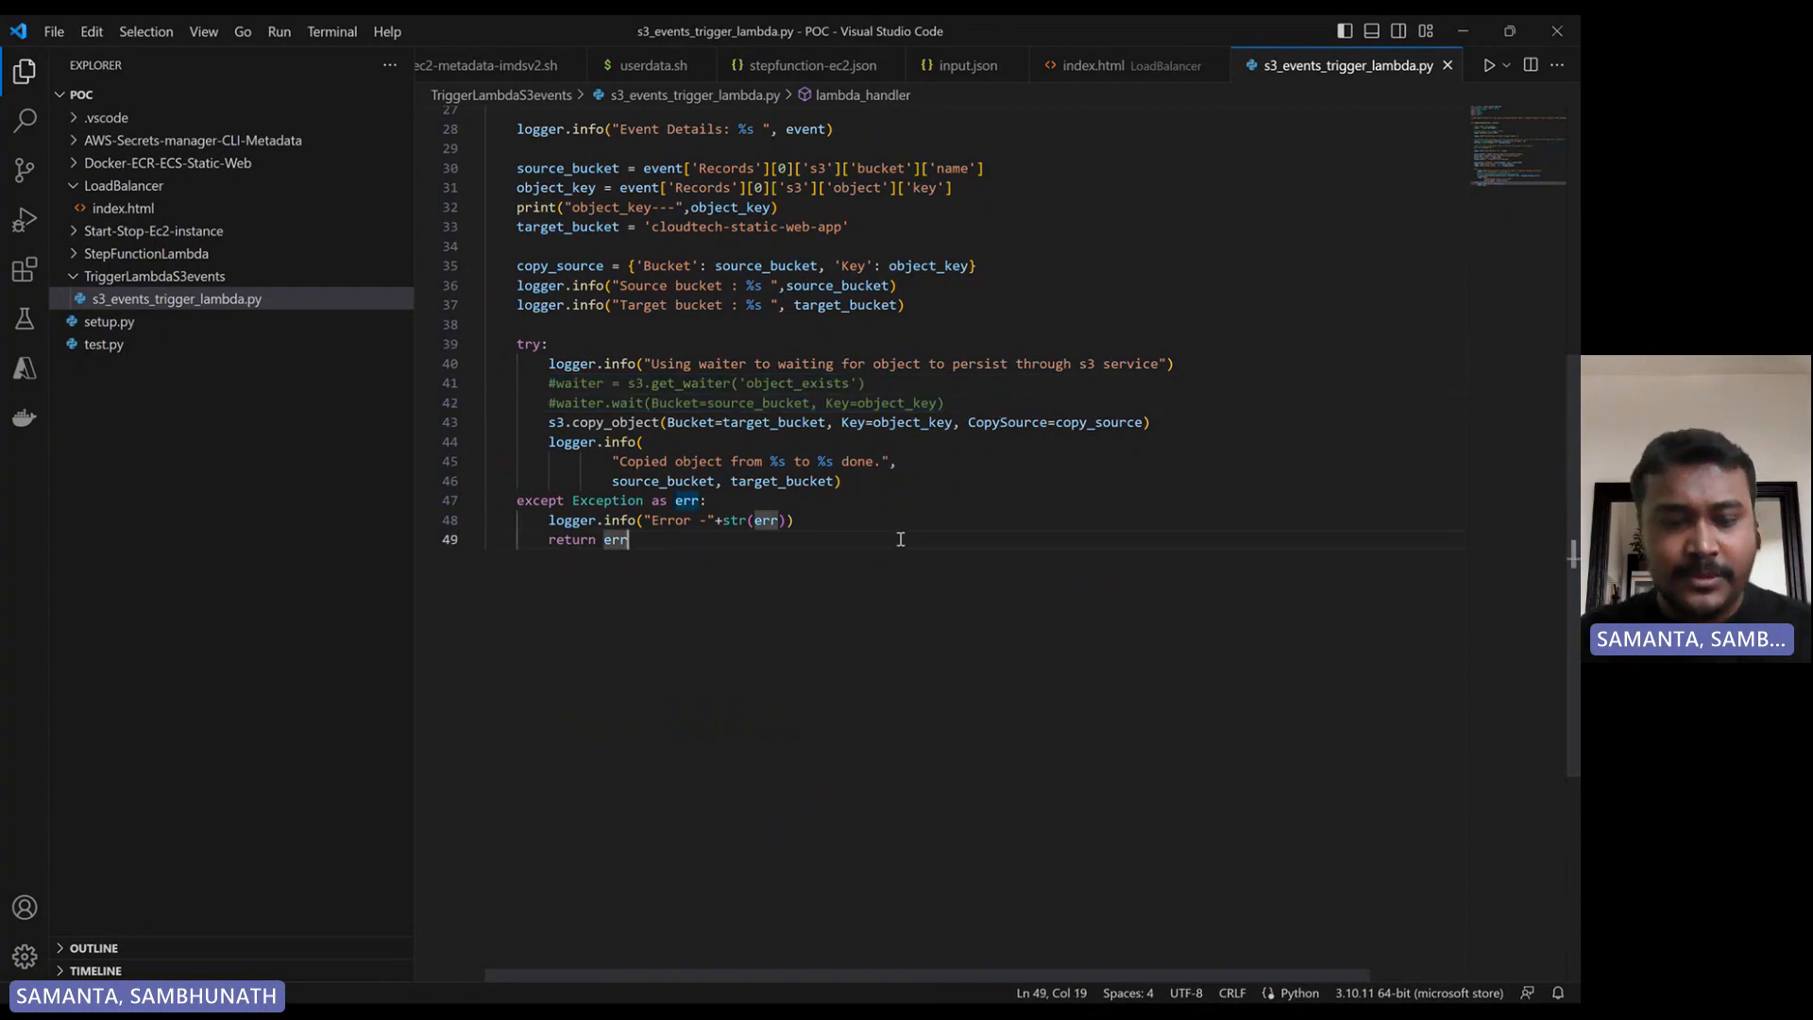
key("ctrl+a")
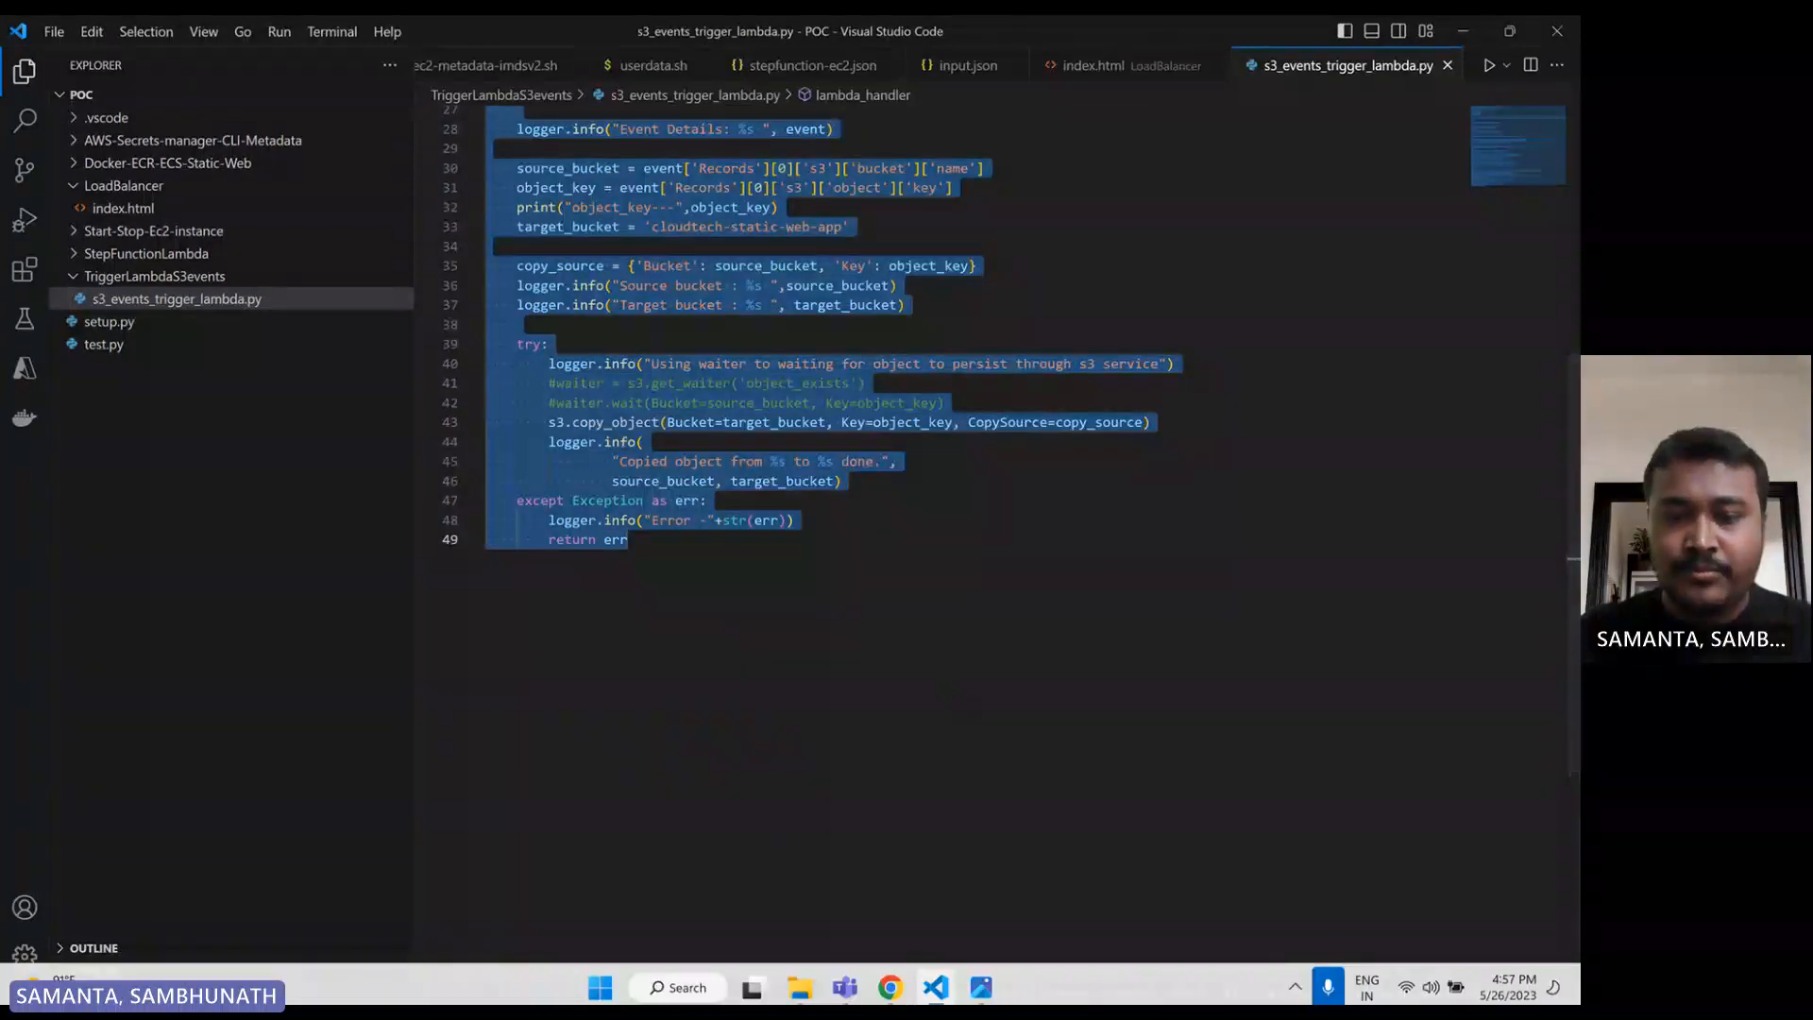
left_click(890, 978)
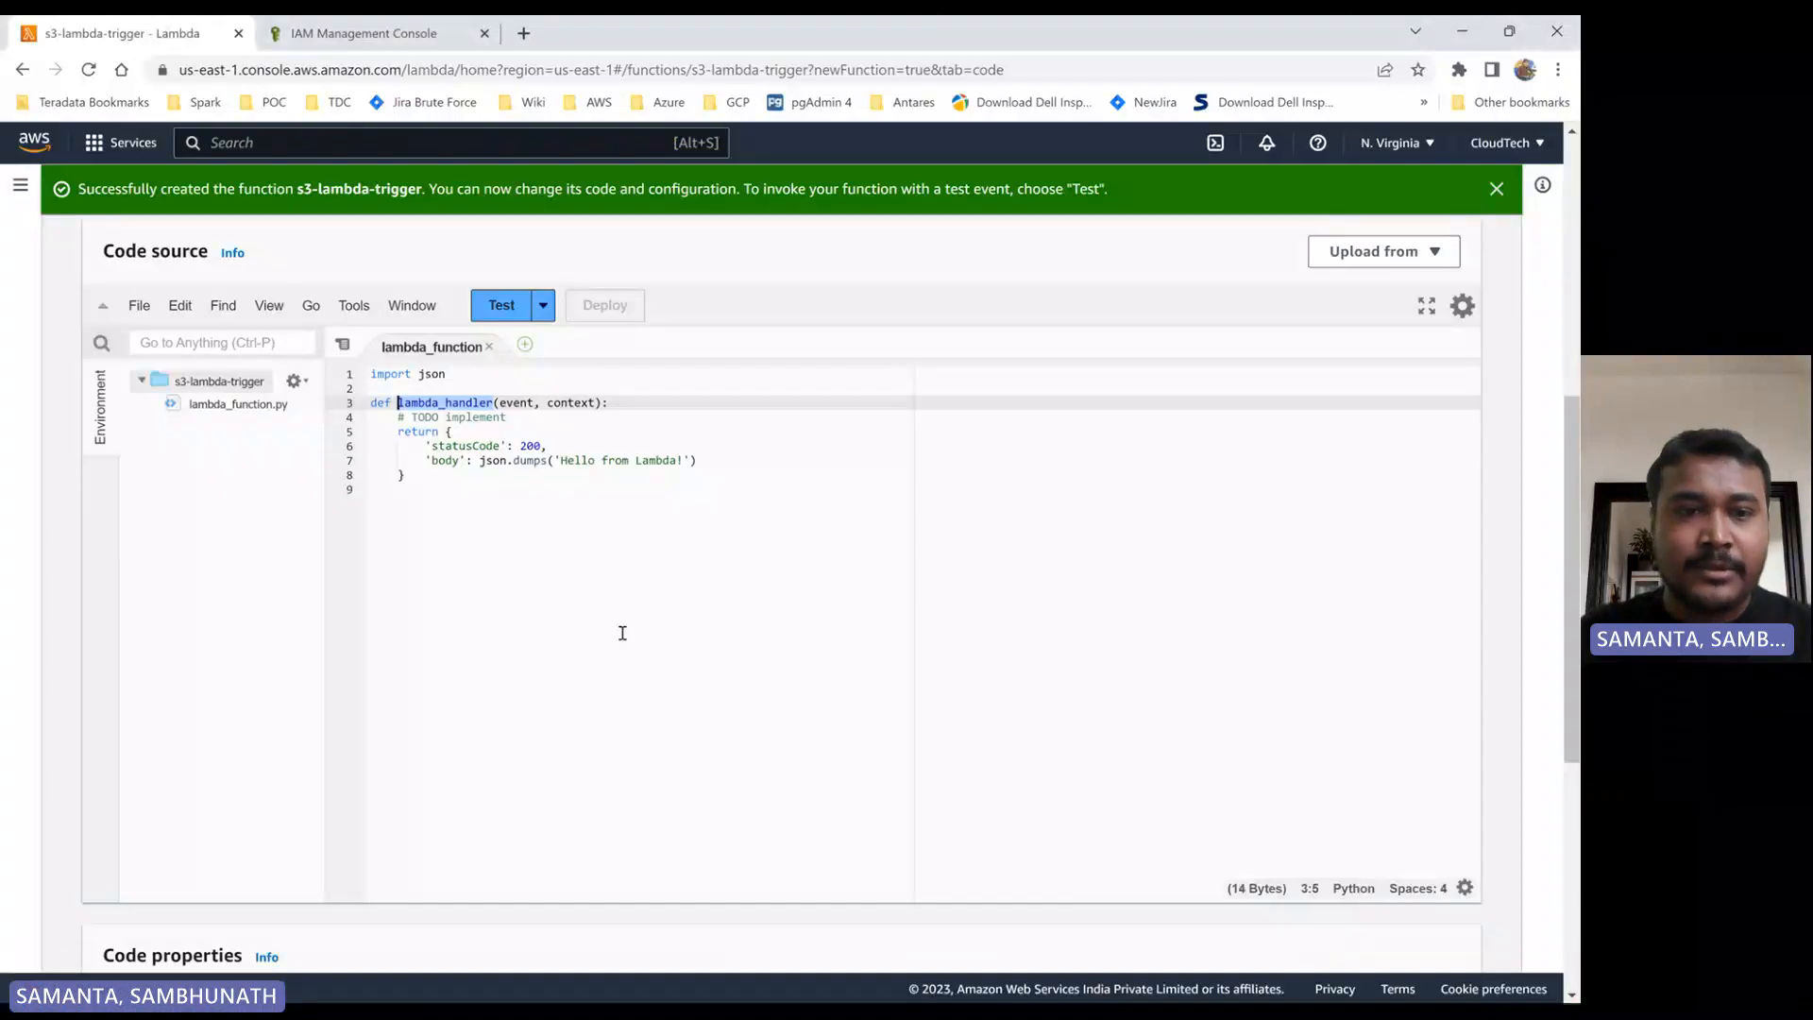
- Replace the default code in lambda_function.py with the copied S3 copy script, deploy it, and dismiss the success banner
left_click(546, 558)
key("ctrl+a")
key("ctrl+v")
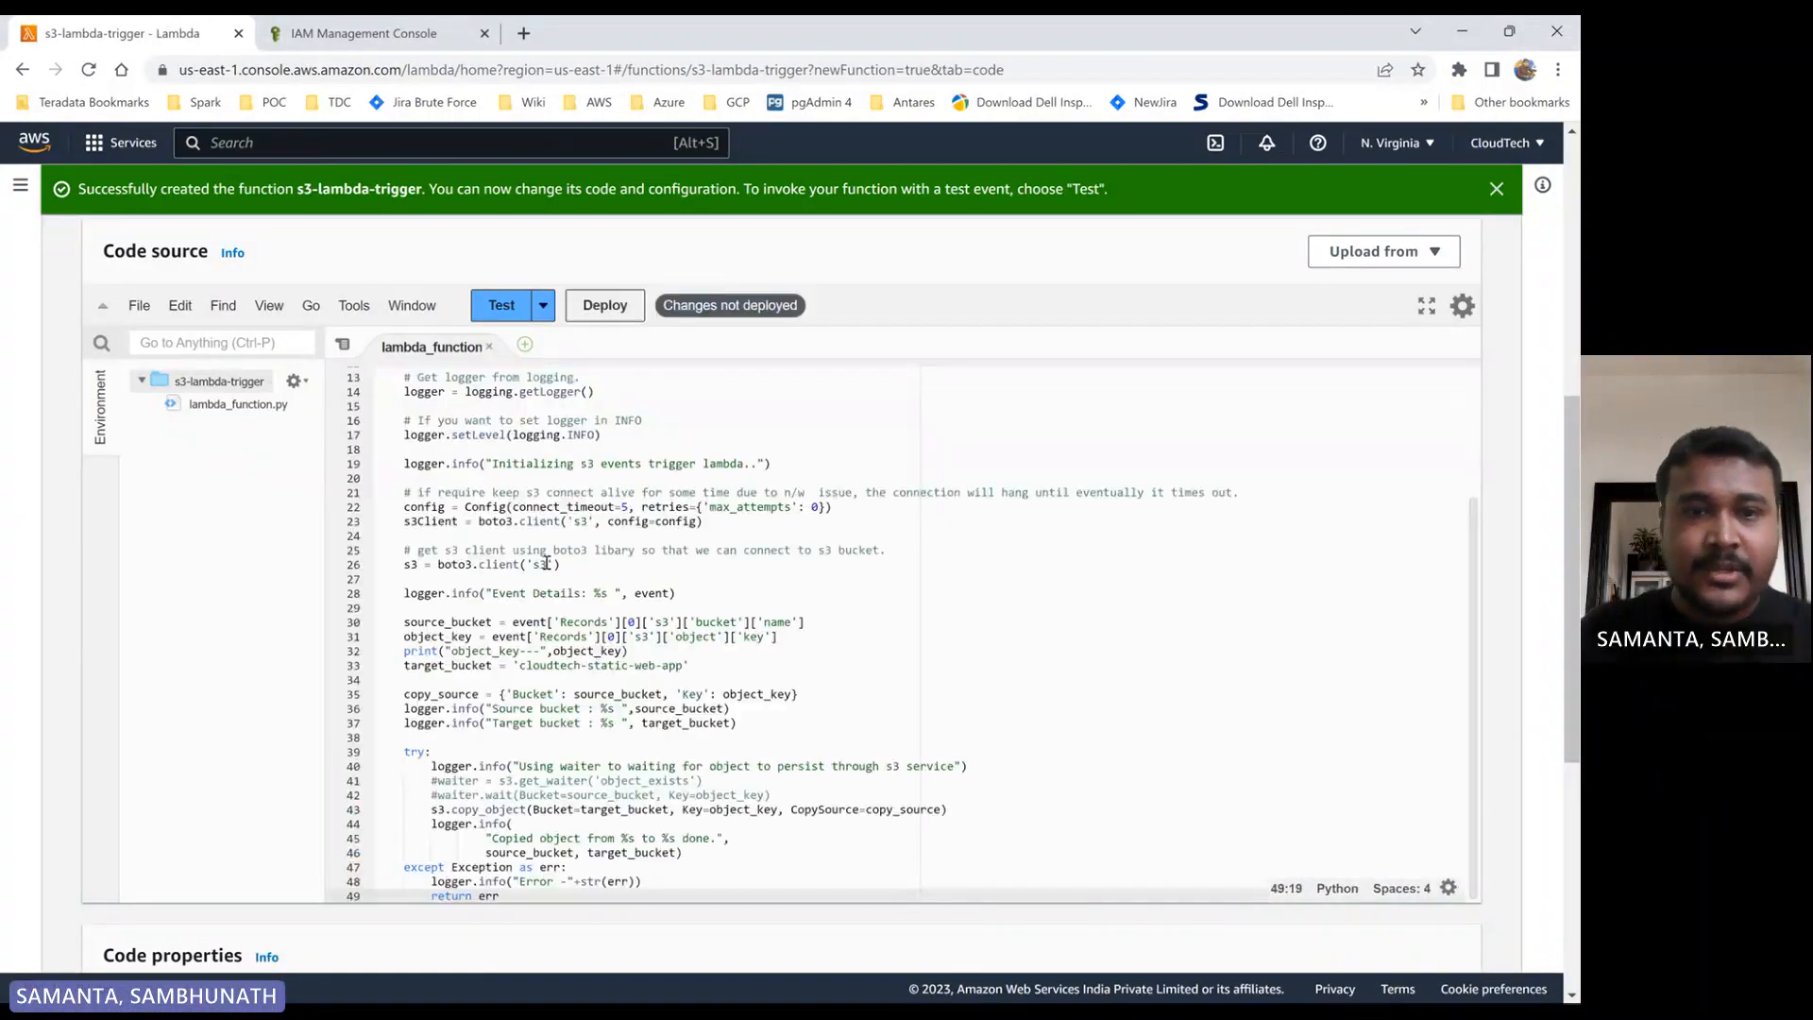
scroll(616, 619, "up", 10)
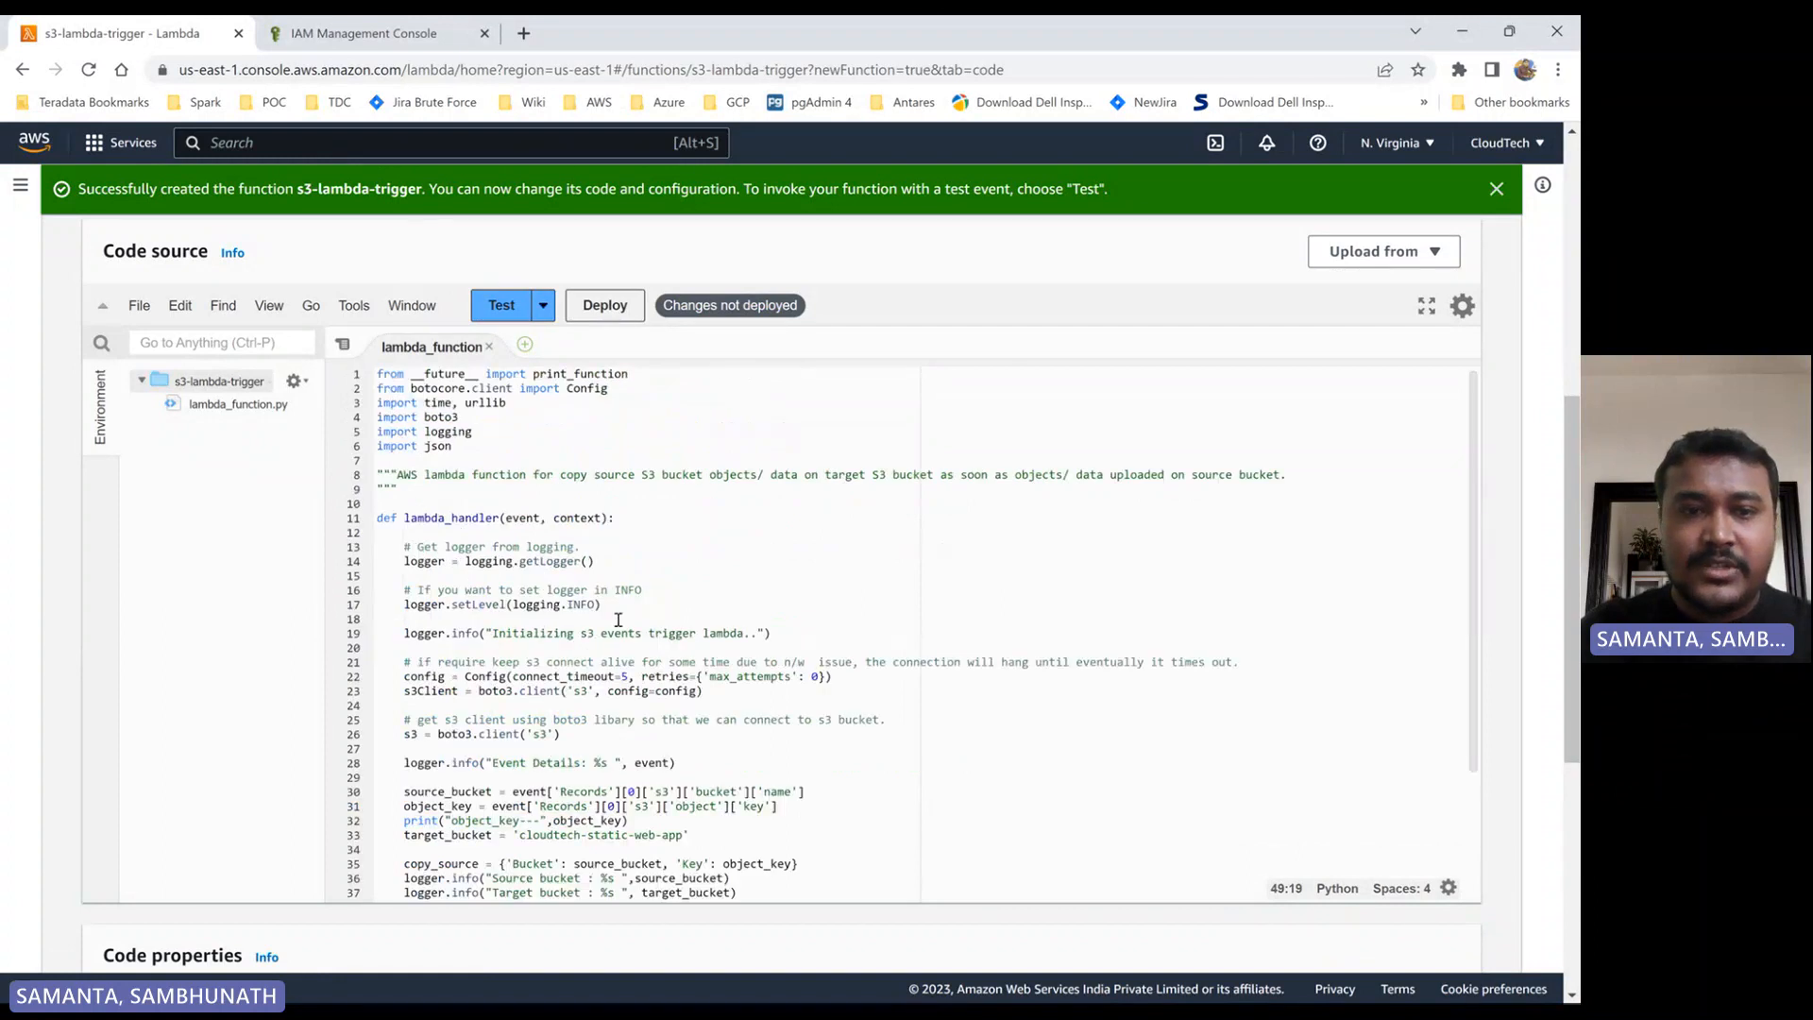
scroll(428, 639, "down", 10)
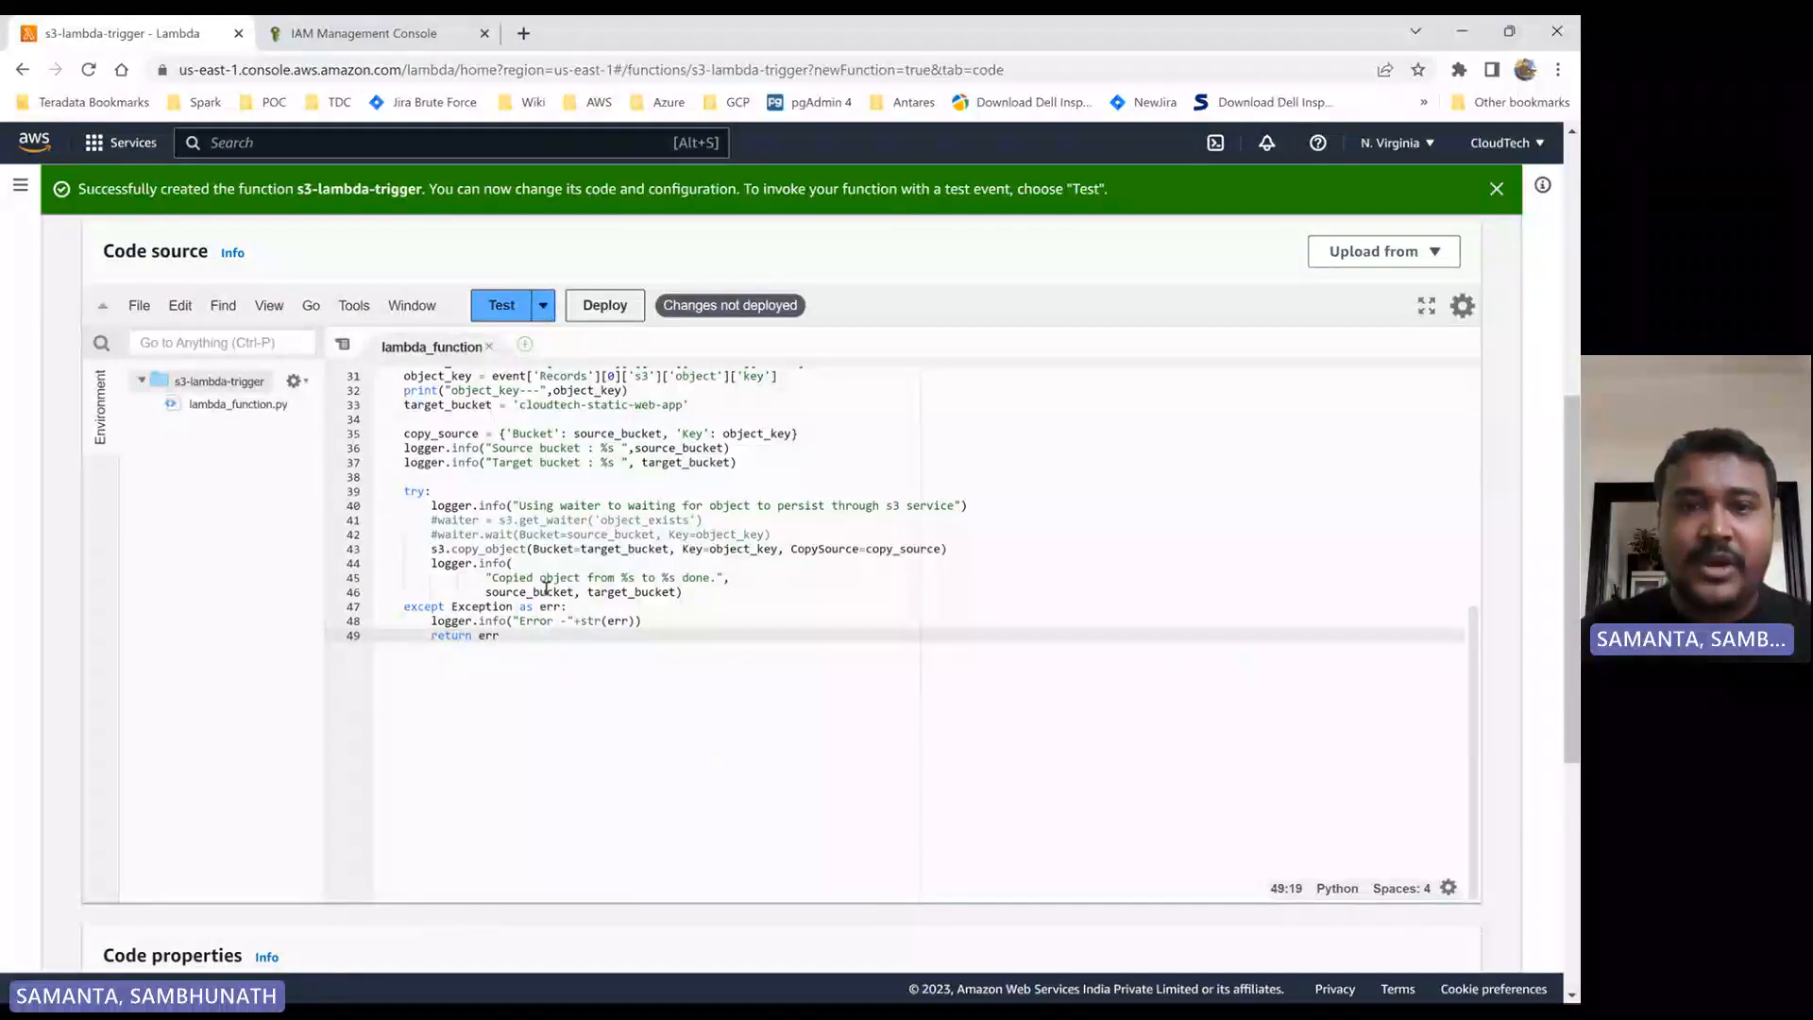
scroll(533, 511, "up", 10)
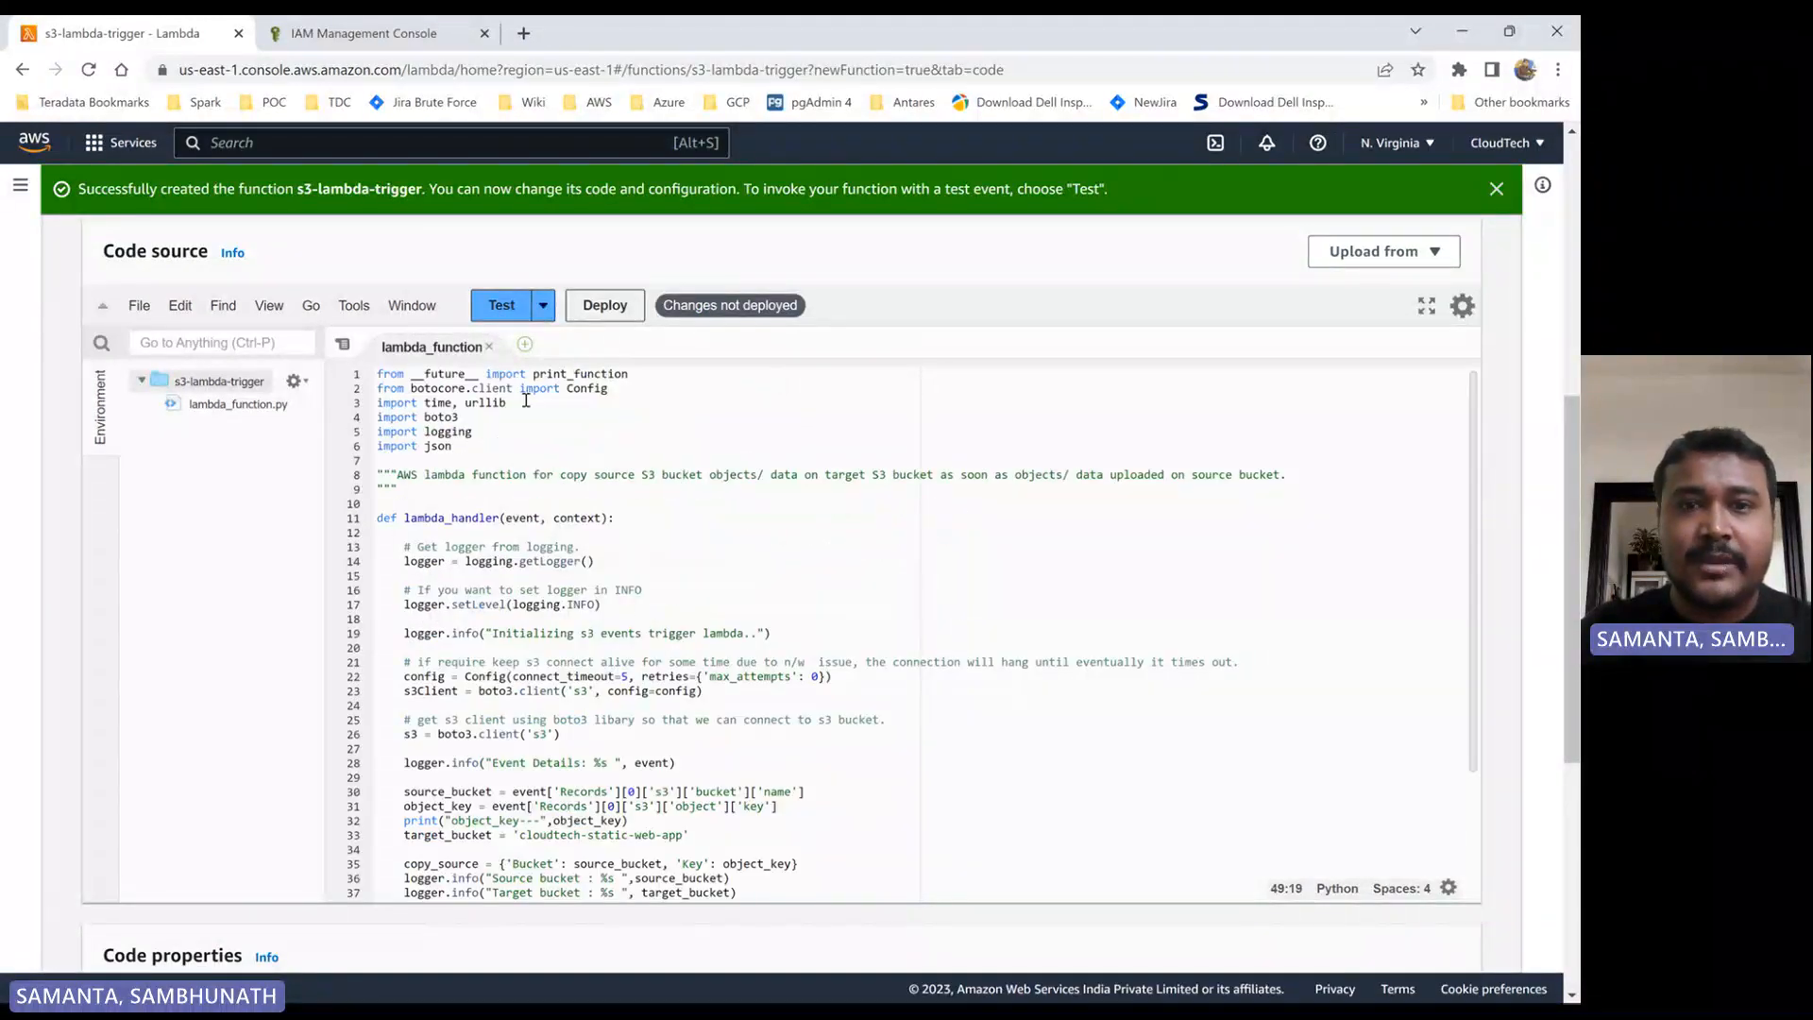
left_click(606, 306)
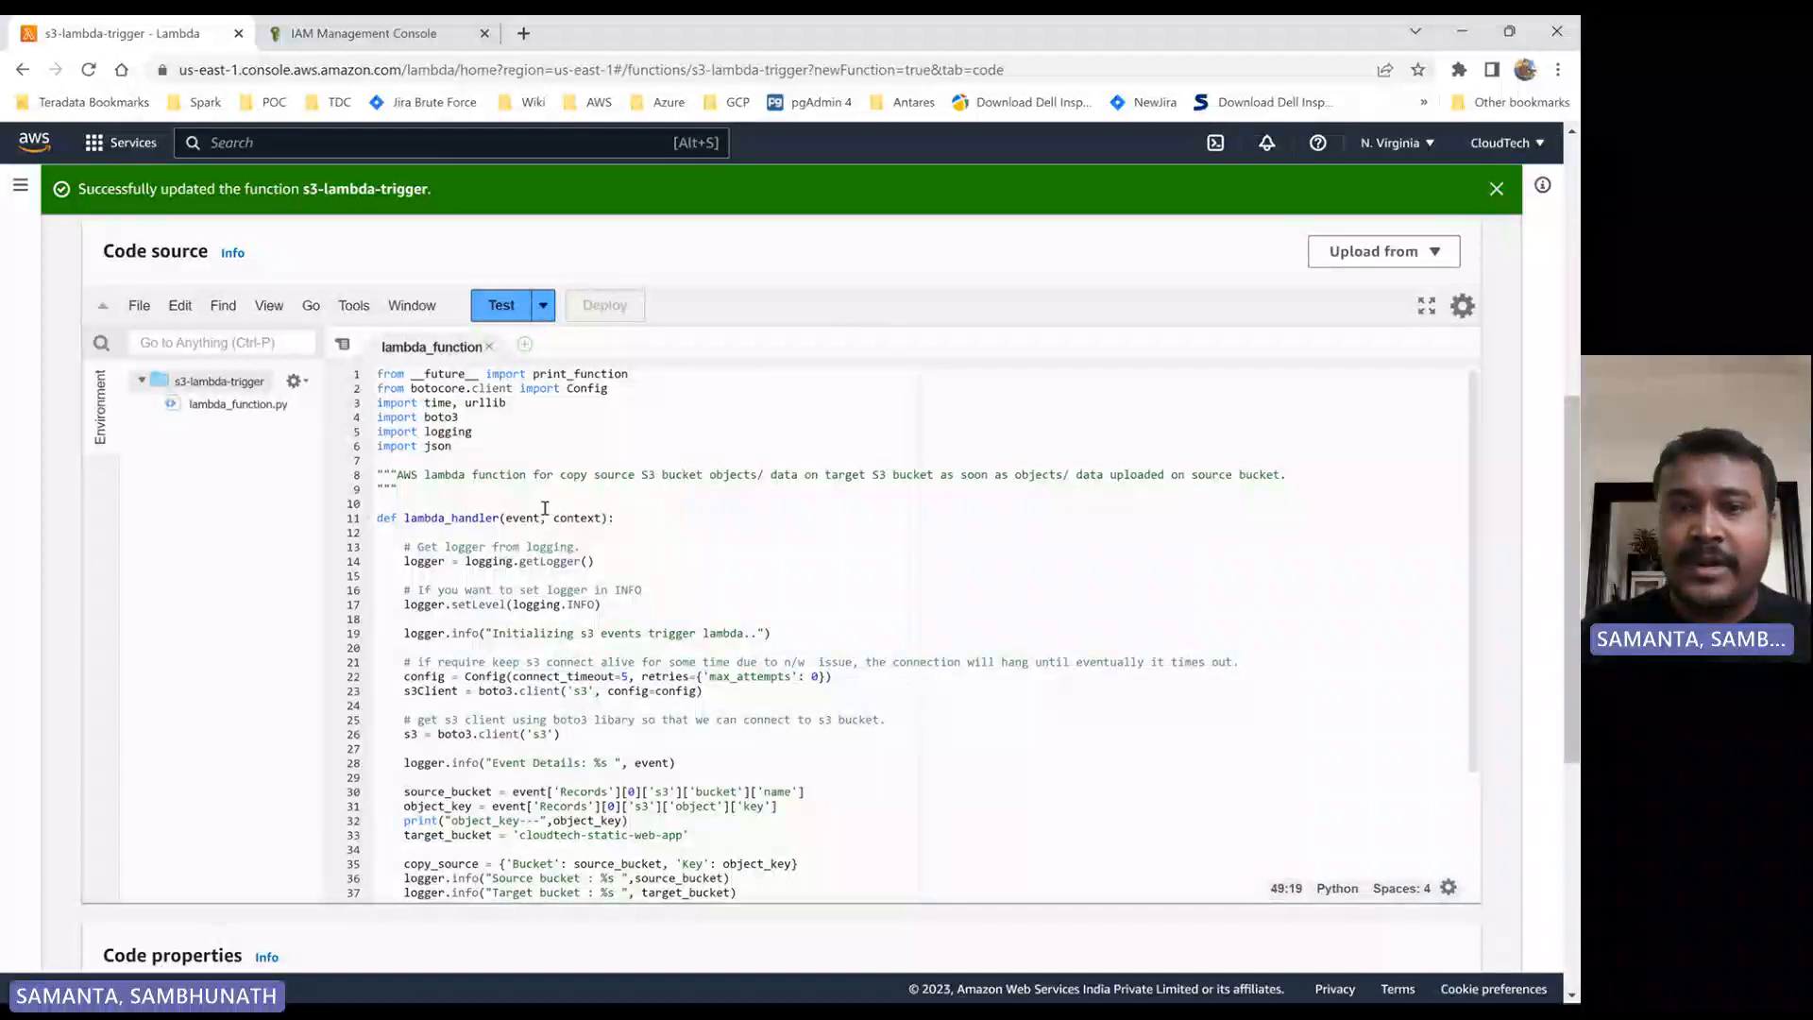
scroll(624, 582, "down", 5)
scroll(626, 604, "up", 10)
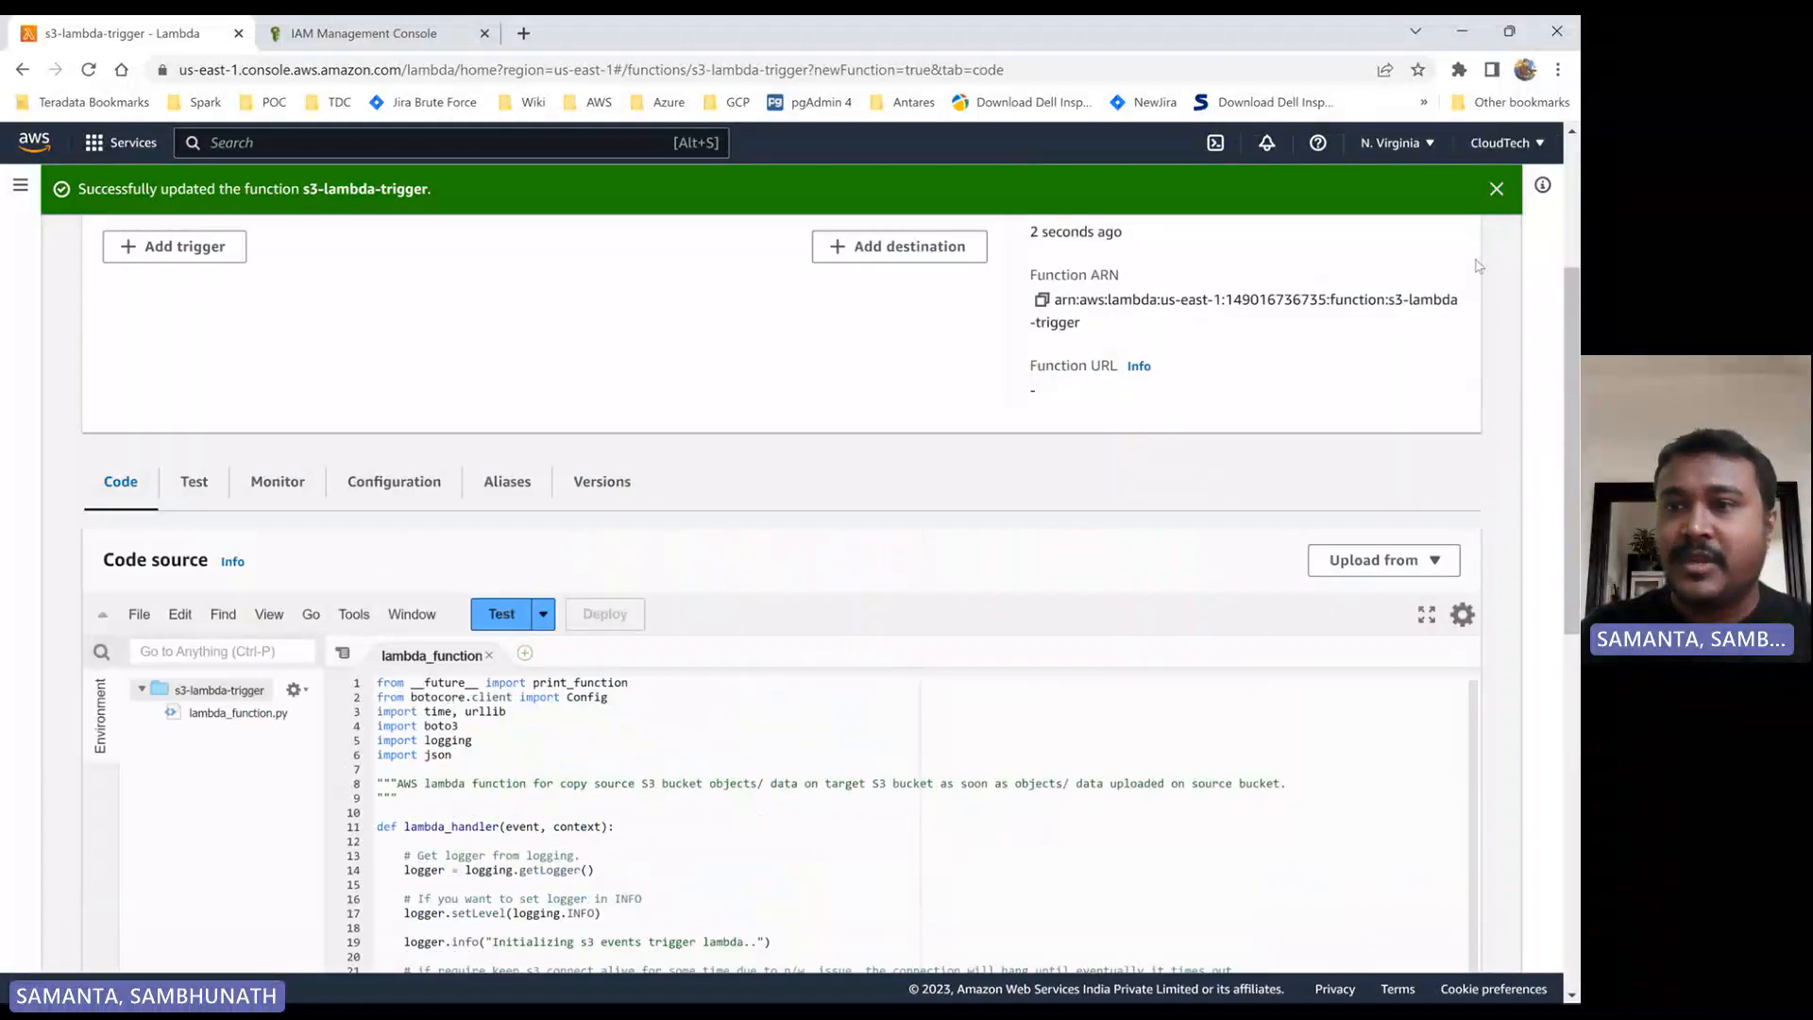
left_click(1496, 188)
- Start adding a trigger to the s3-lambda-trigger function, with S3 as the source
scroll(772, 499, "up", 2)
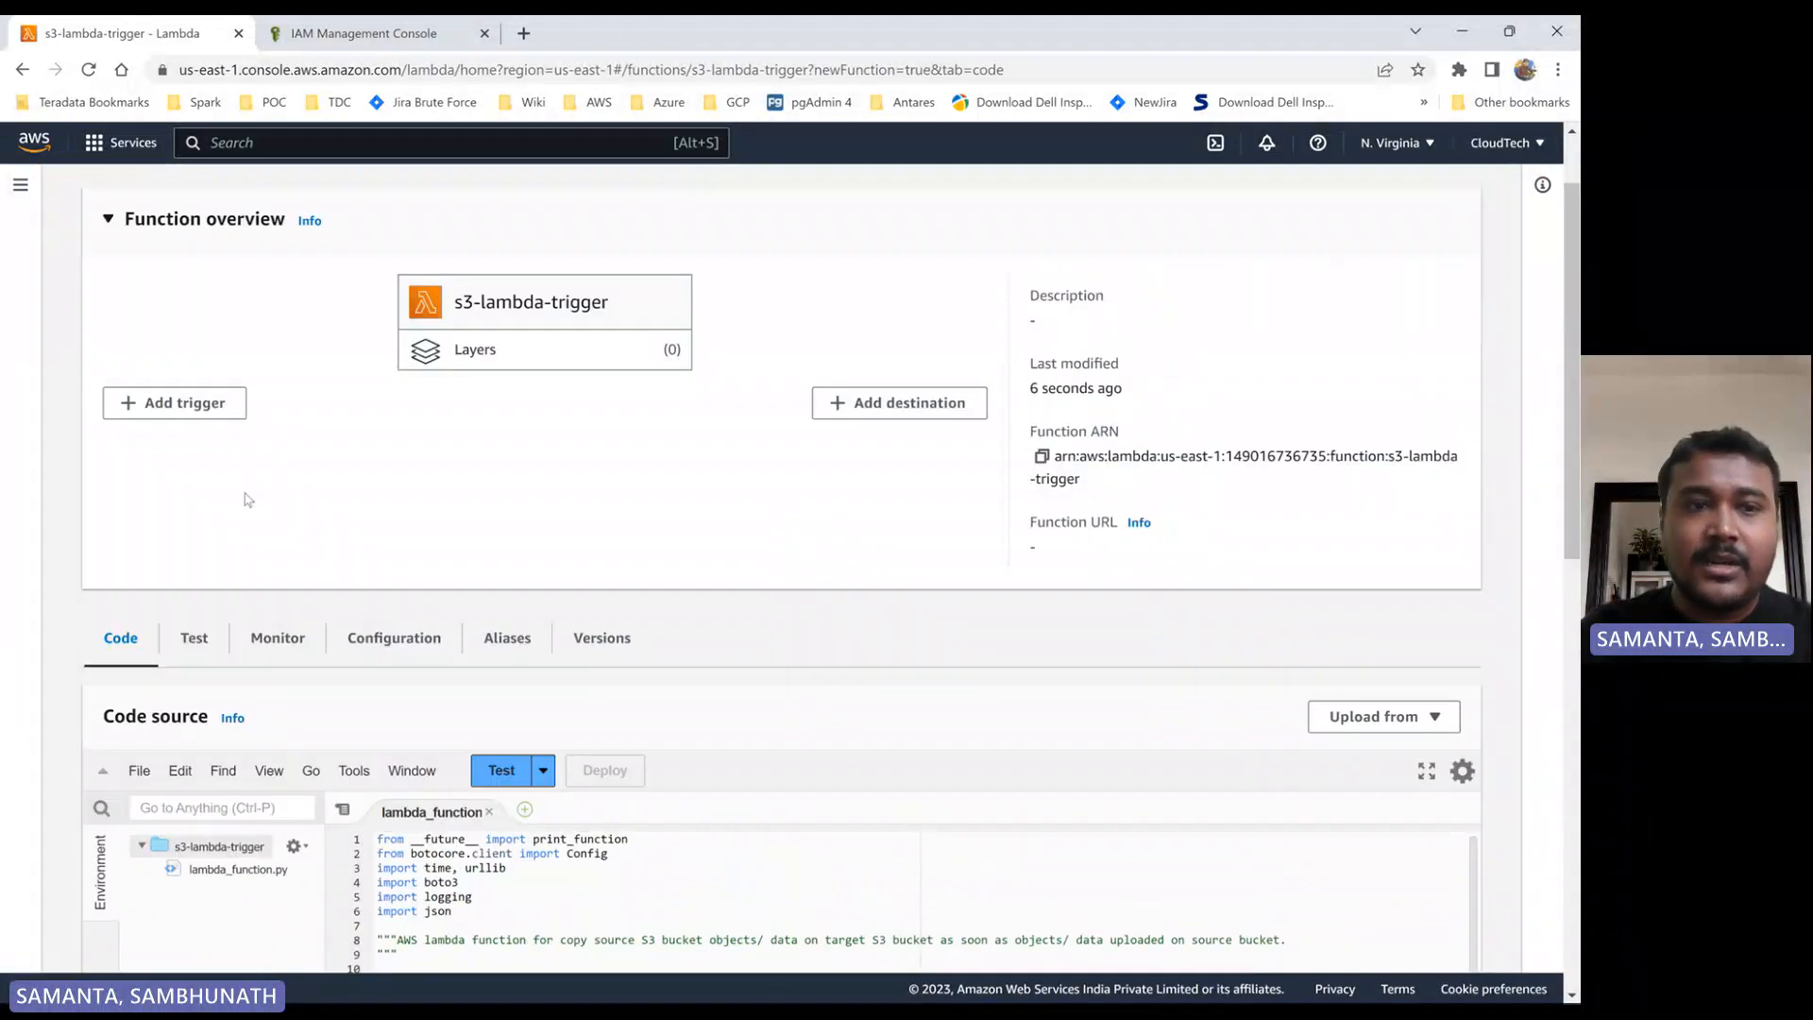
left_click(176, 408)
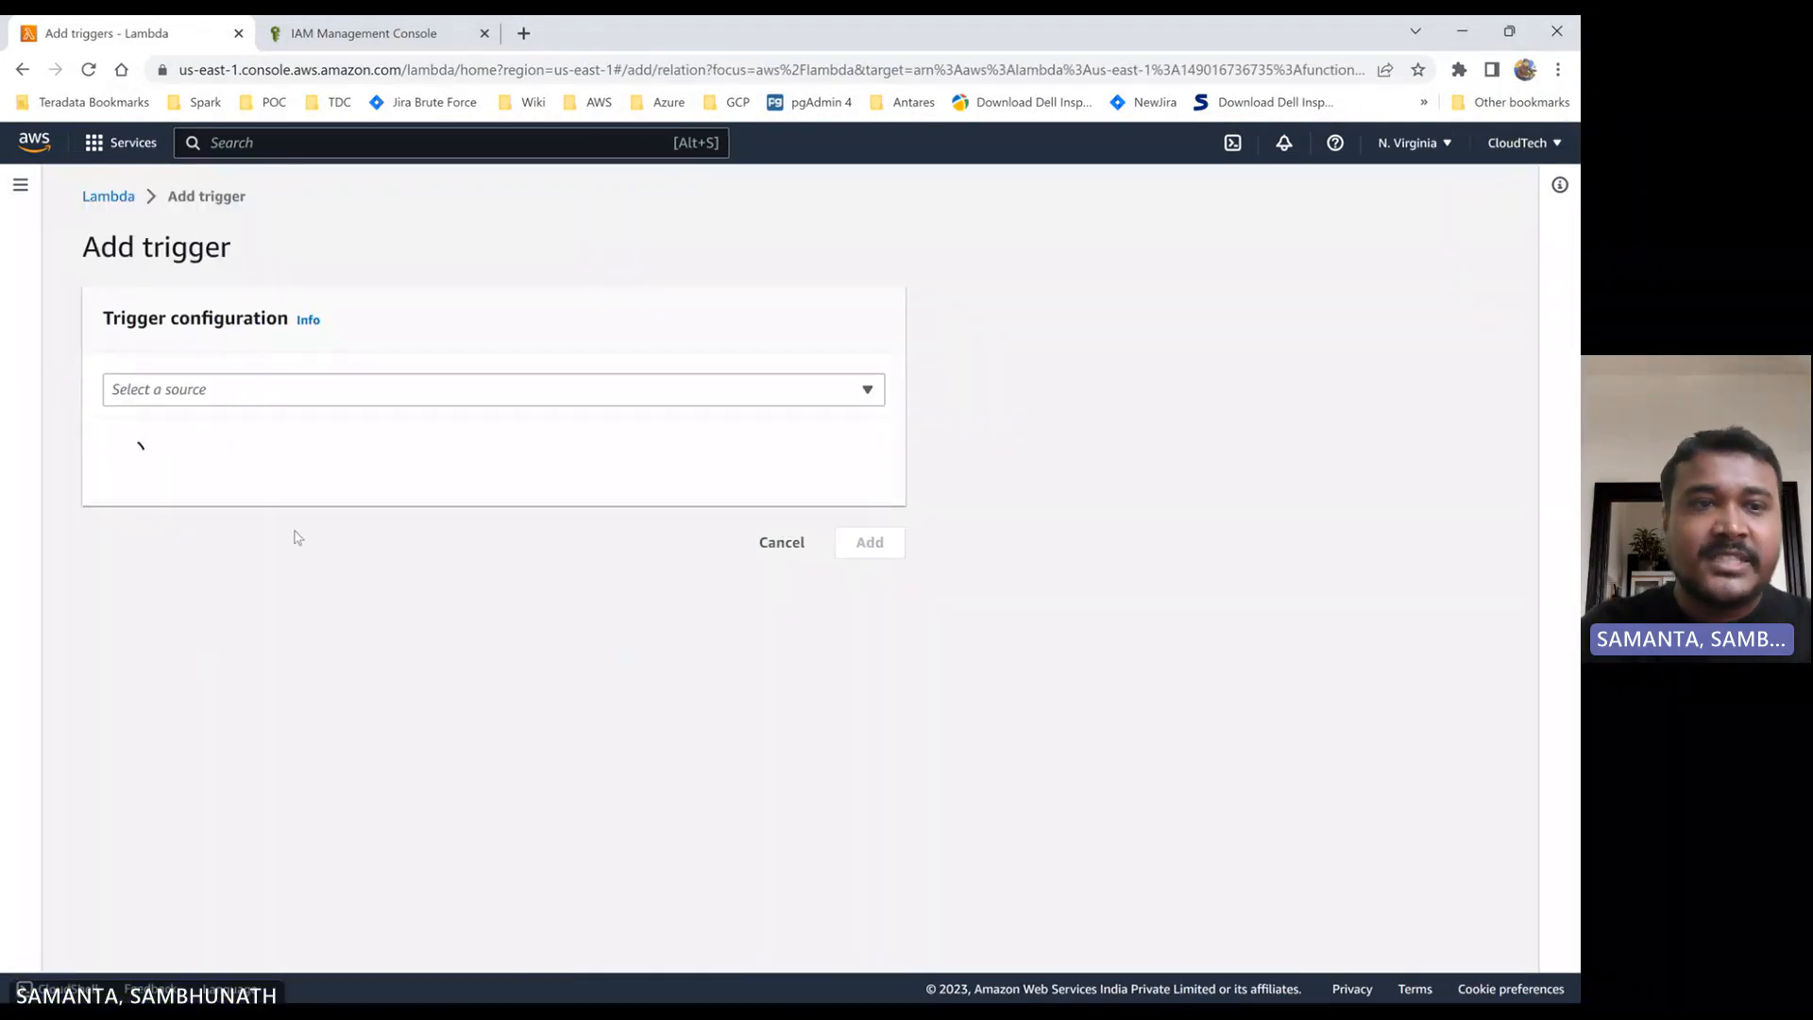
left_click(210, 397)
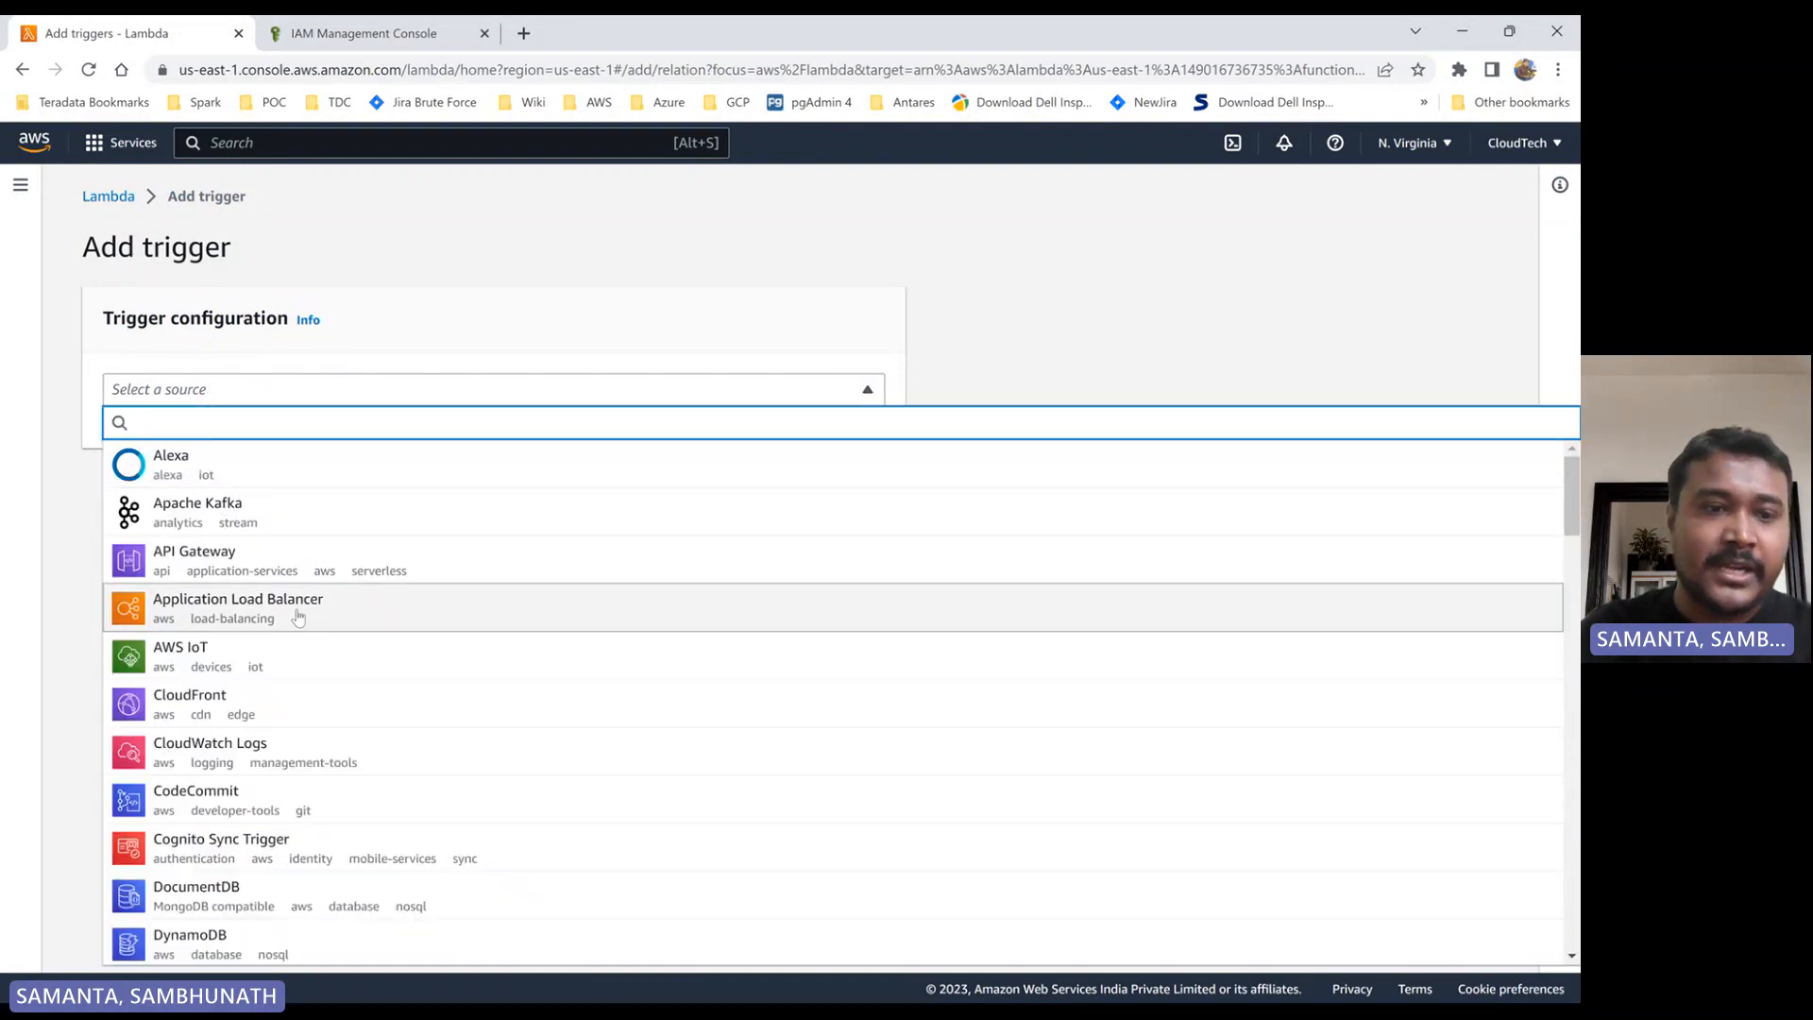
scroll(295, 717, "down", 5)
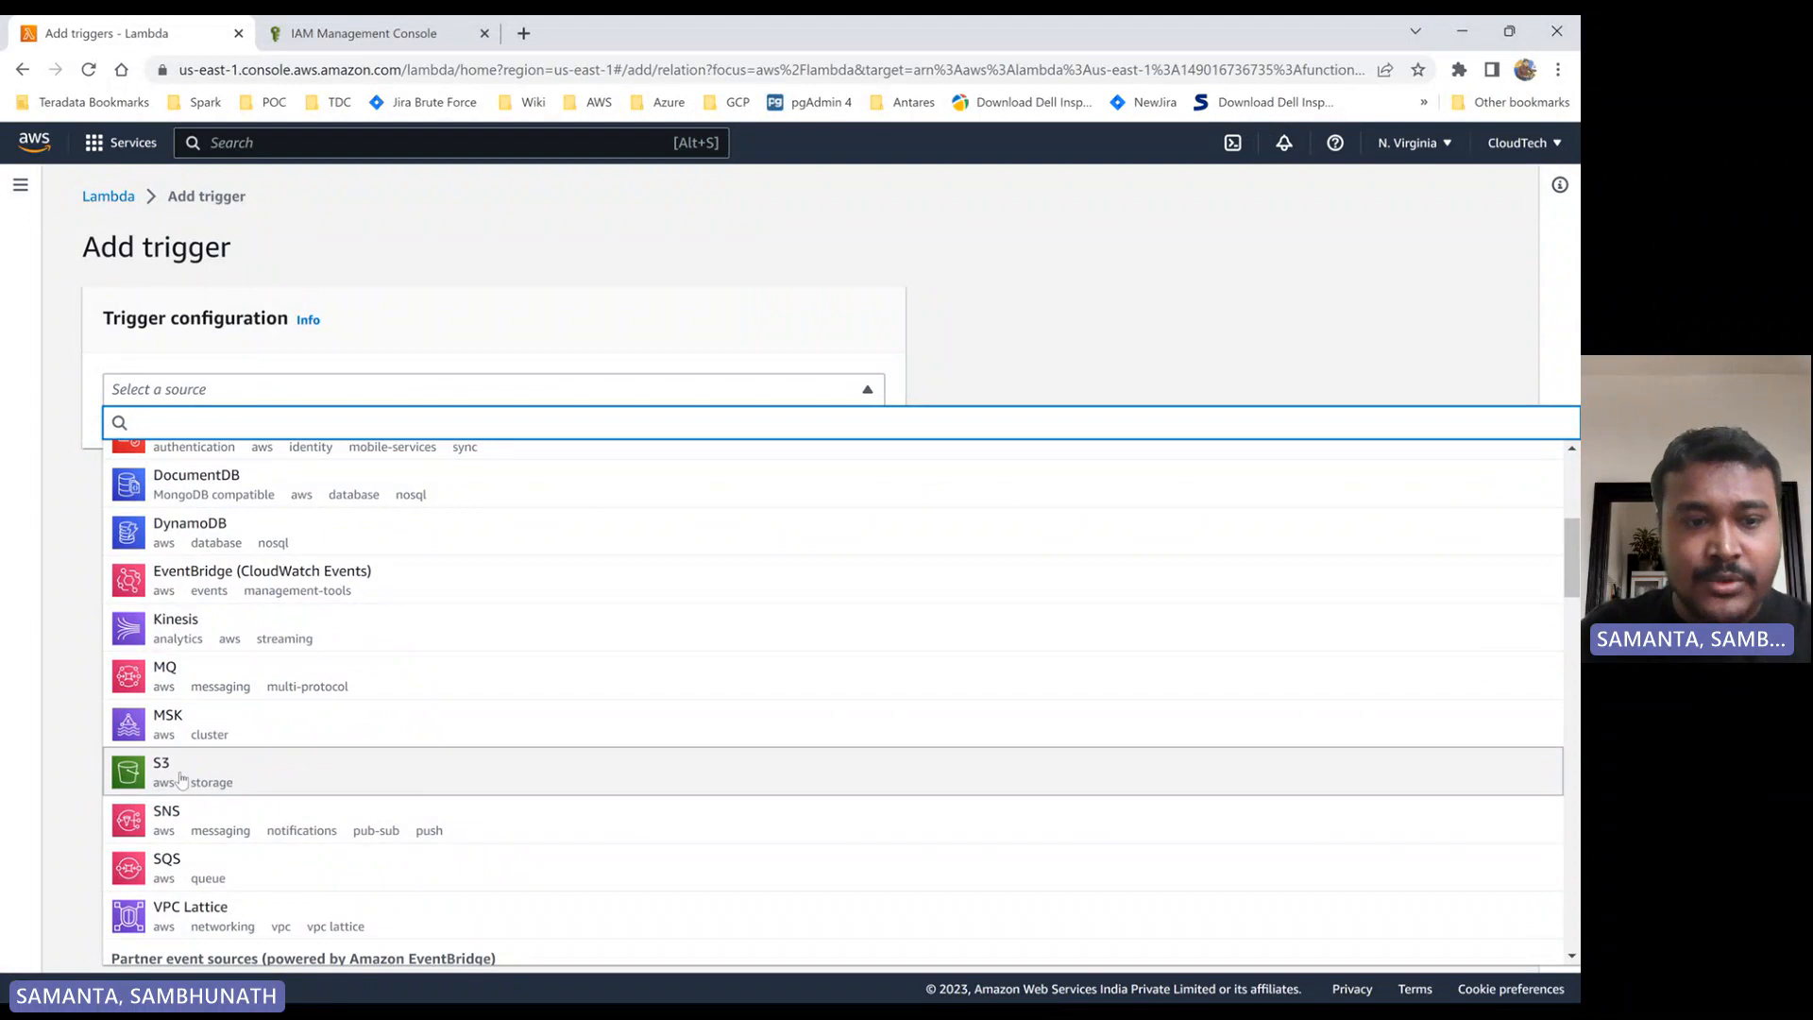
left_click(165, 769)
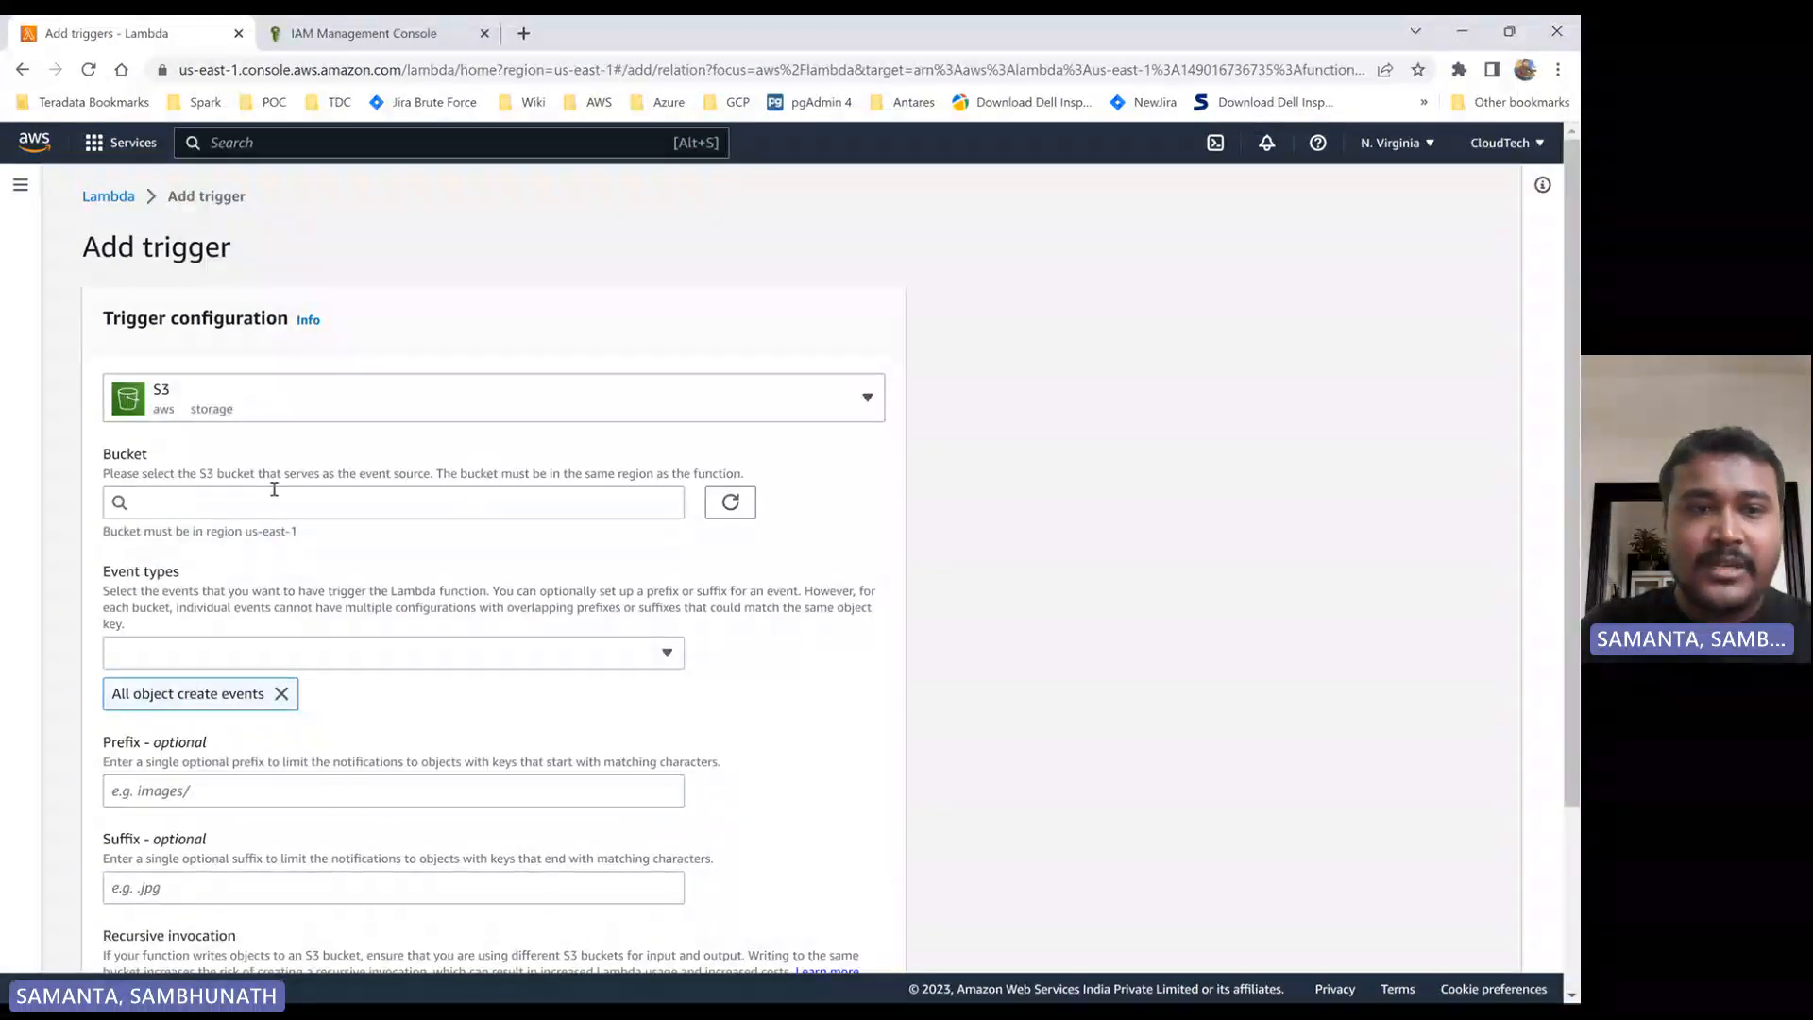
- Refresh the available buckets and set cloudtech-s3 as the trigger's event source bucket
left_click(748, 515)
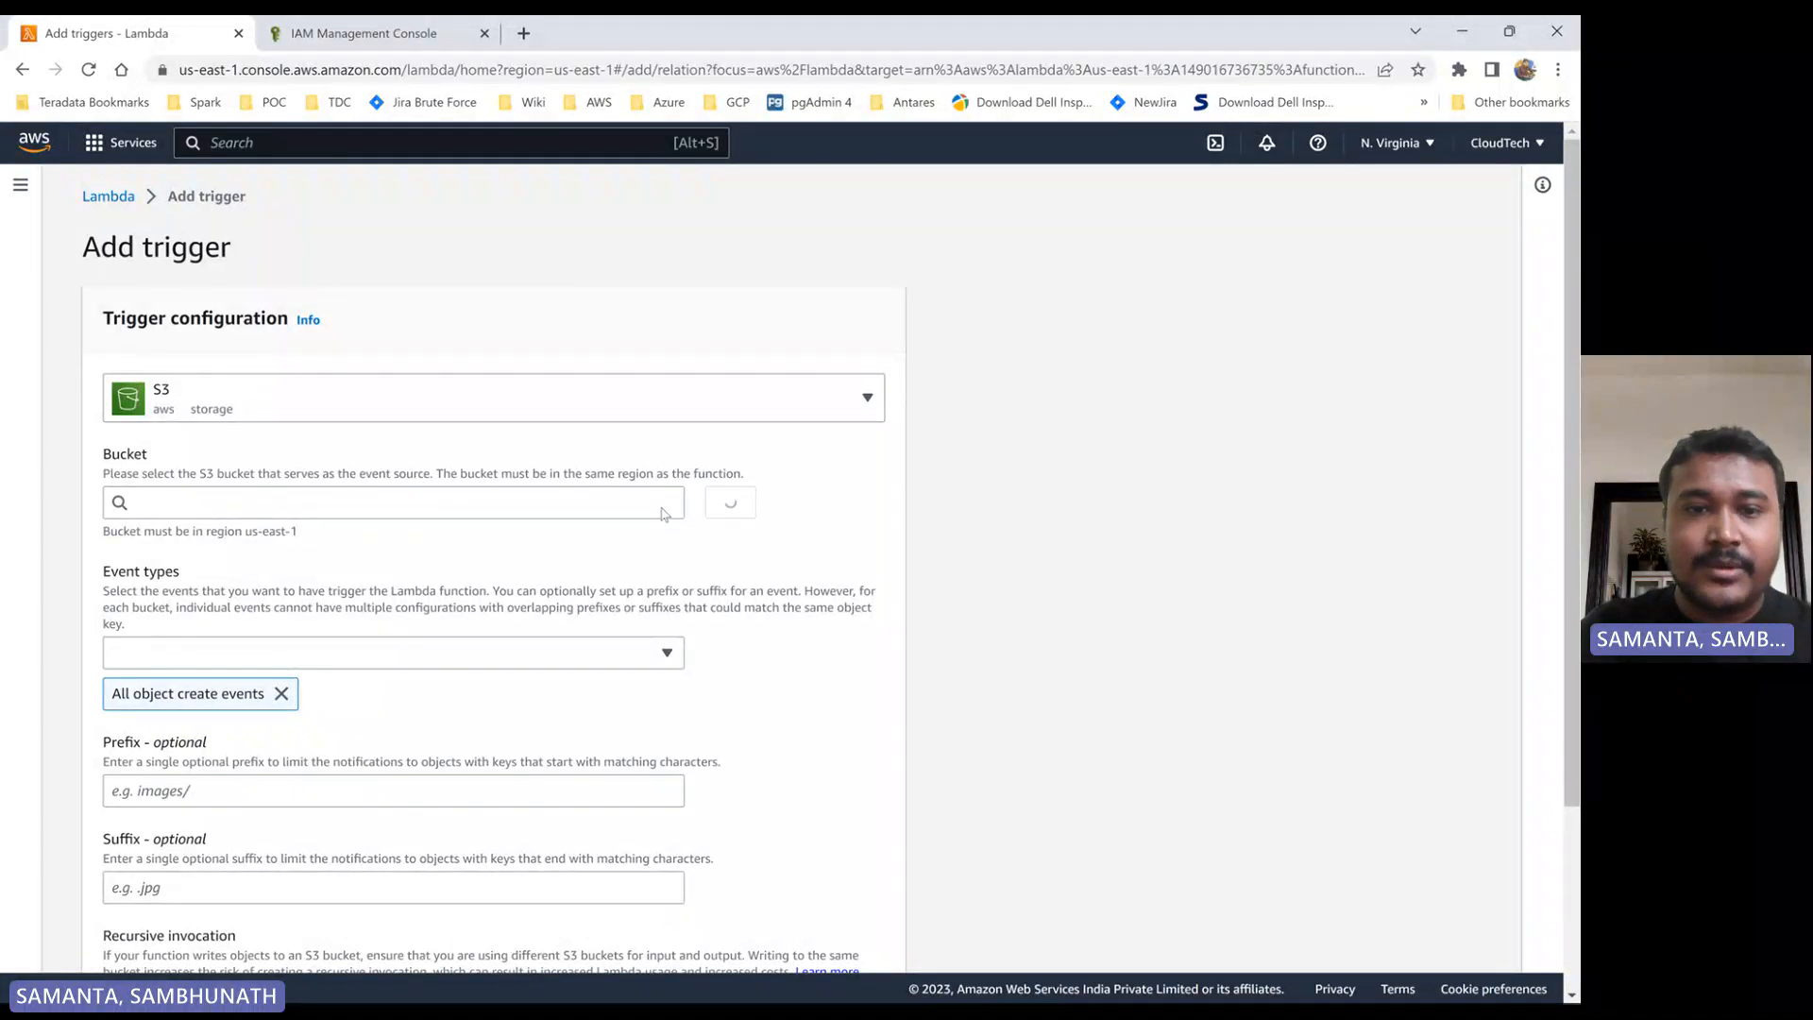
left_click(568, 505)
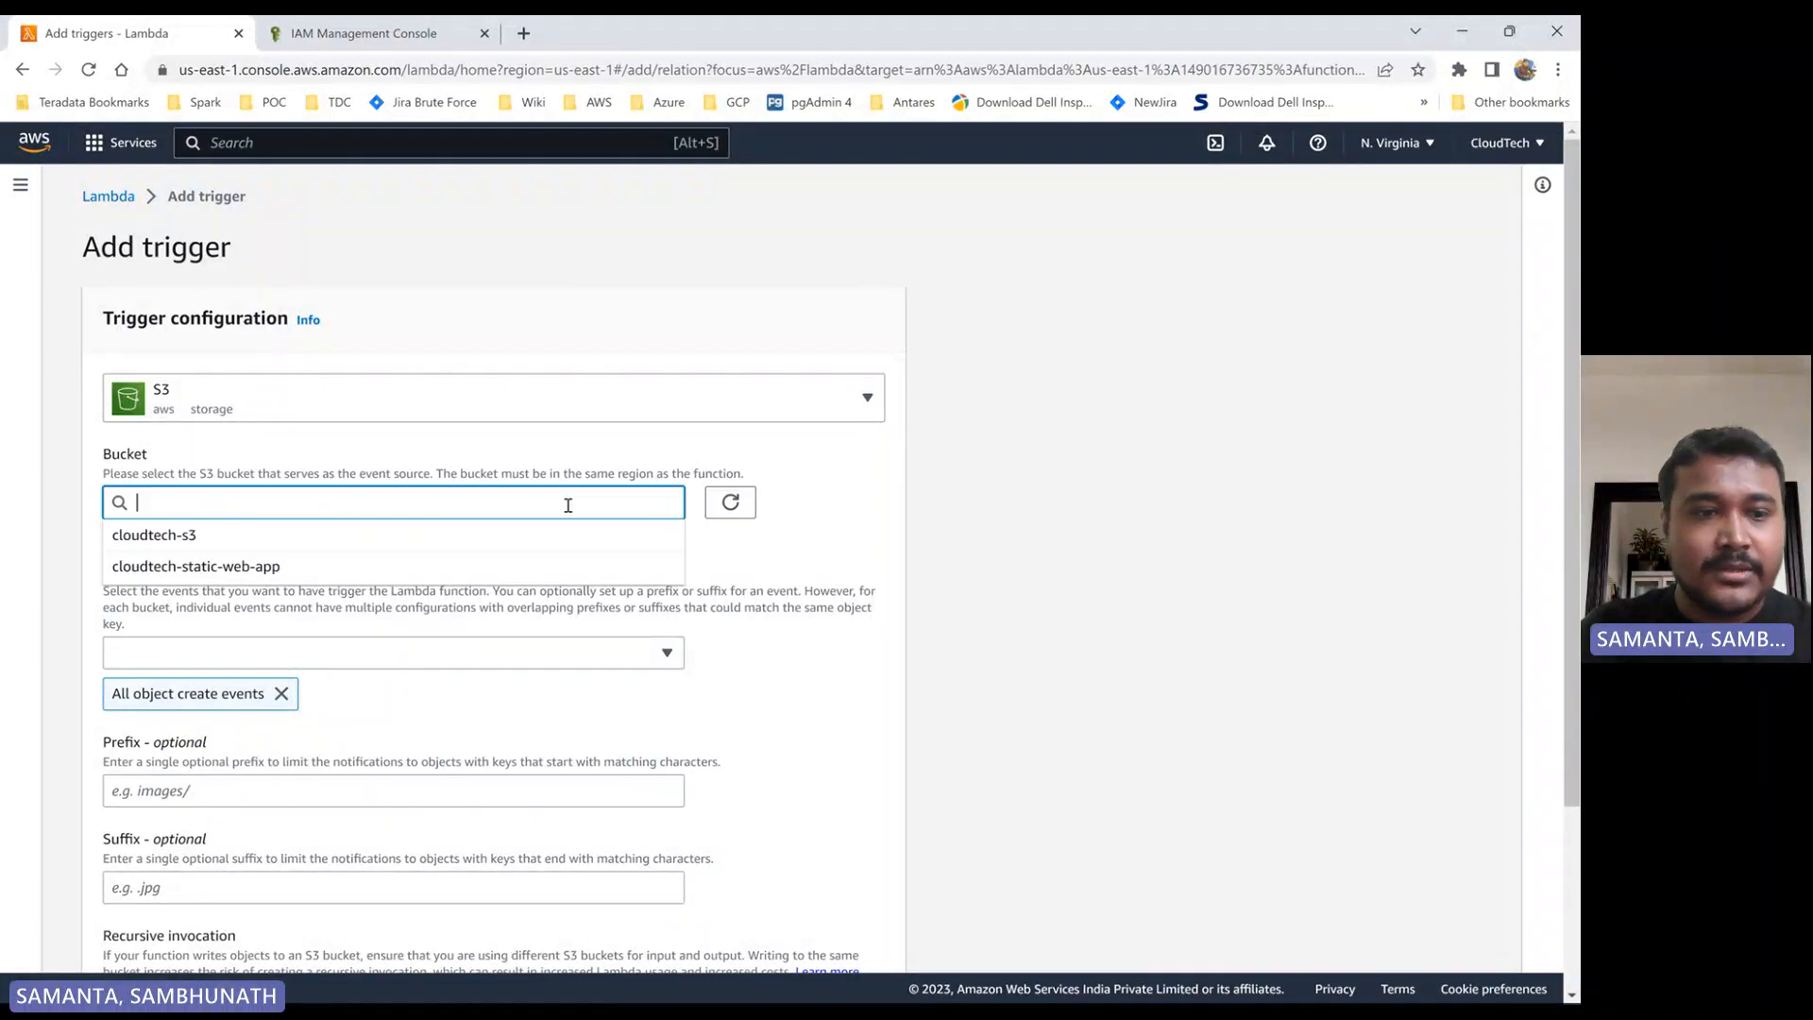
left_click(166, 536)
- Replace the trigger's all object create events type with PUT, leaving the prefix and suffix blank
scroll(457, 534, "down", 2)
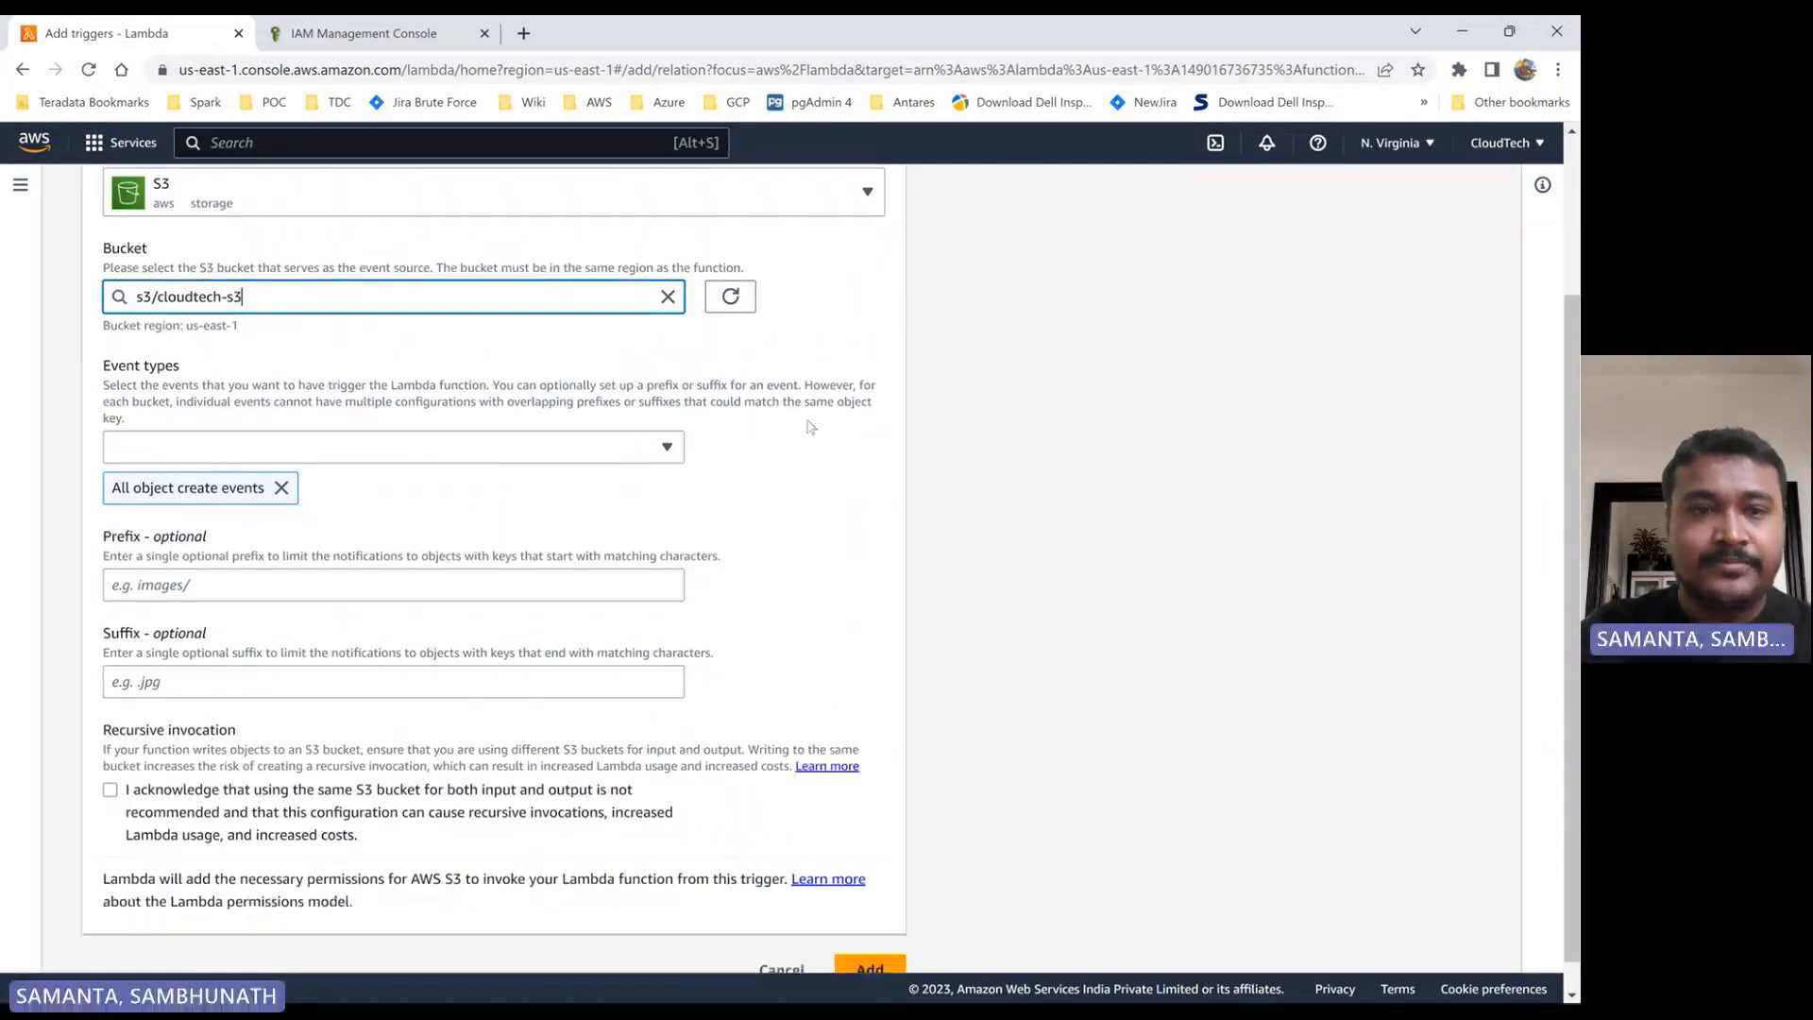
left_click(281, 487)
left_click(492, 454)
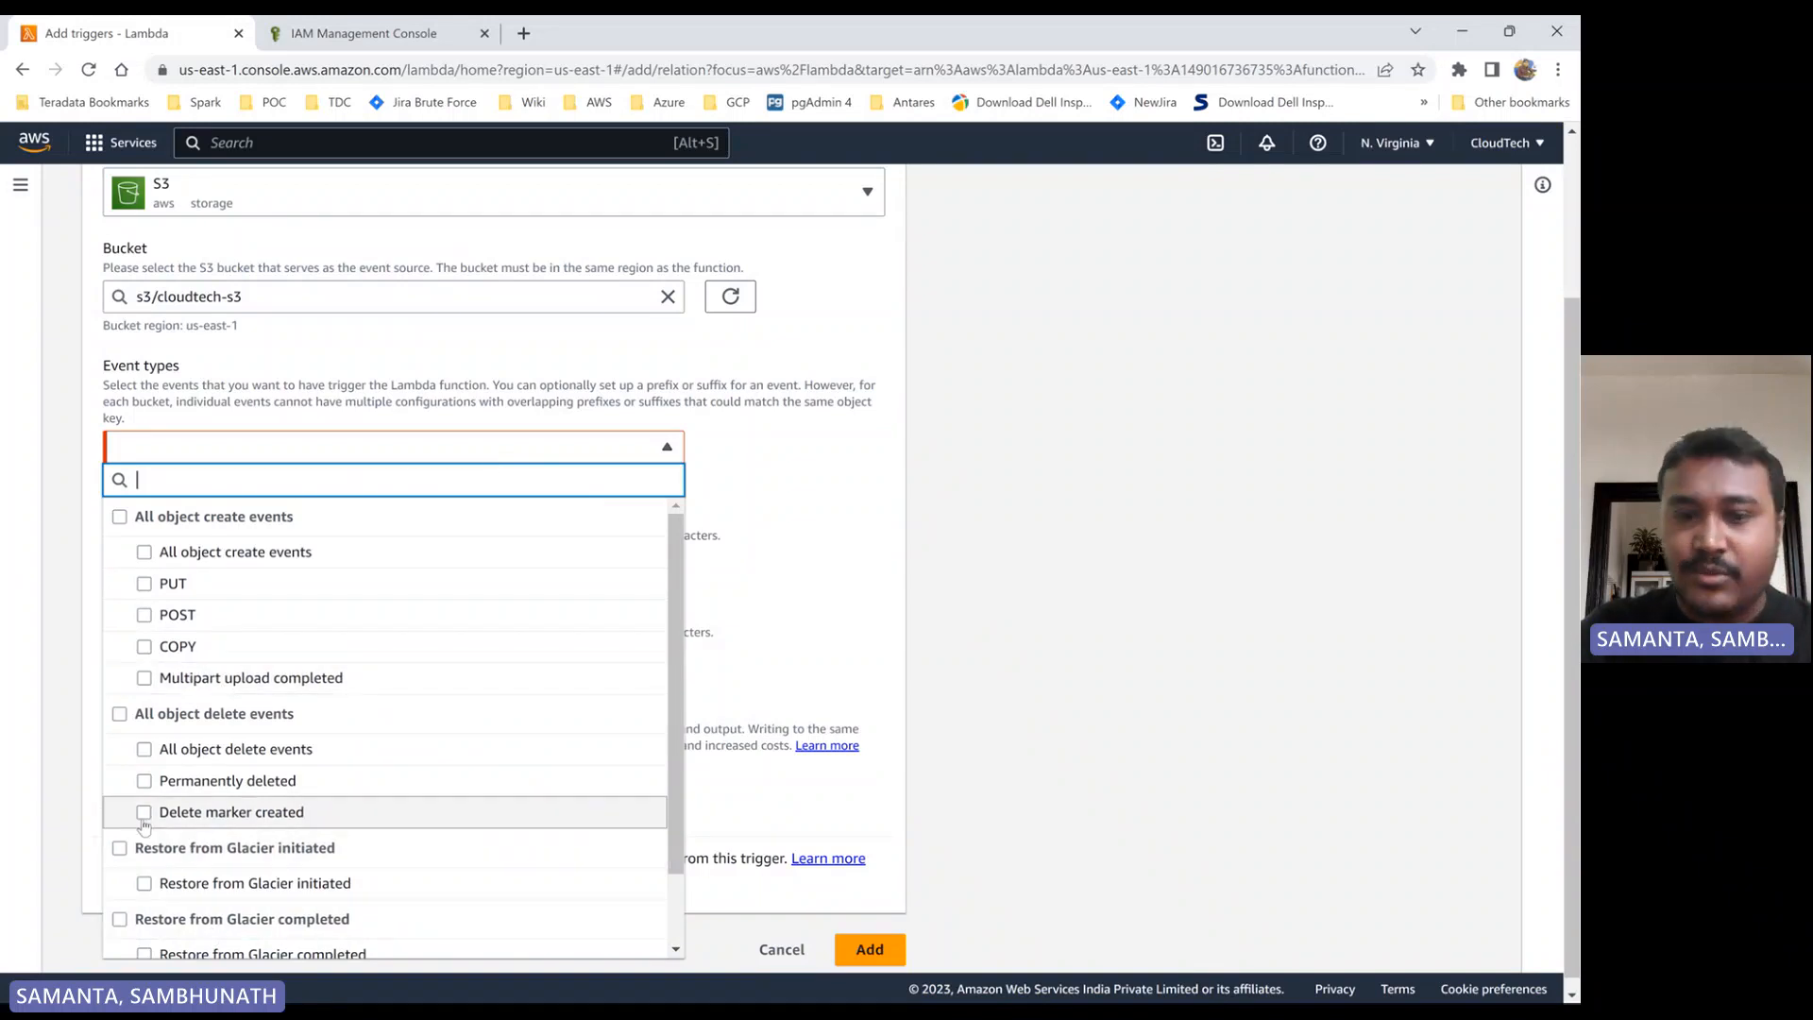
left_click(145, 584)
left_click(805, 497)
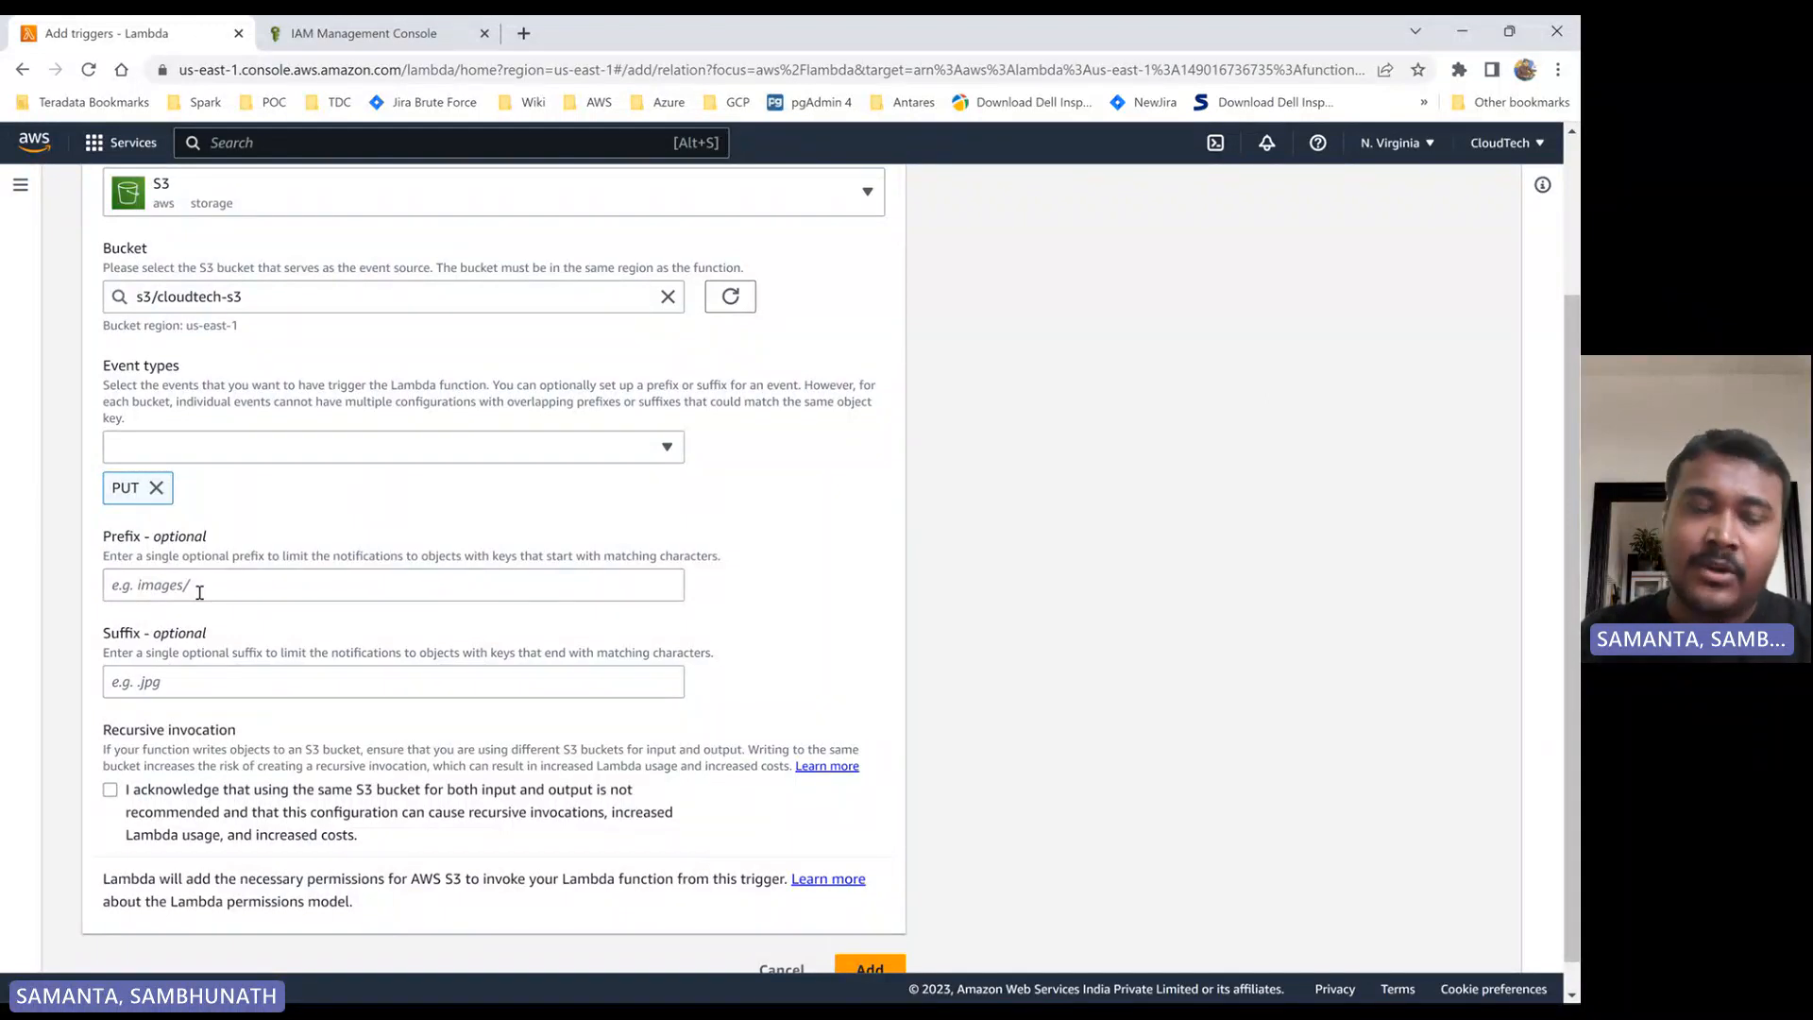
left_click(174, 688)
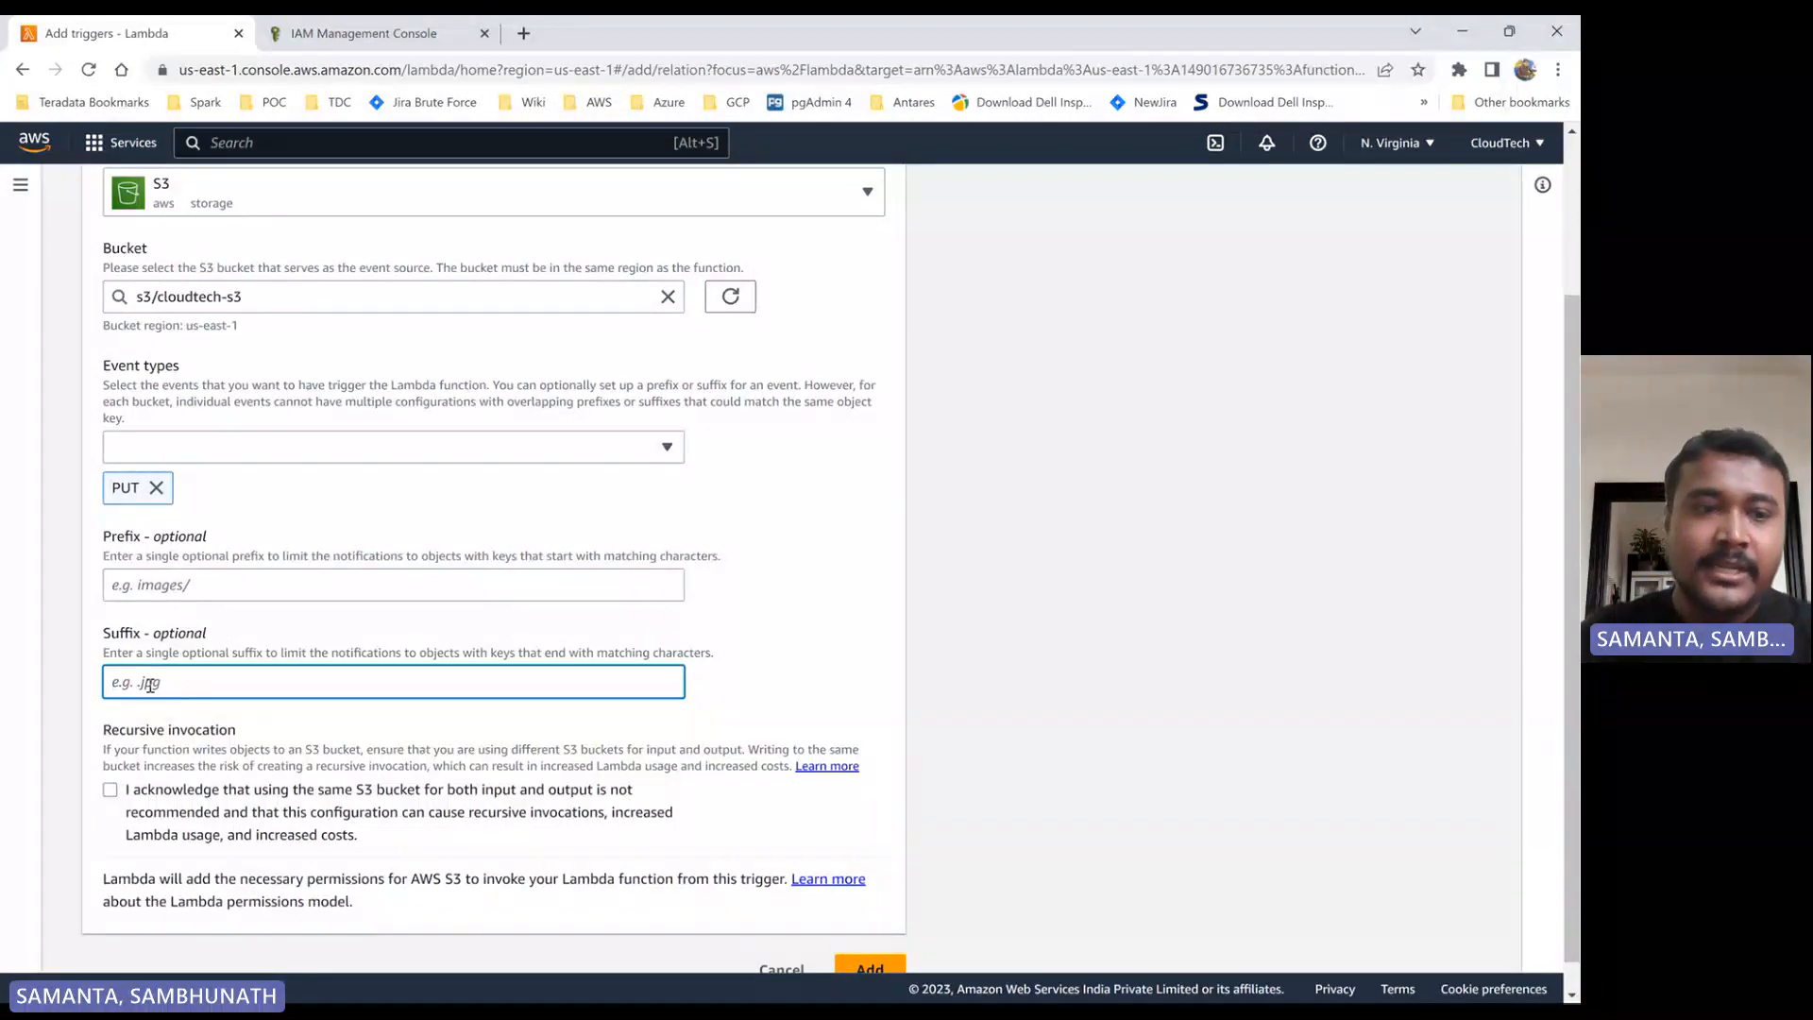
left_click(200, 584)
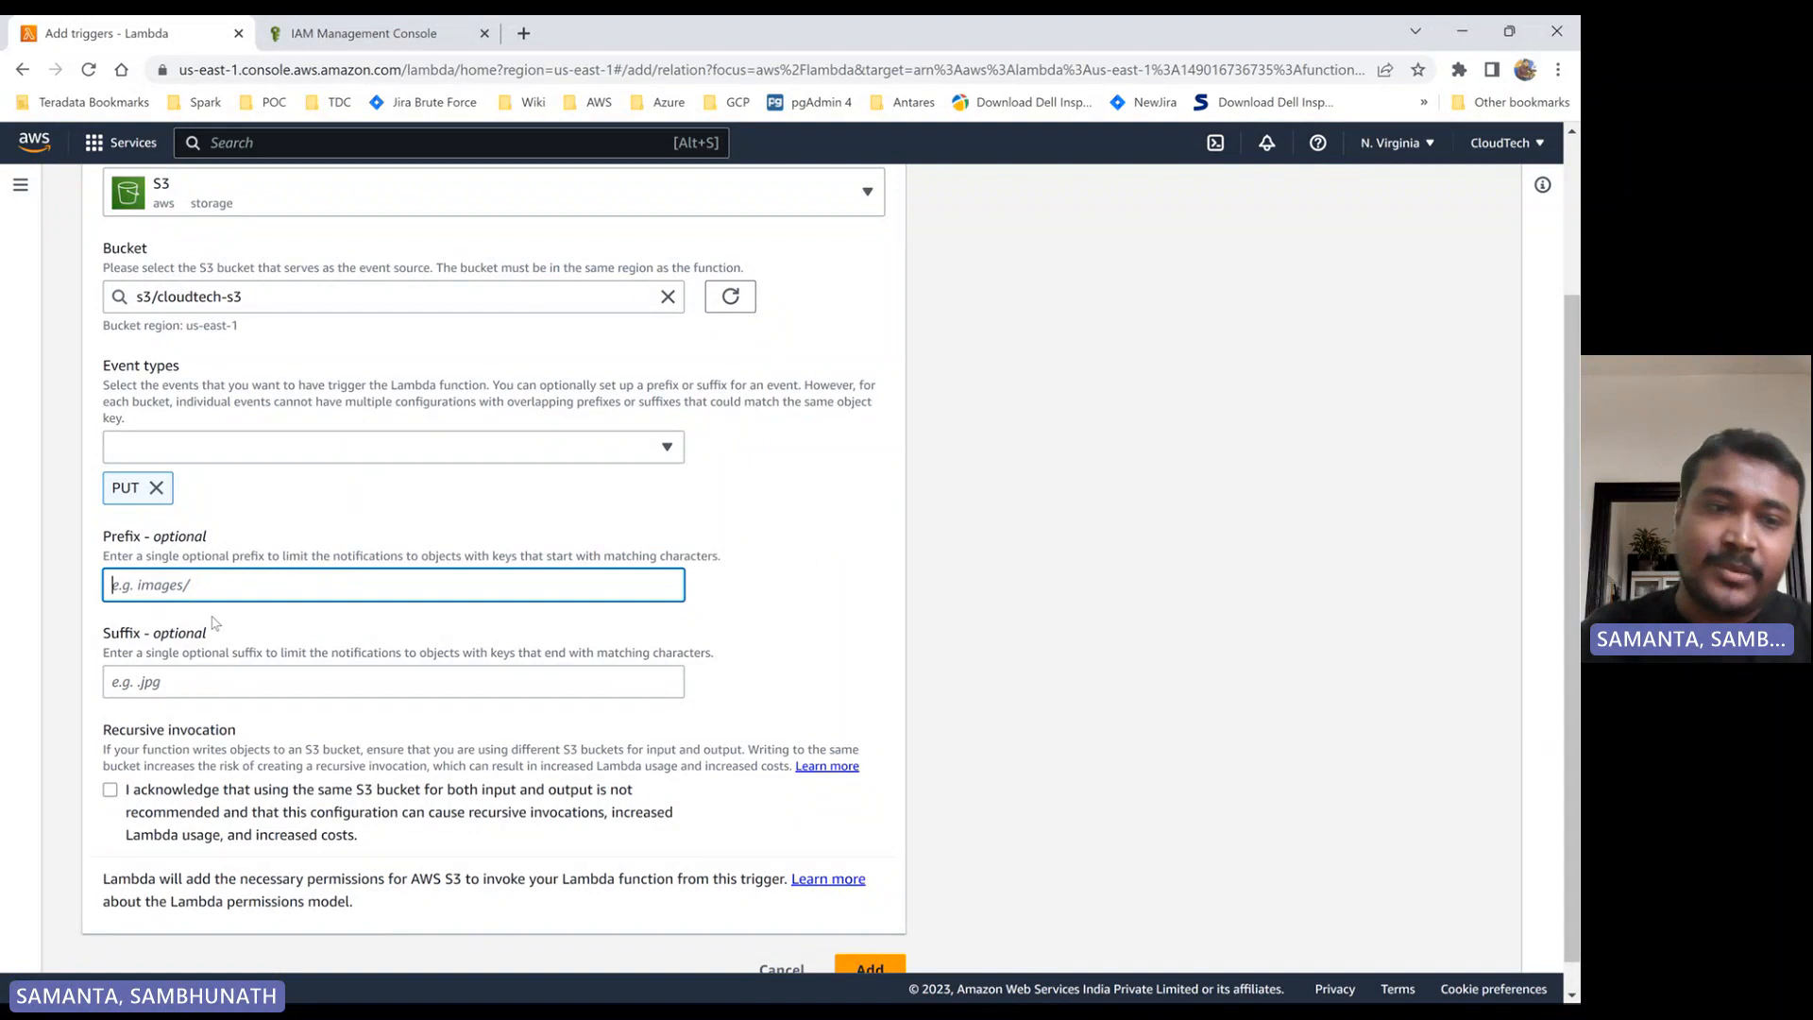
- Acknowledge the recursive invocation notice and try to add the S3 trigger
left_click(111, 793)
scroll(111, 793, "down", 1)
left_click(887, 939)
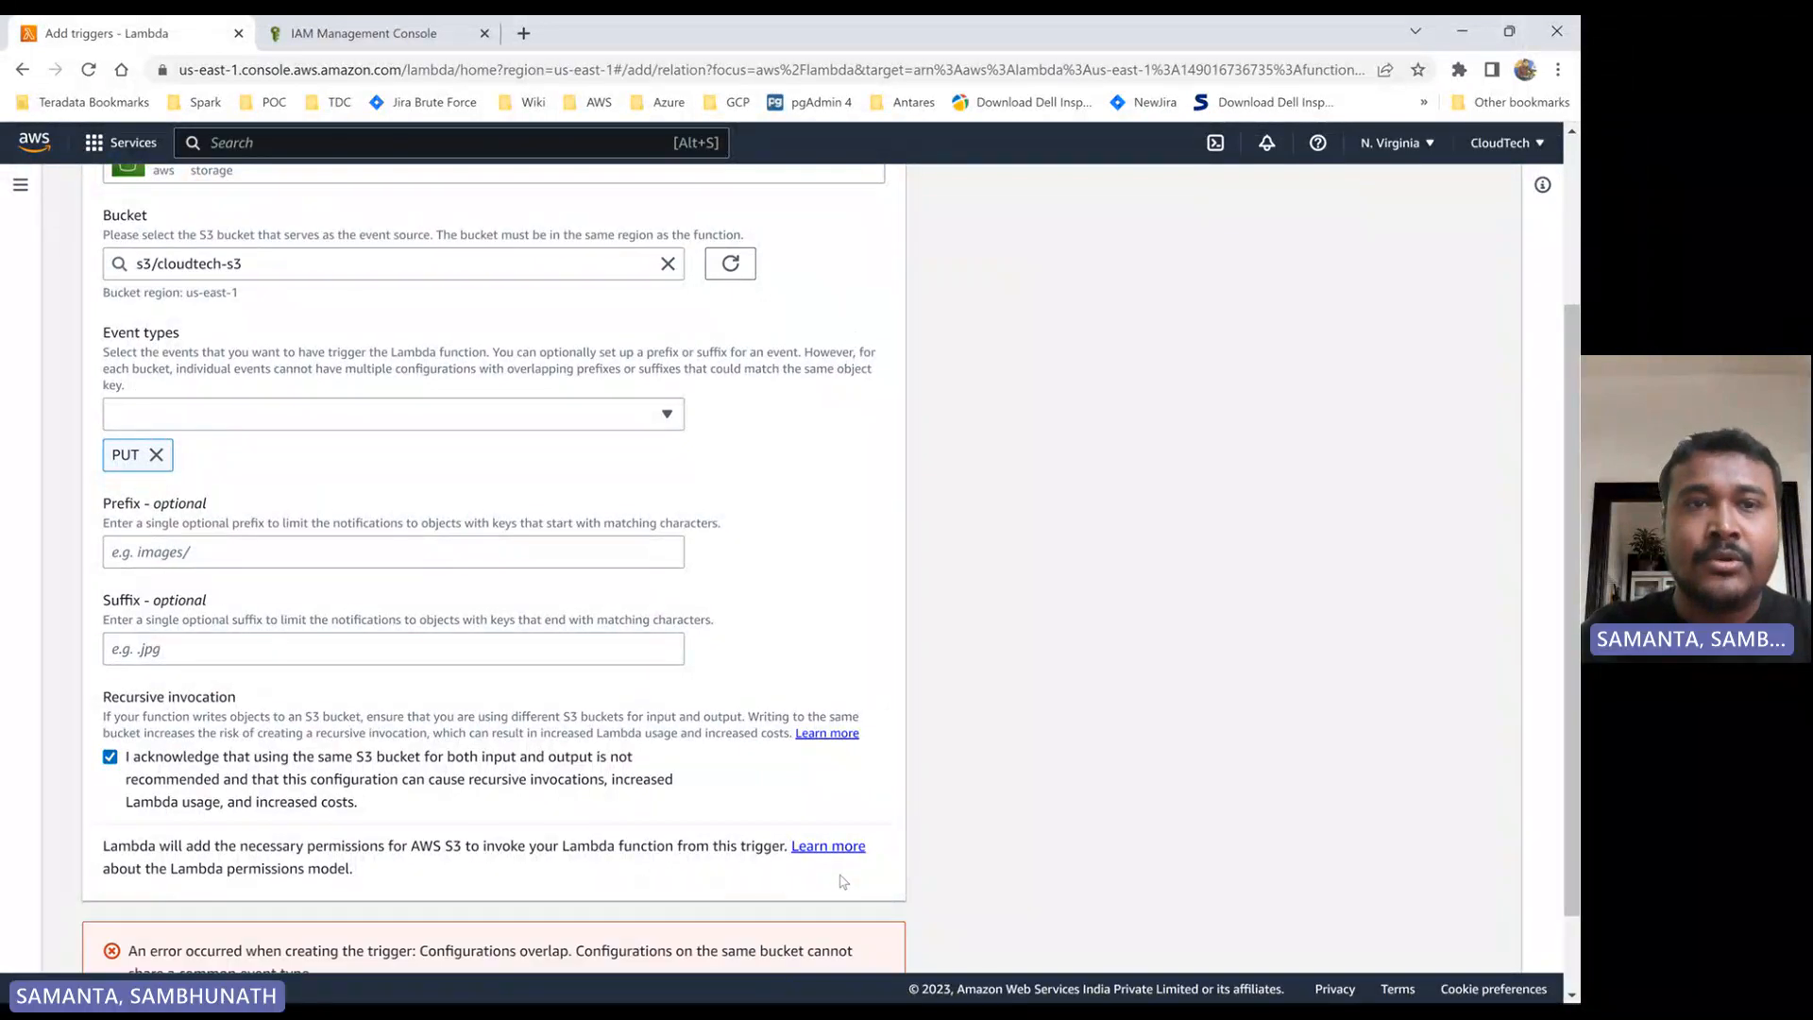
scroll(878, 831, "down", 1)
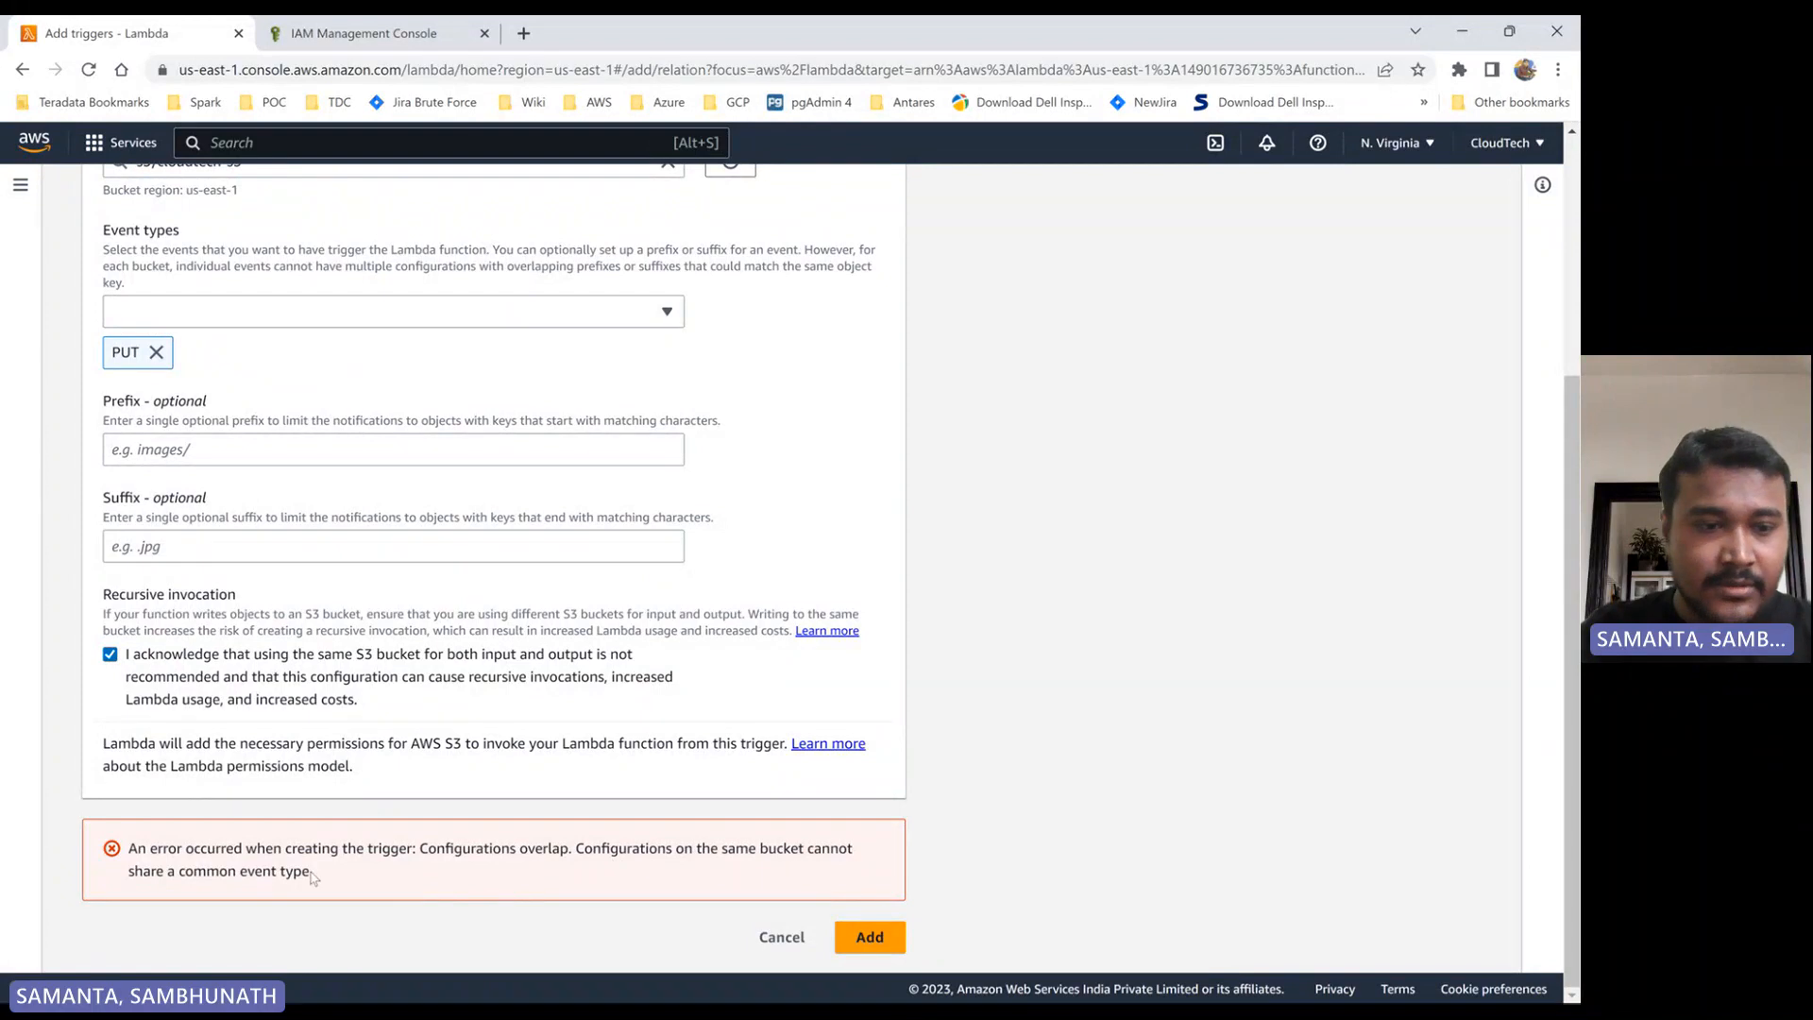
- Change the trigger's bucket to cloudtech-static-web-app and add the trigger
scroll(287, 836, "up", 4)
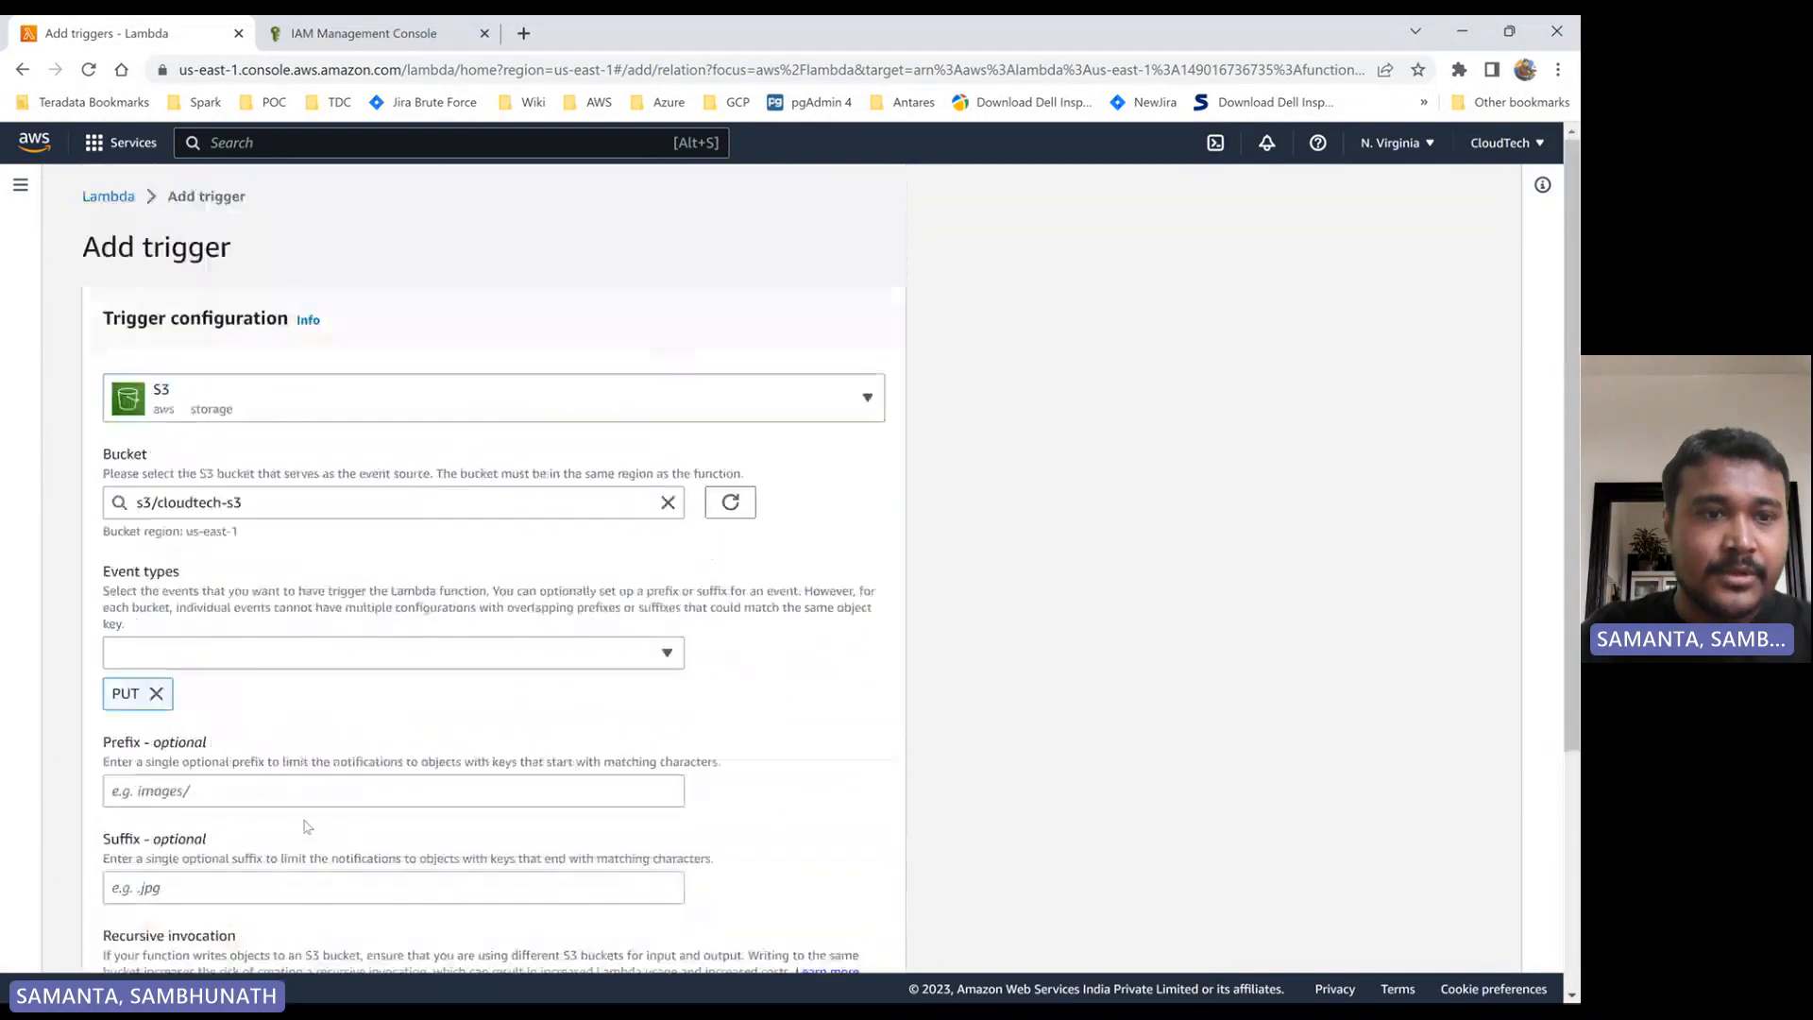
left_click(667, 501)
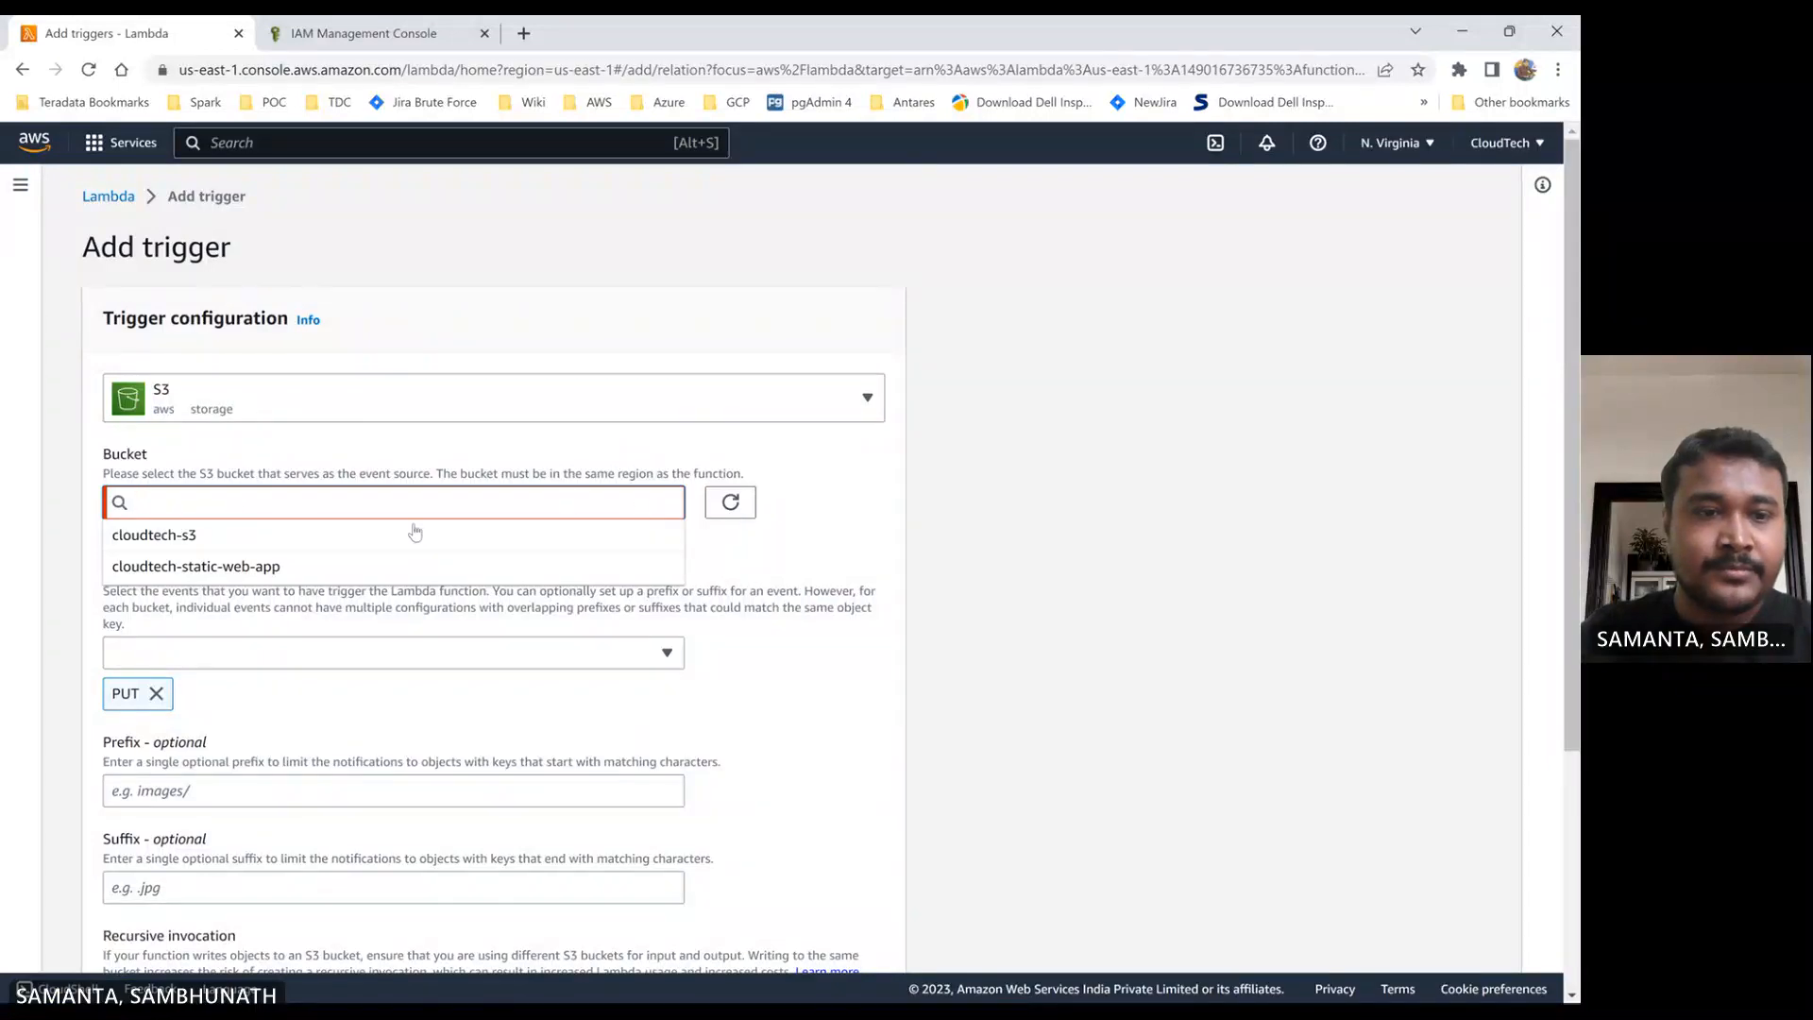
left_click(251, 567)
scroll(396, 708, "down", 4)
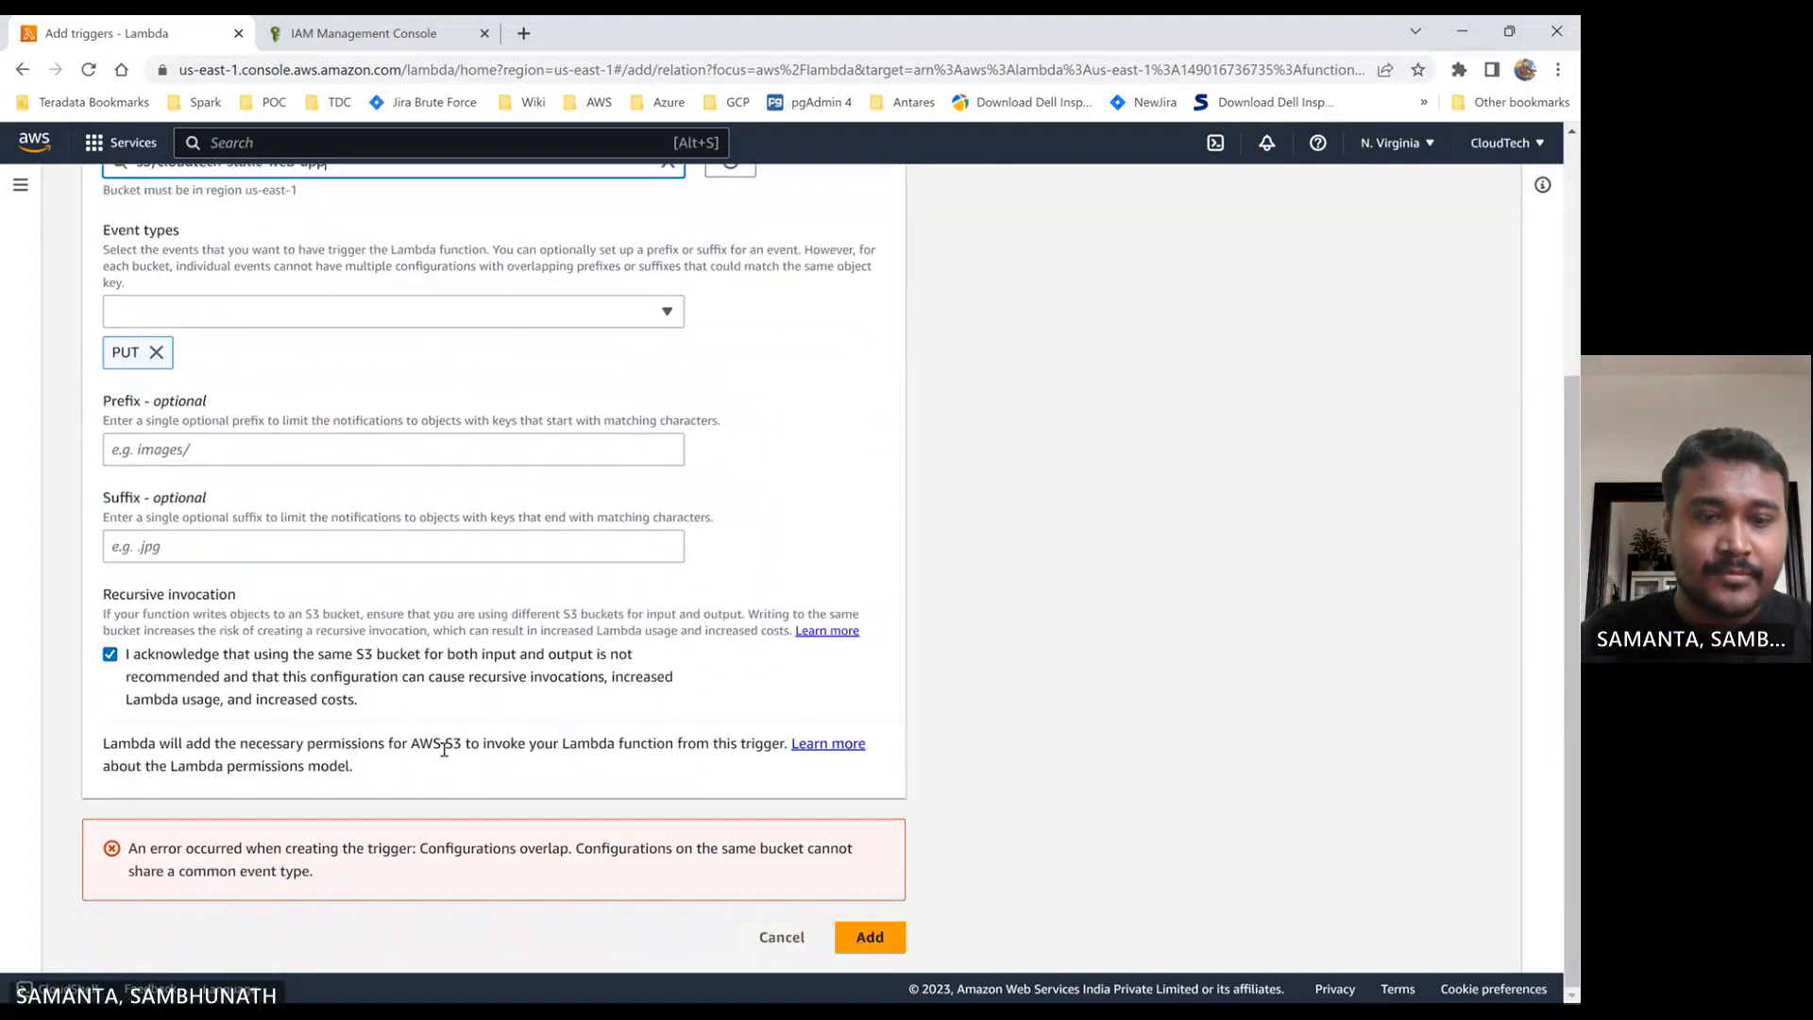
left_click(869, 936)
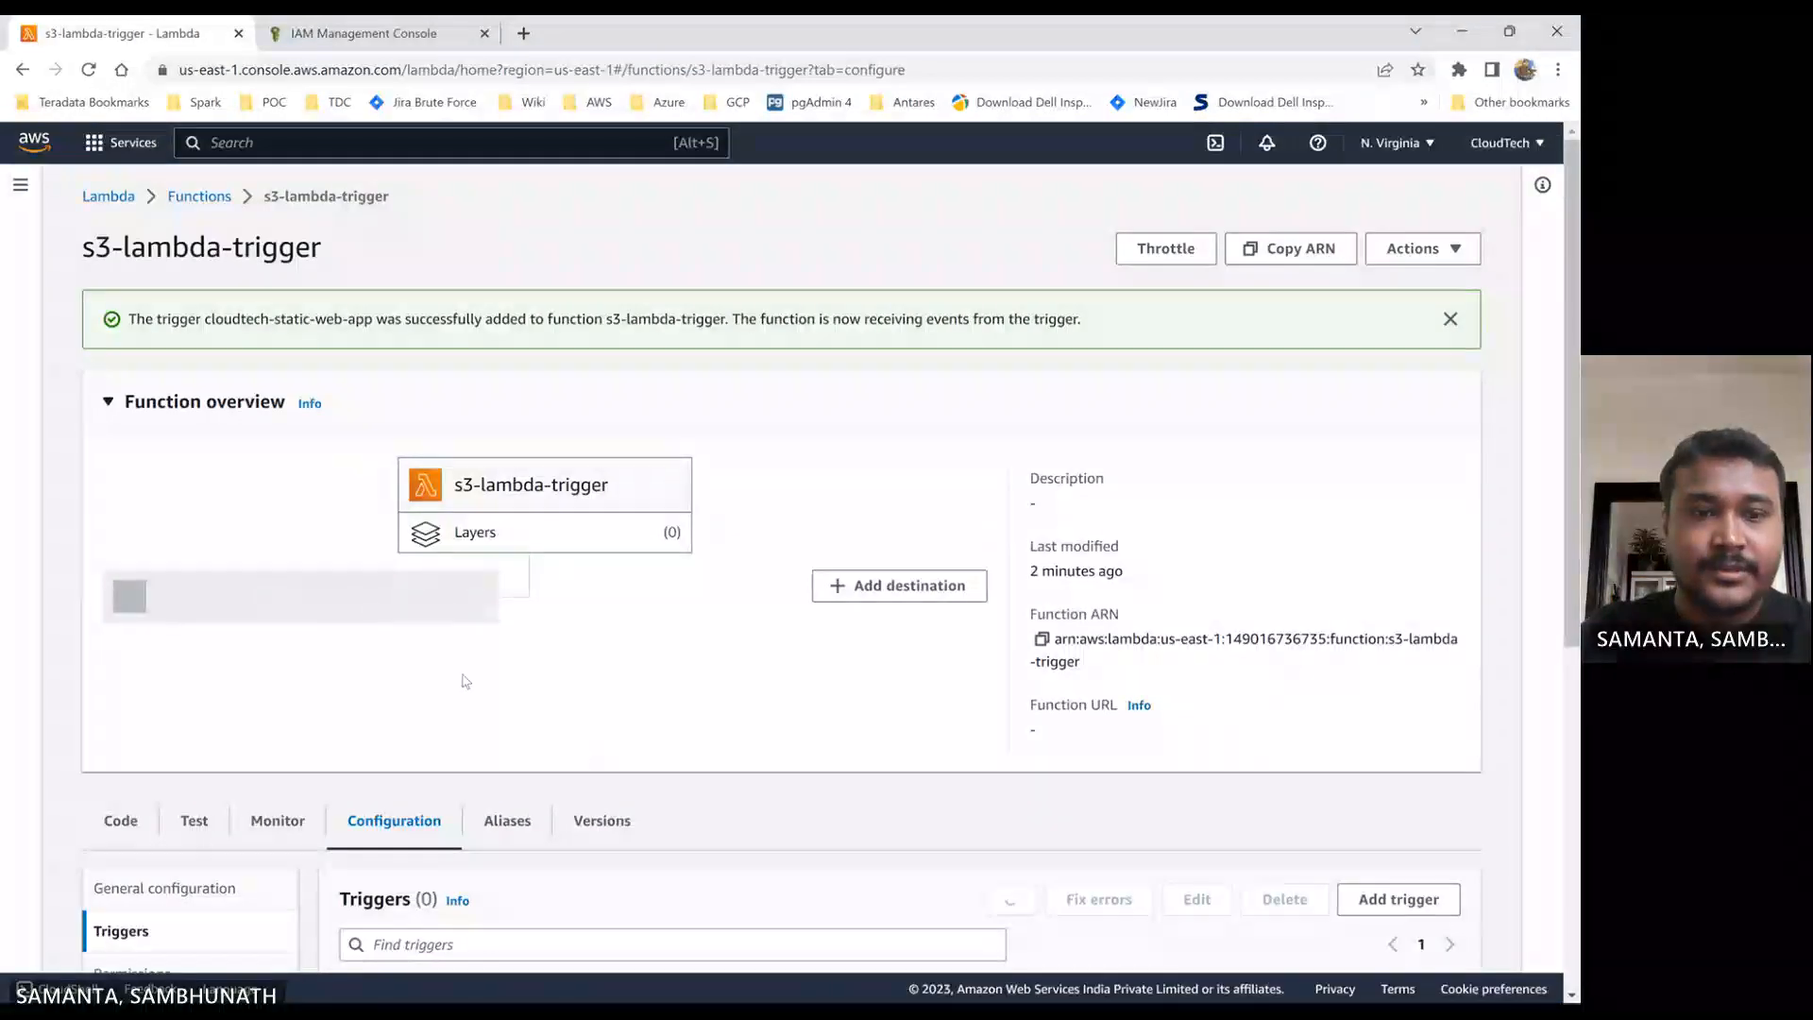
- Check the new S3 trigger in the function's configuration, and return to the function's code
scroll(658, 727, "down", 6)
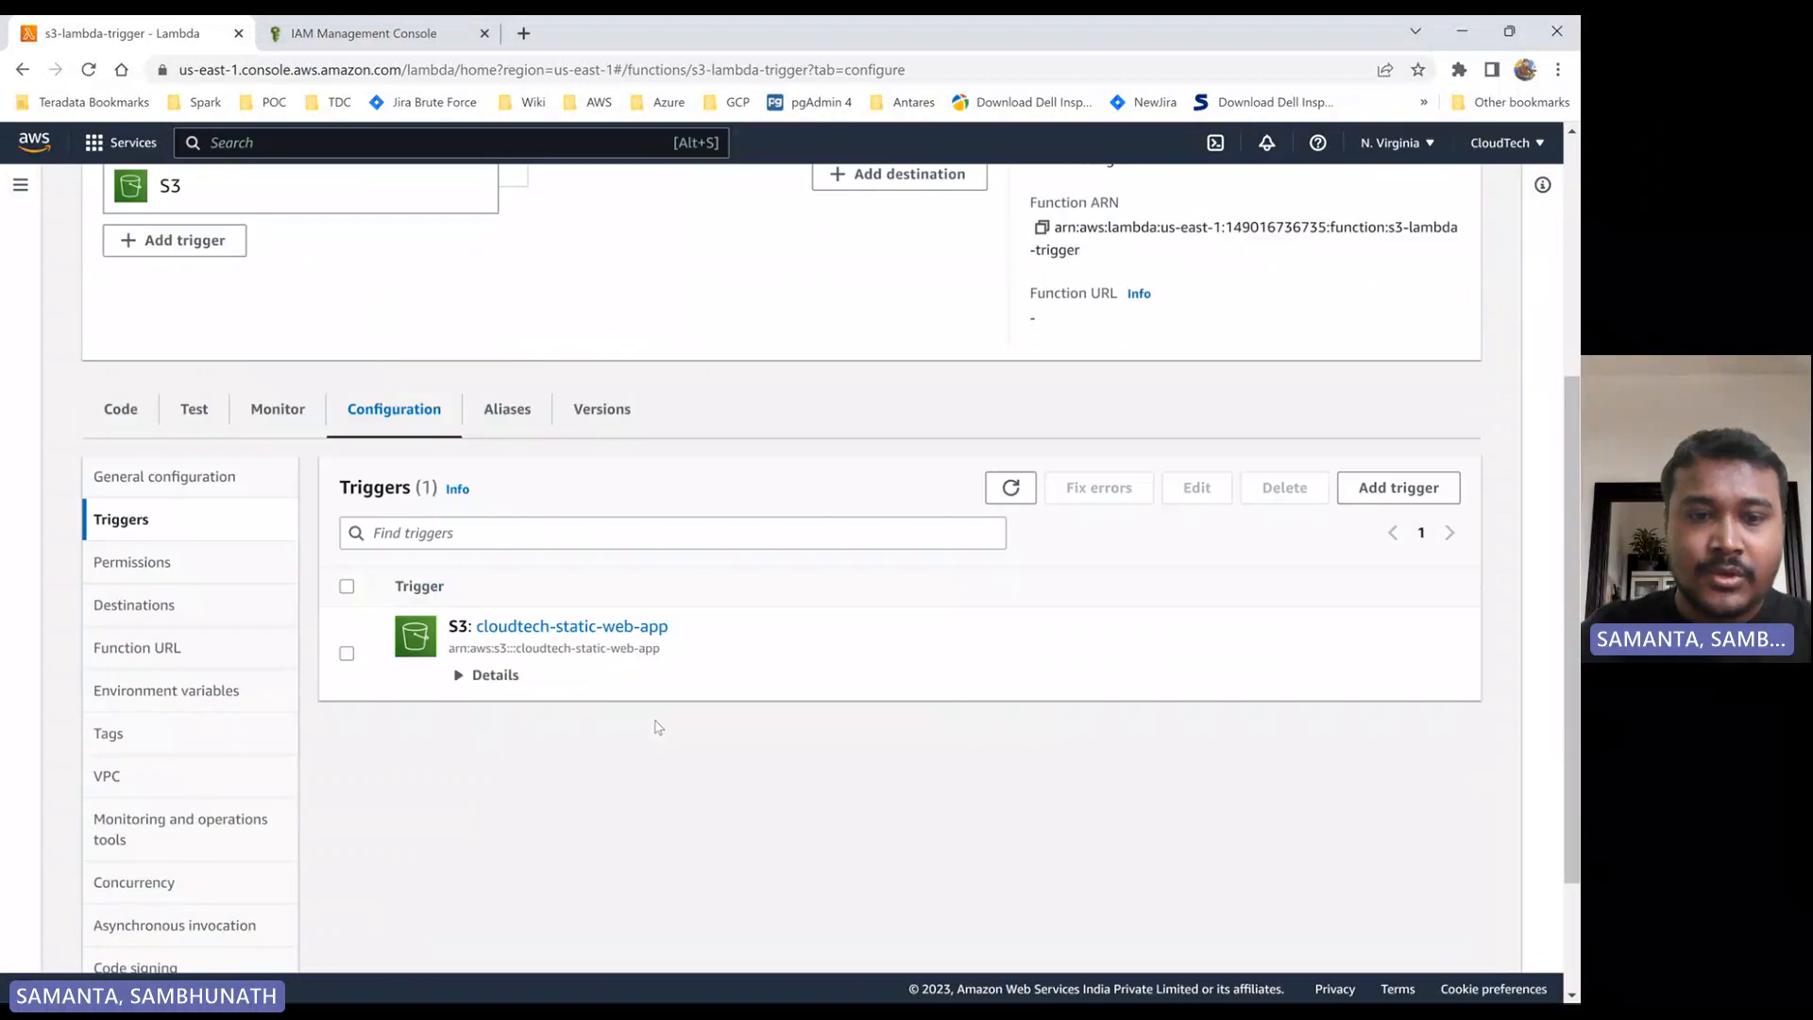
scroll(154, 496, "up", 4)
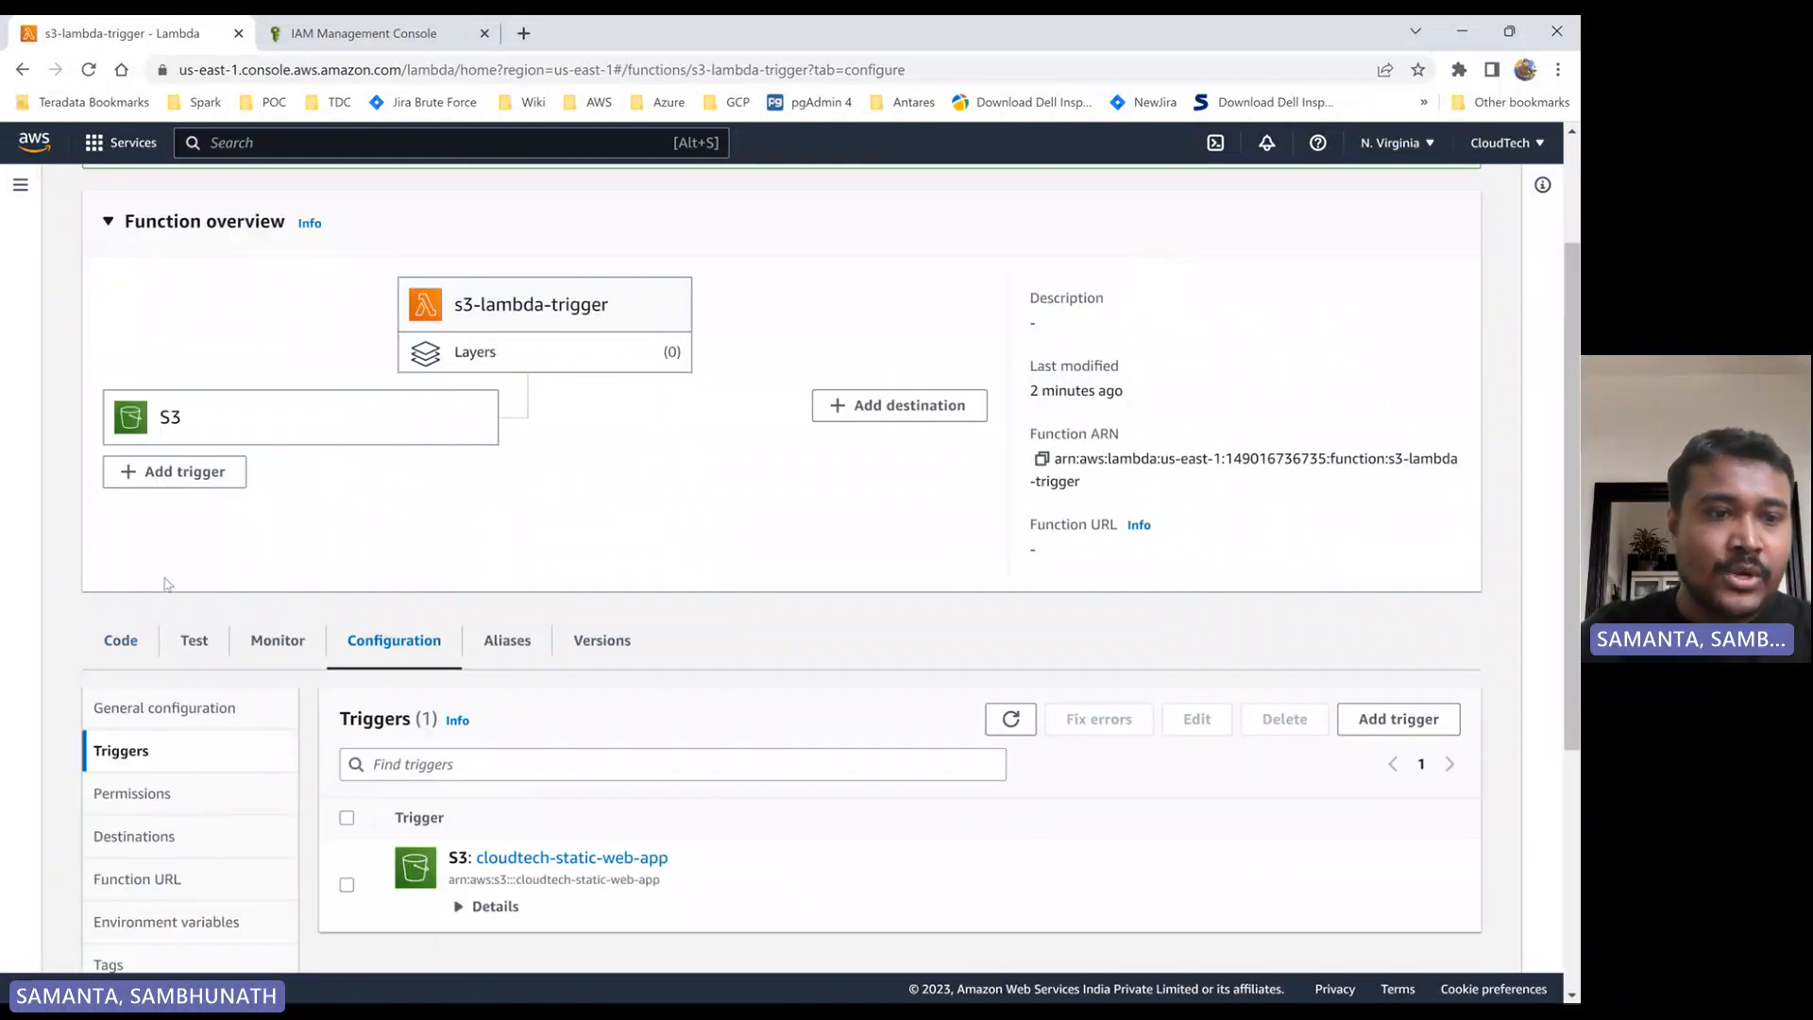
left_click(114, 640)
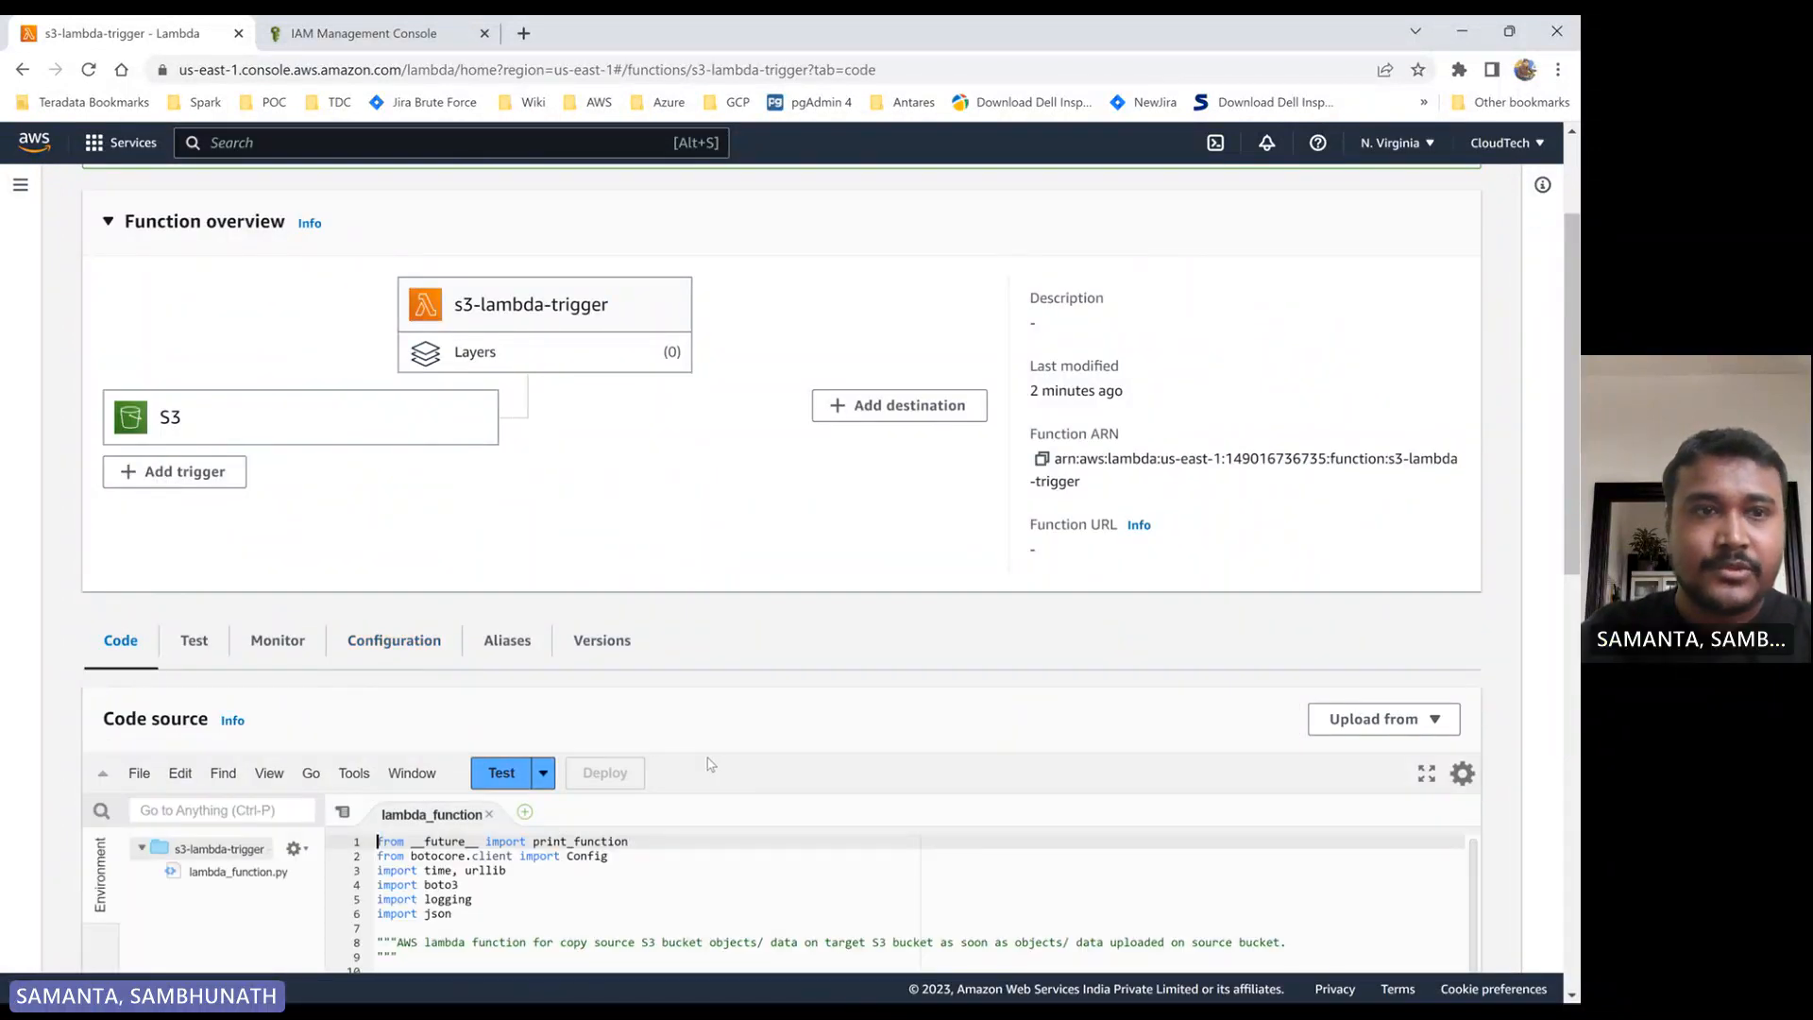
scroll(168, 324, "up", 2)
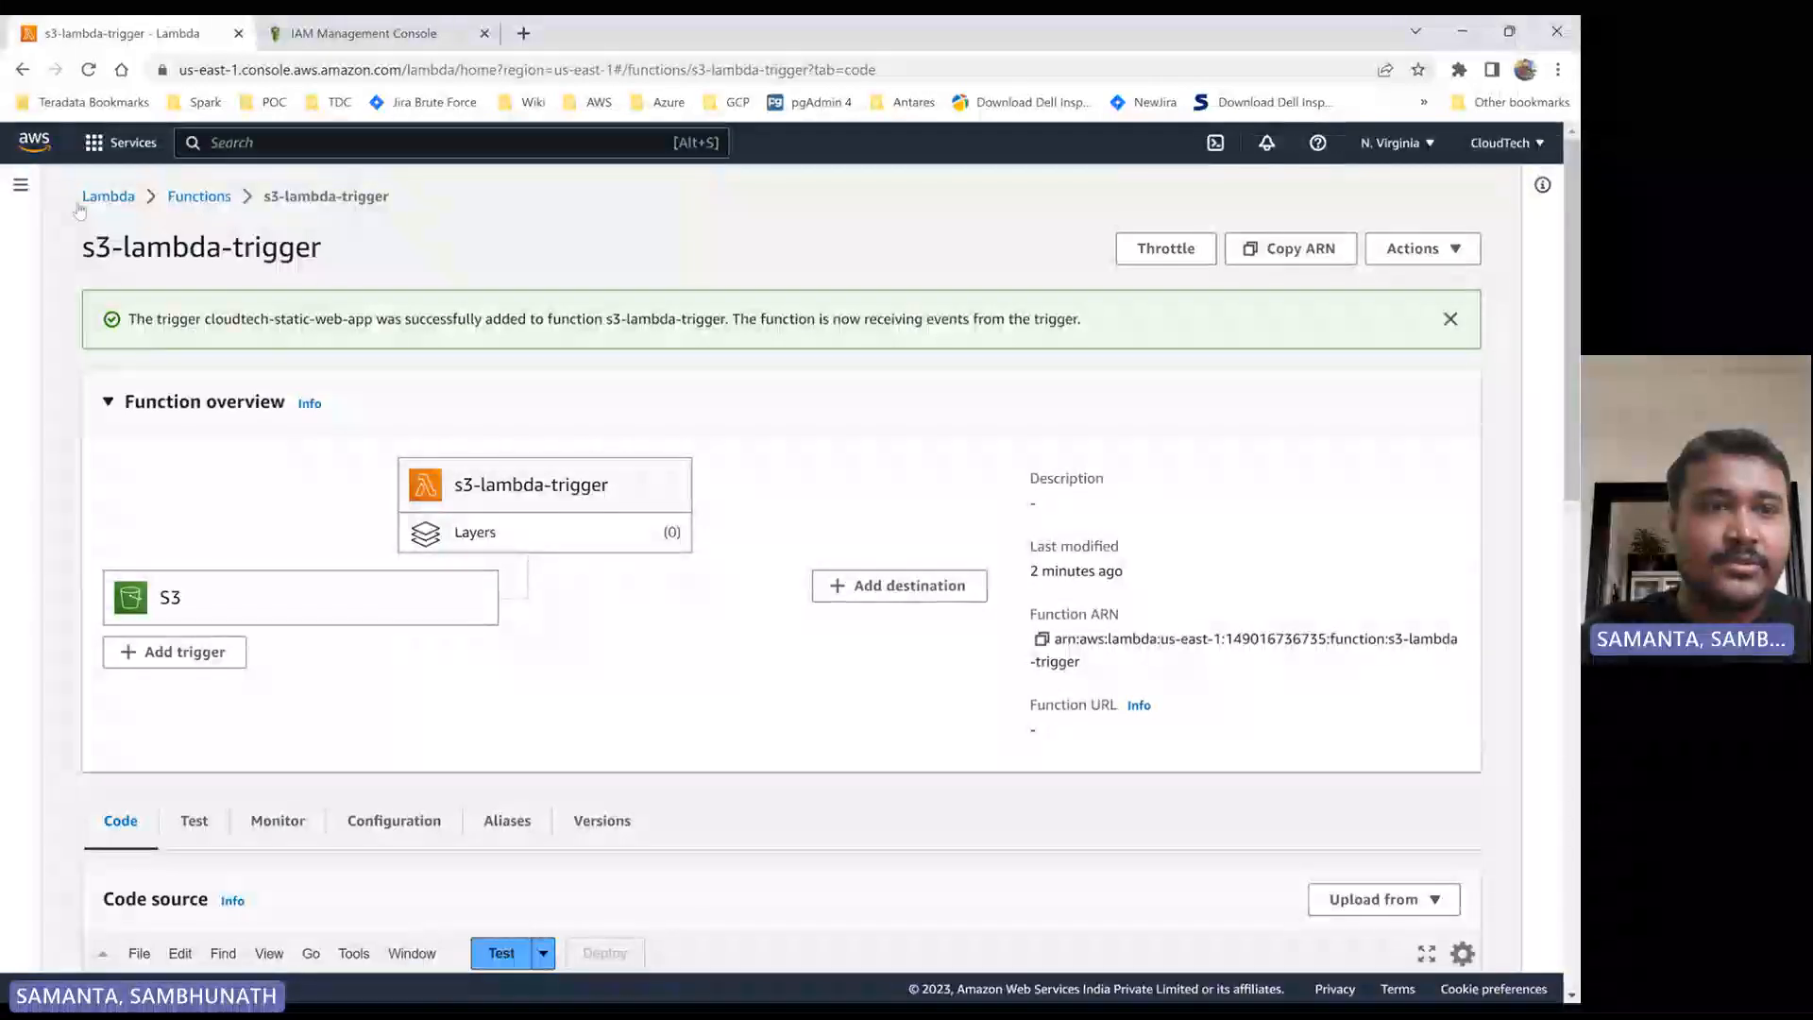
- Open the AWS console home in a new tab, go to S3, and open the cloudtech-s3 bucket
middle_click(21, 140)
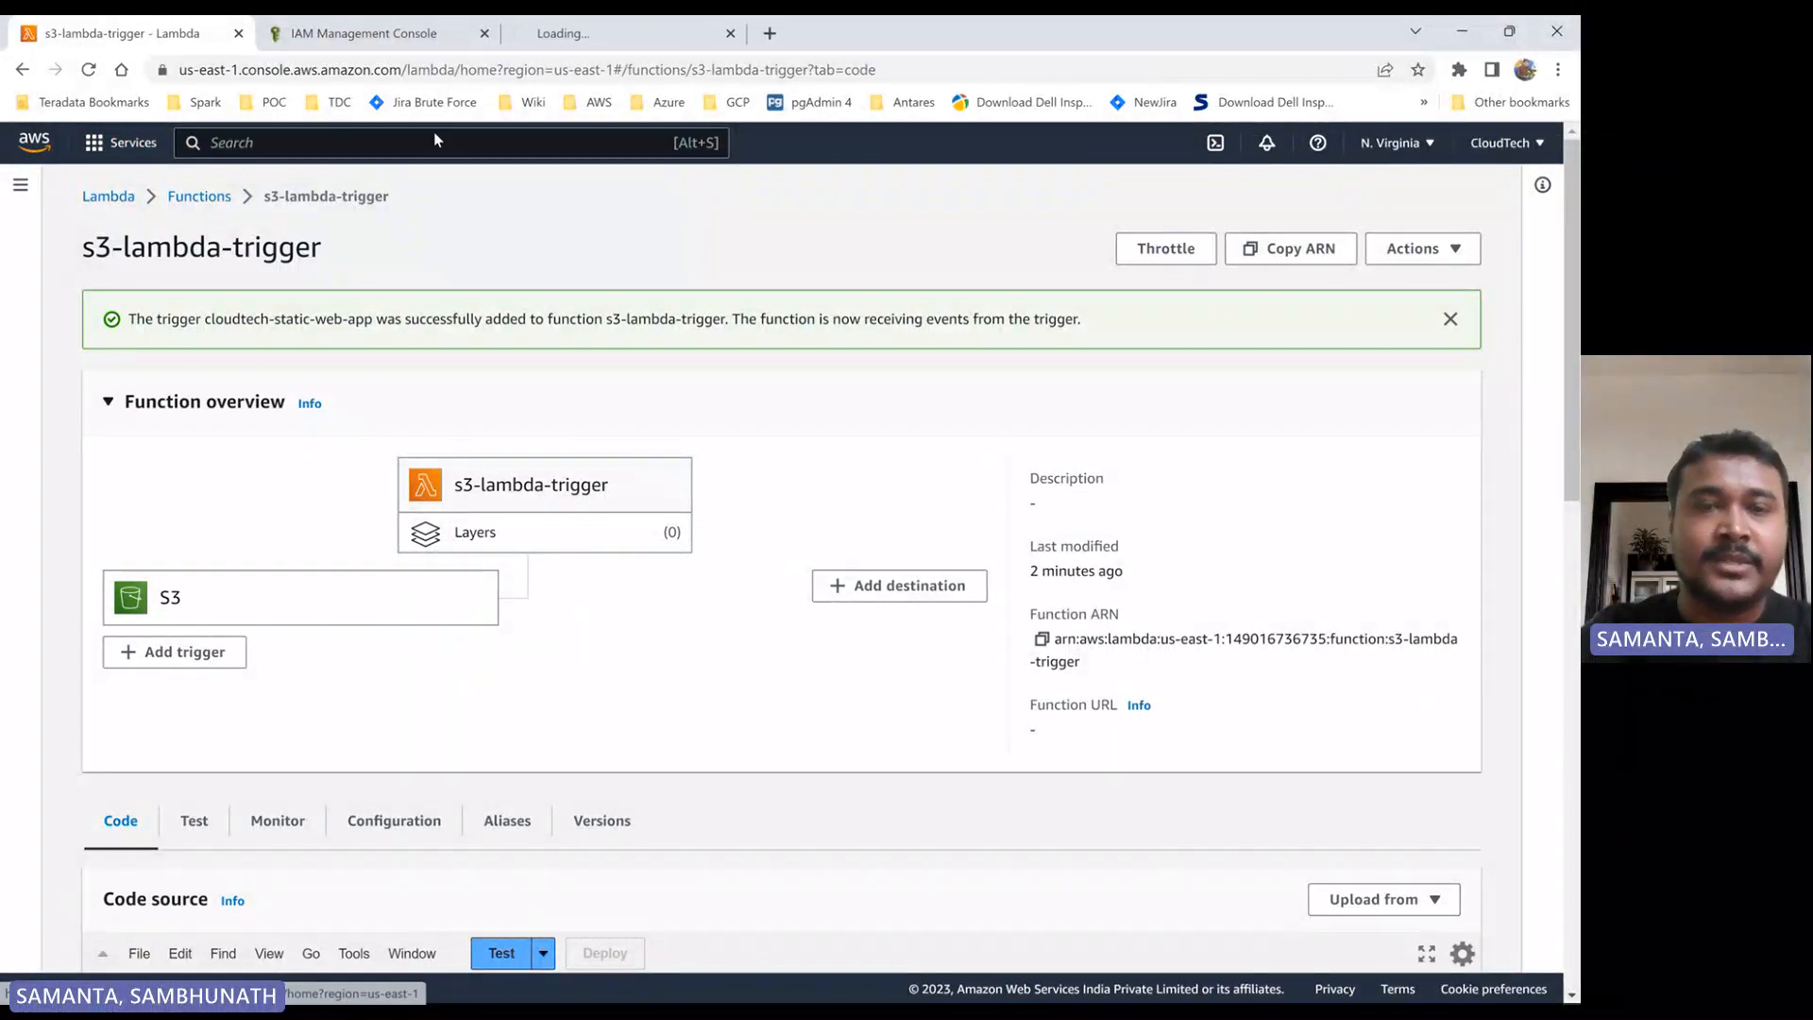
left_click(605, 33)
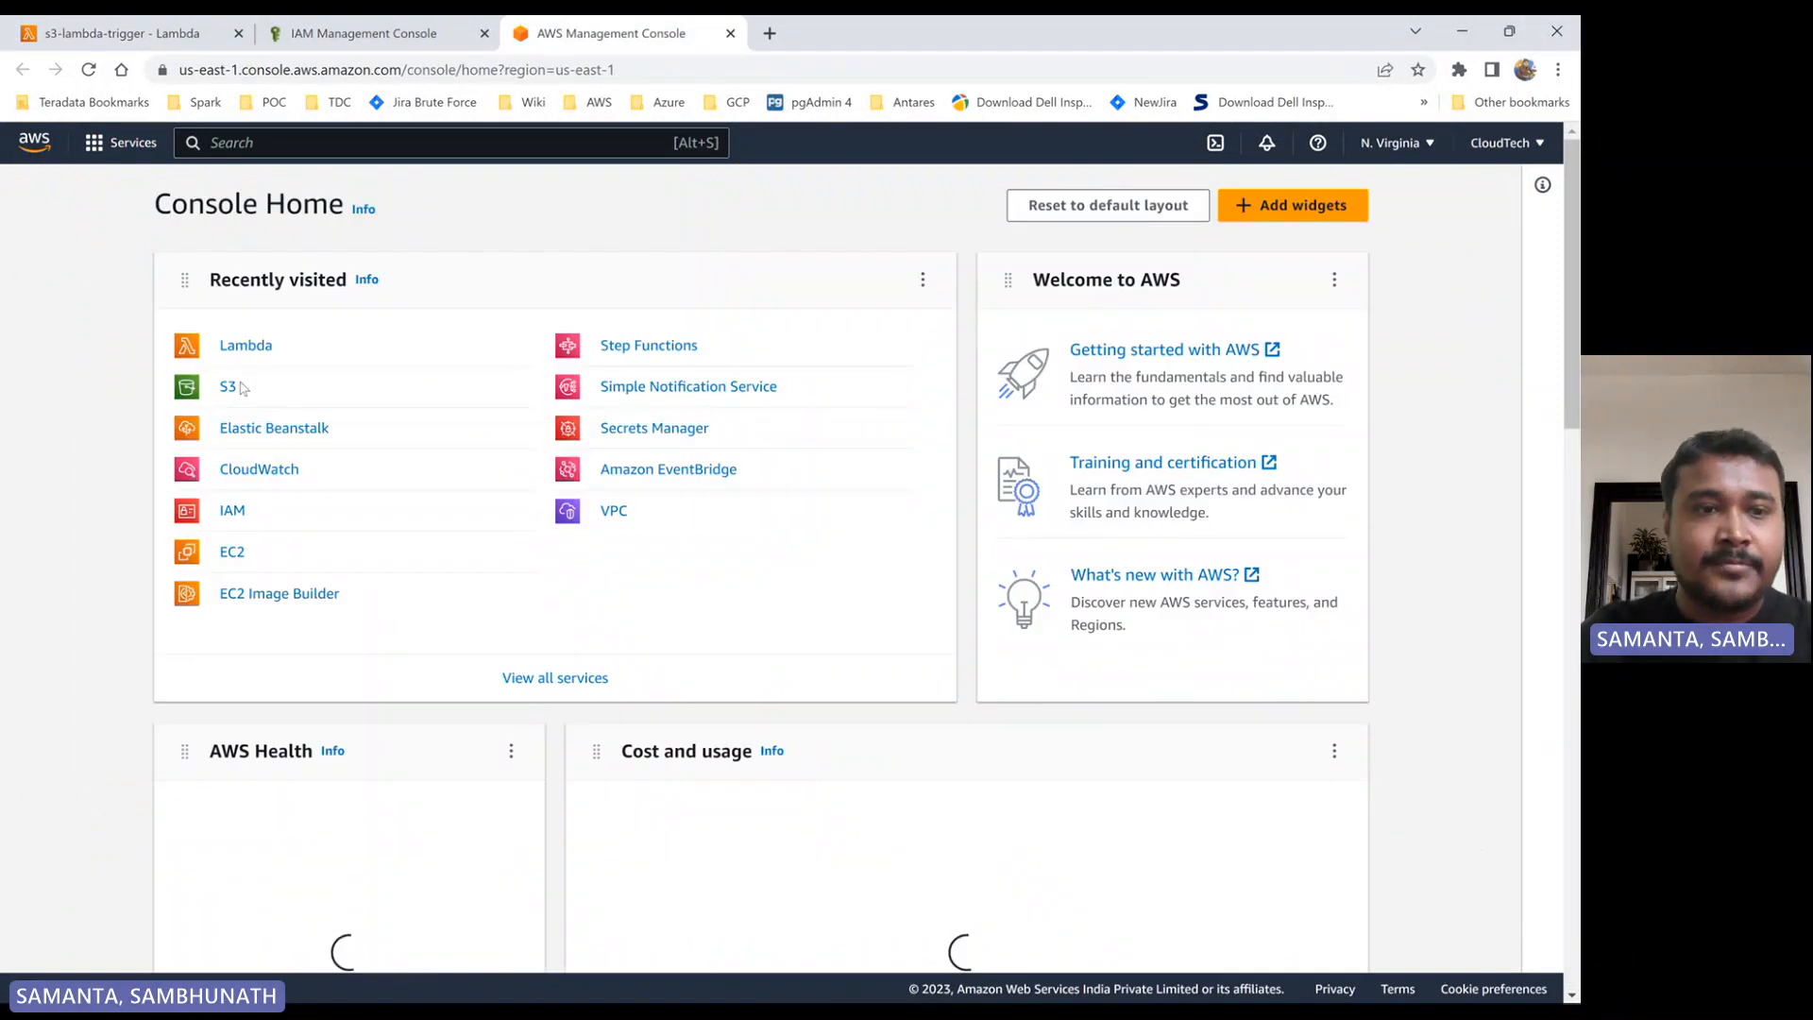
left_click(227, 389)
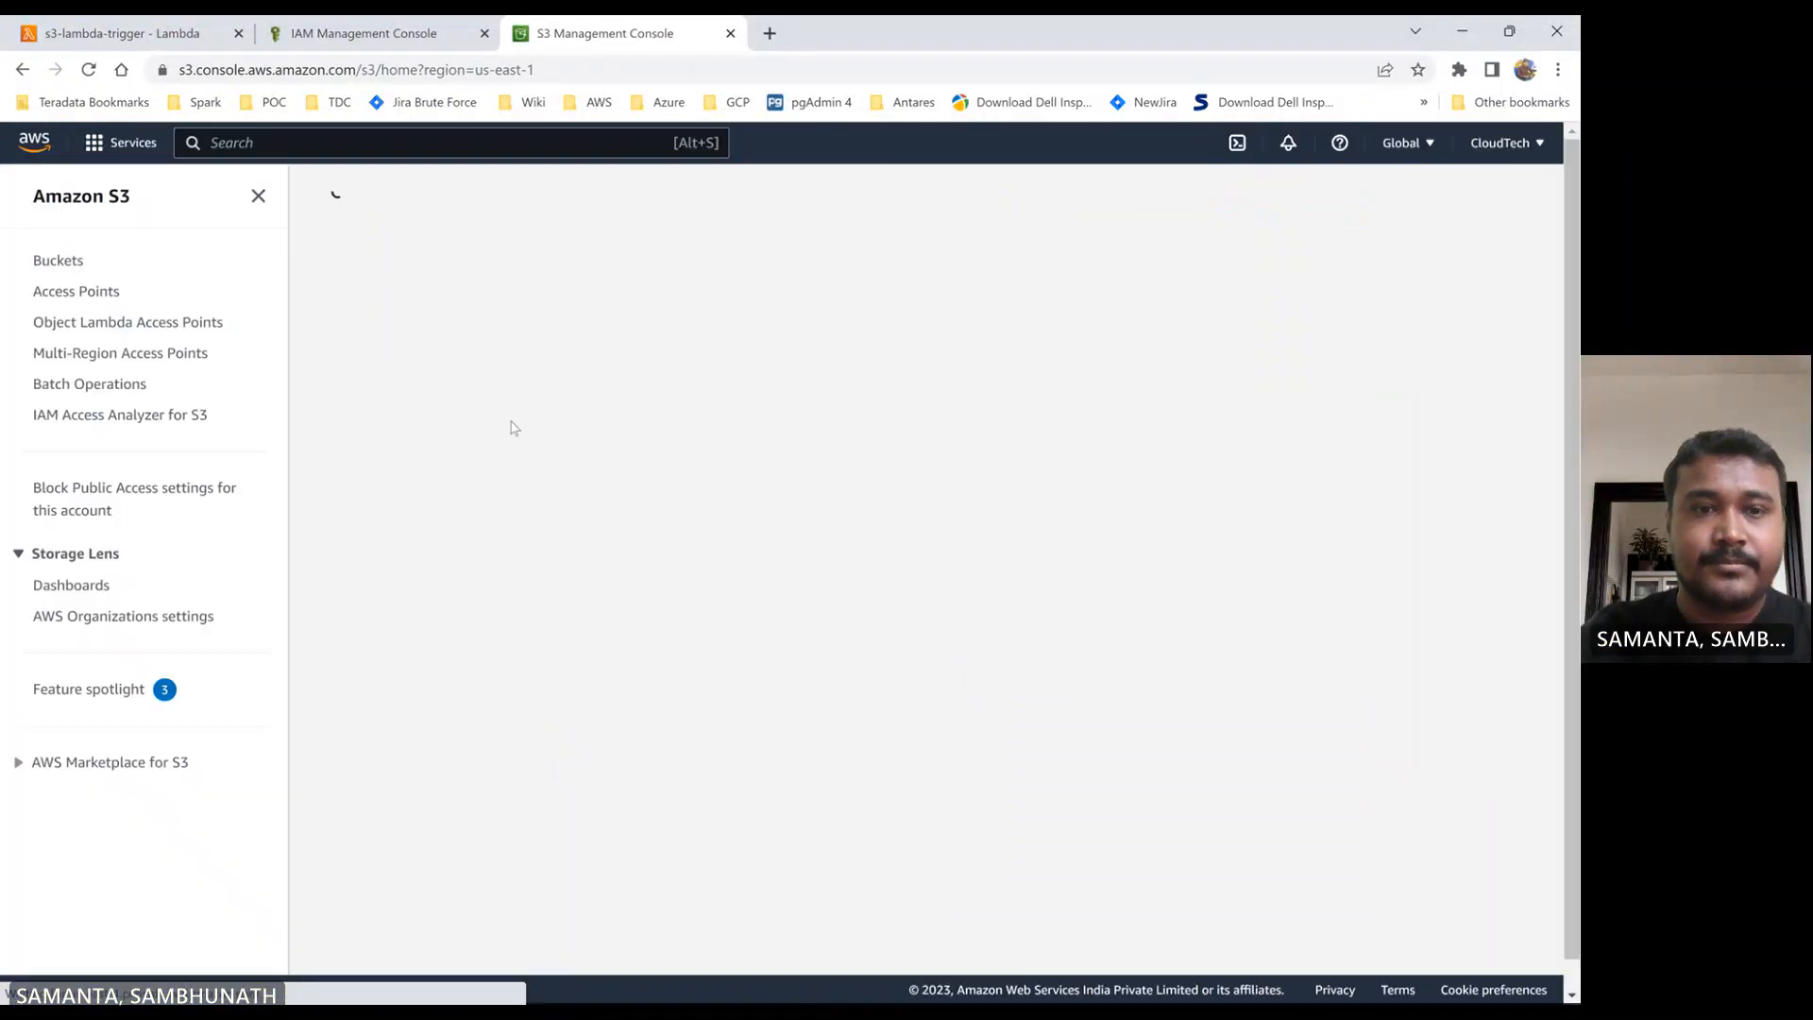
left_click(449, 527)
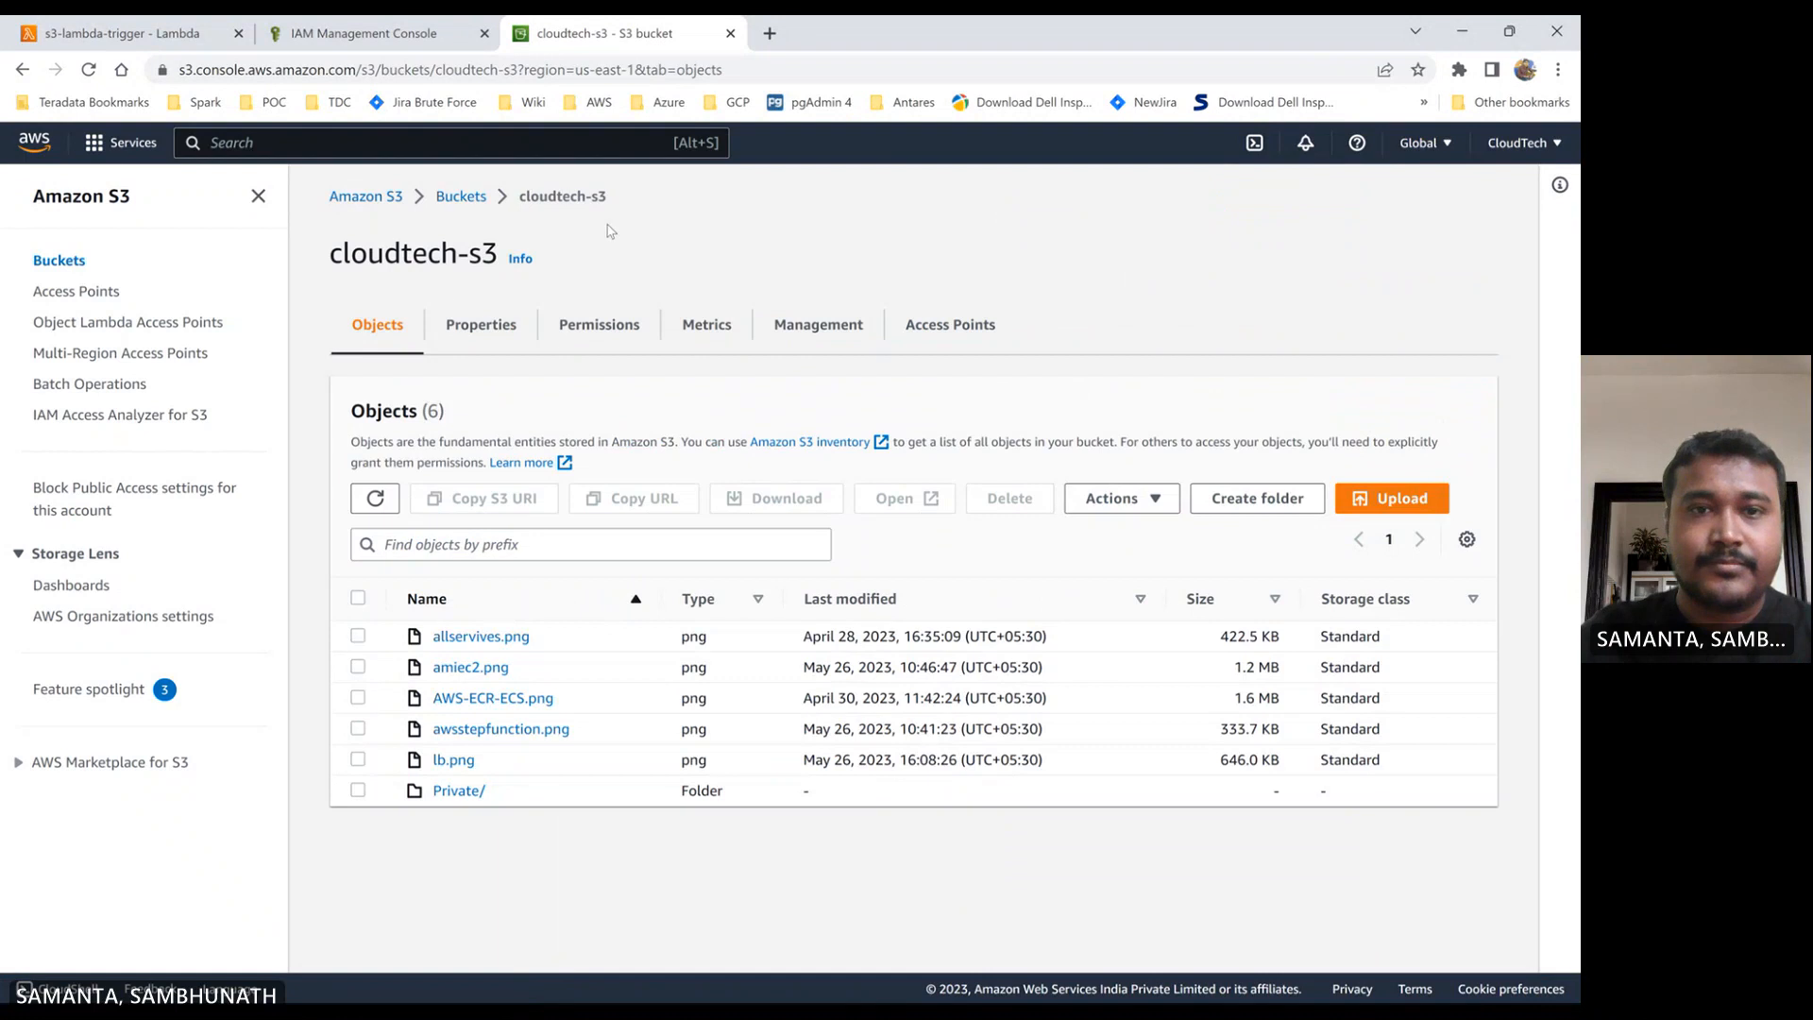
- Replace the target_bucket value in the Lambda code with the copied bucket name cloudtech-s3, and deploy the change
left_click_drag(611, 203, 506, 204)
key("ctrl+c")
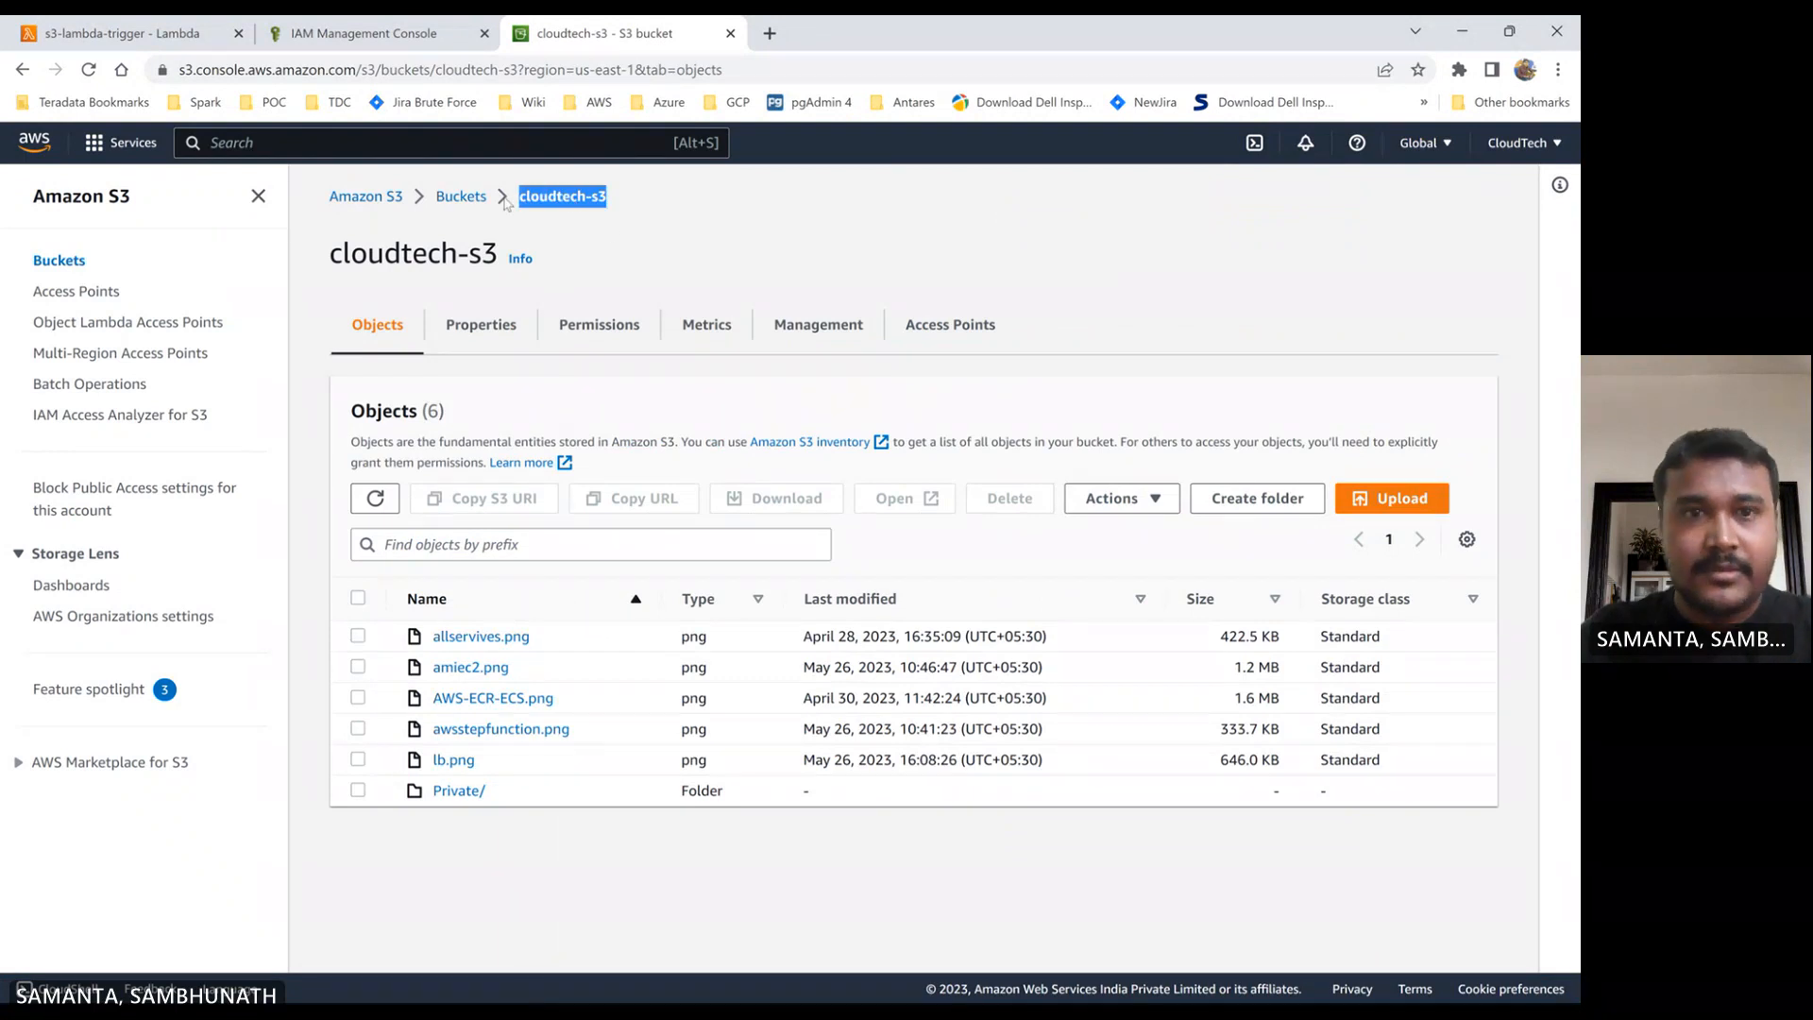
left_click(132, 33)
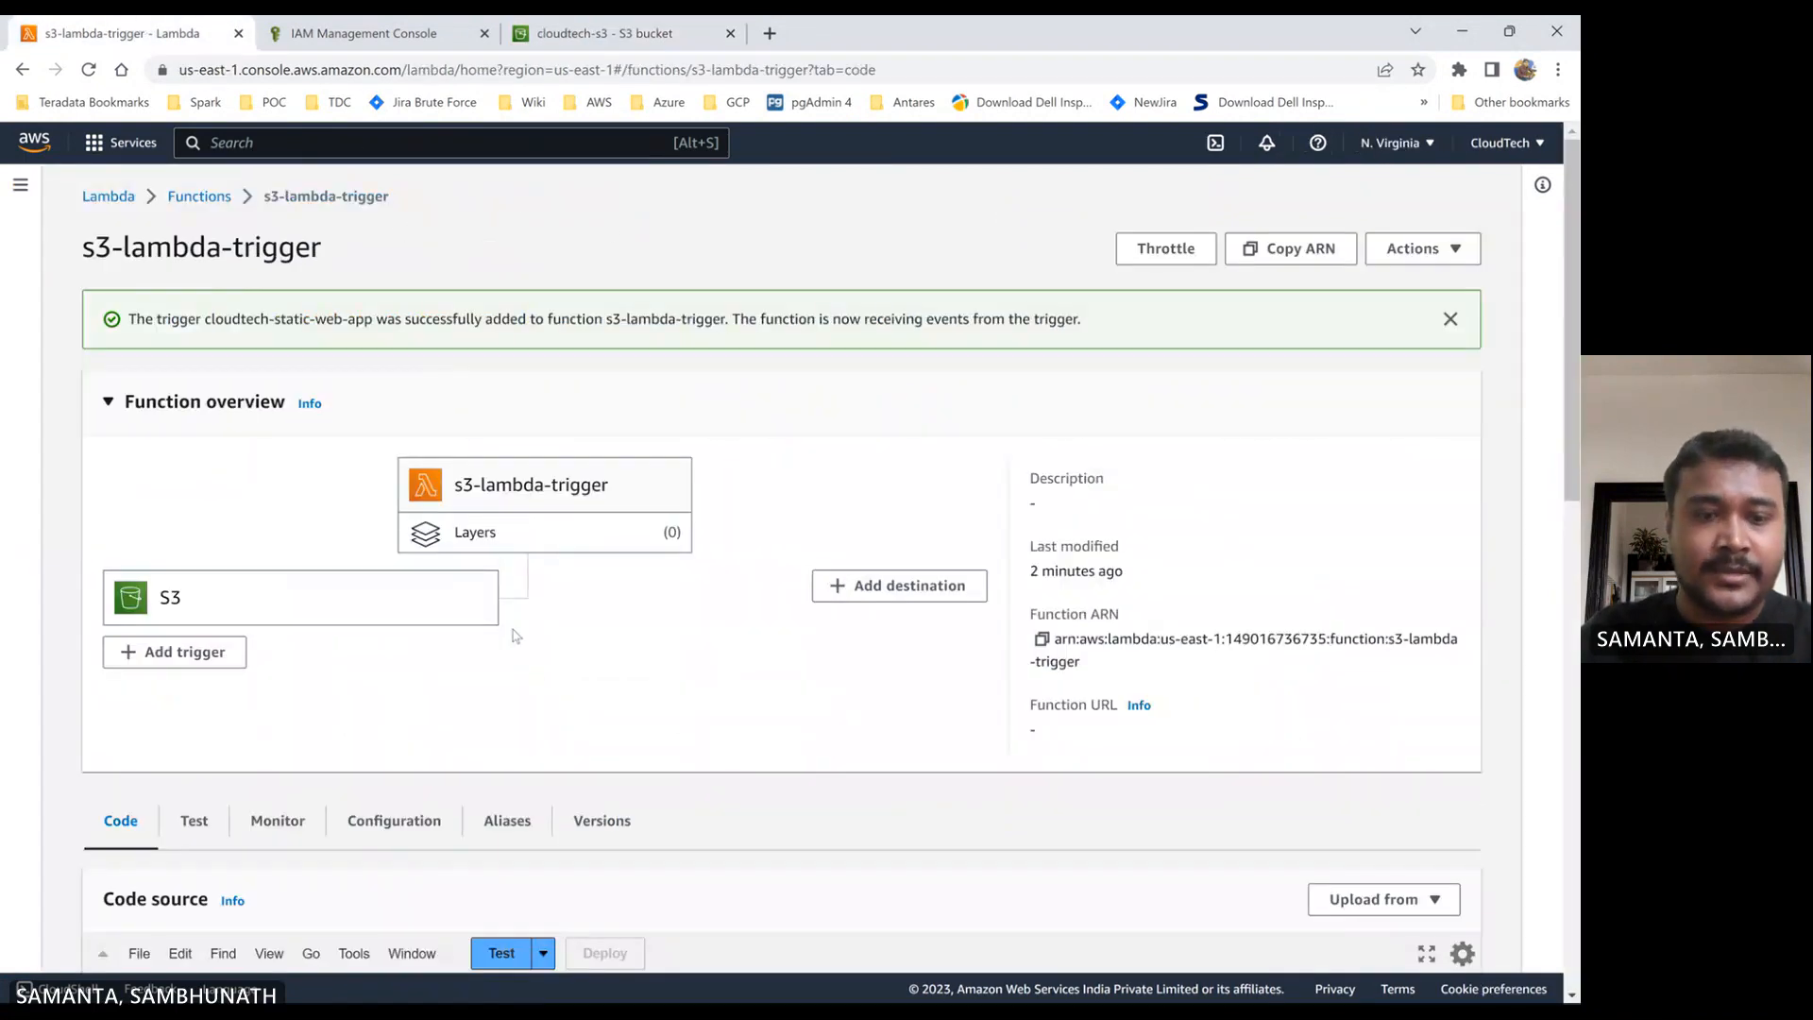
scroll(569, 682, "down", 4)
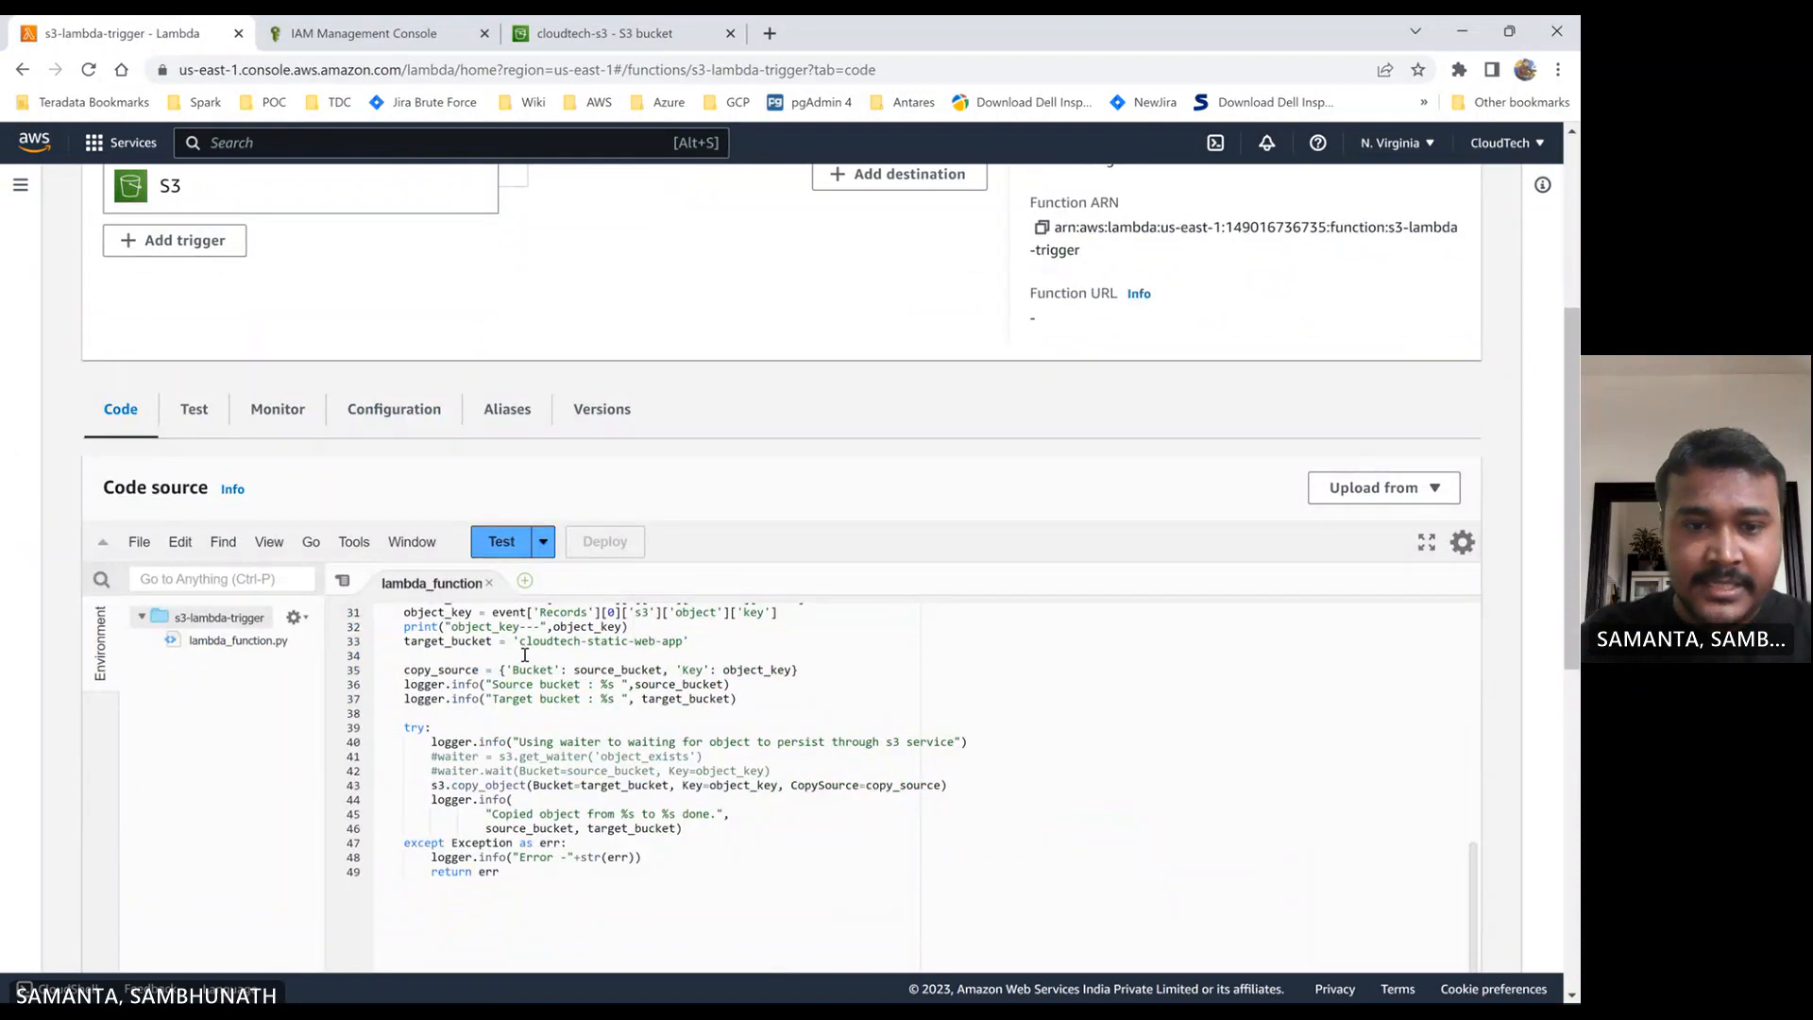
left_click_drag(519, 641, 684, 642)
key("ctrl+v")
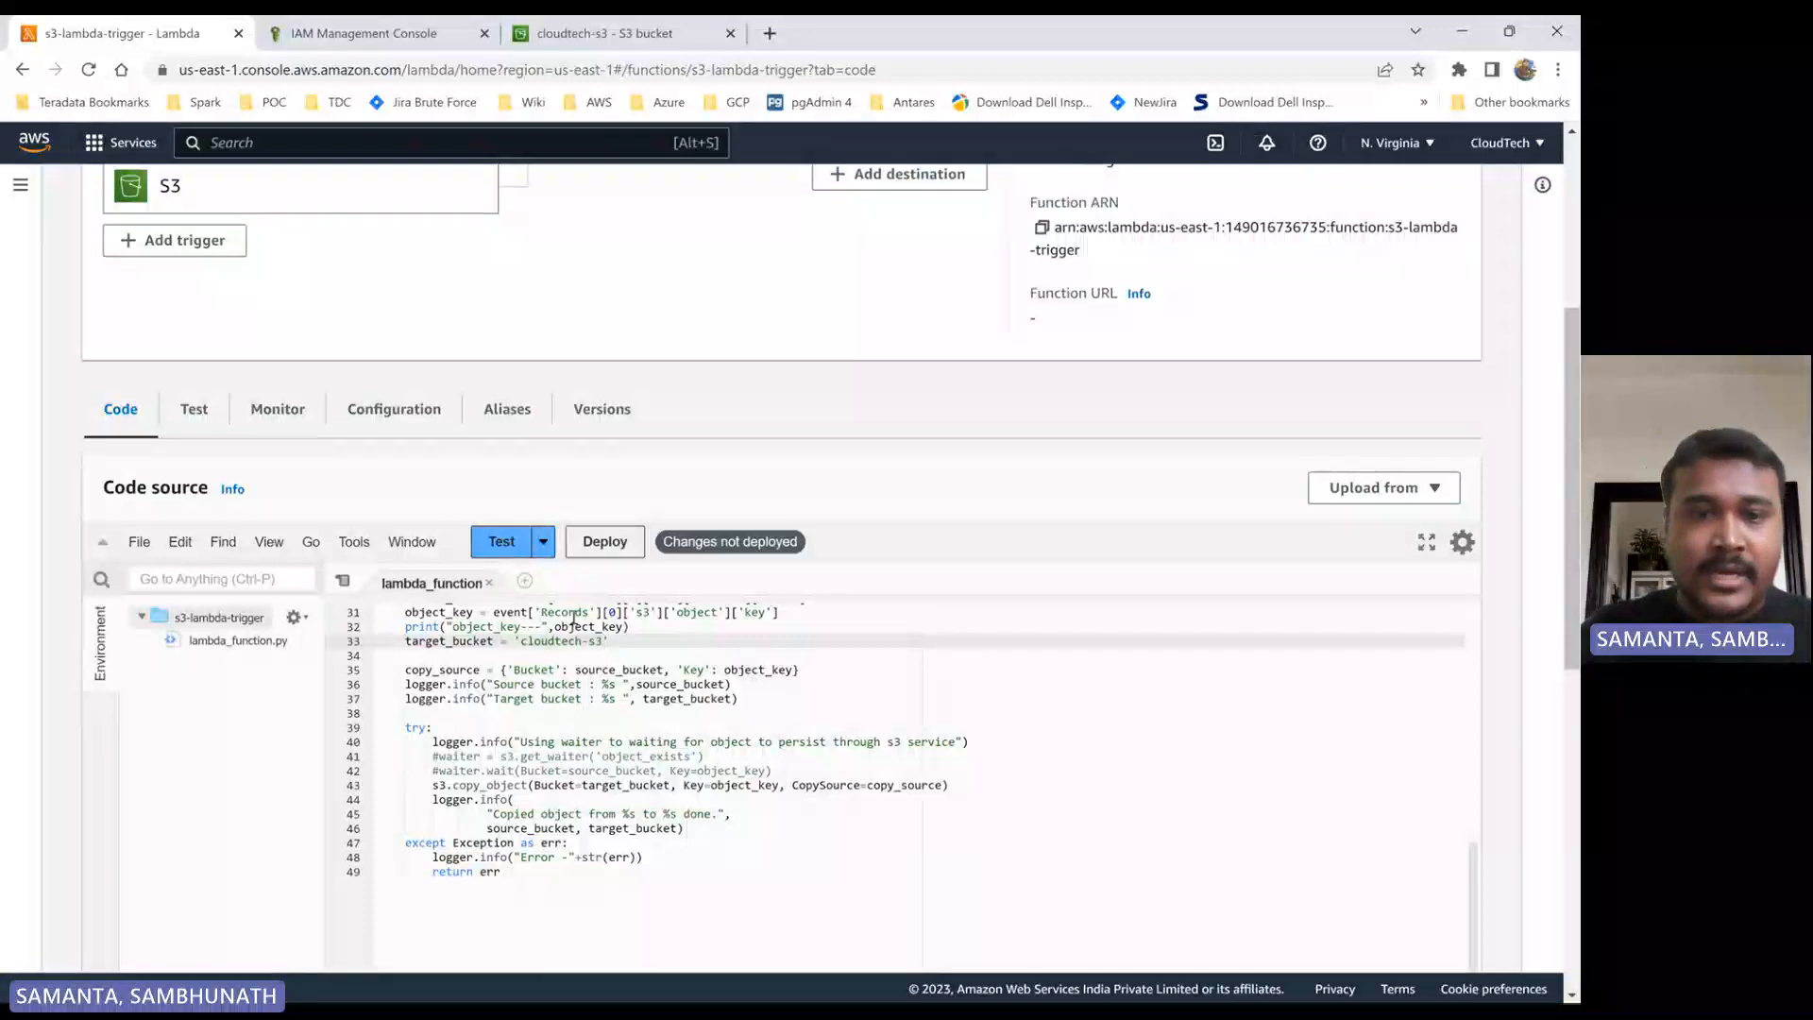
left_click(605, 550)
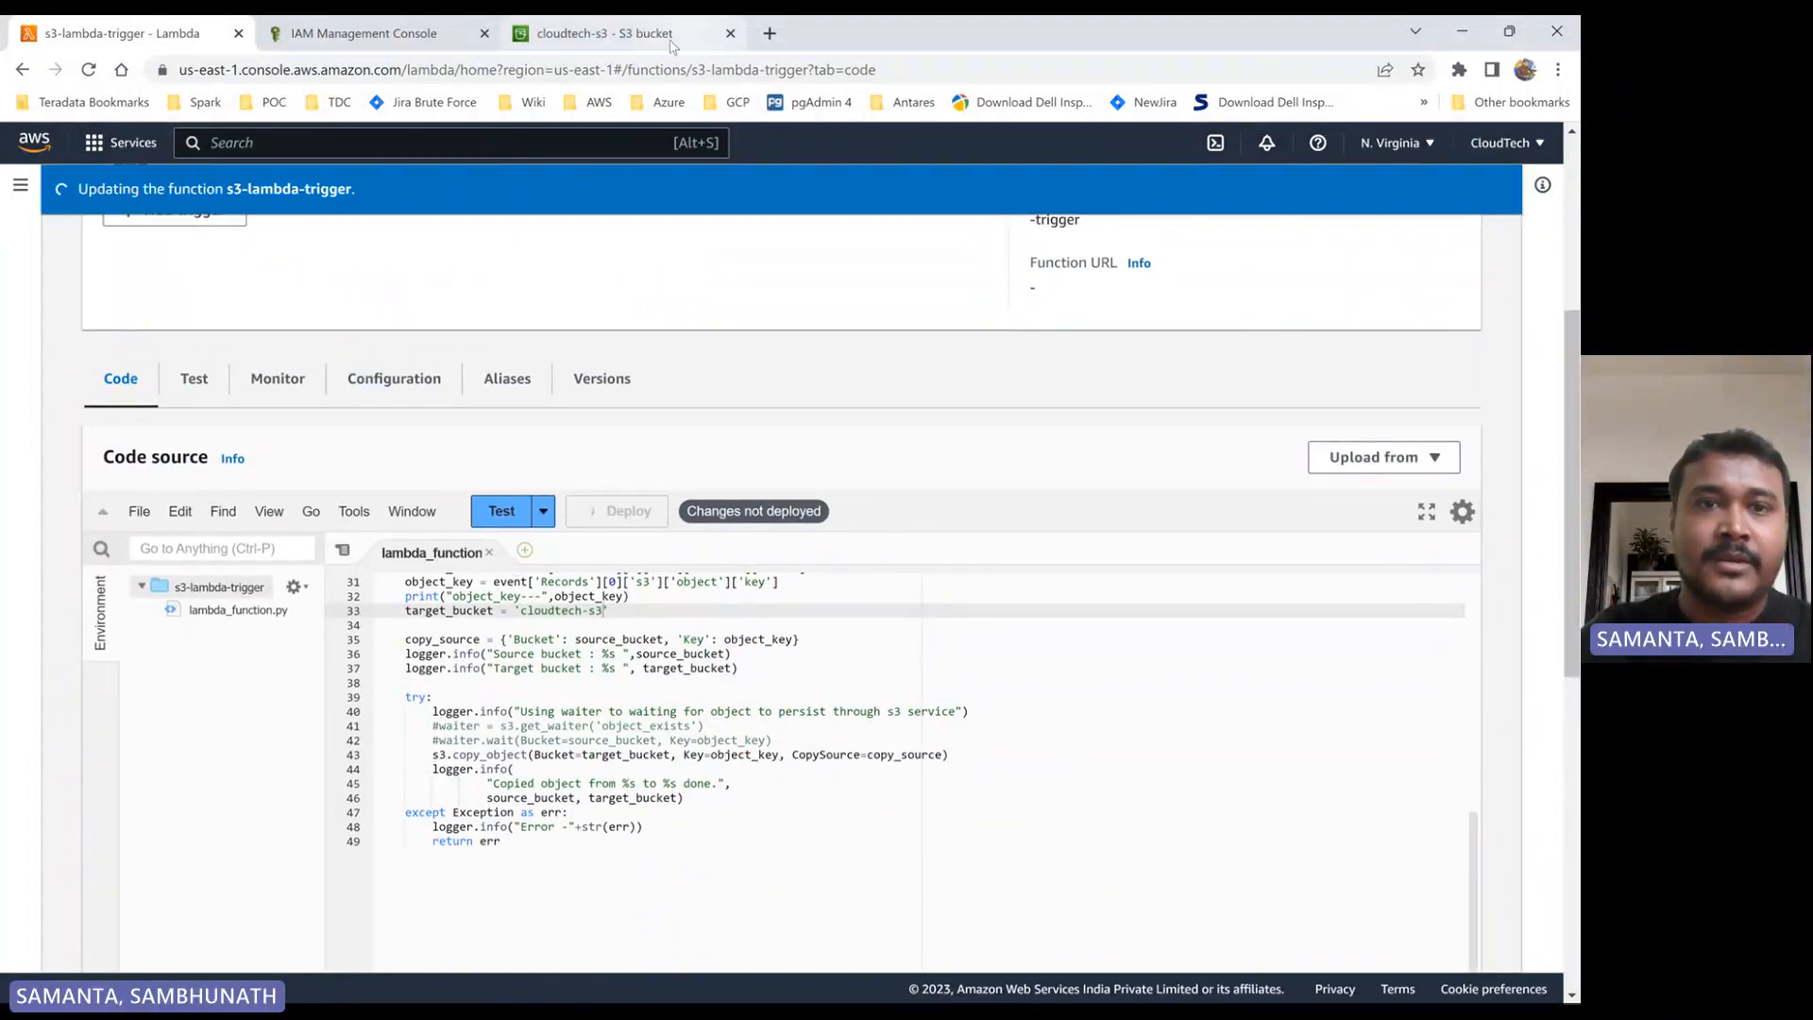
- Open the cloudtech-static-web-app bucket in S3, and review the permissions policies of the function's IAM role
left_click(601, 33)
left_click(461, 198)
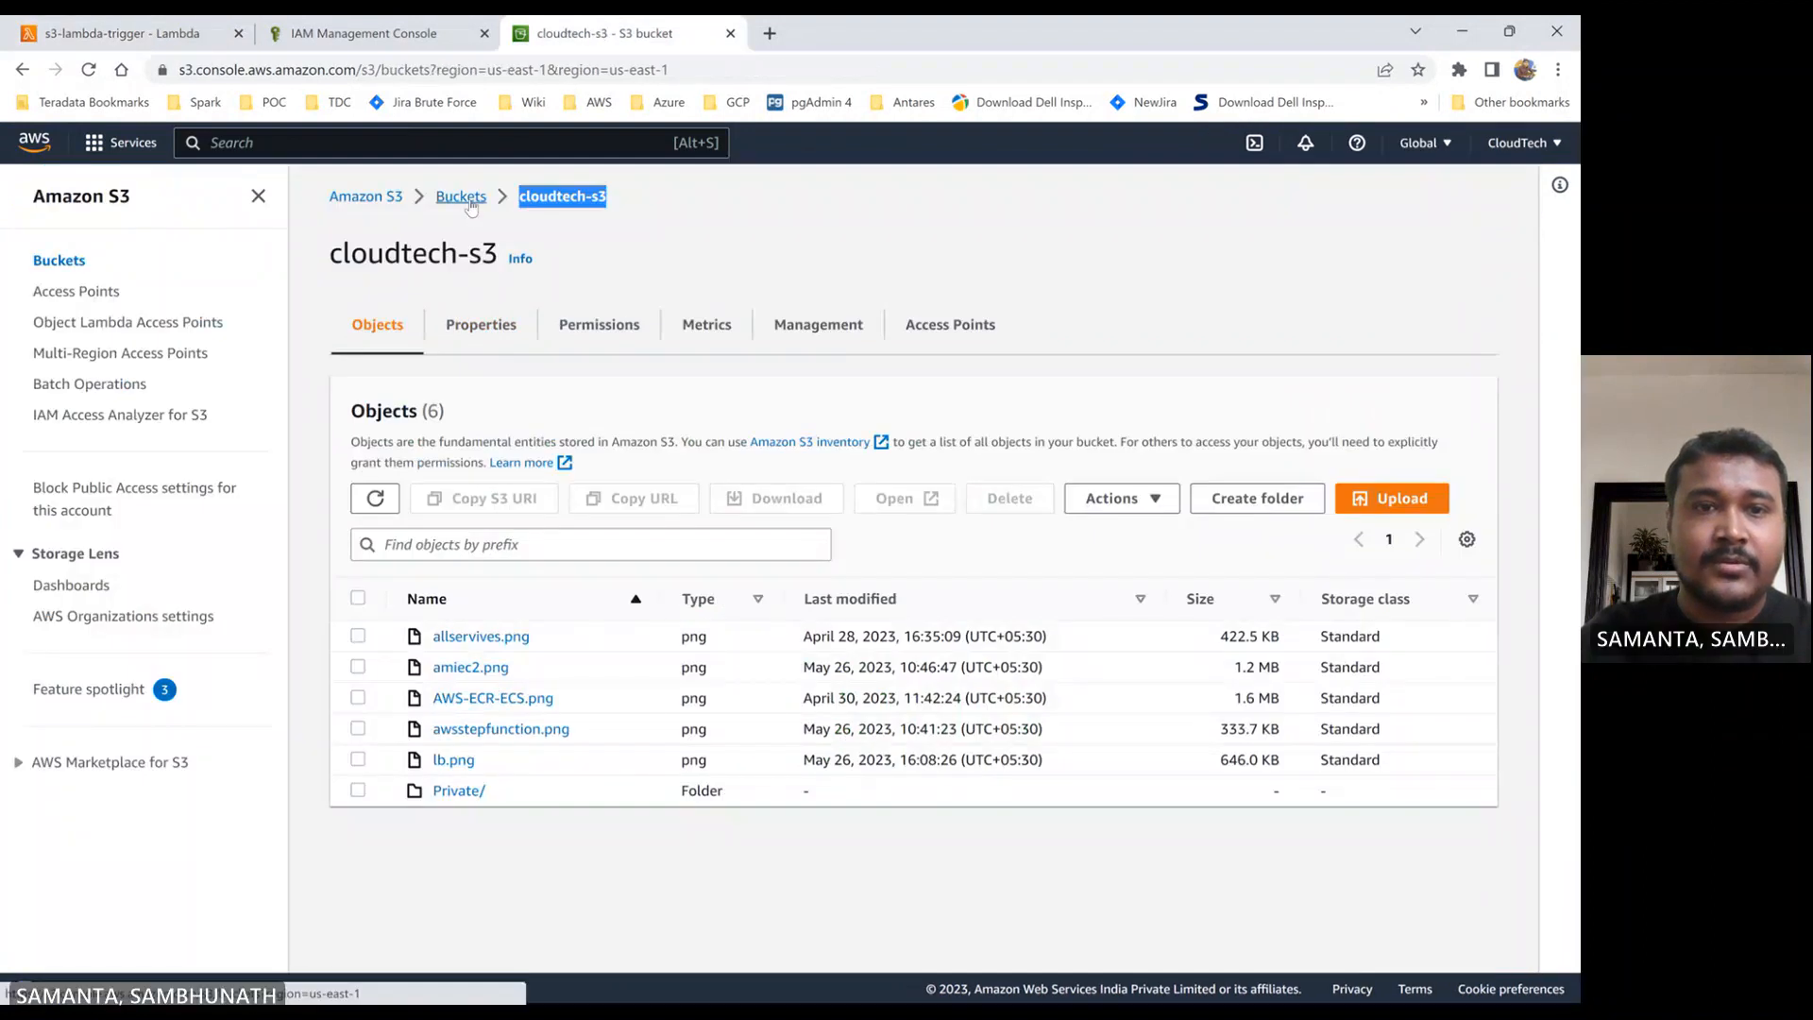
left_click(491, 557)
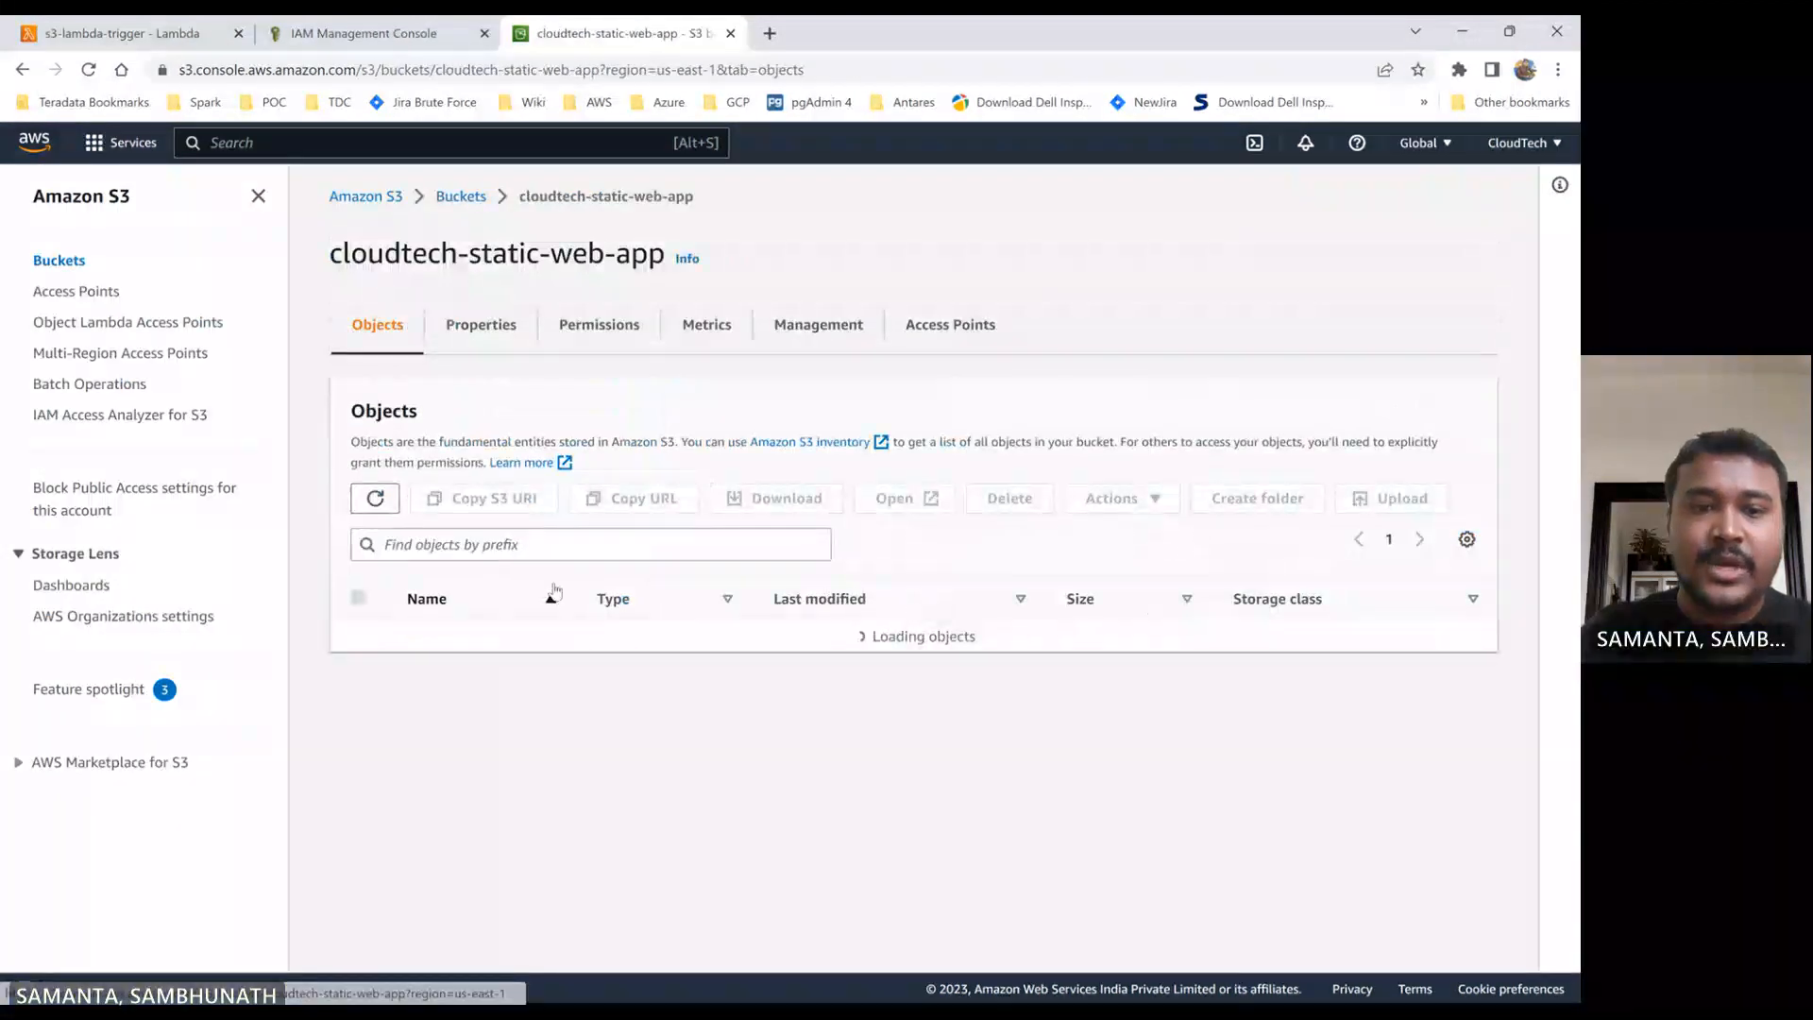
left_click(357, 33)
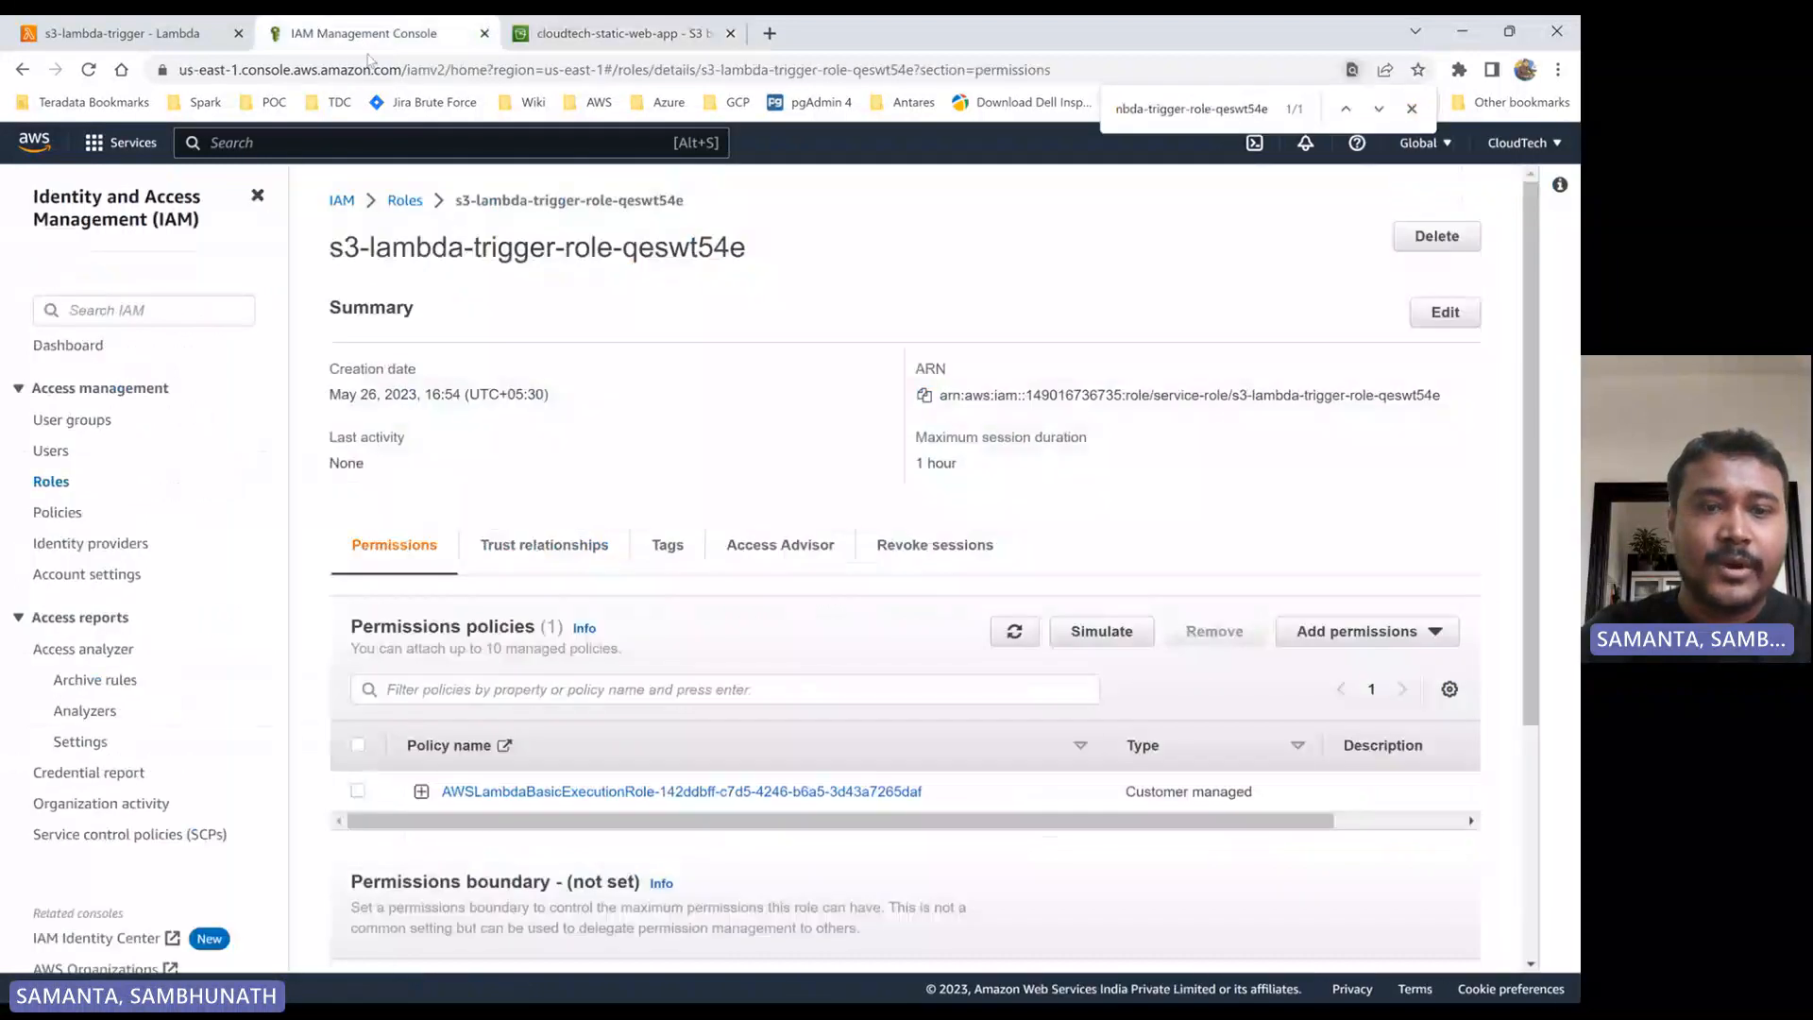
scroll(596, 645, "down", 1)
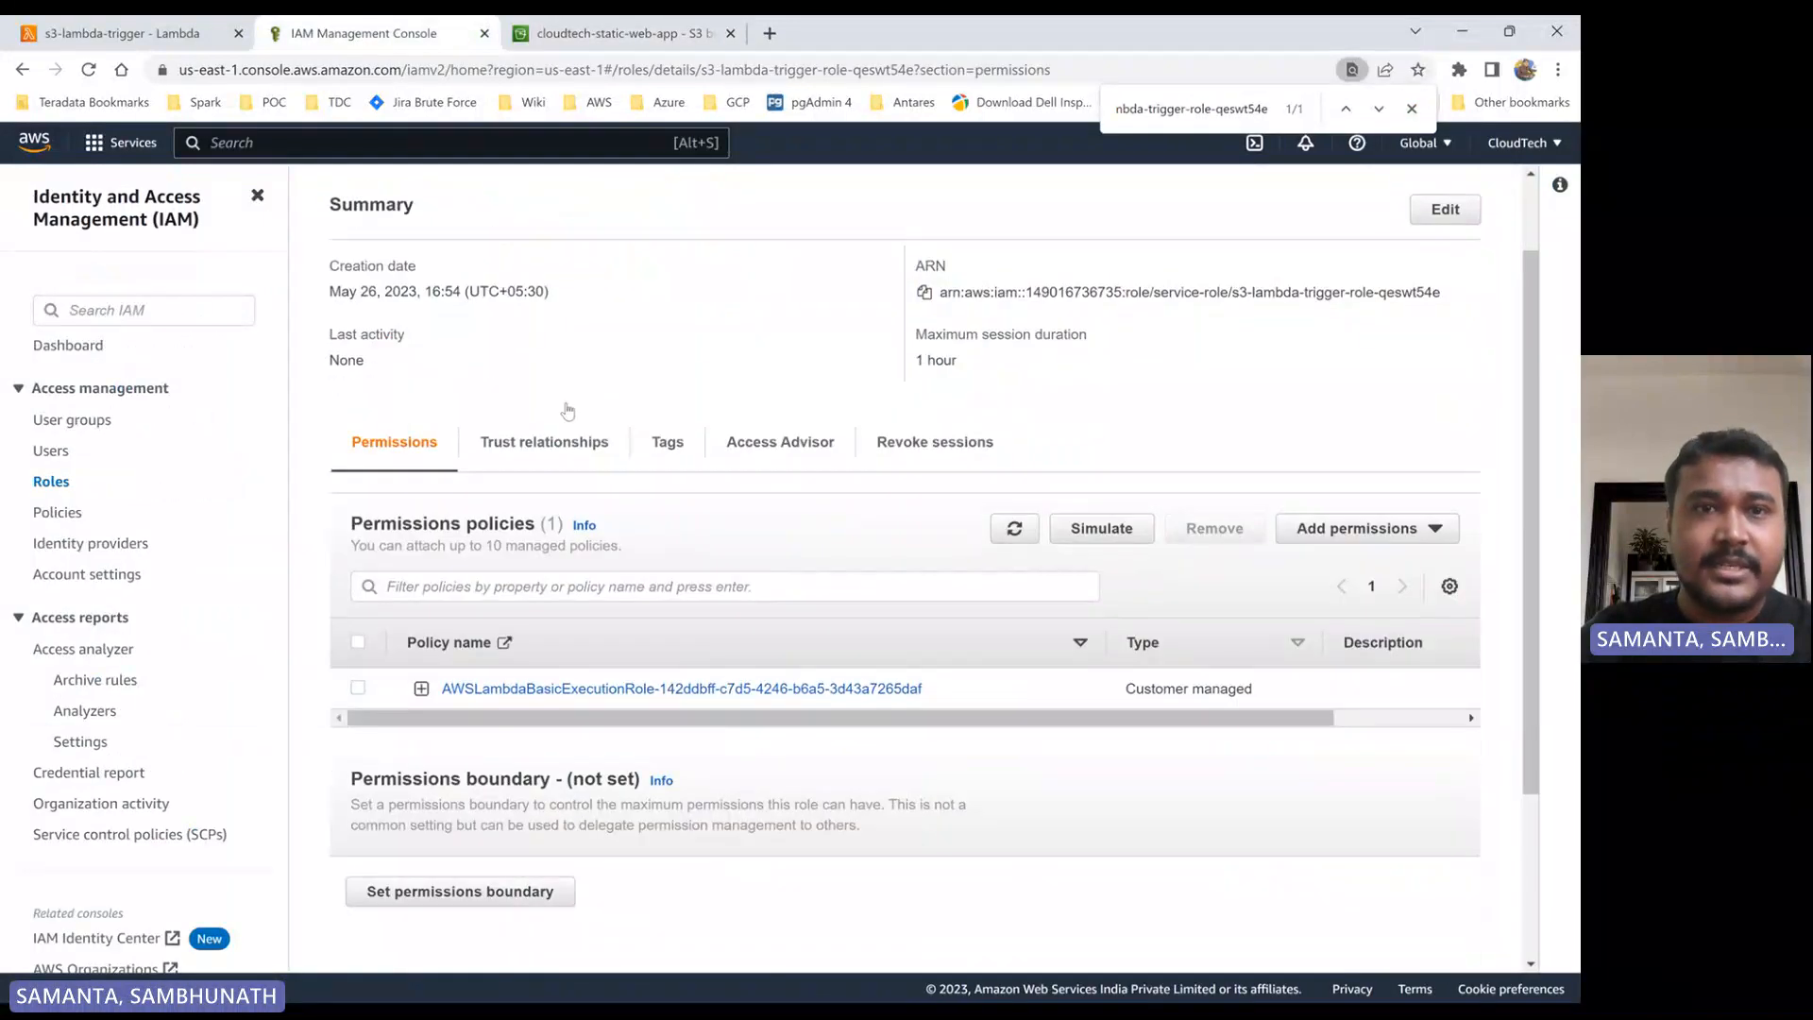
left_click(609, 30)
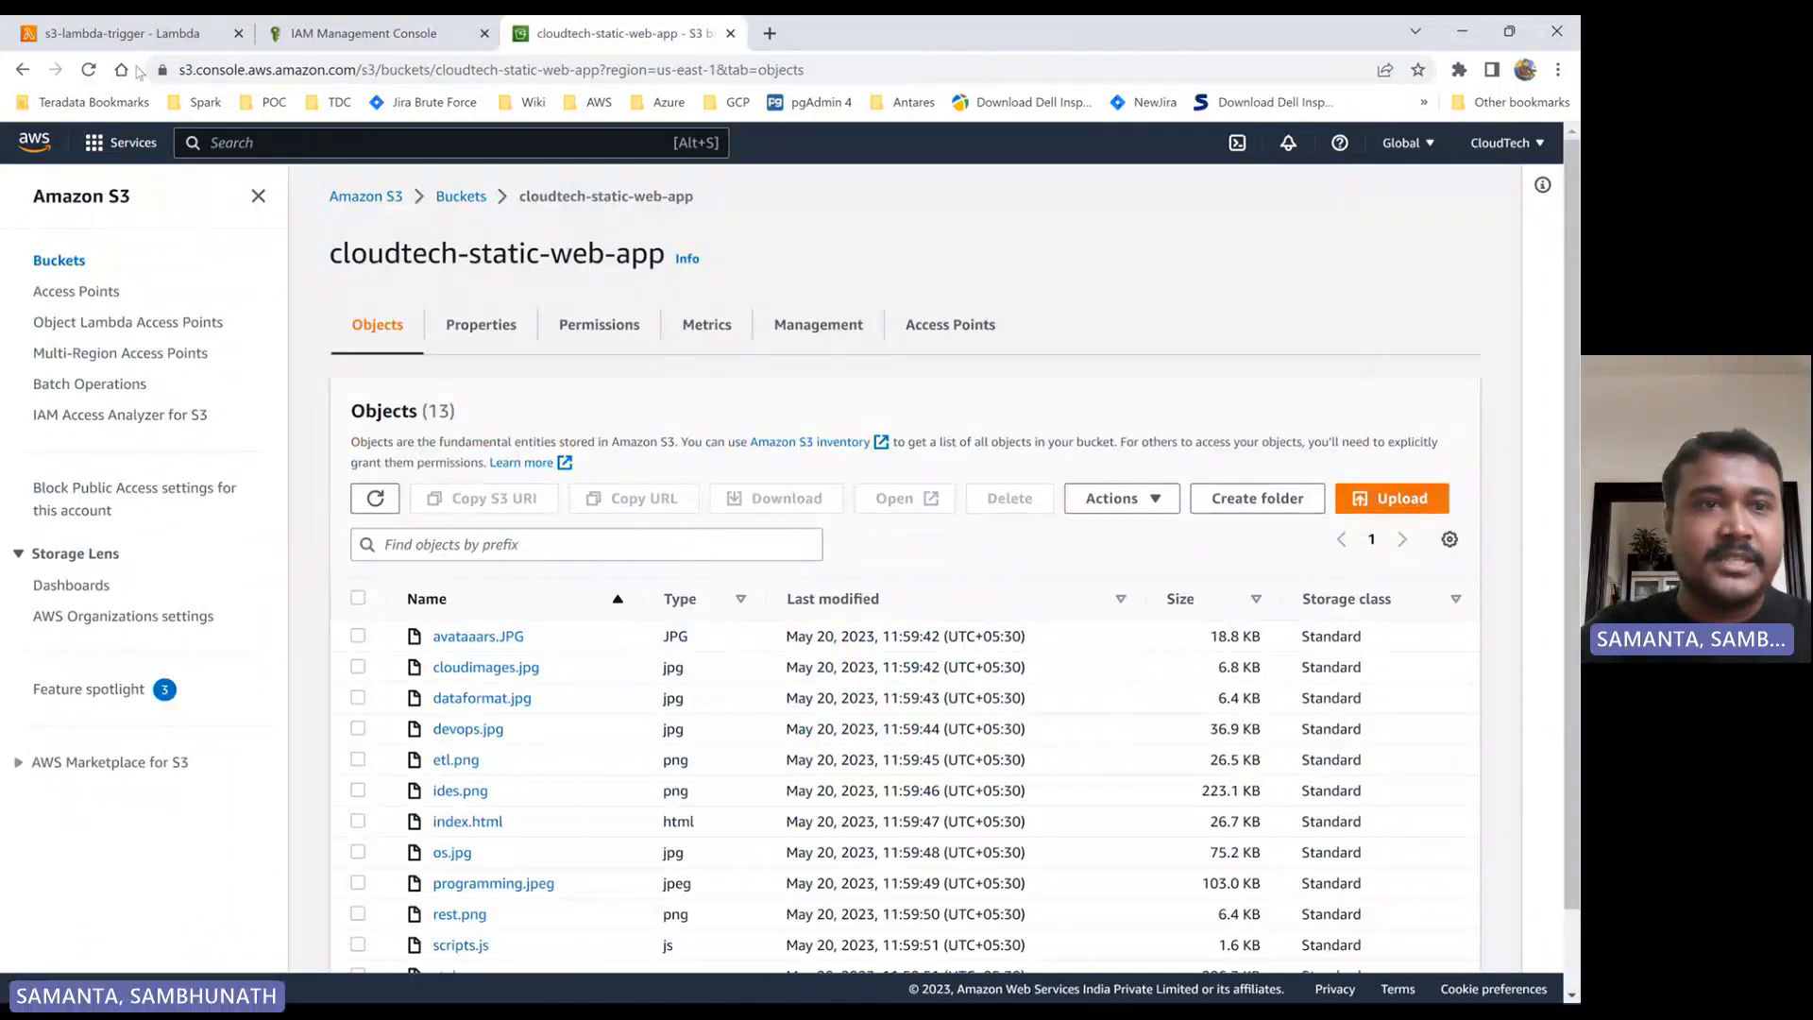
- Return to the s3-lambda-trigger function and dismiss its update notice
left_click(144, 35)
scroll(1502, 227, "up", 3)
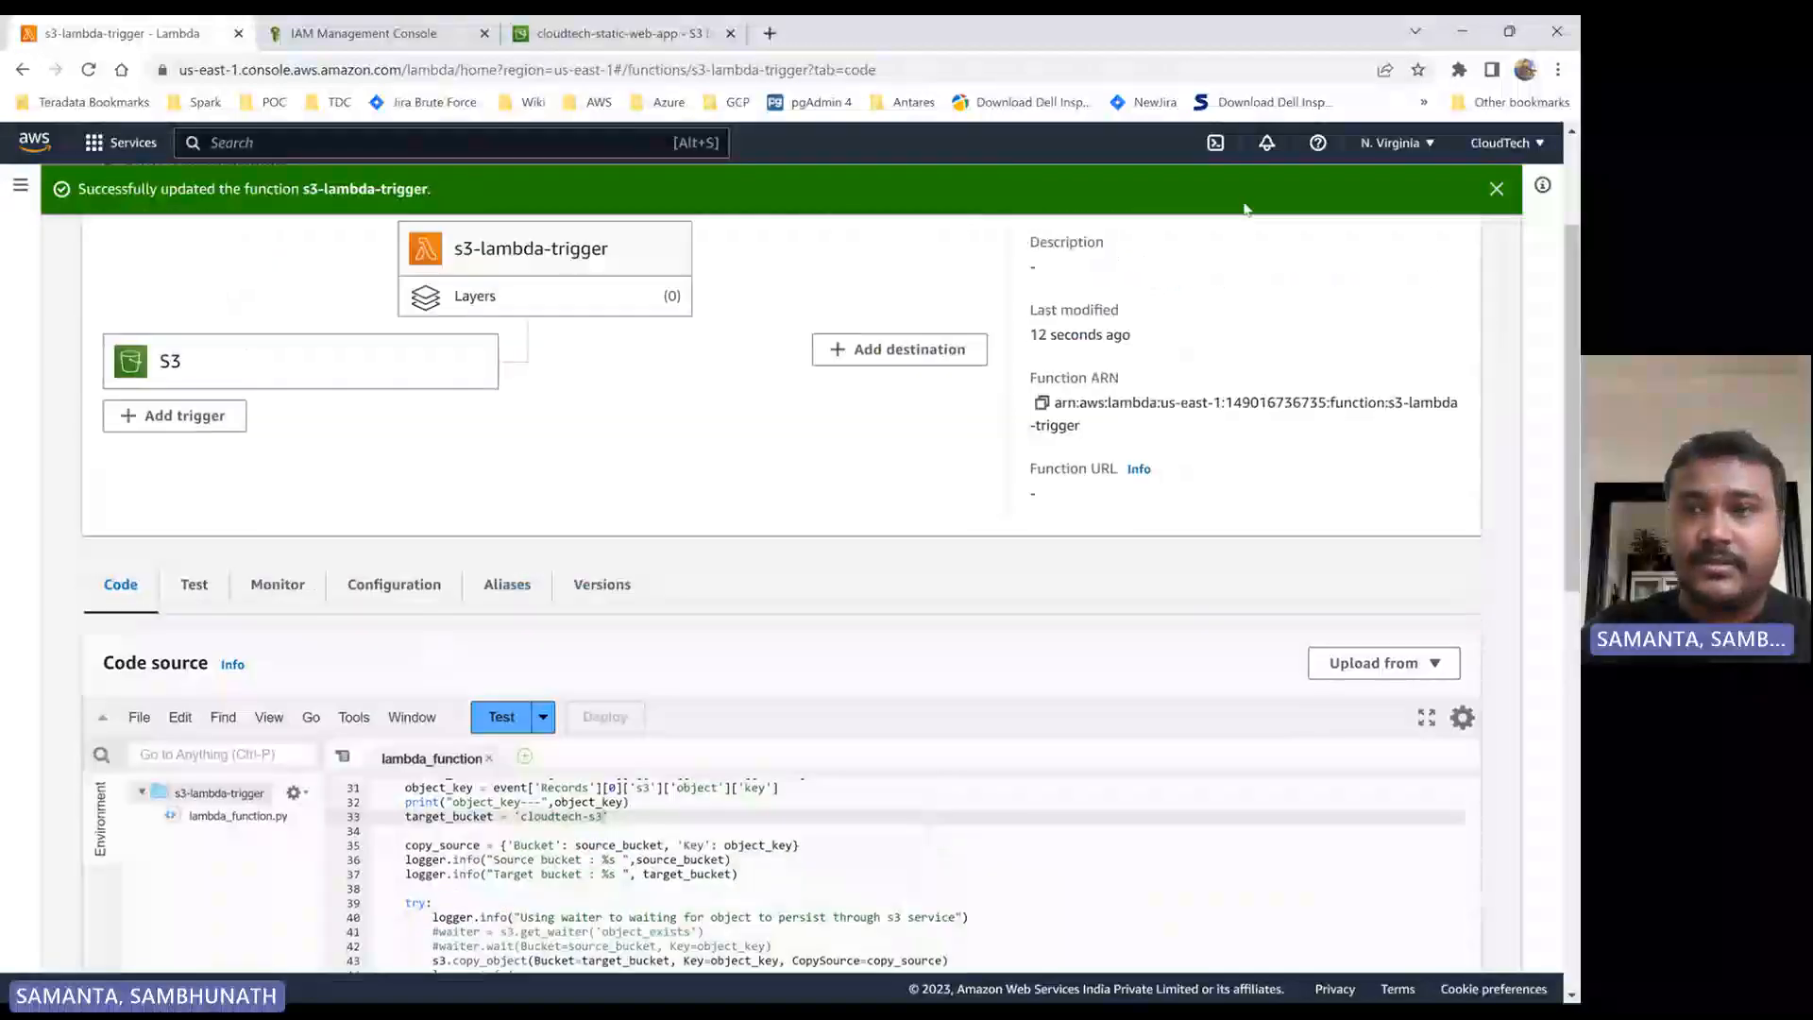
left_click(1497, 188)
scroll(755, 378, "up", 3)
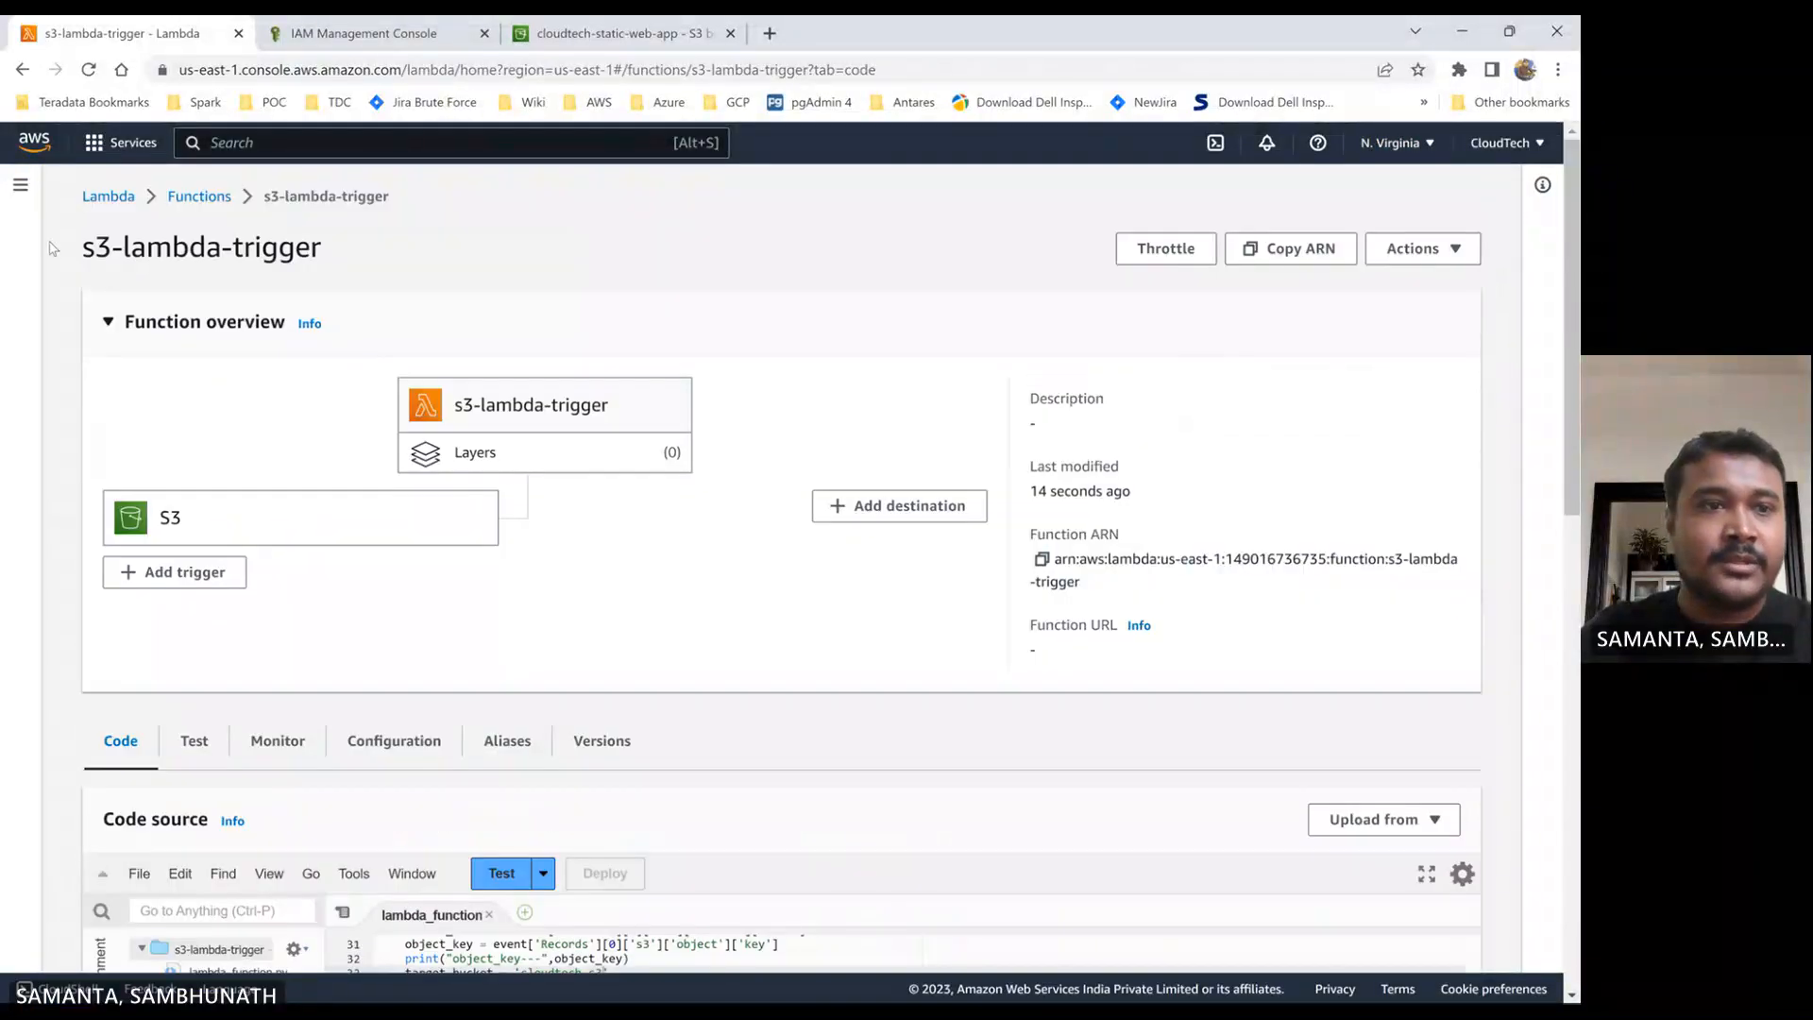
- Open the AWS console home in a new tab, and go to the CloudWatch log groups
middle_click(80, 137)
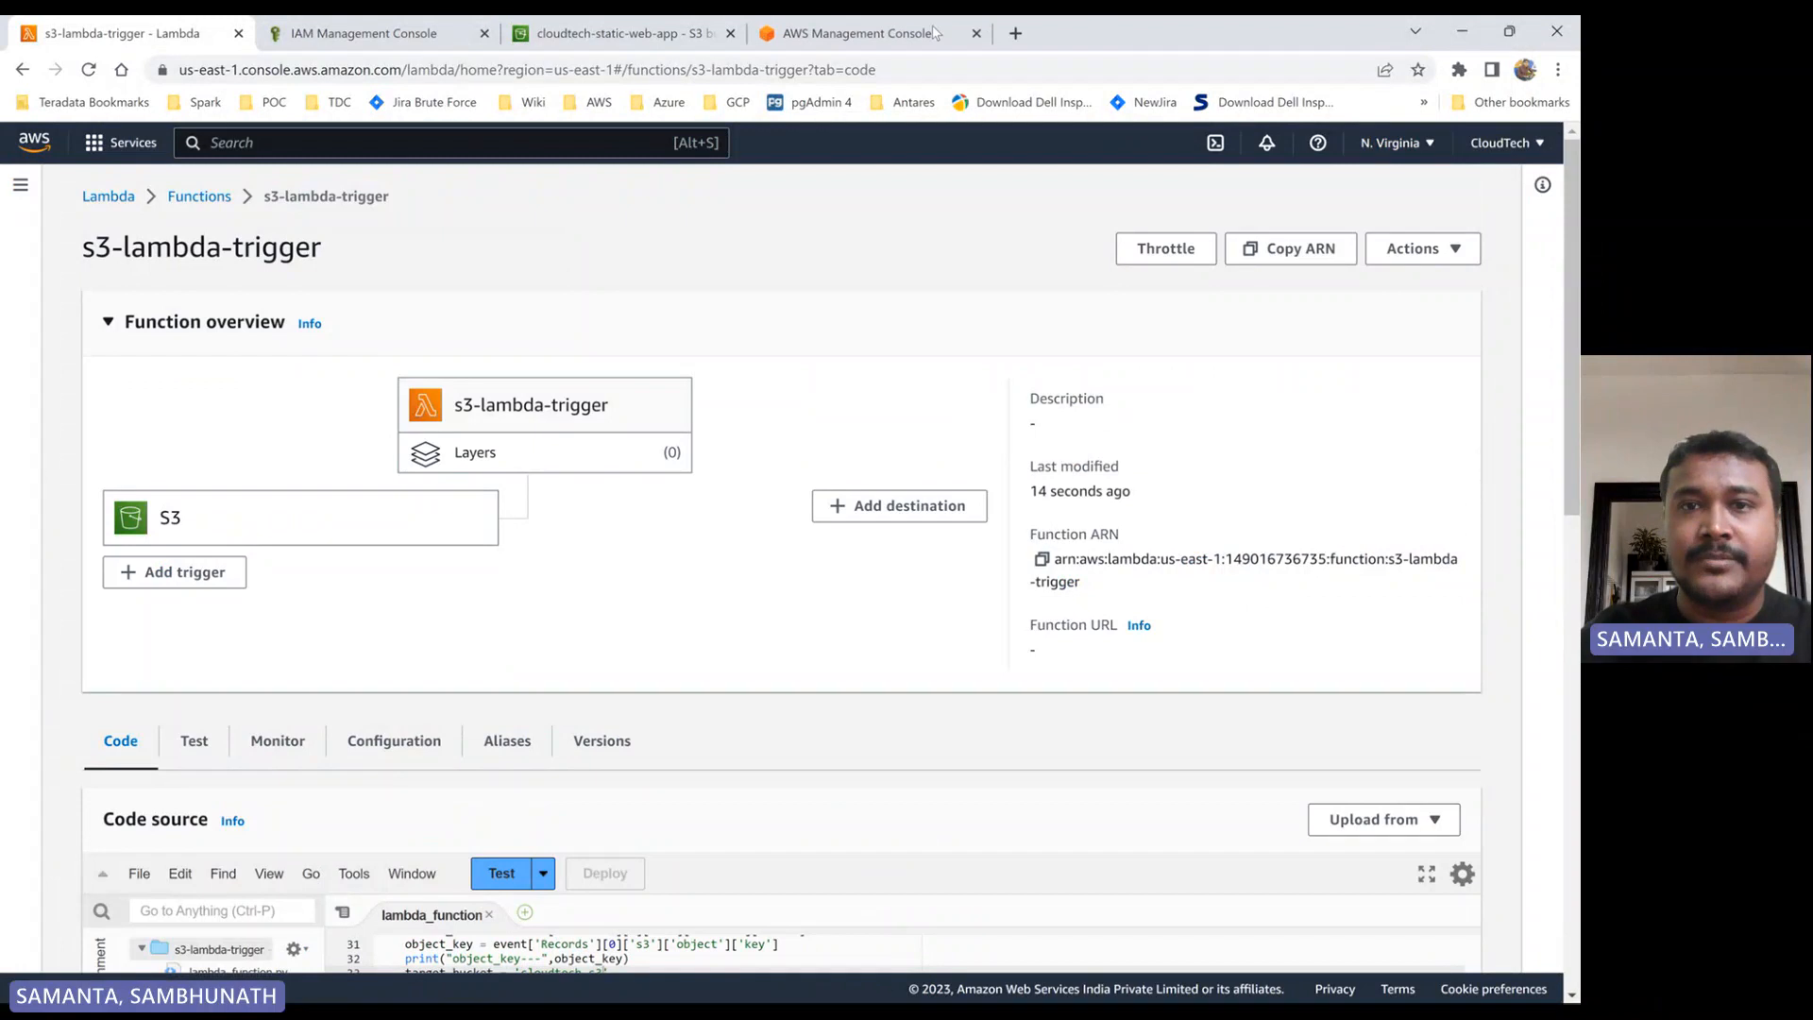
left_click(840, 38)
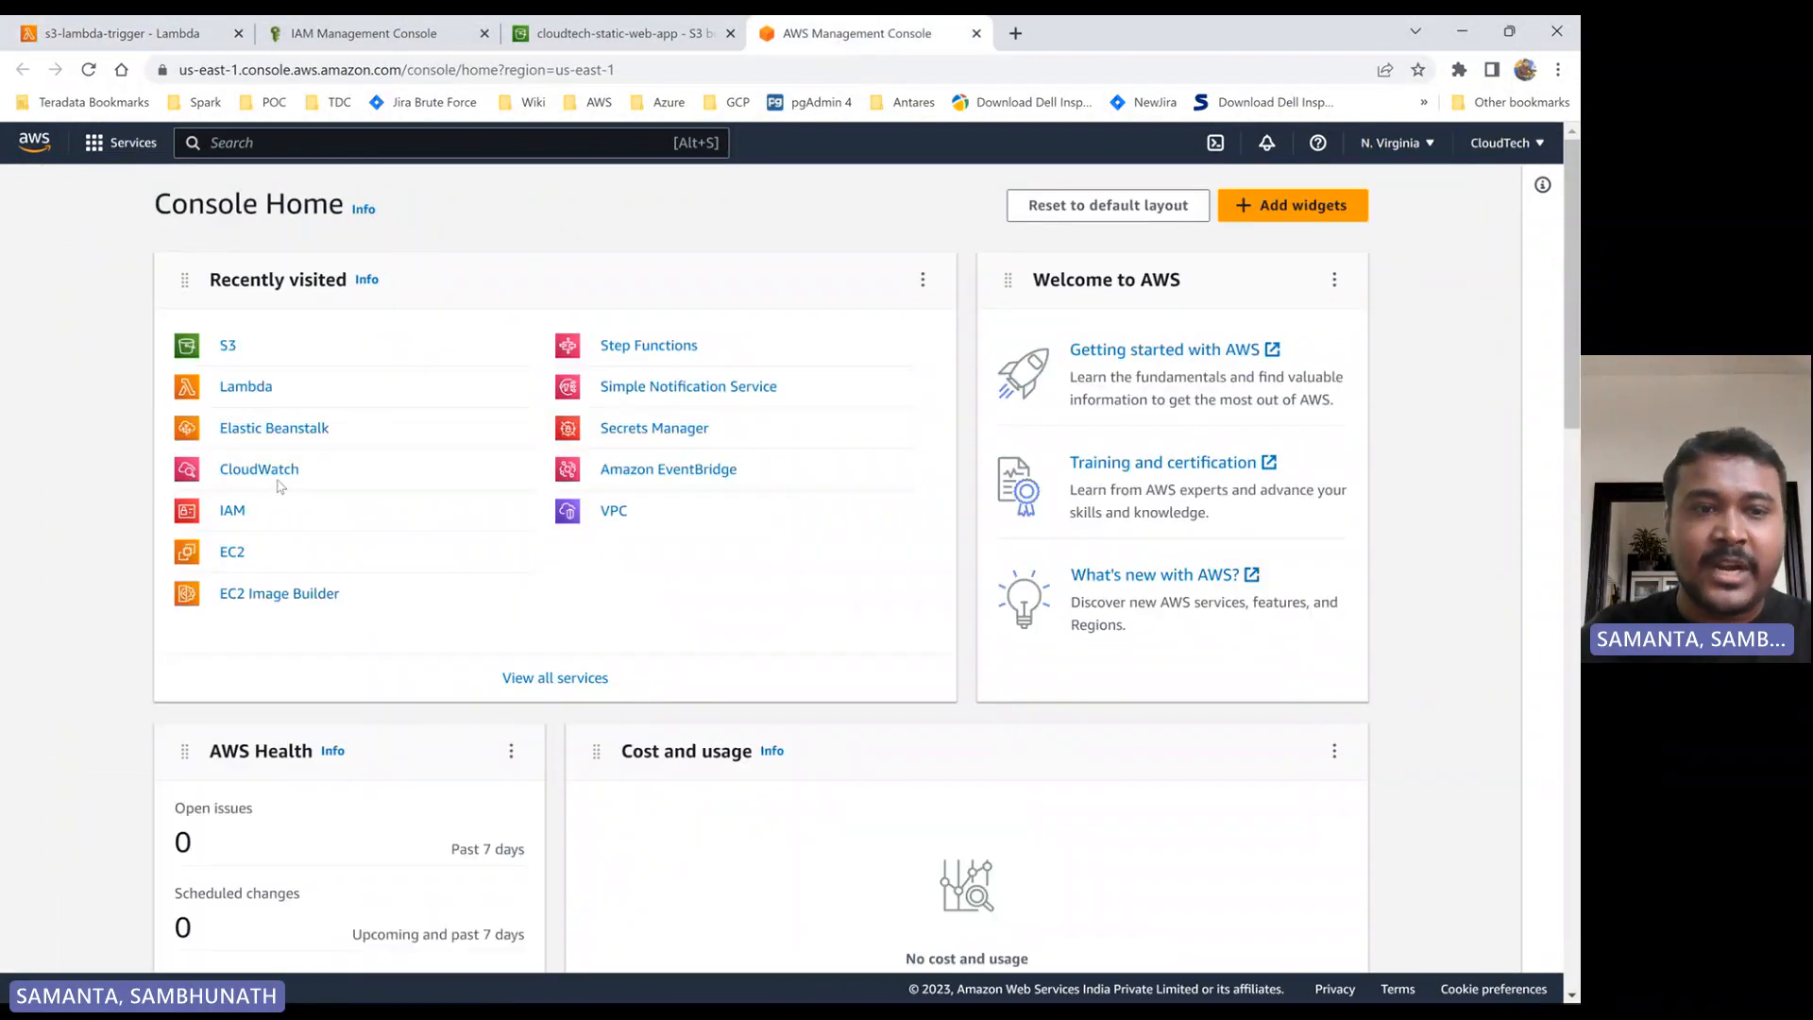
left_click(268, 475)
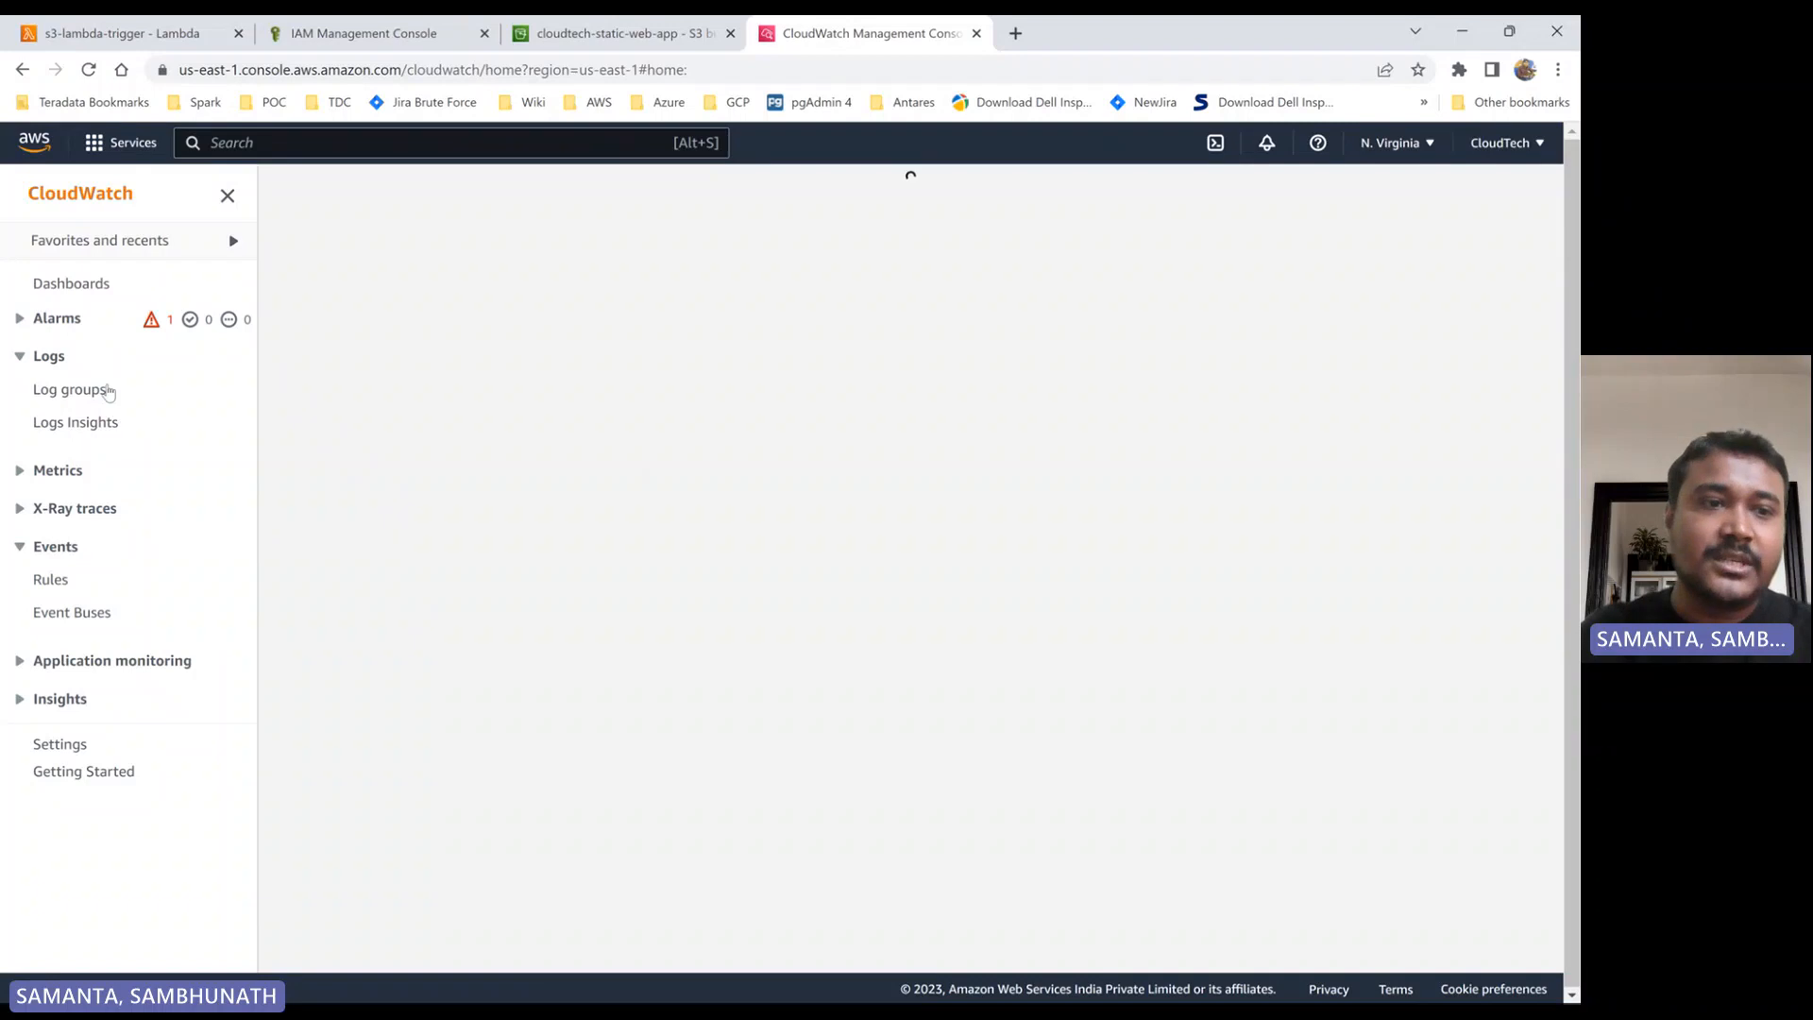
left_click(105, 391)
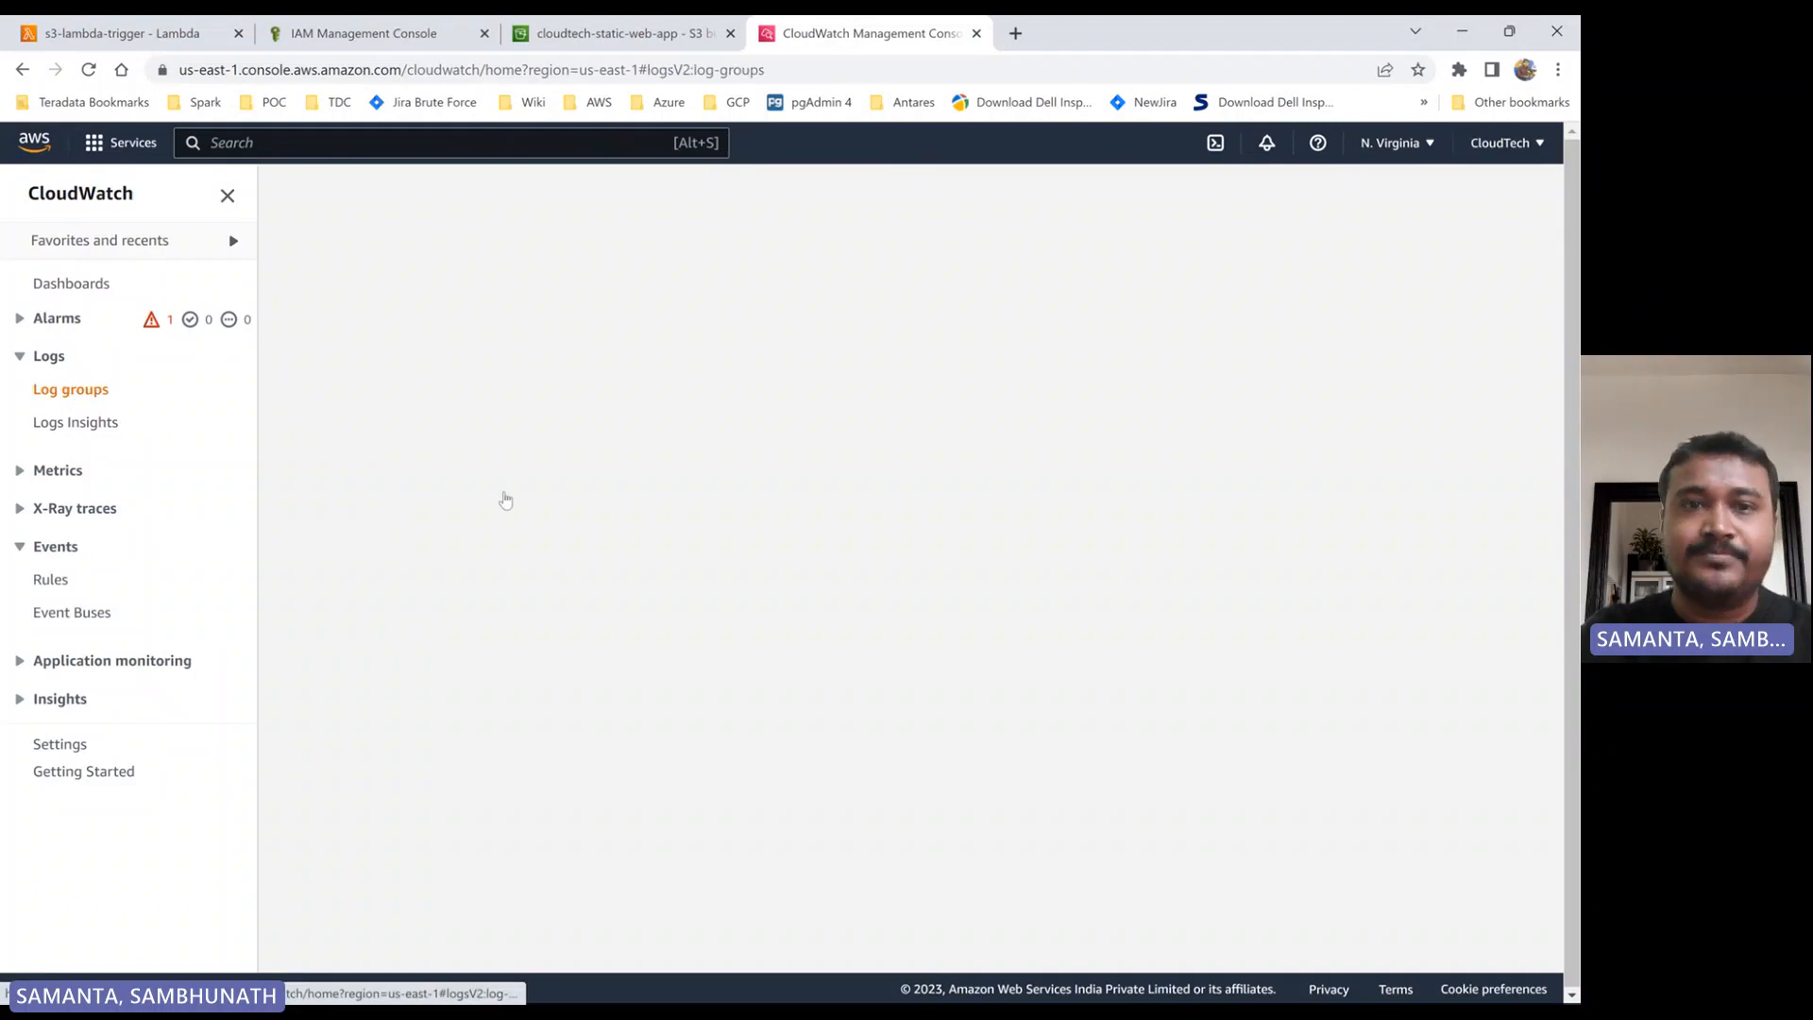
- Start an upload to the cloudtech-static-web-app bucket and add the file AWSKeywordsNote from the Demo folder
left_click(604, 36)
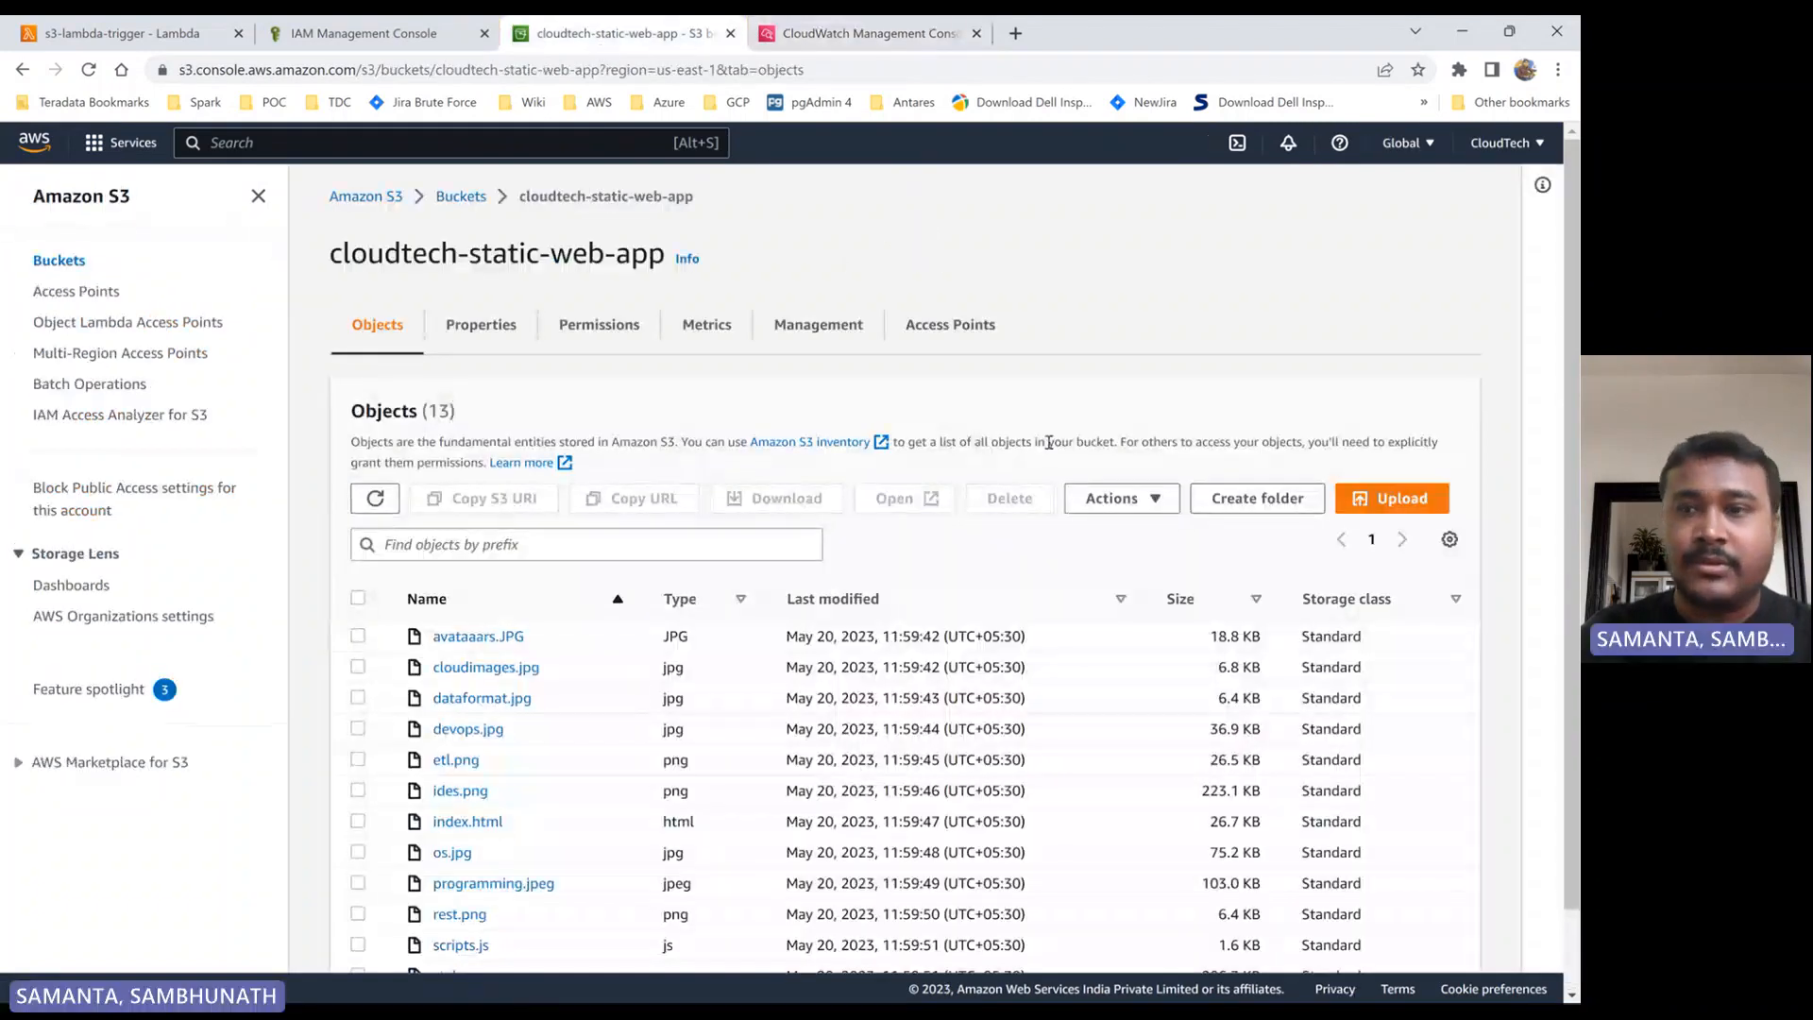
left_click(1443, 510)
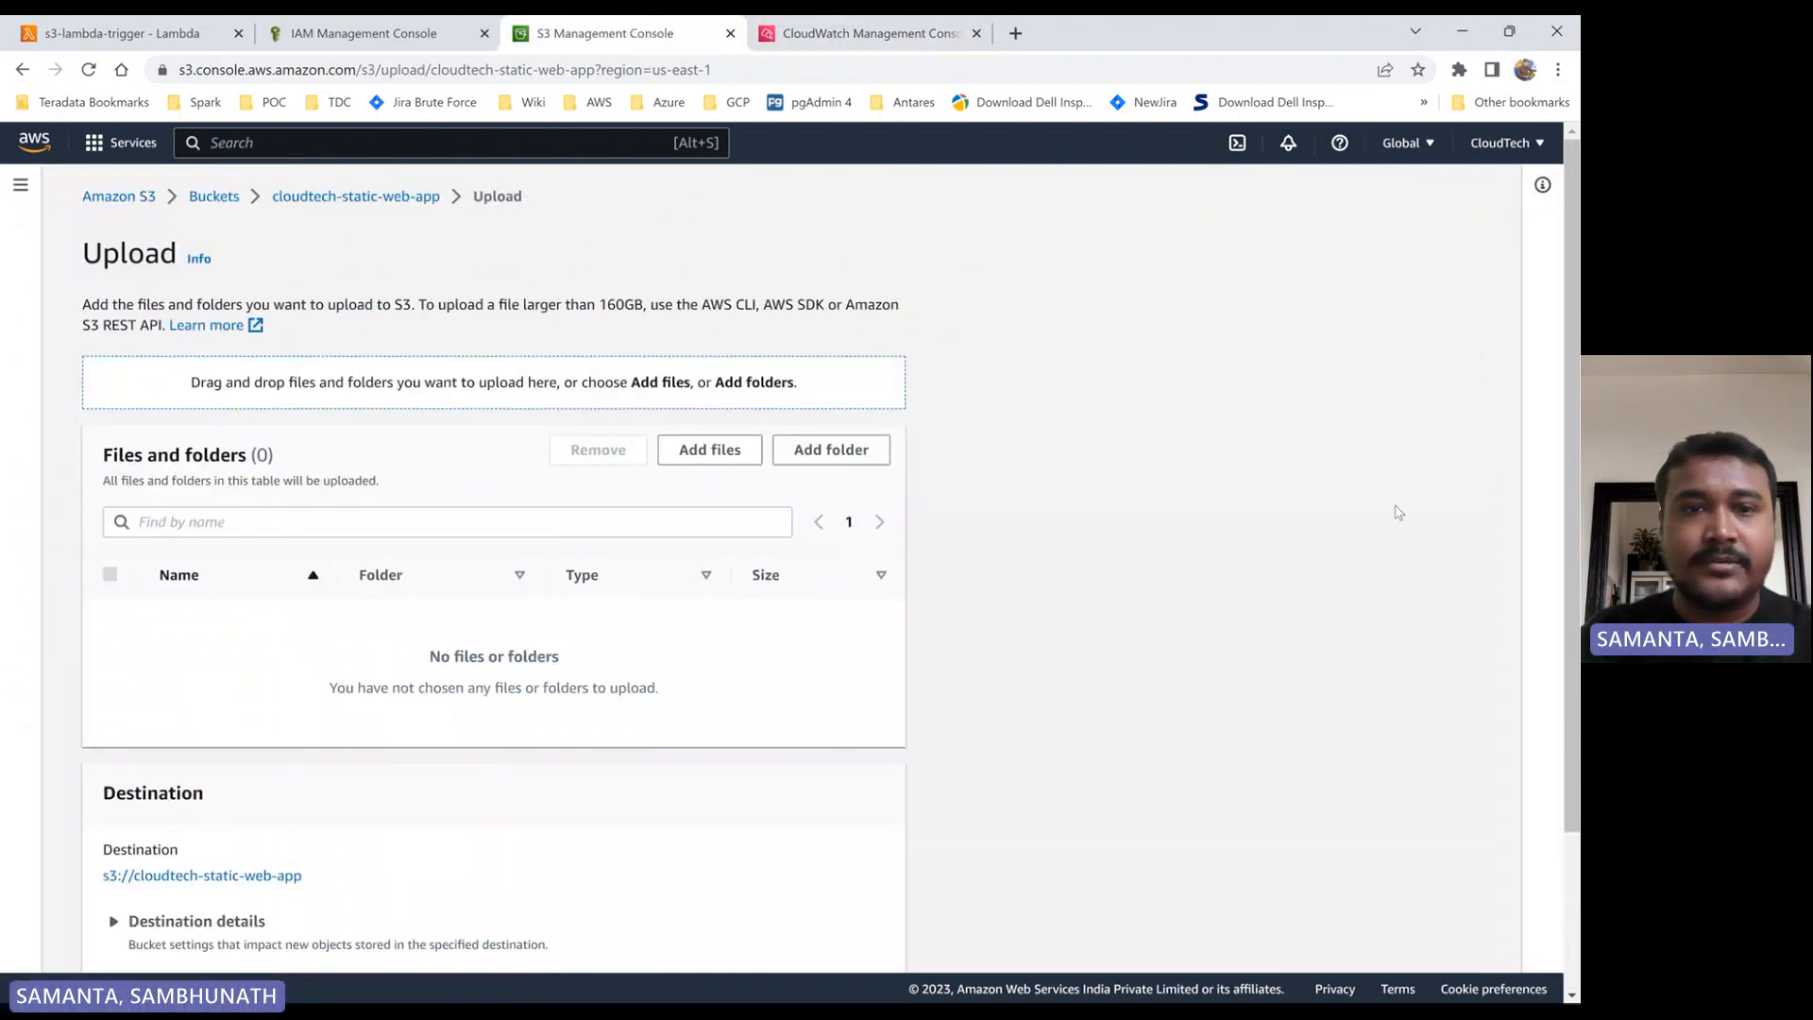
left_click(725, 456)
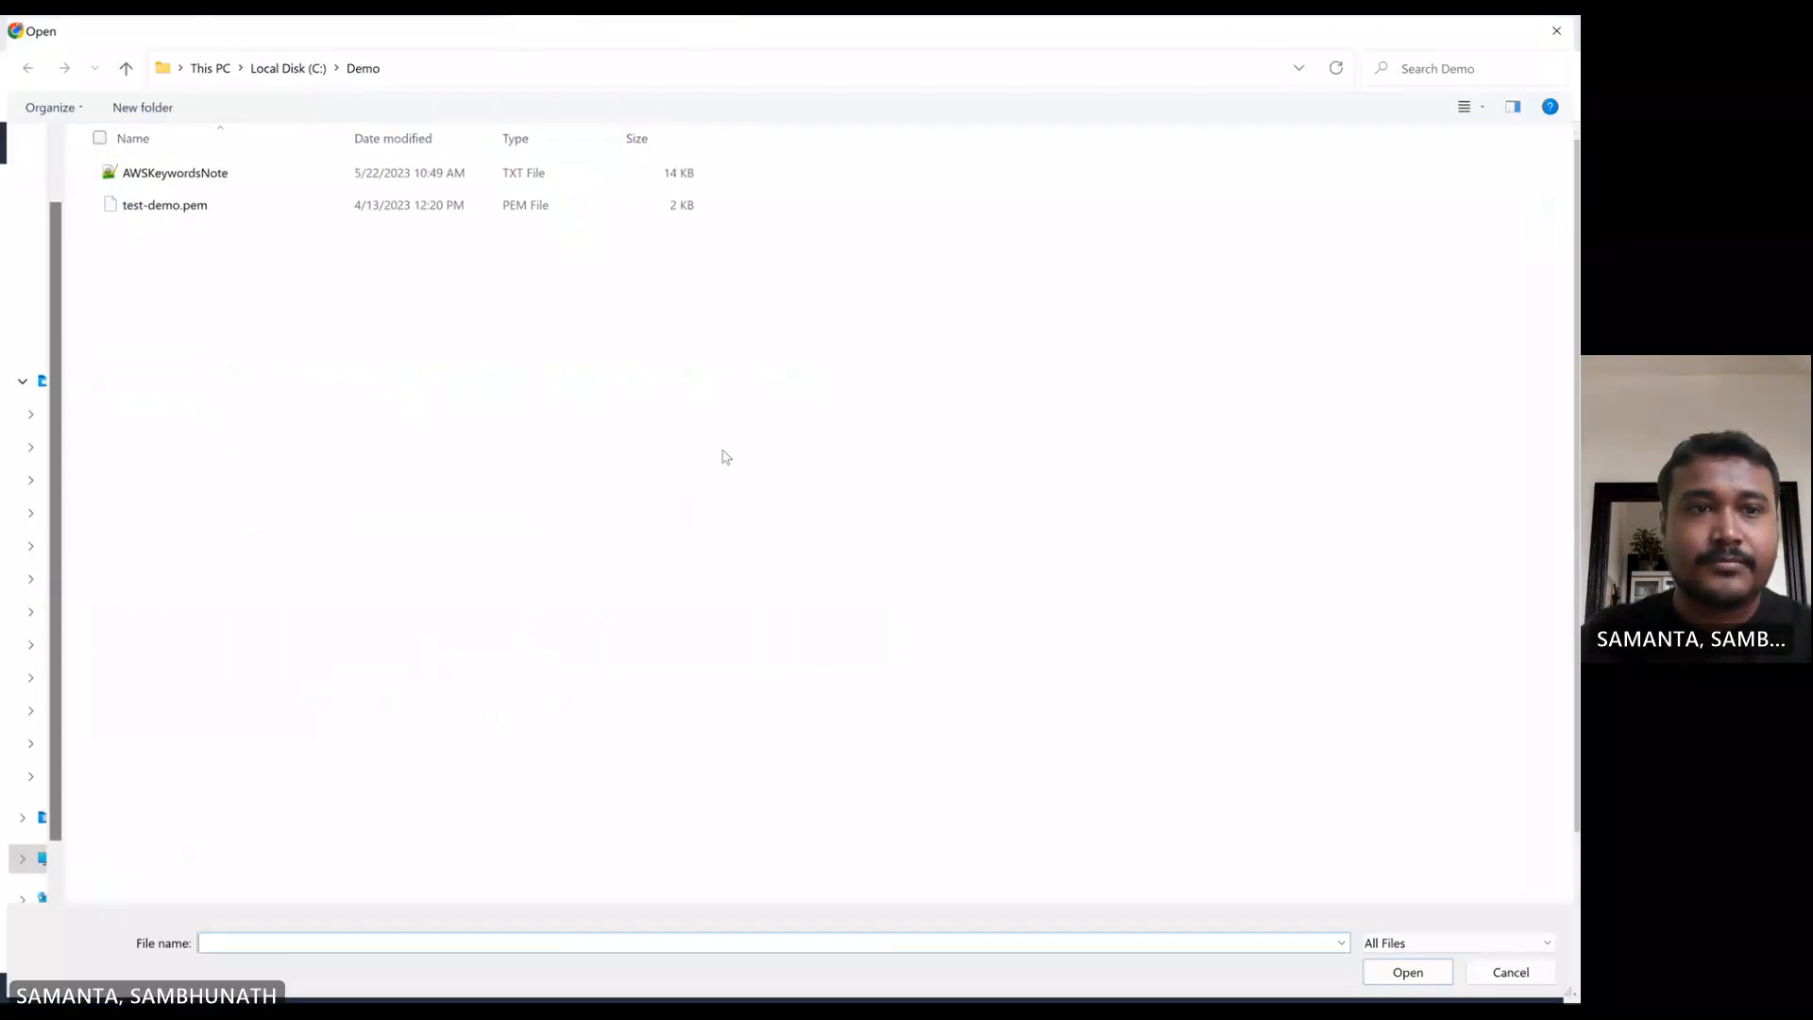
double_click(179, 179)
- Refresh the CloudWatch log groups list to check it before the upload, and return to the S3 upload page
left_click(783, 36)
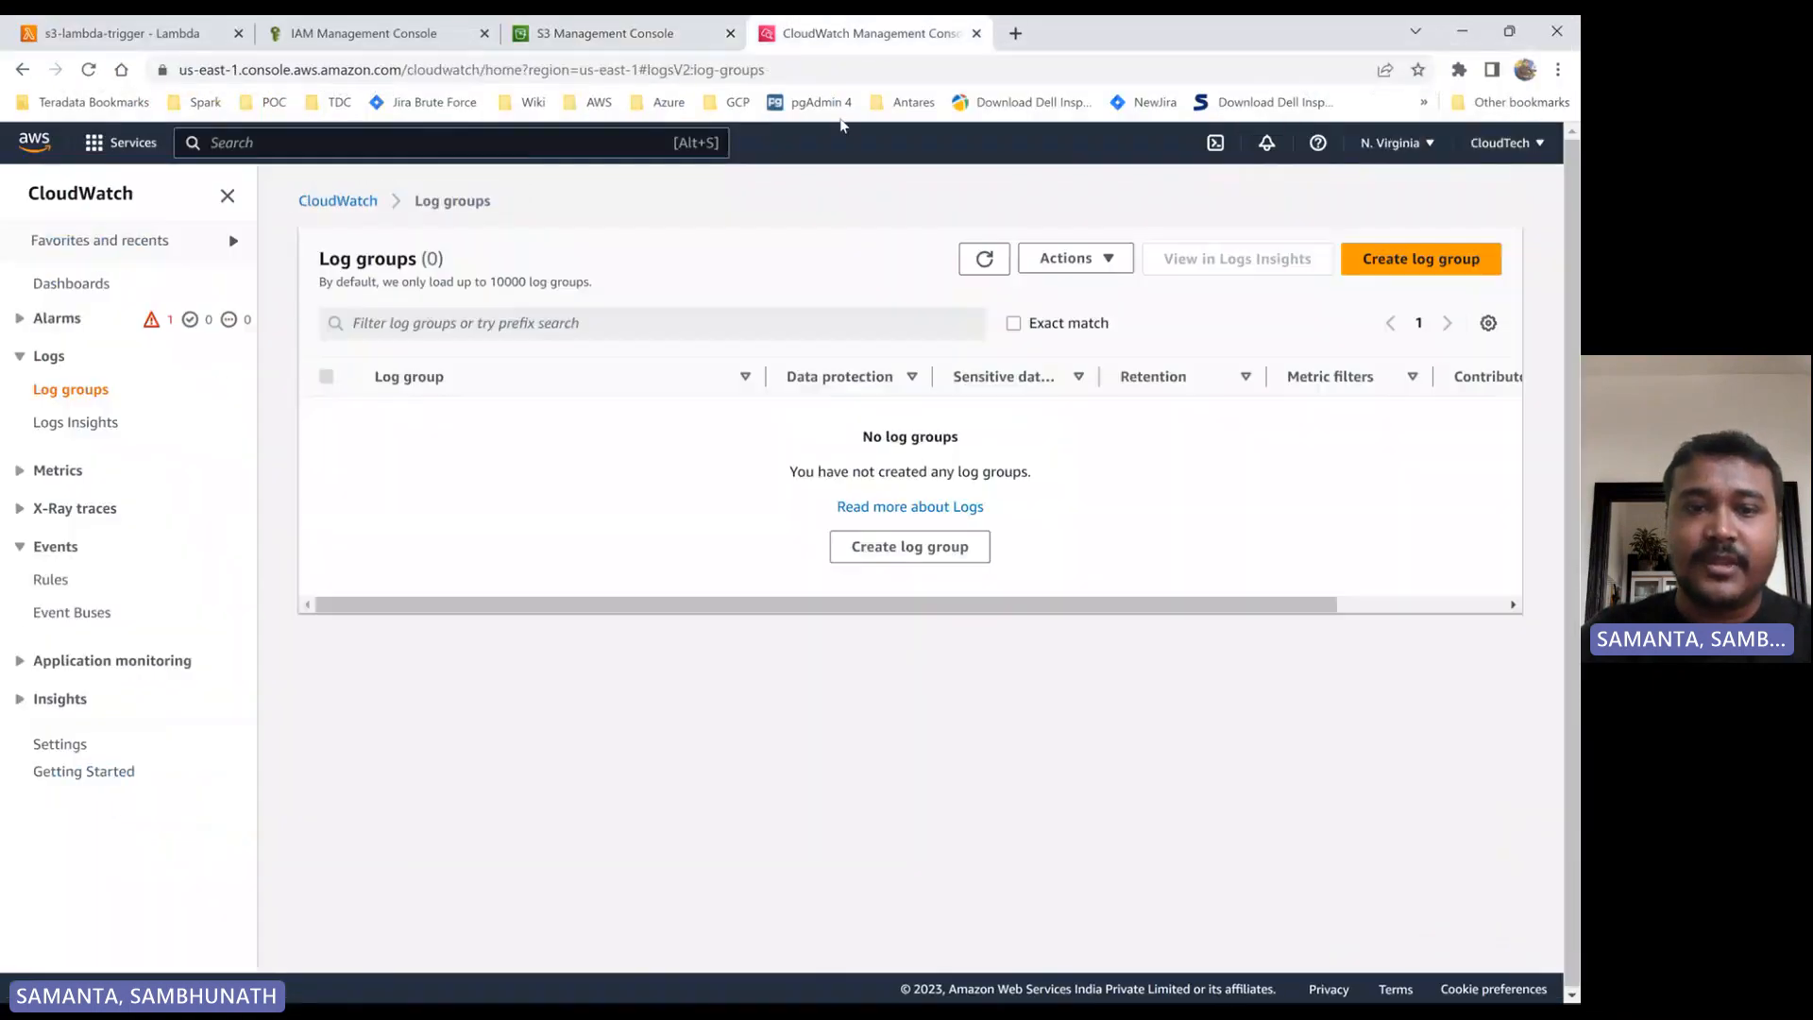
left_click(998, 248)
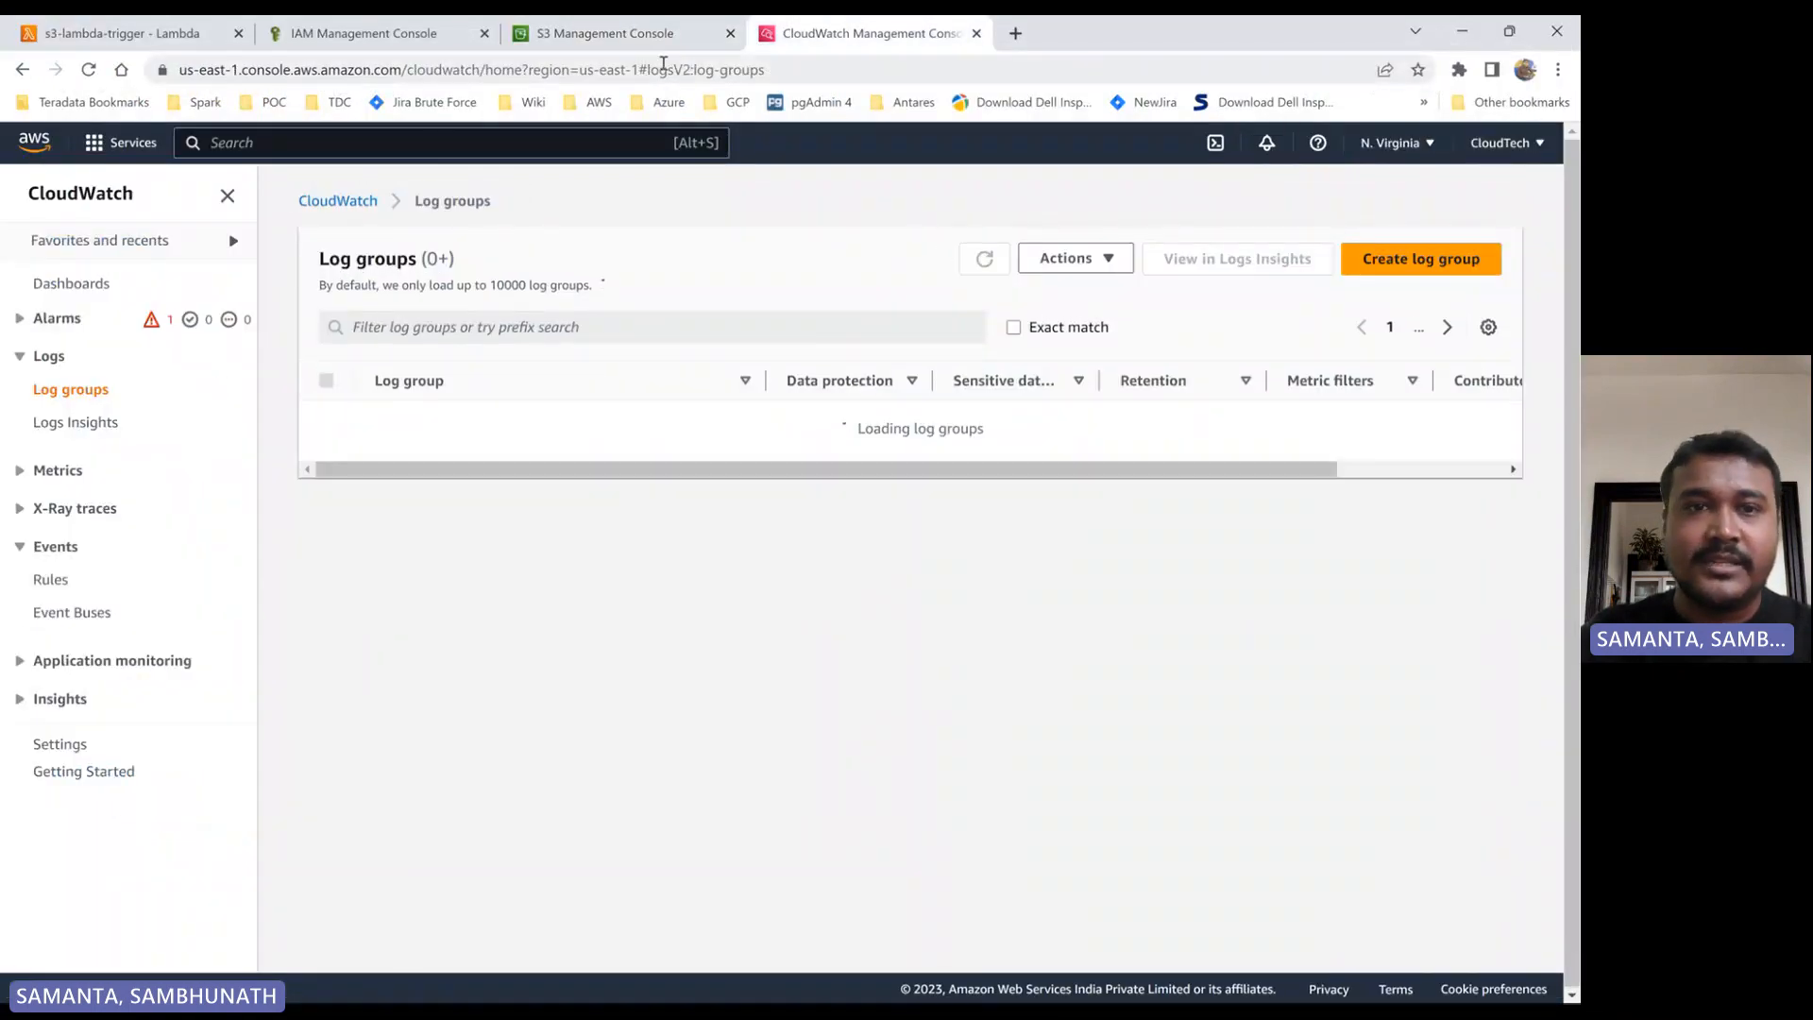
left_click(626, 37)
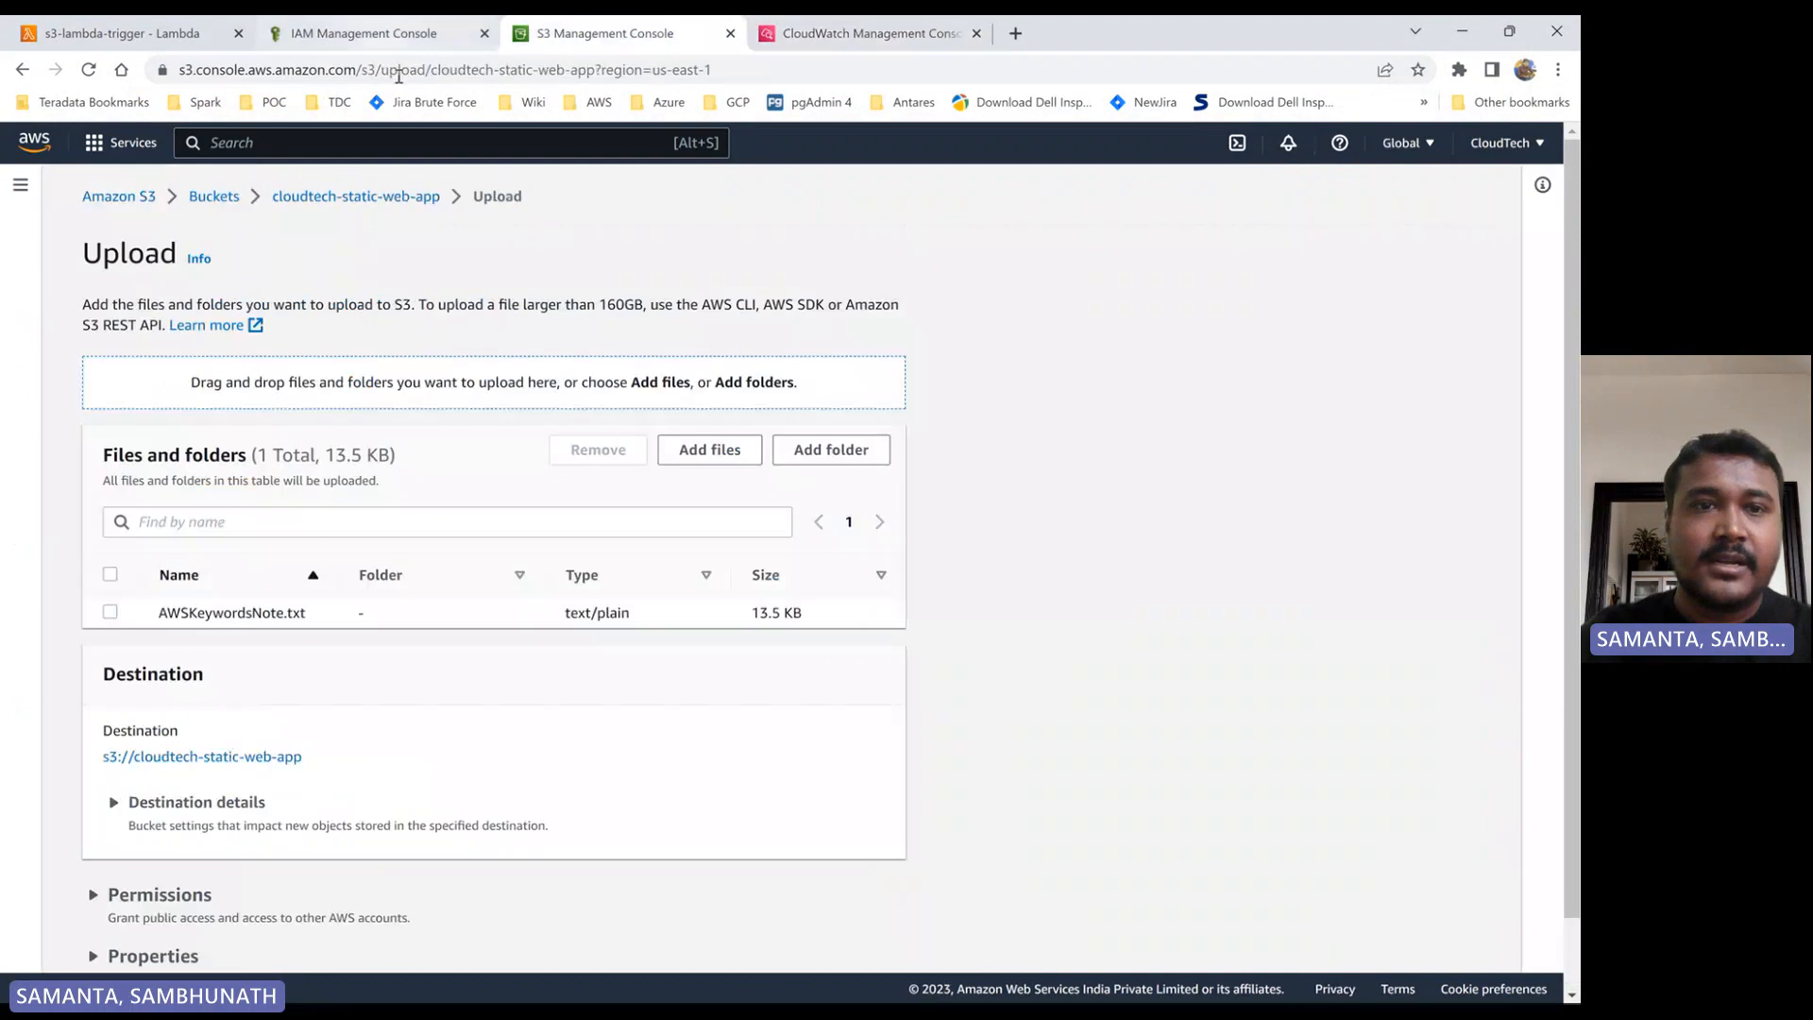
left_click(214, 197, "ctrl")
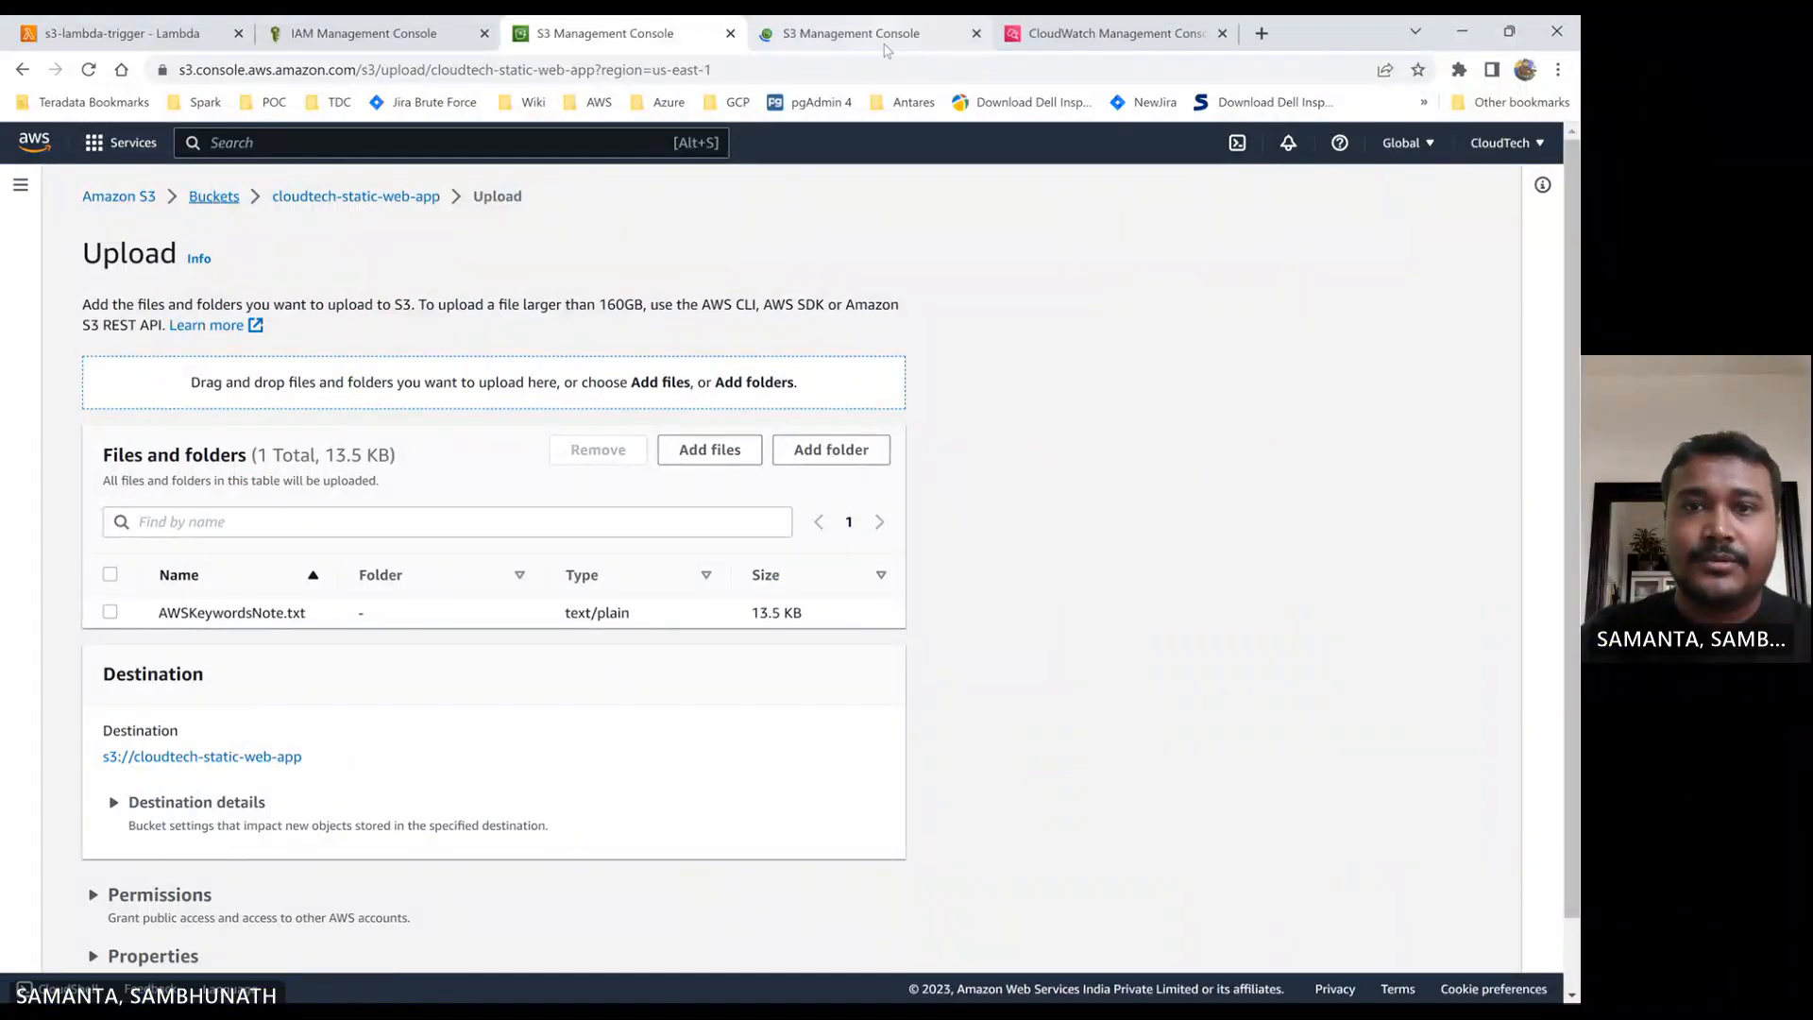
left_click(976, 35)
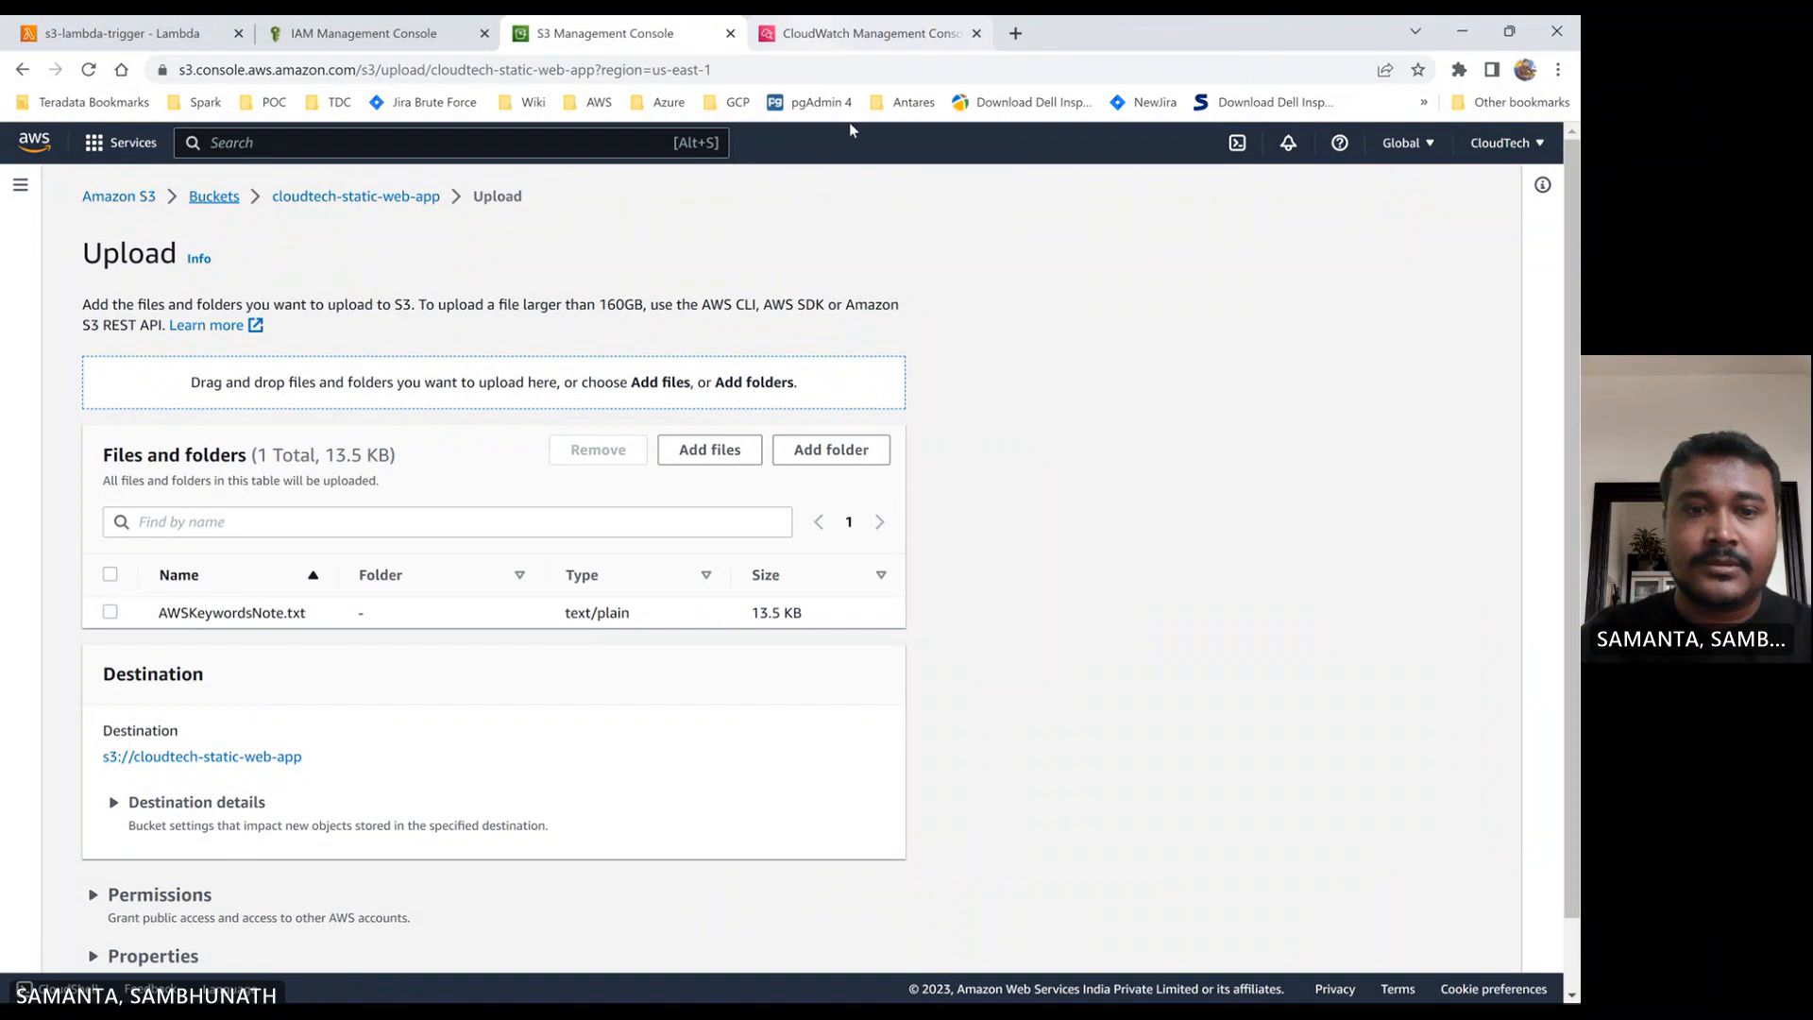
- Upload AWSKeywordsNote.txt to the cloudtech-static-web-app bucket and close the upload status page
scroll(1155, 858, "down", 1)
left_click(858, 938)
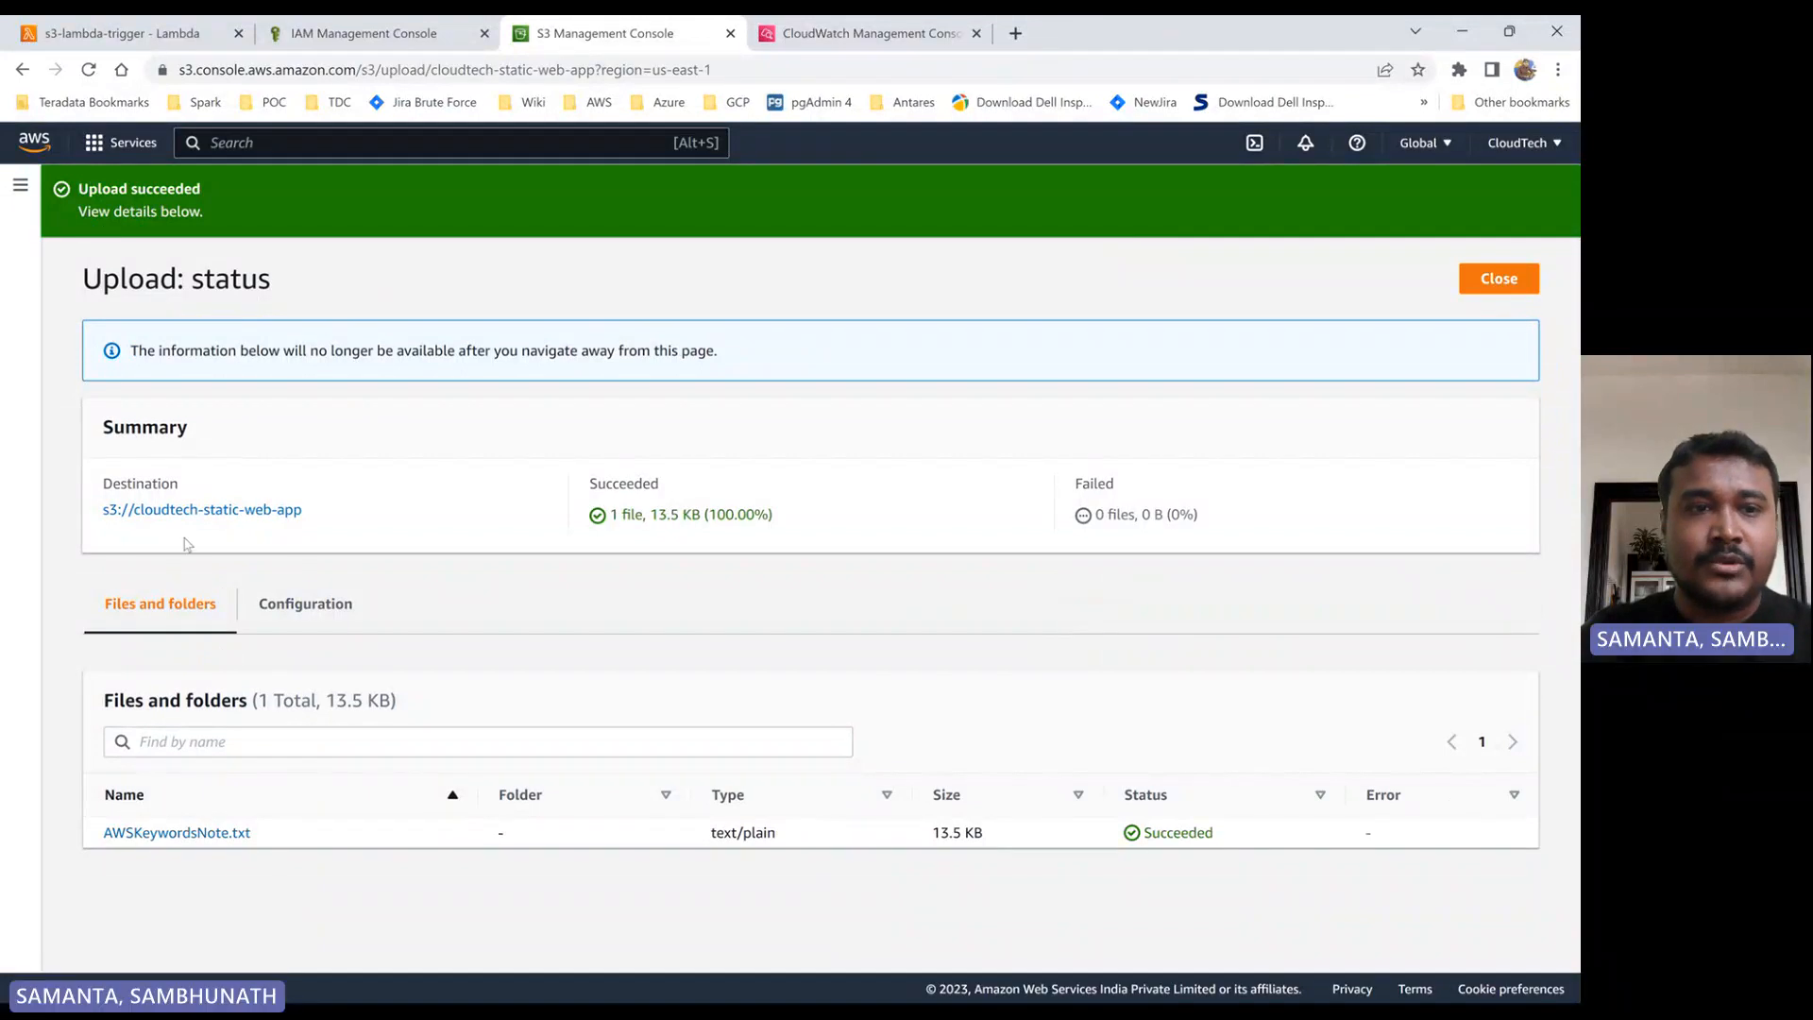
left_click(1498, 279)
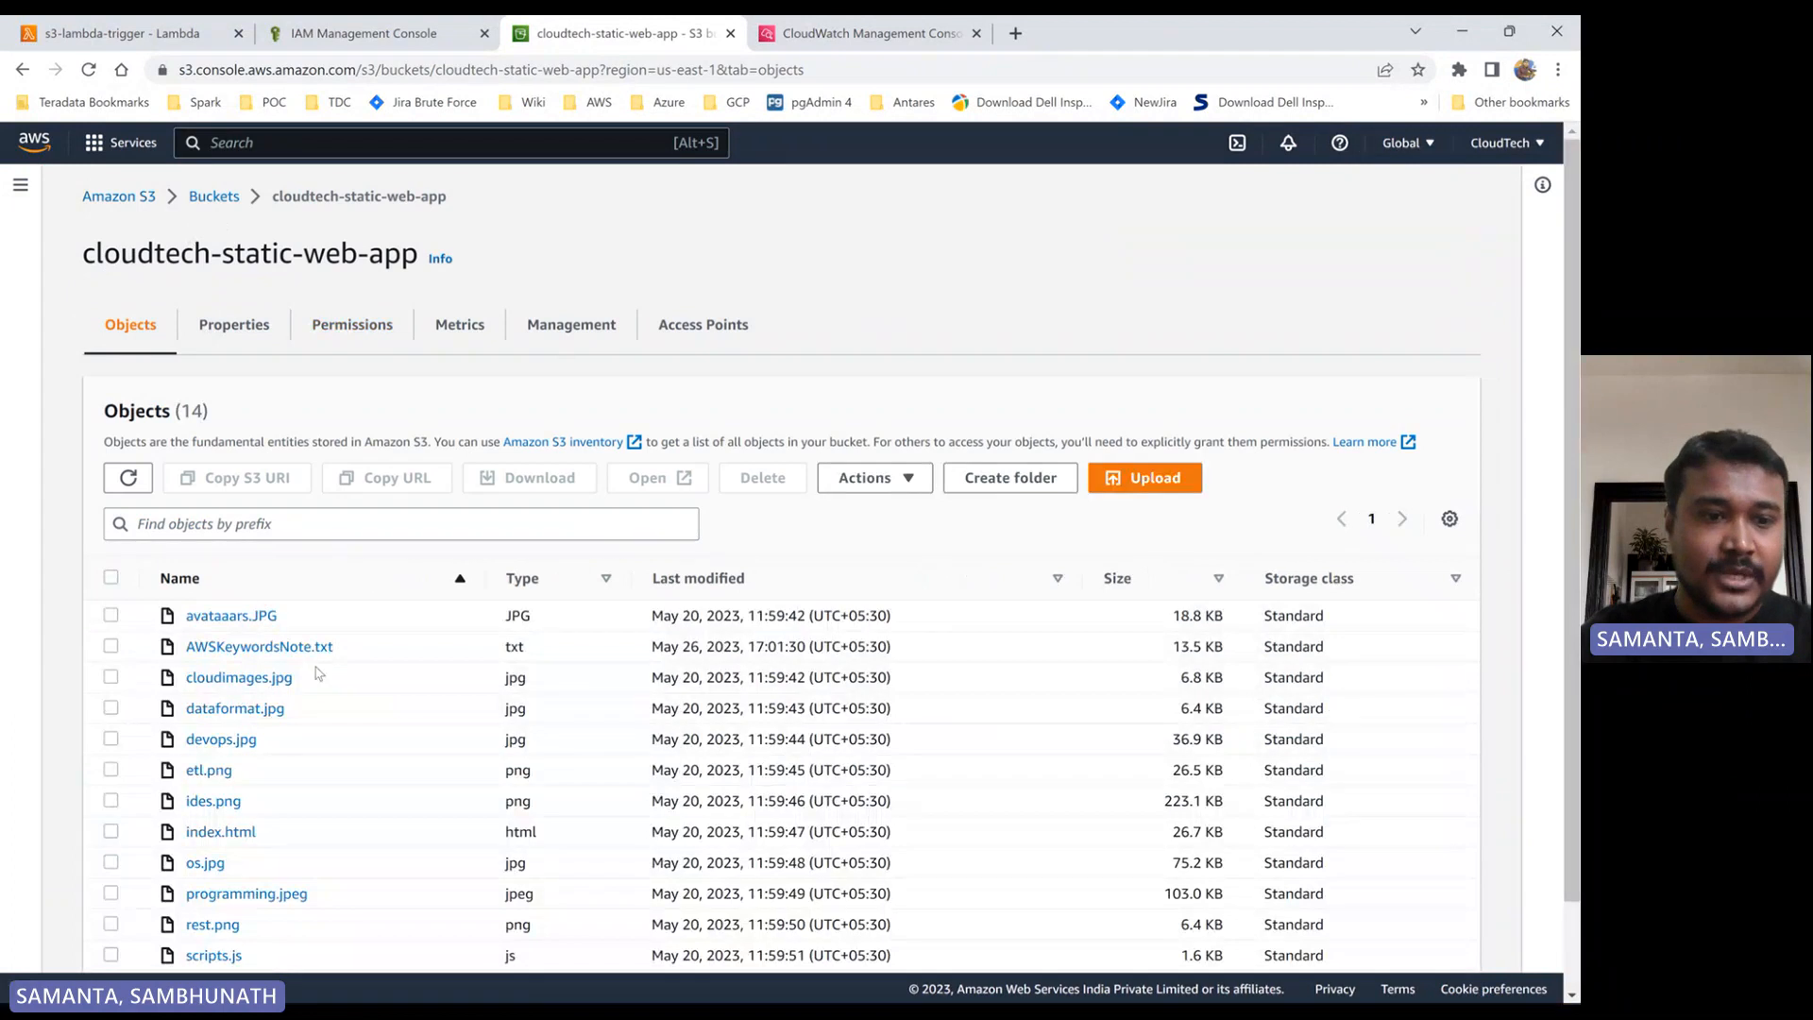
- Open the cloudtech-s3 bucket and refresh its object list to check for the copied file
left_click(215, 197)
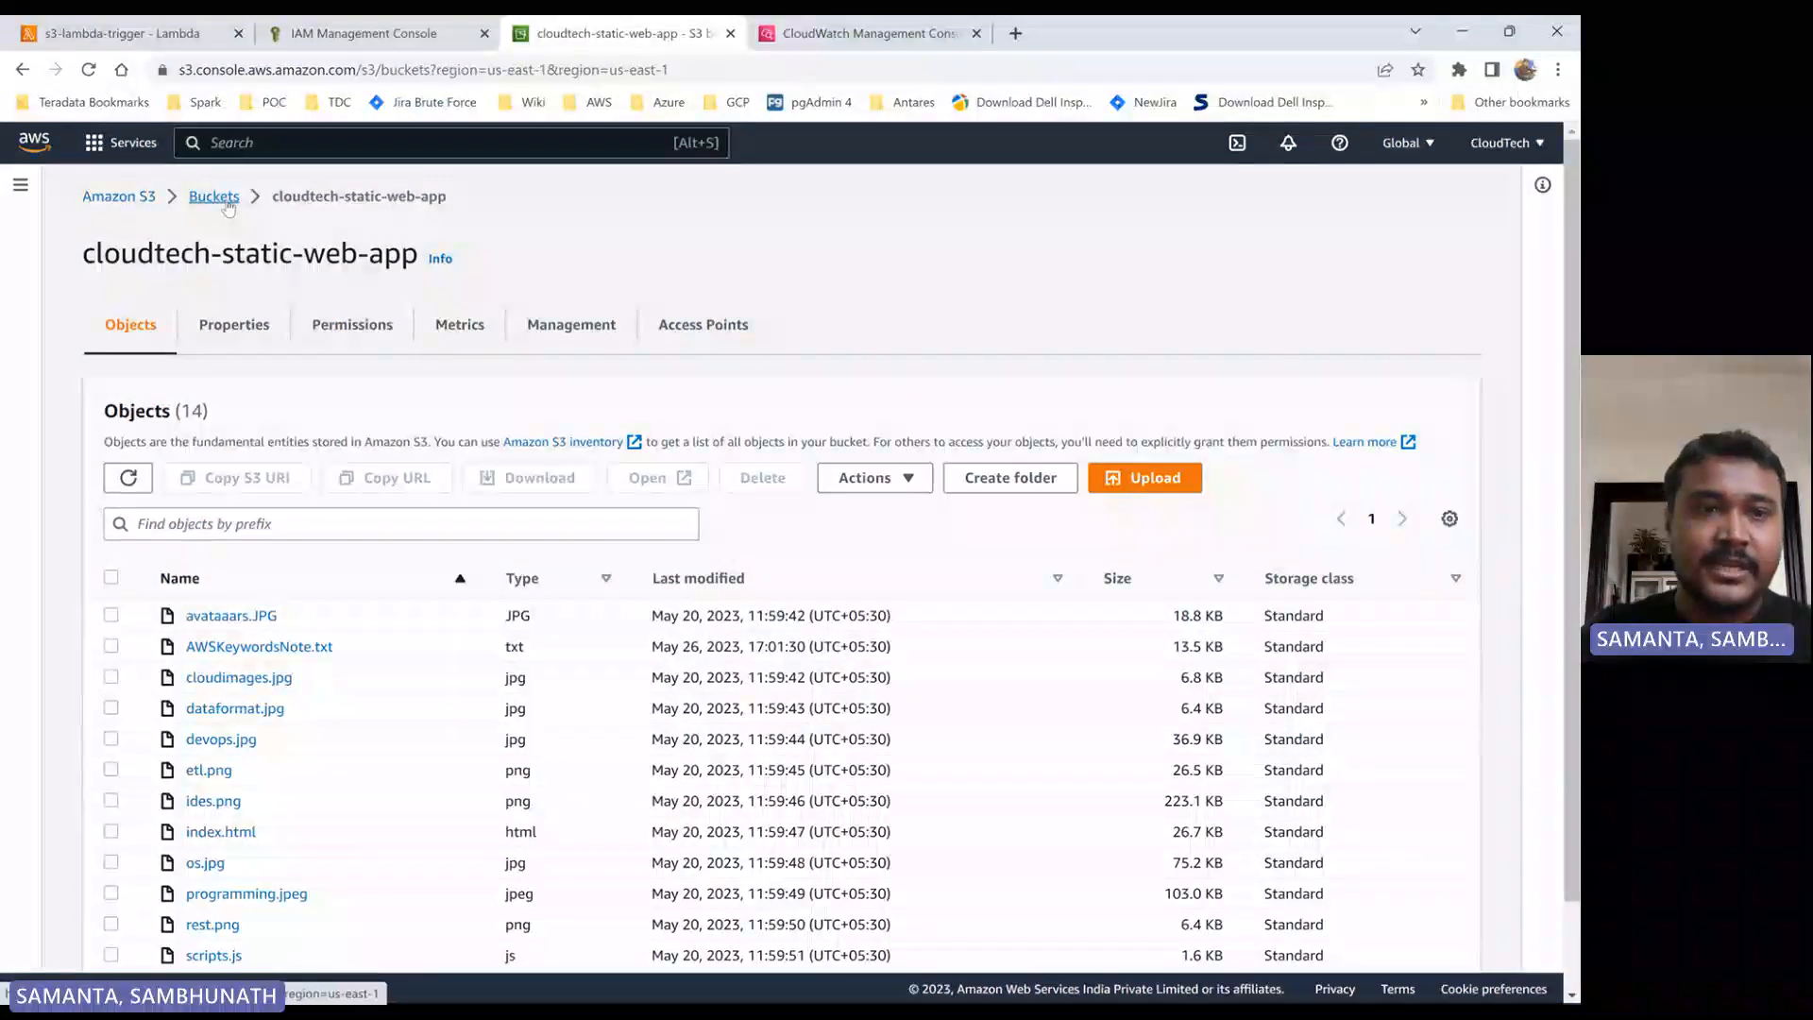
left_click(448, 525)
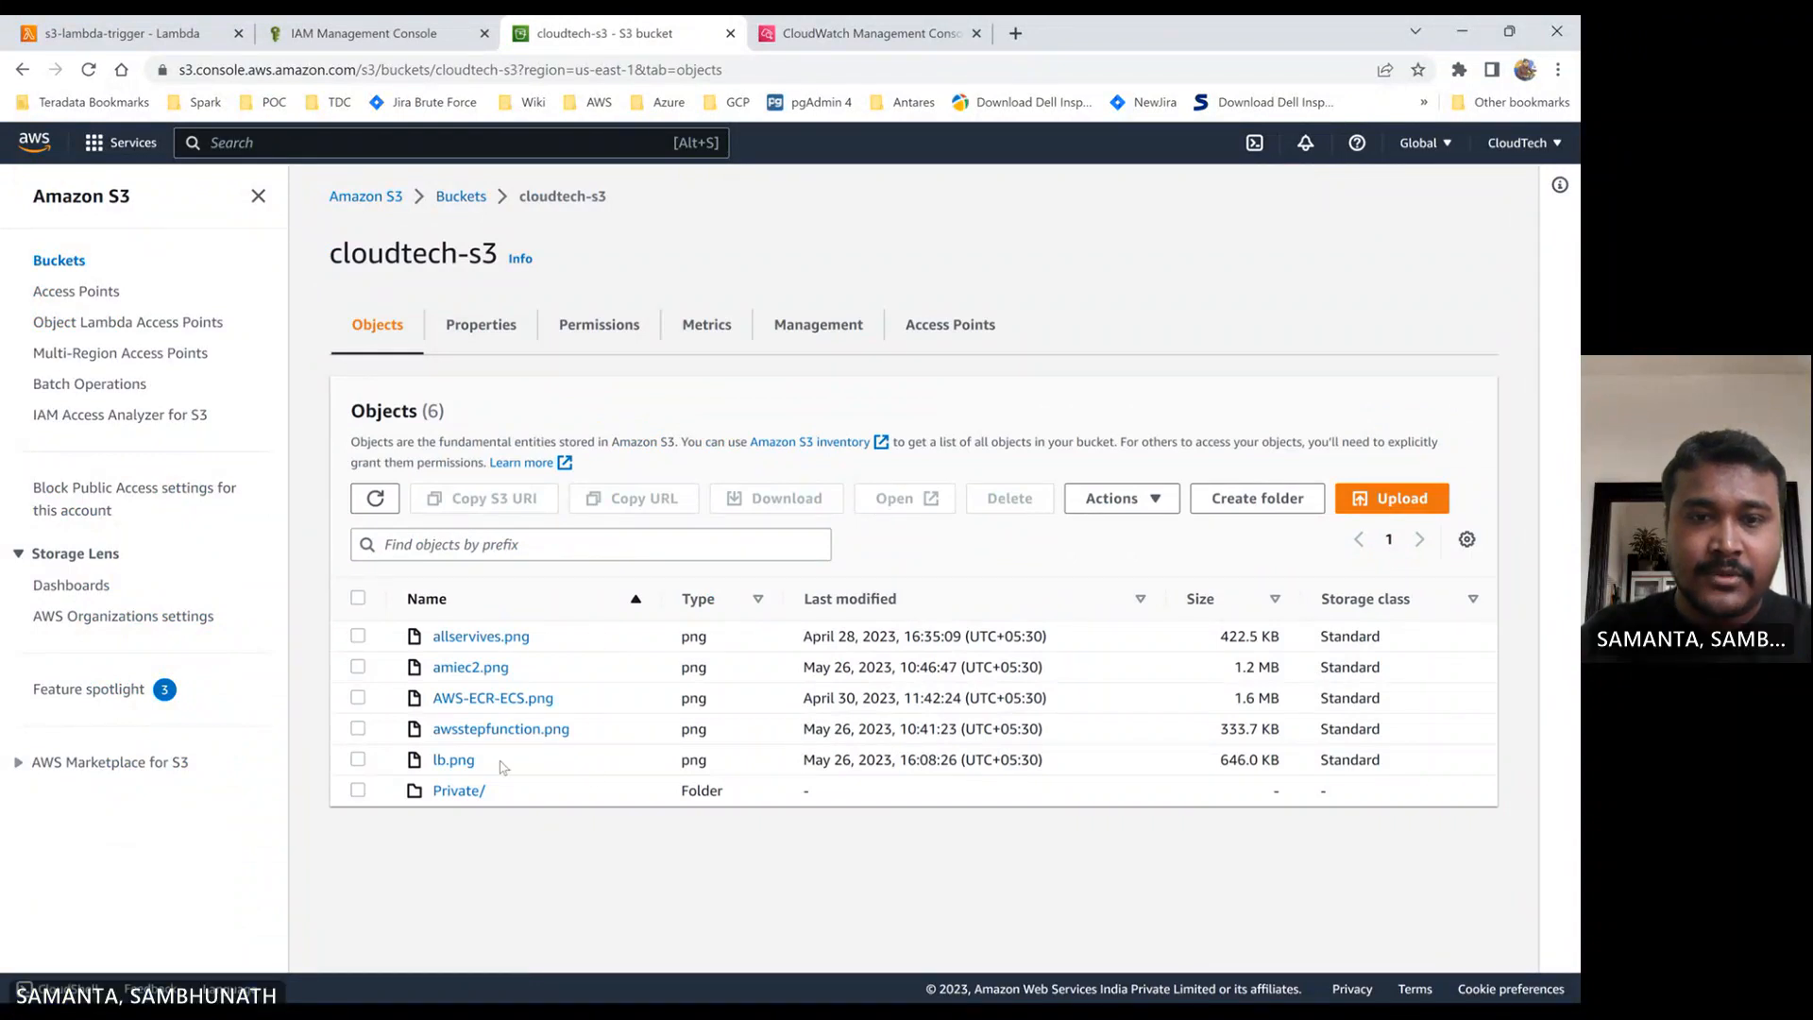
left_click(376, 498)
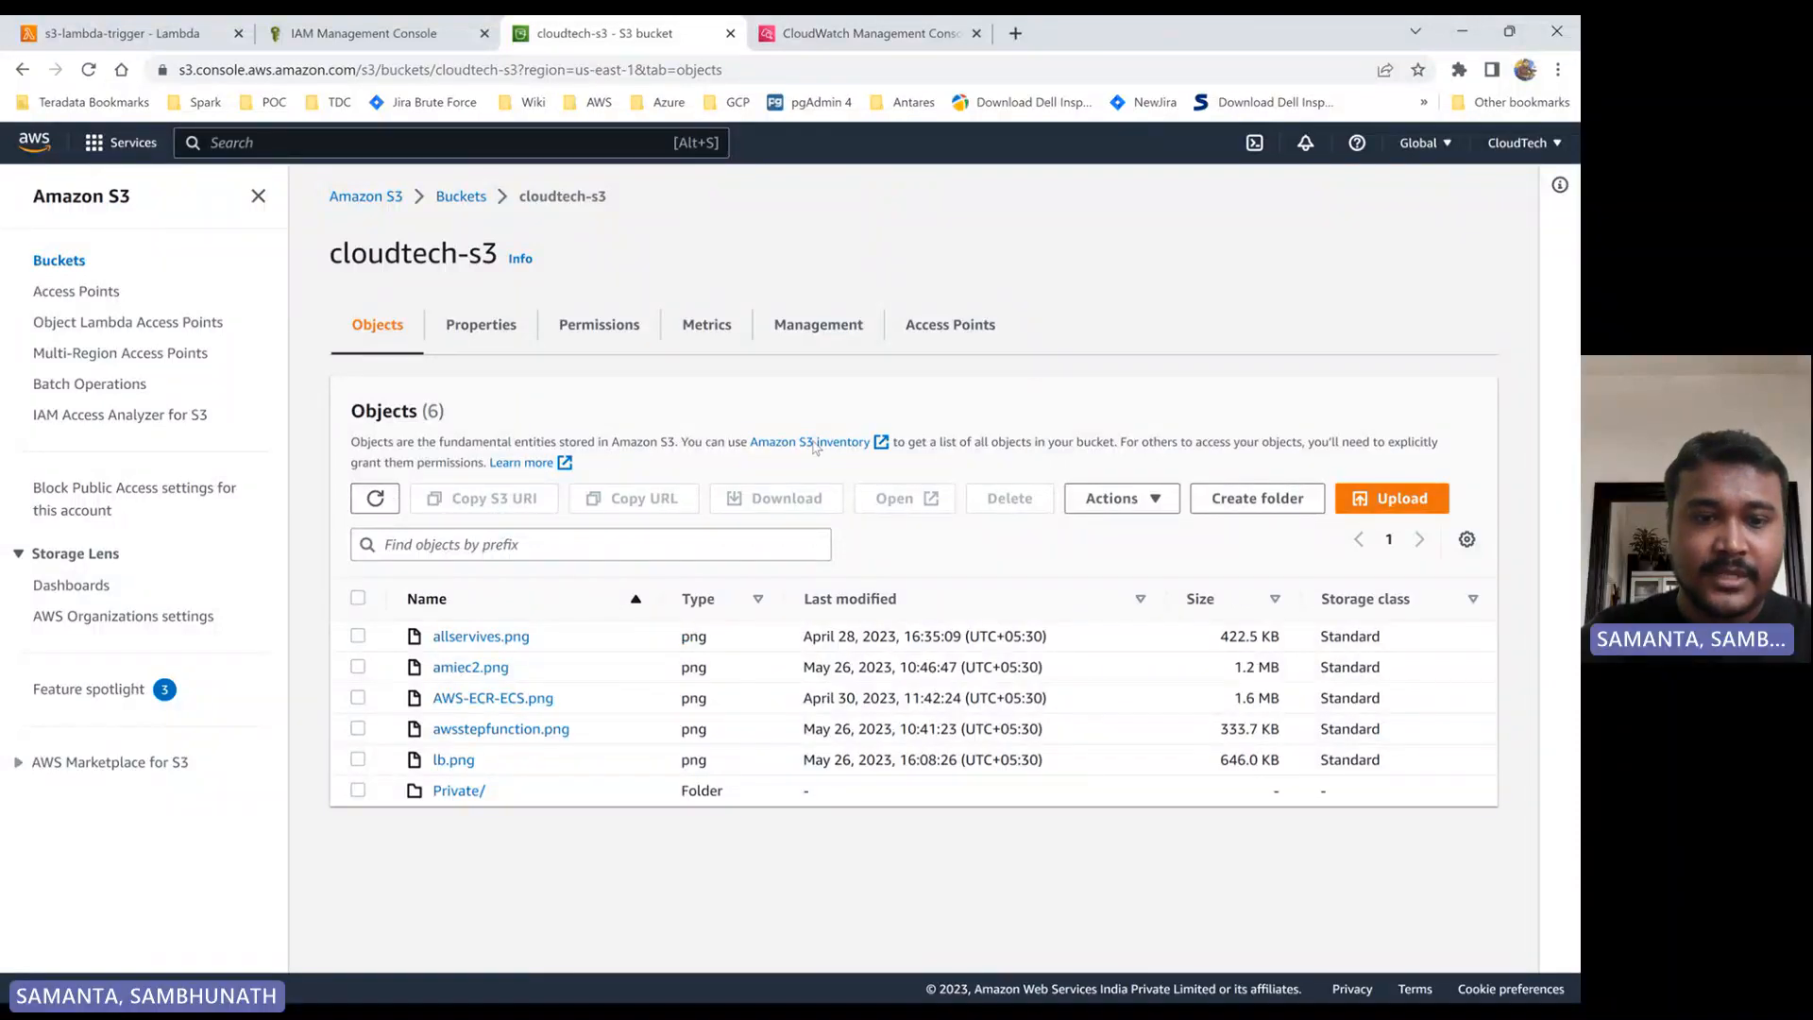
- Refresh the CloudWatch log groups, and open the log stream of the /aws/lambda/s3-lambda-trigger group
left_click(886, 36)
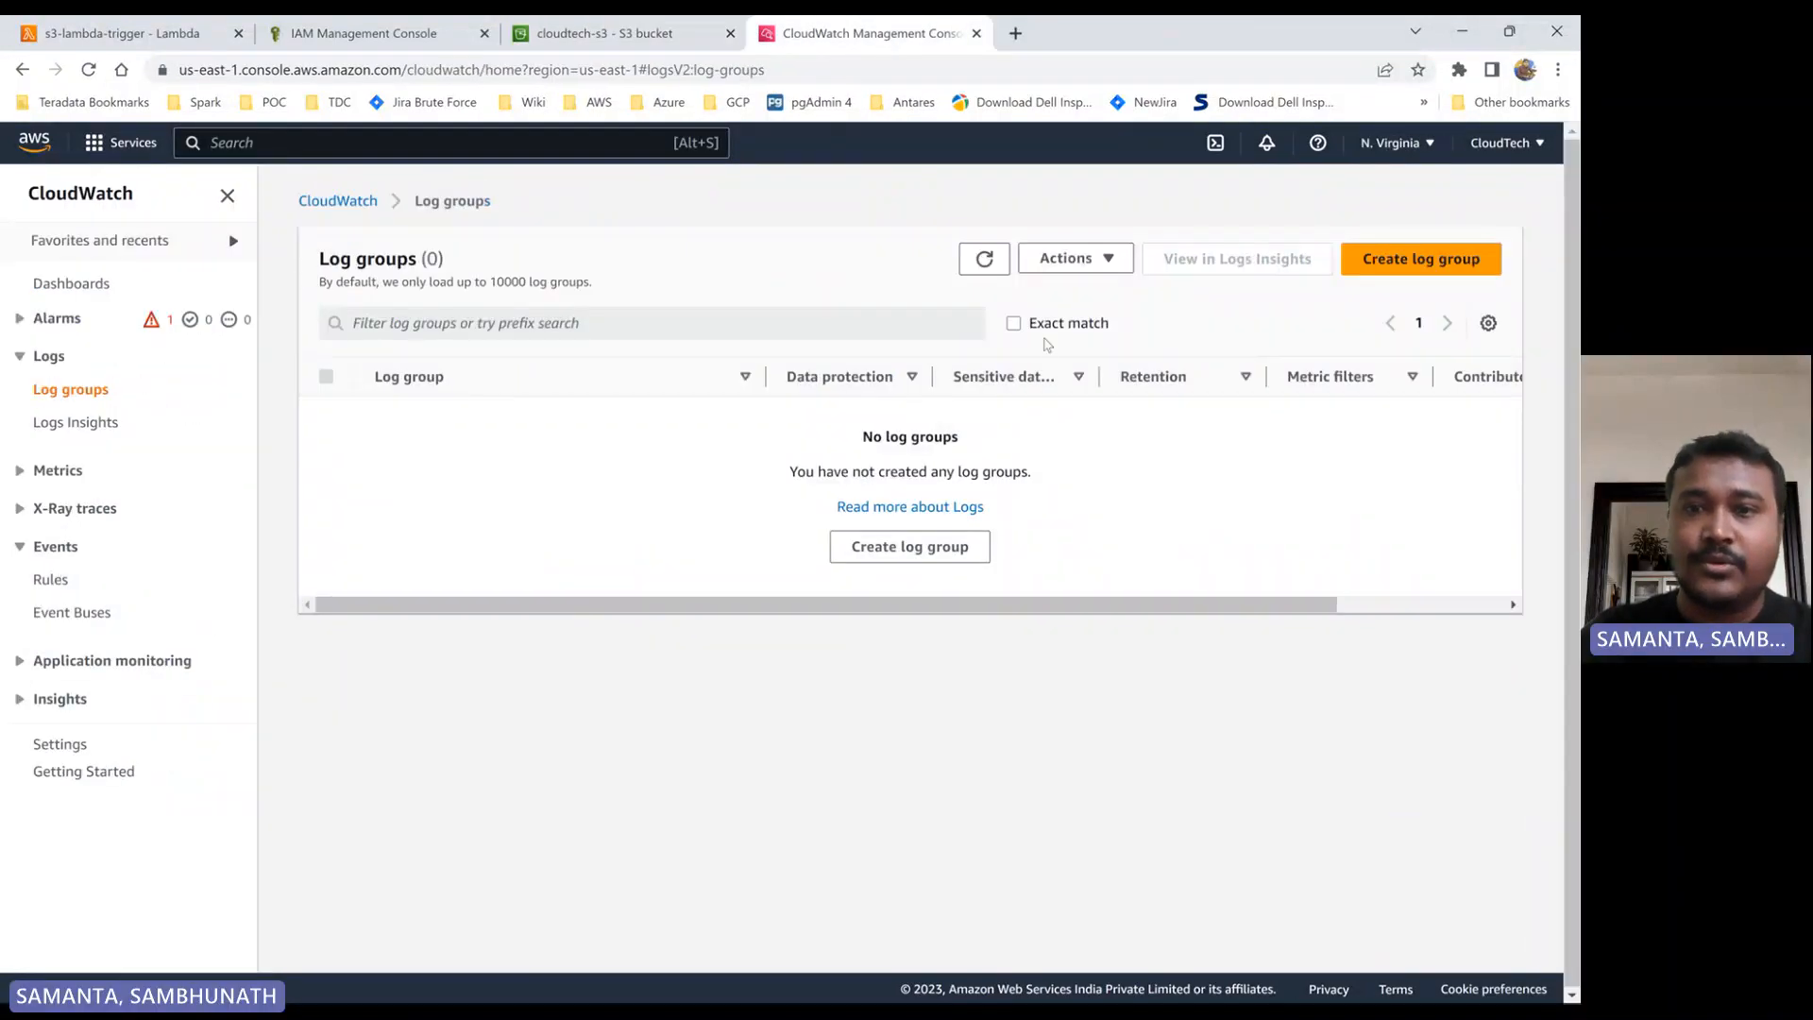
left_click(984, 258)
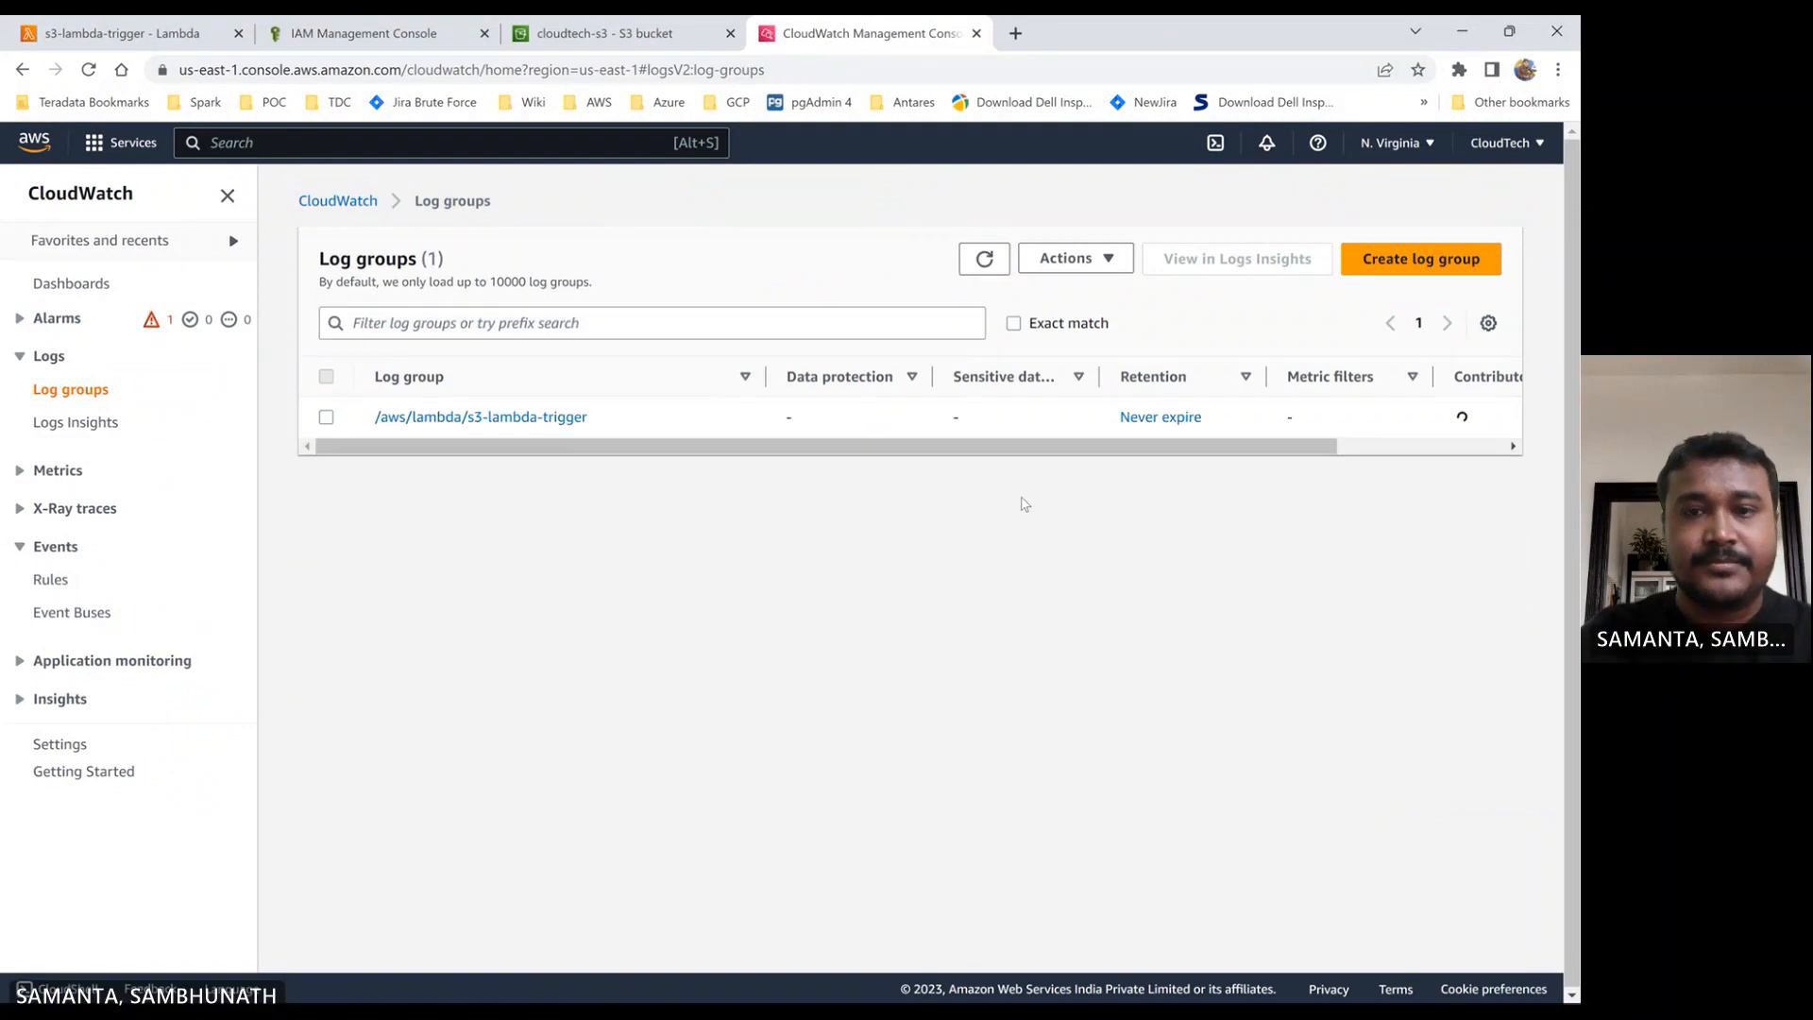
left_click(440, 416)
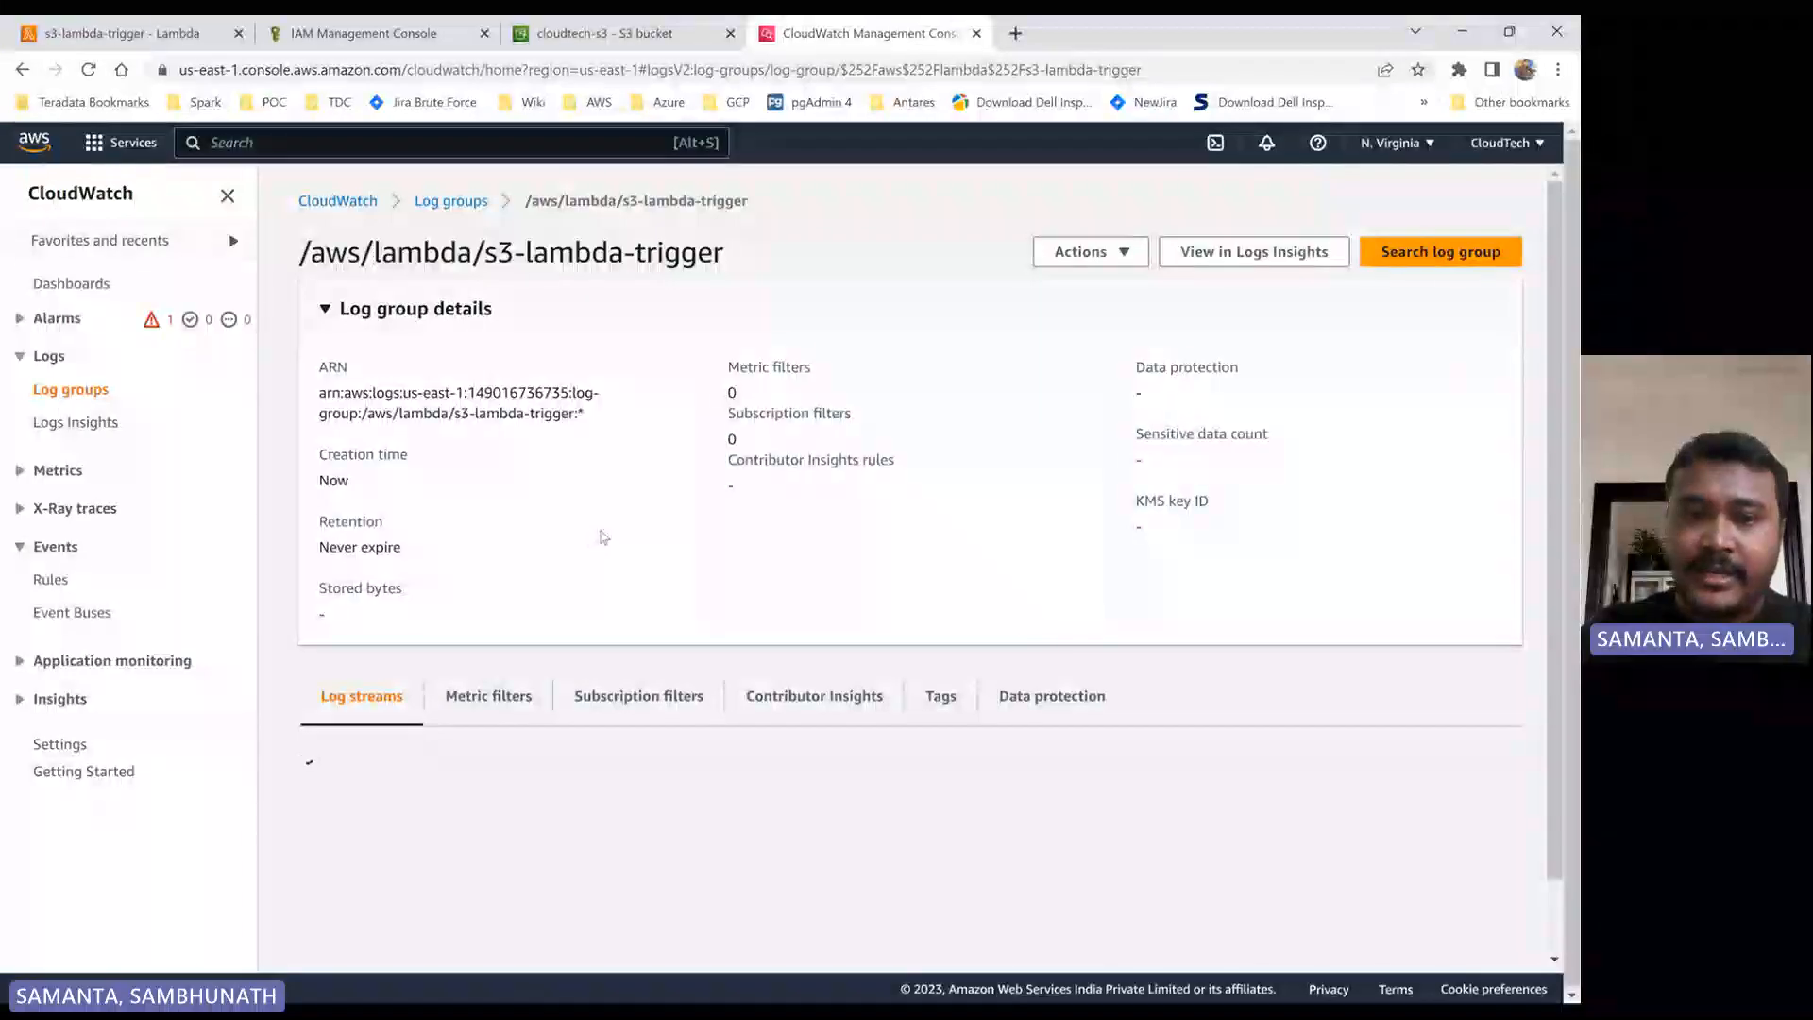
scroll(599, 530, "down", 1)
left_click(697, 838)
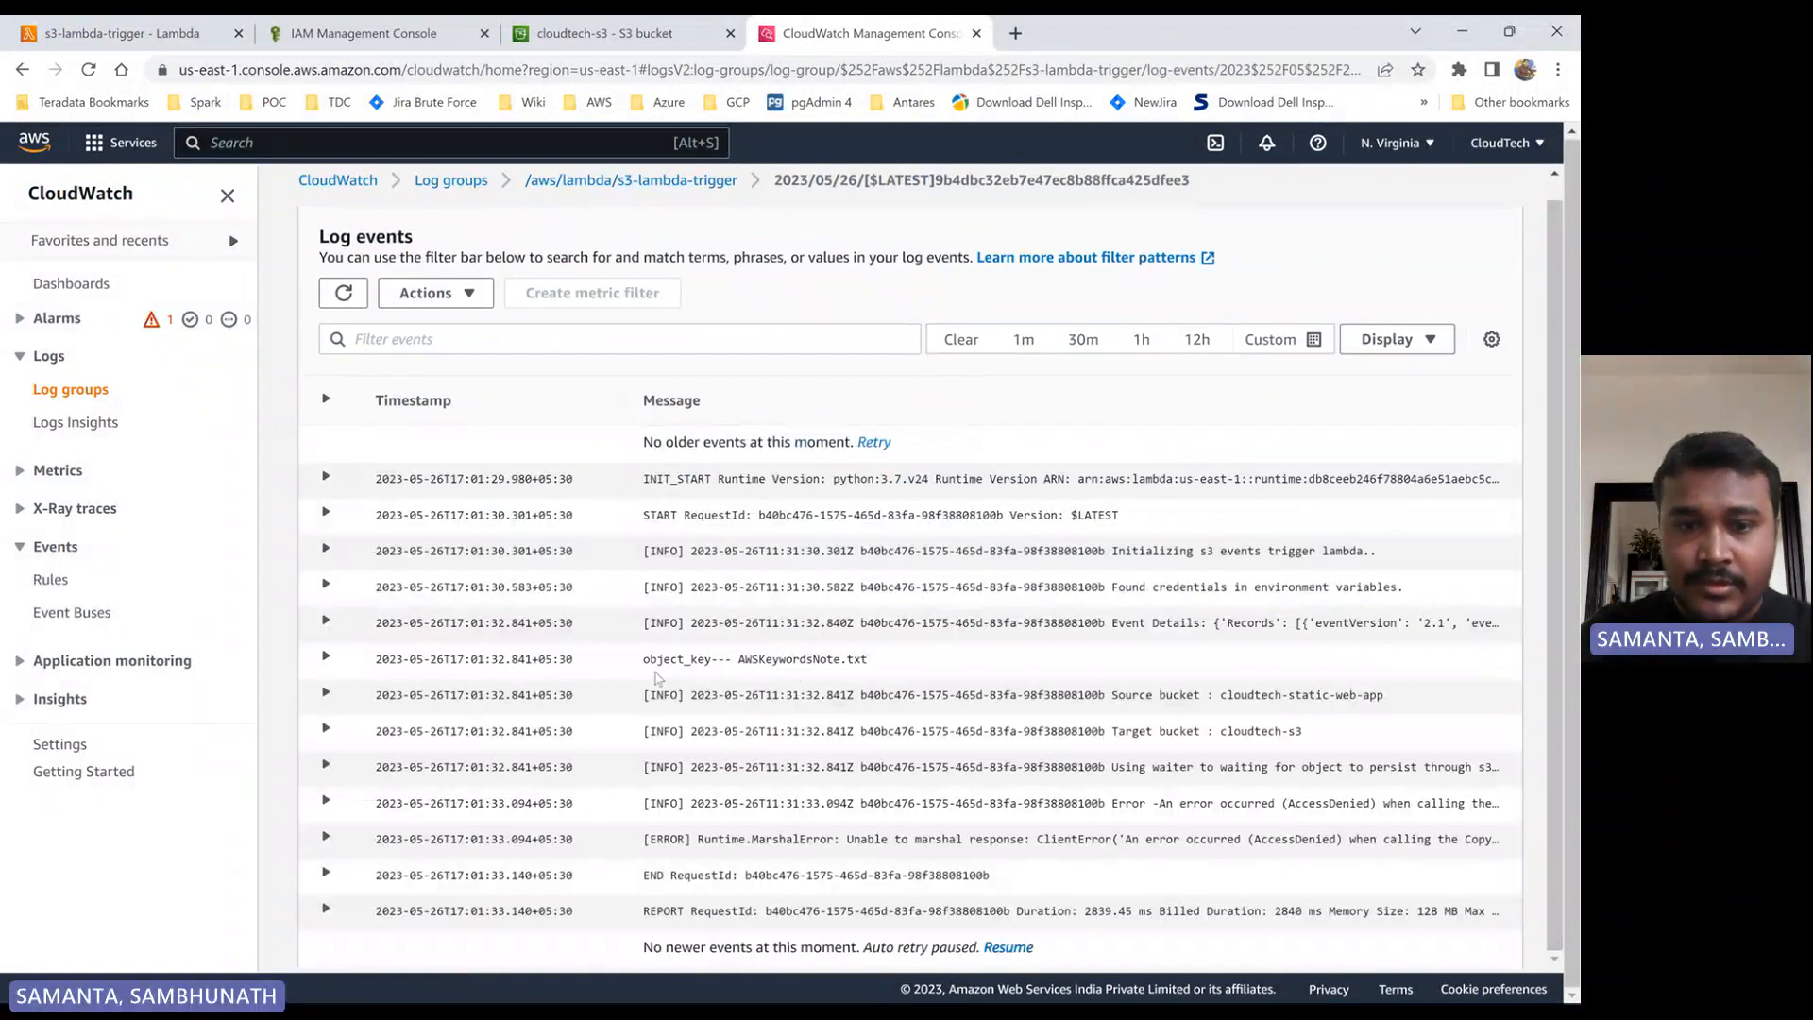
- Examine the object_key log entry, and expand the Event Details entry to read the S3 event record
left_click_drag(639, 666, 849, 665)
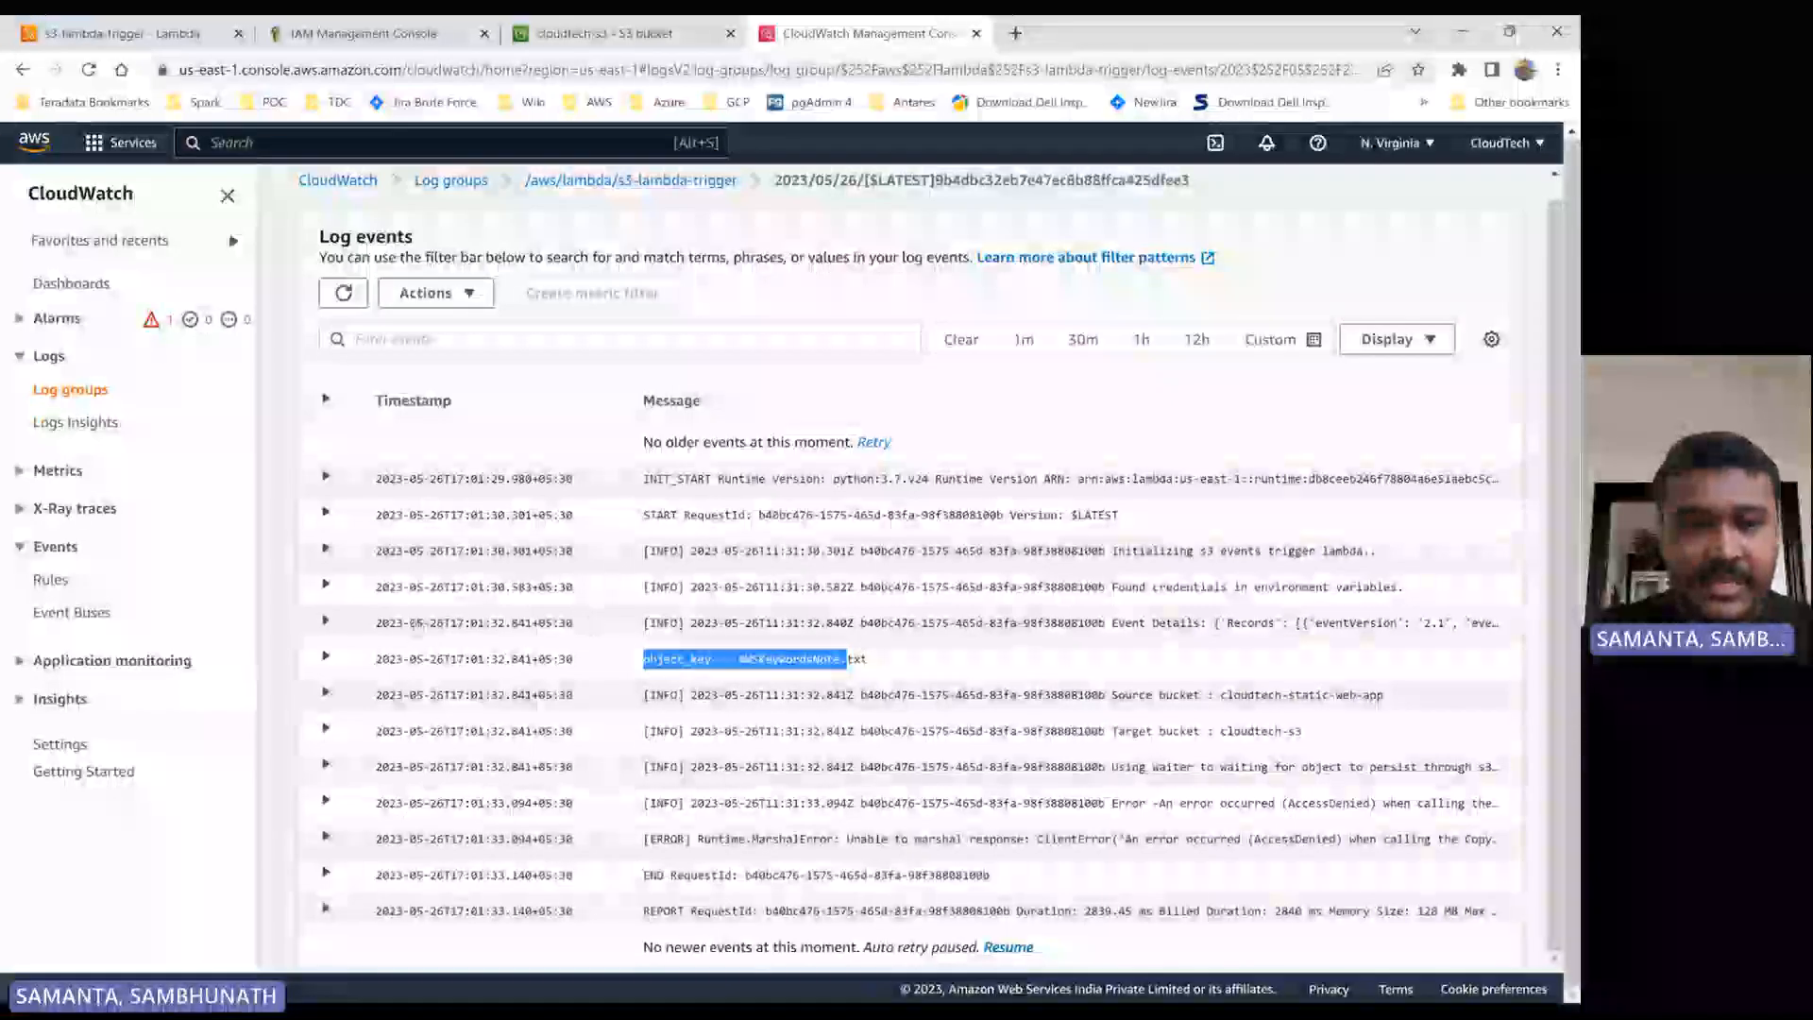
left_click(325, 622)
scroll(633, 648, "down", 2)
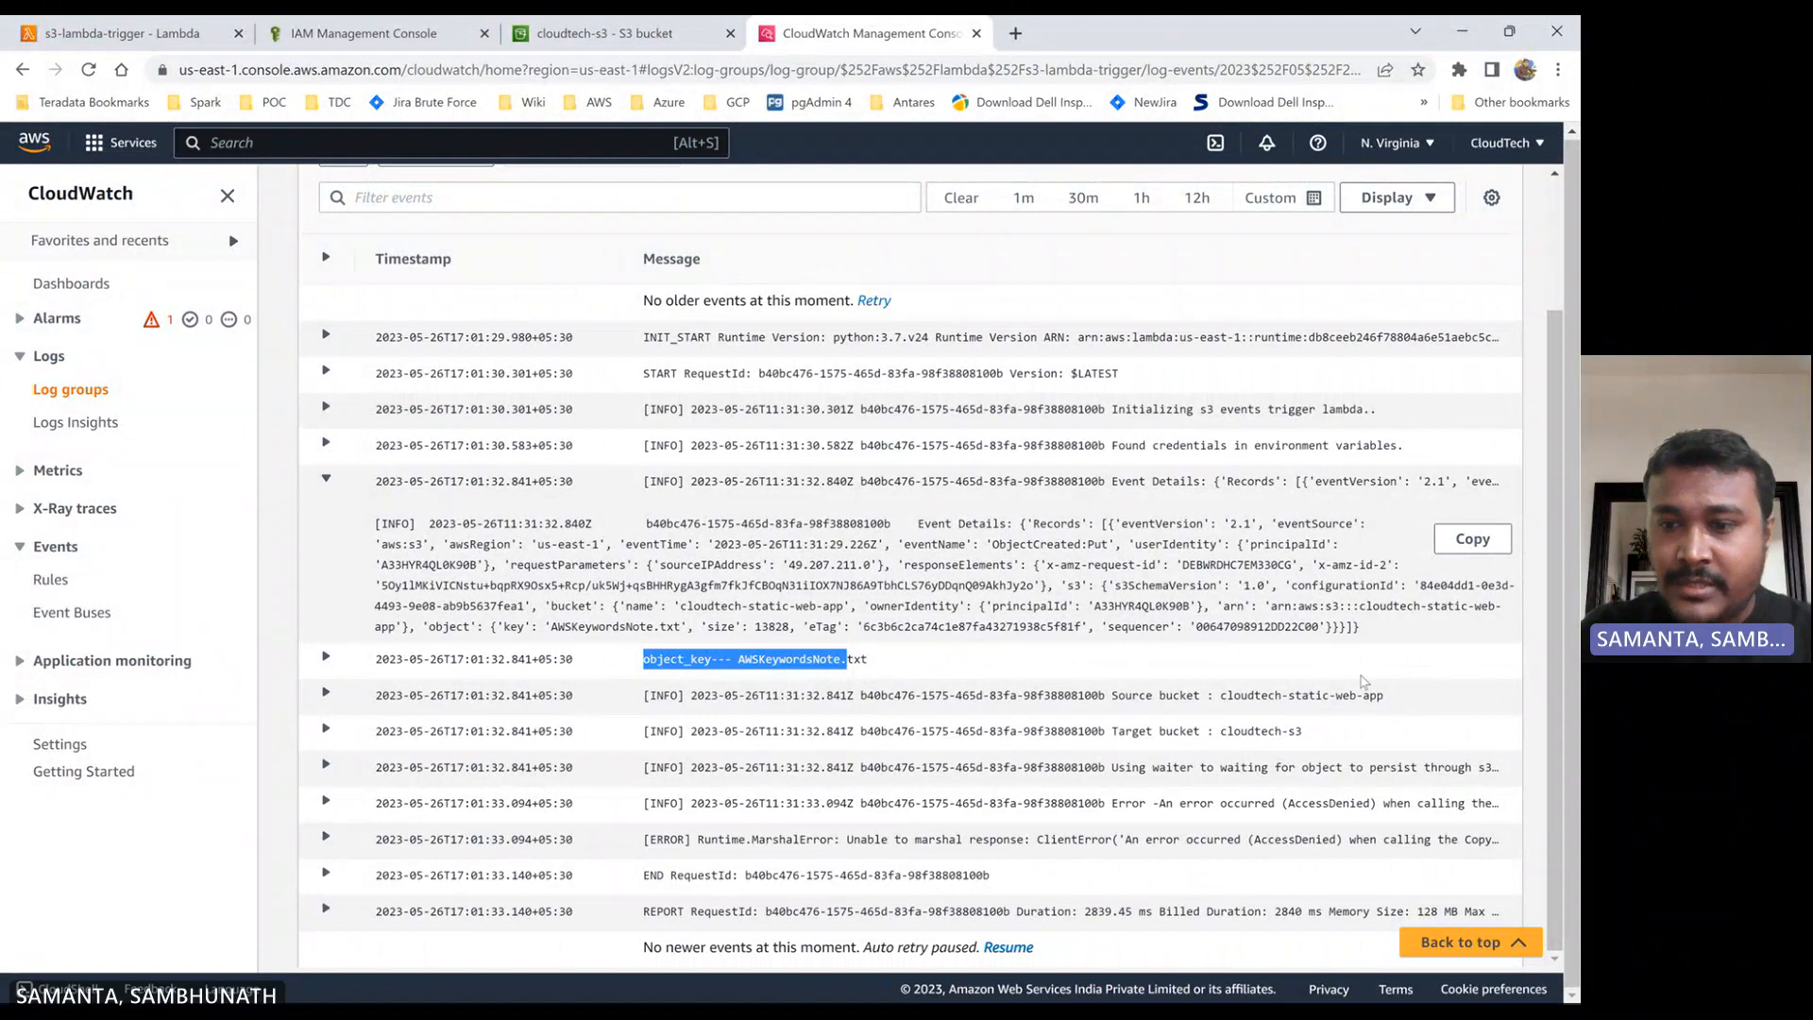
- Expand the Runtime.MarshalError log entry to read the full error details
key("alt+Tab")
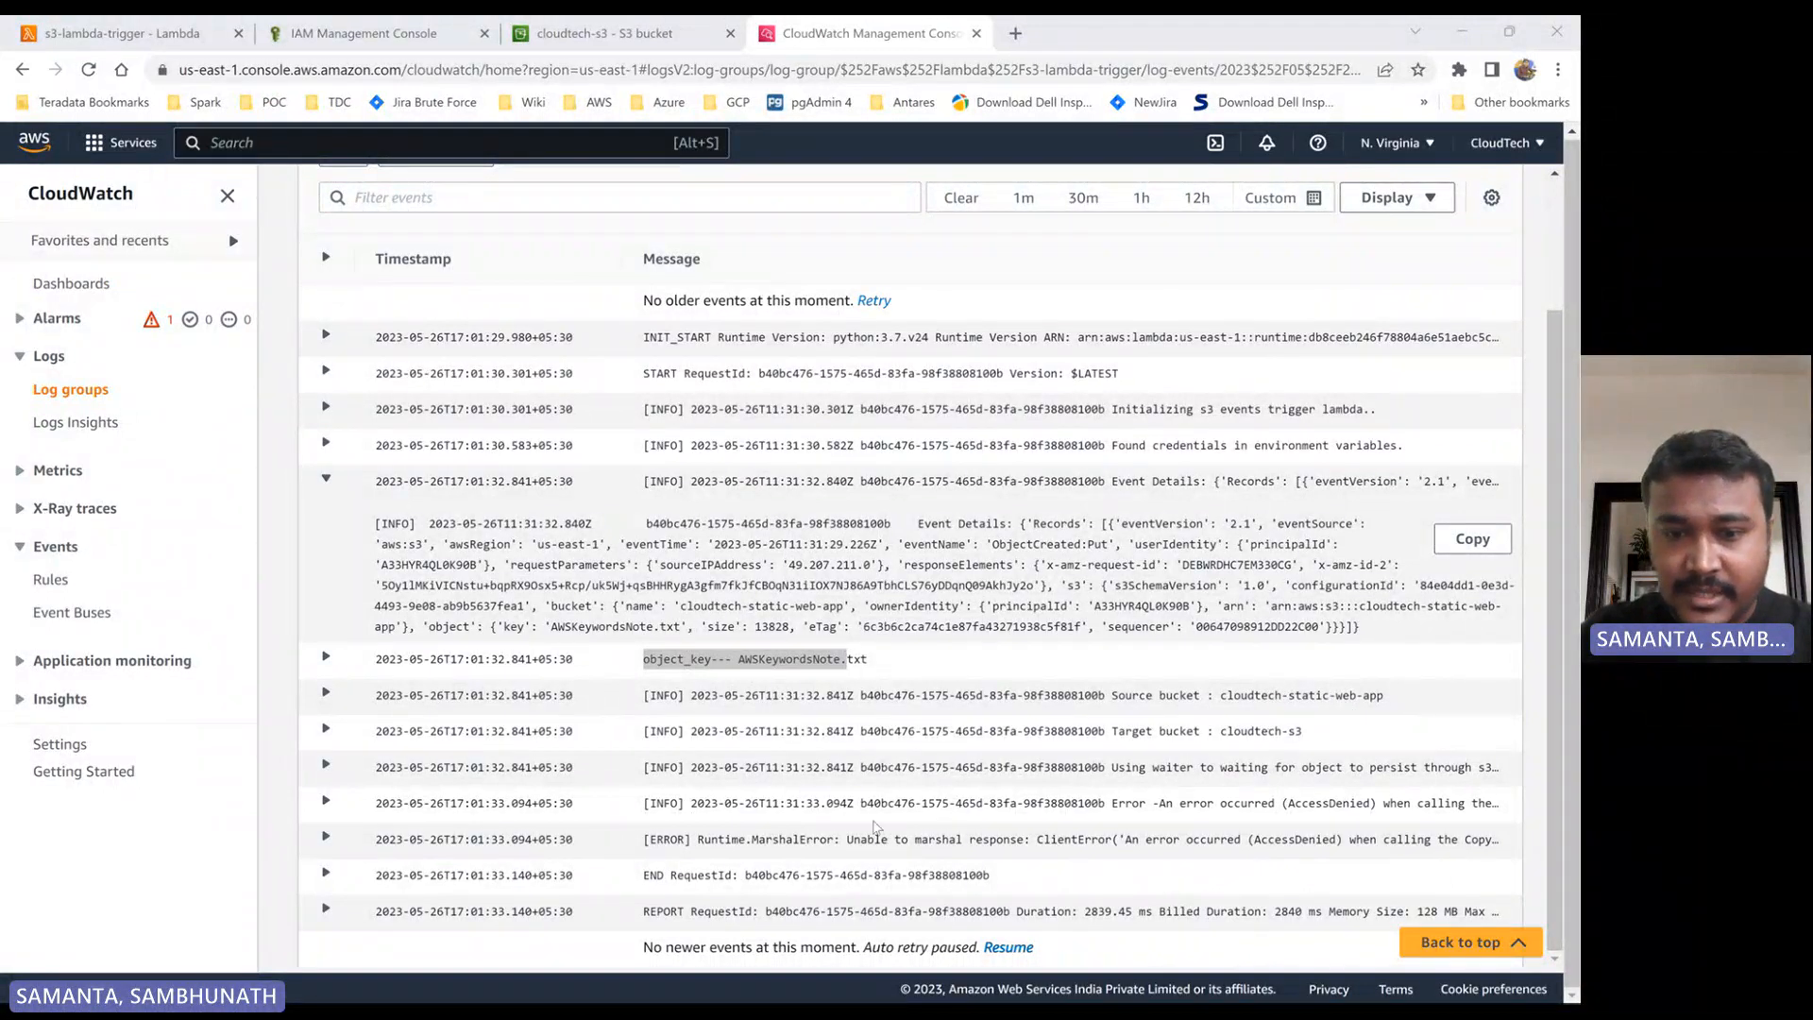
left_click(326, 837)
scroll(595, 760, "down", 2)
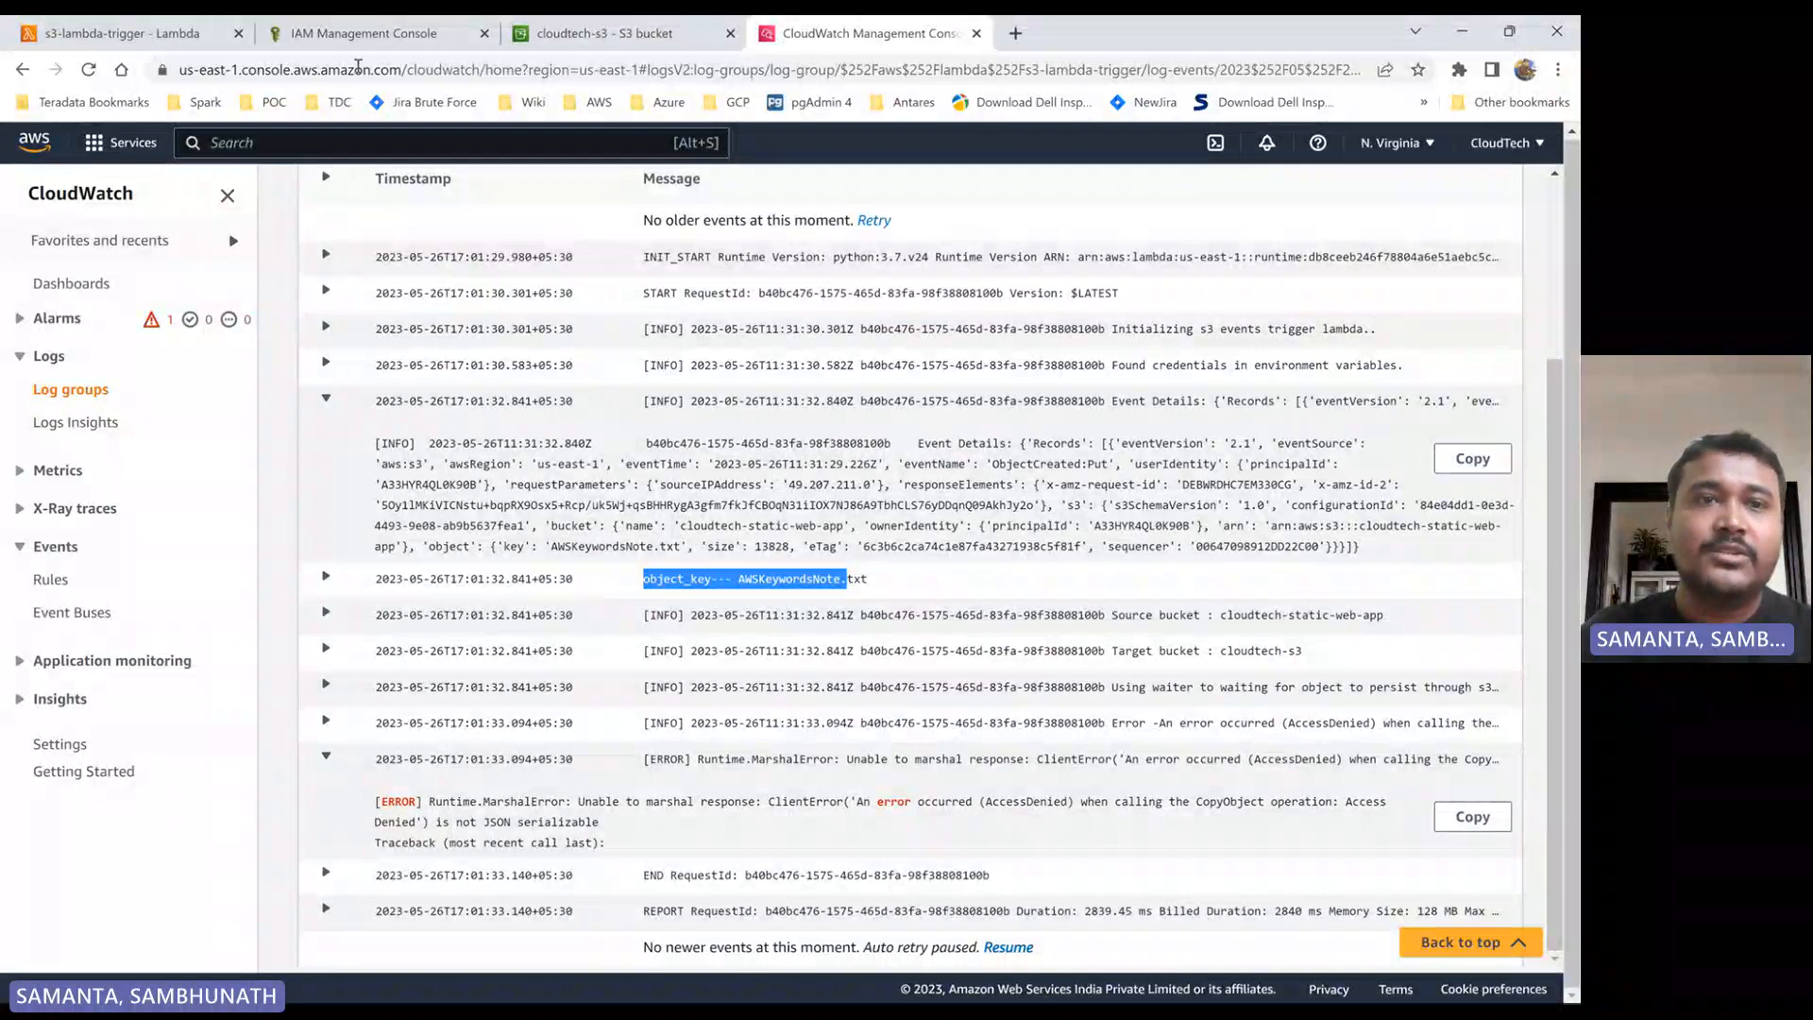
- Attach the AmazonS3FullAccess policy to the s3-lambda-trigger-role-qeswt54e role in IAM and refresh its permissions policies
left_click(364, 33)
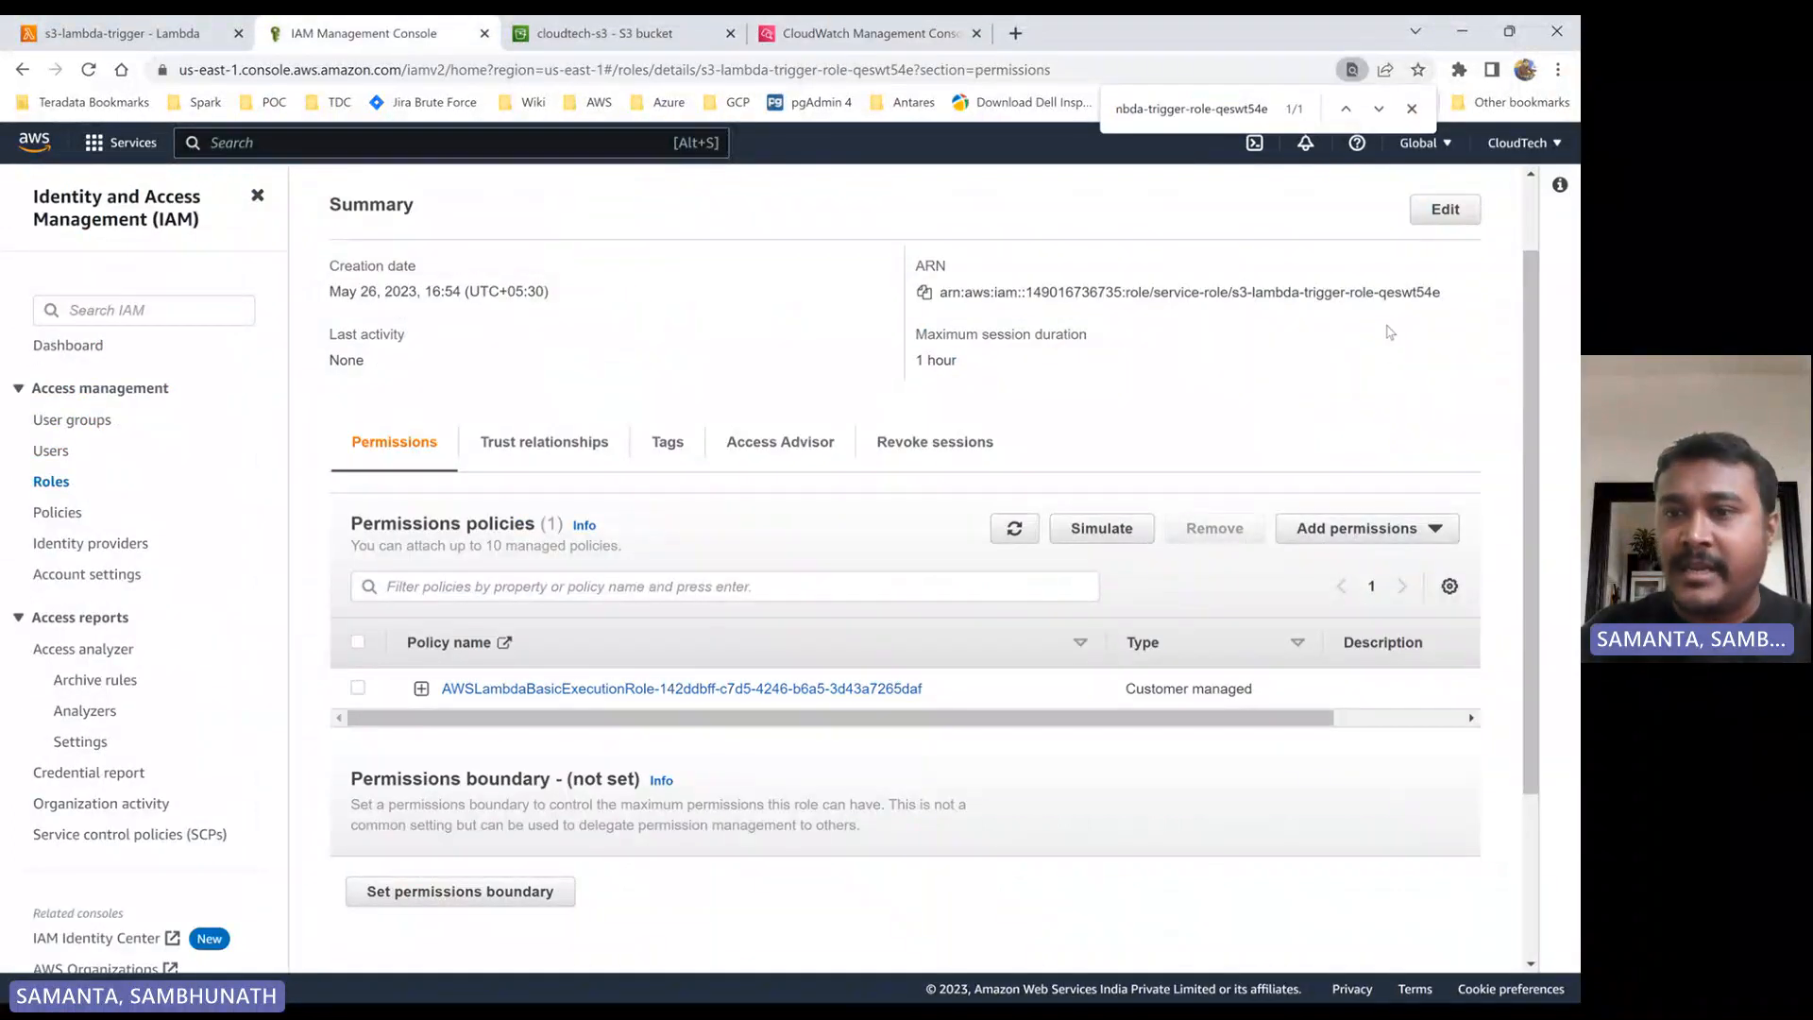
left_click(1356, 527)
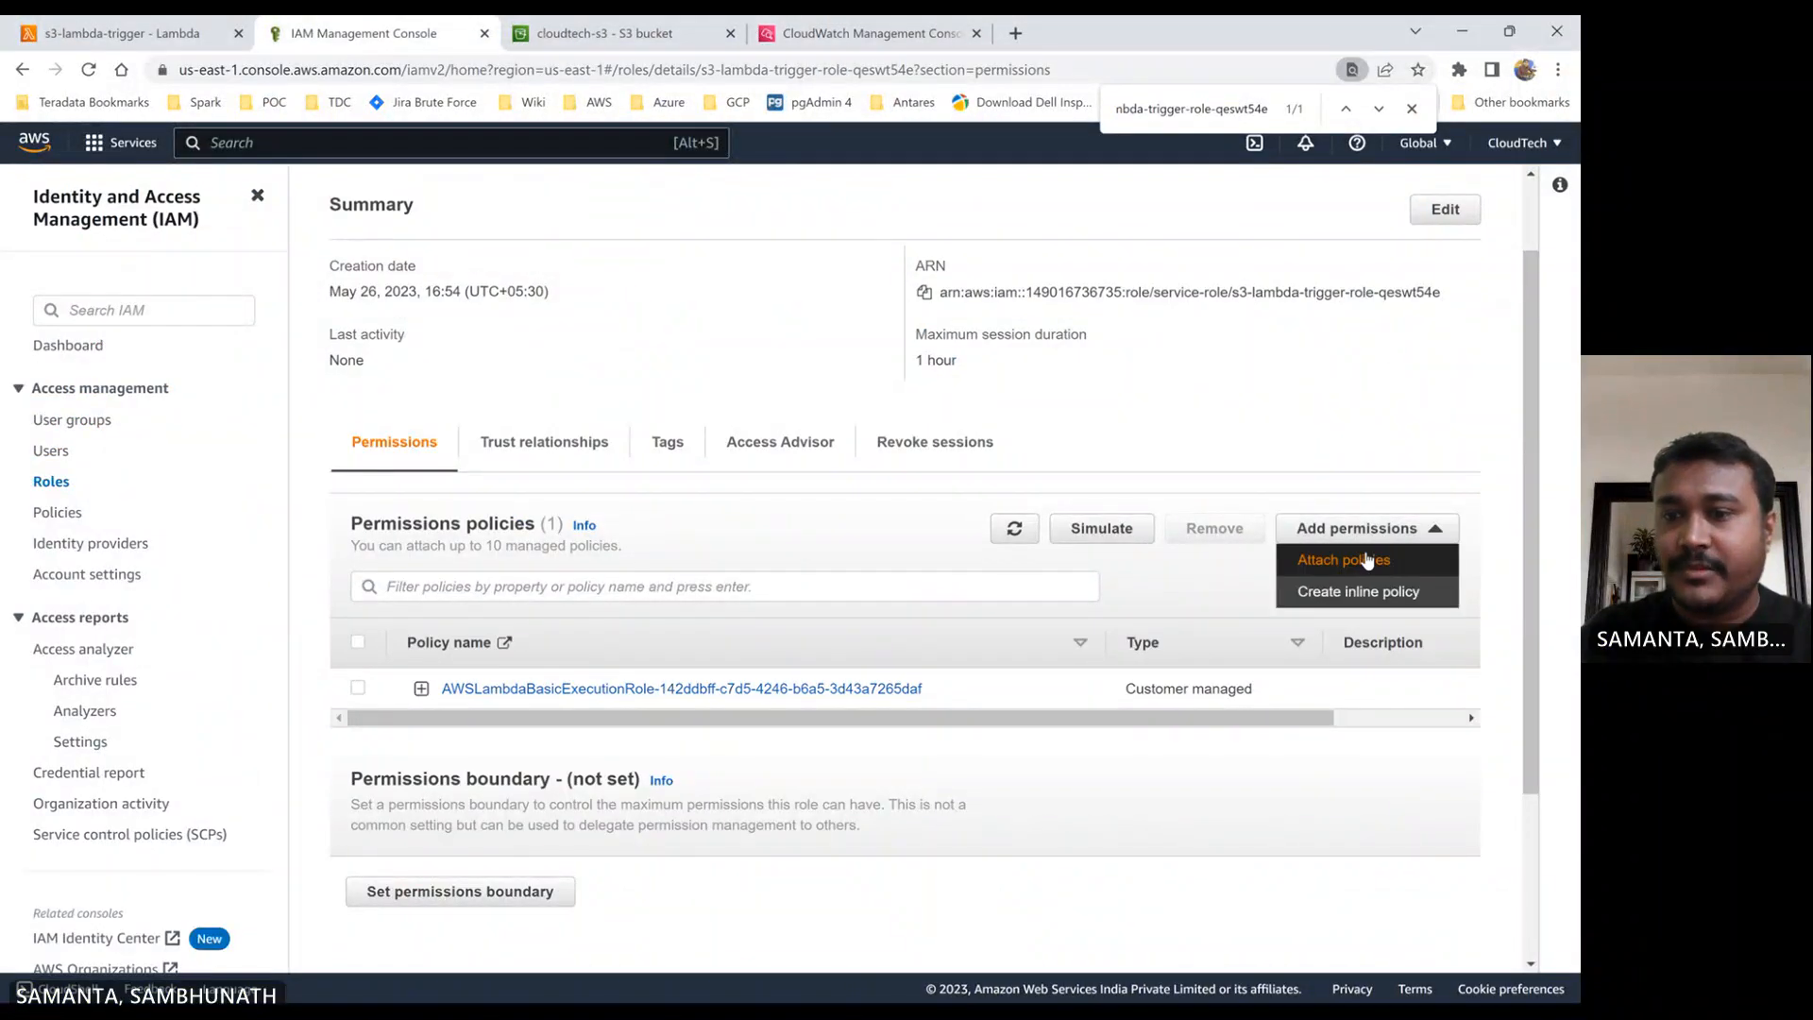
left_click(1353, 561)
left_click(324, 447)
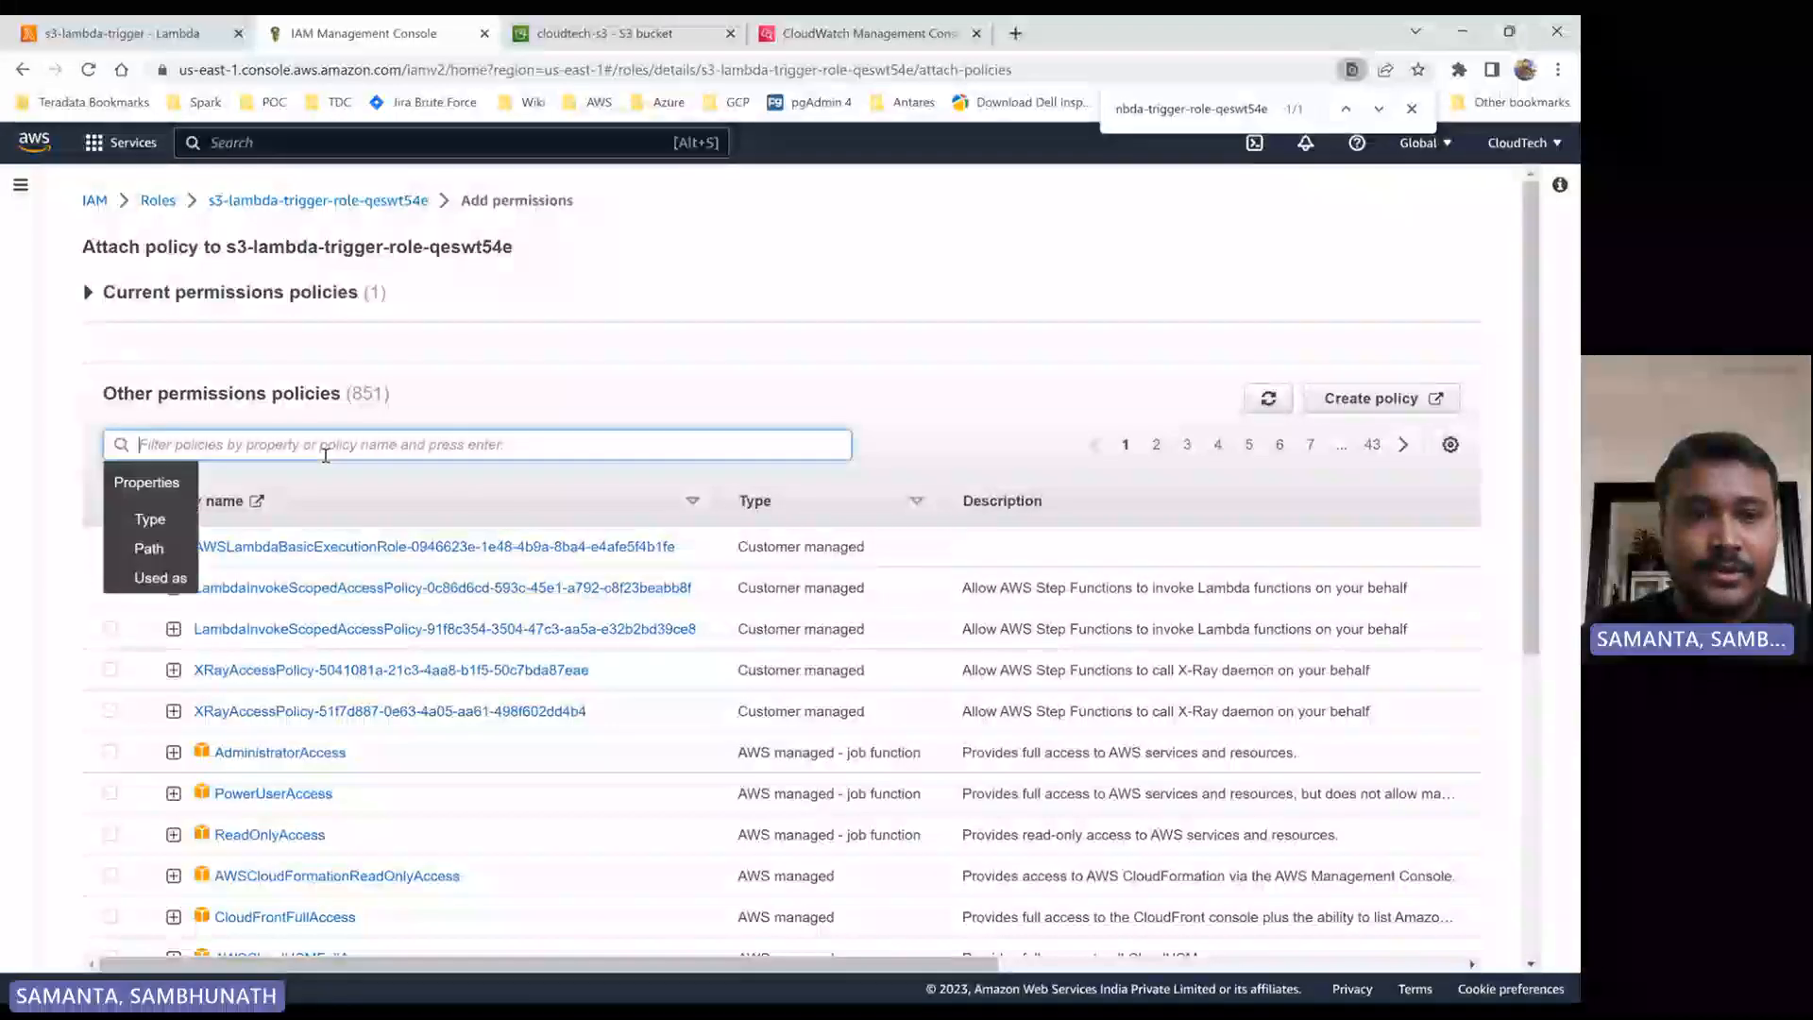
type("s3")
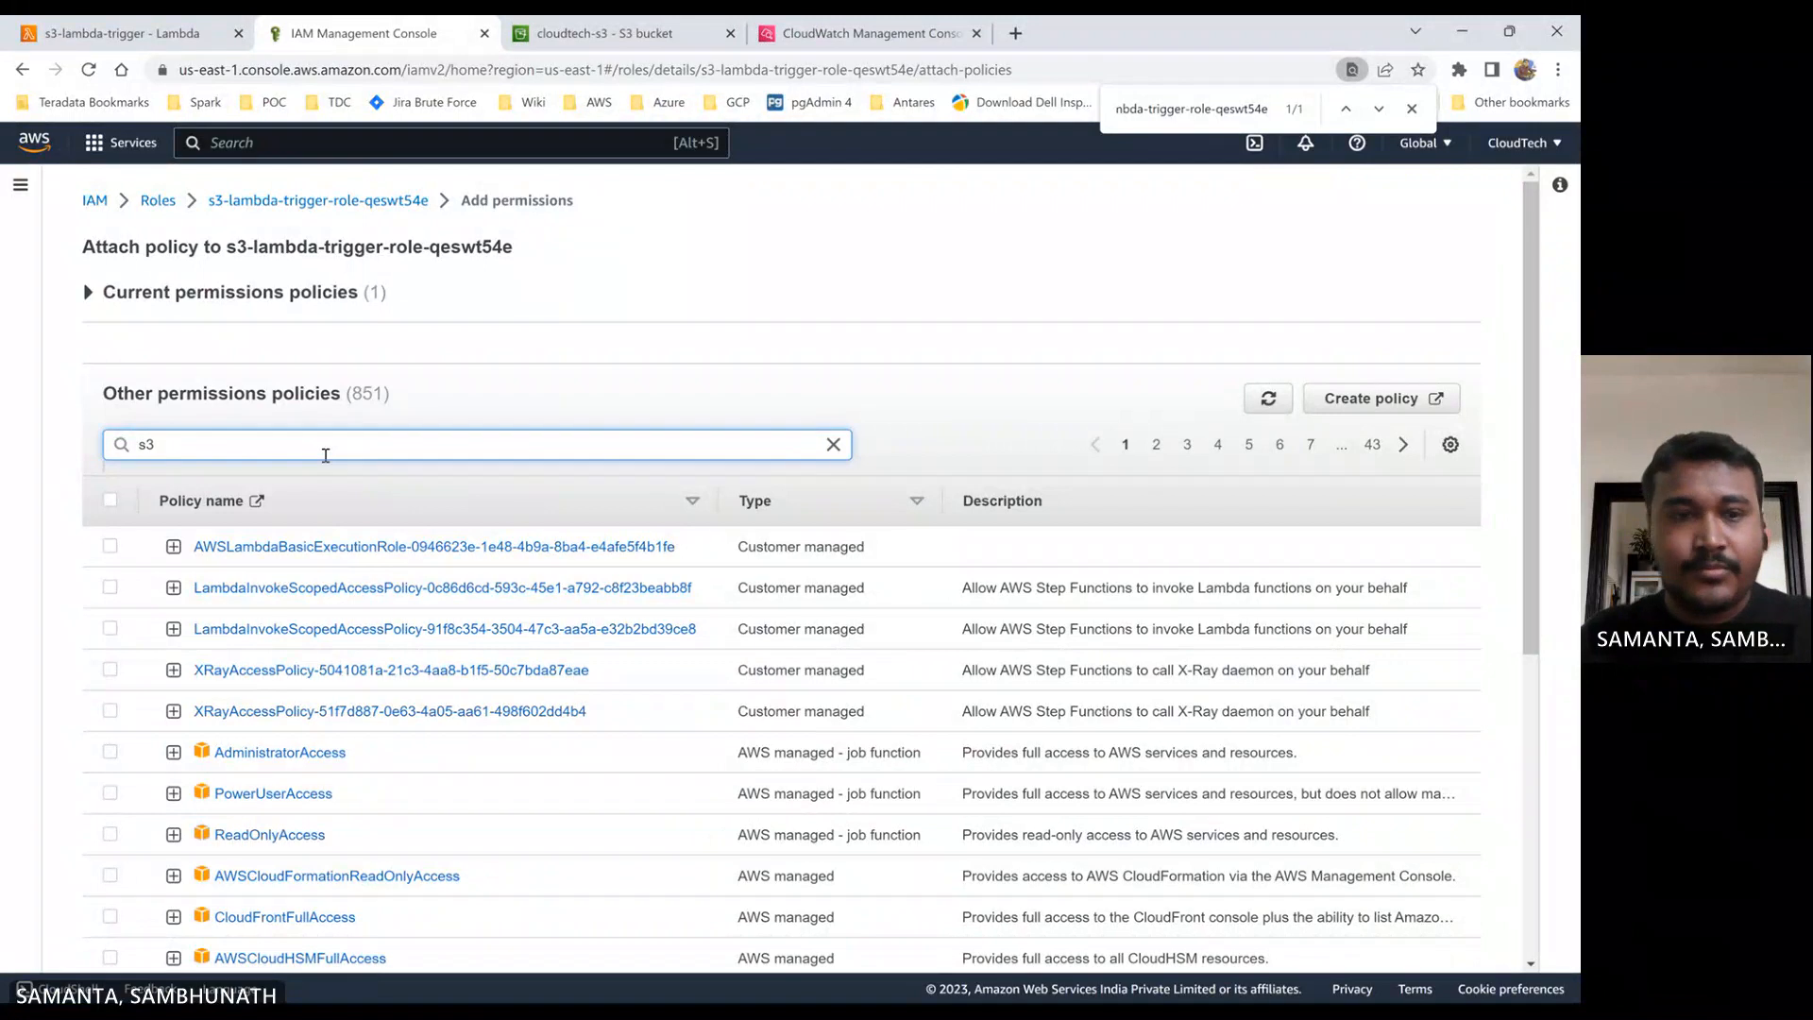
key("Return")
left_click(110, 587)
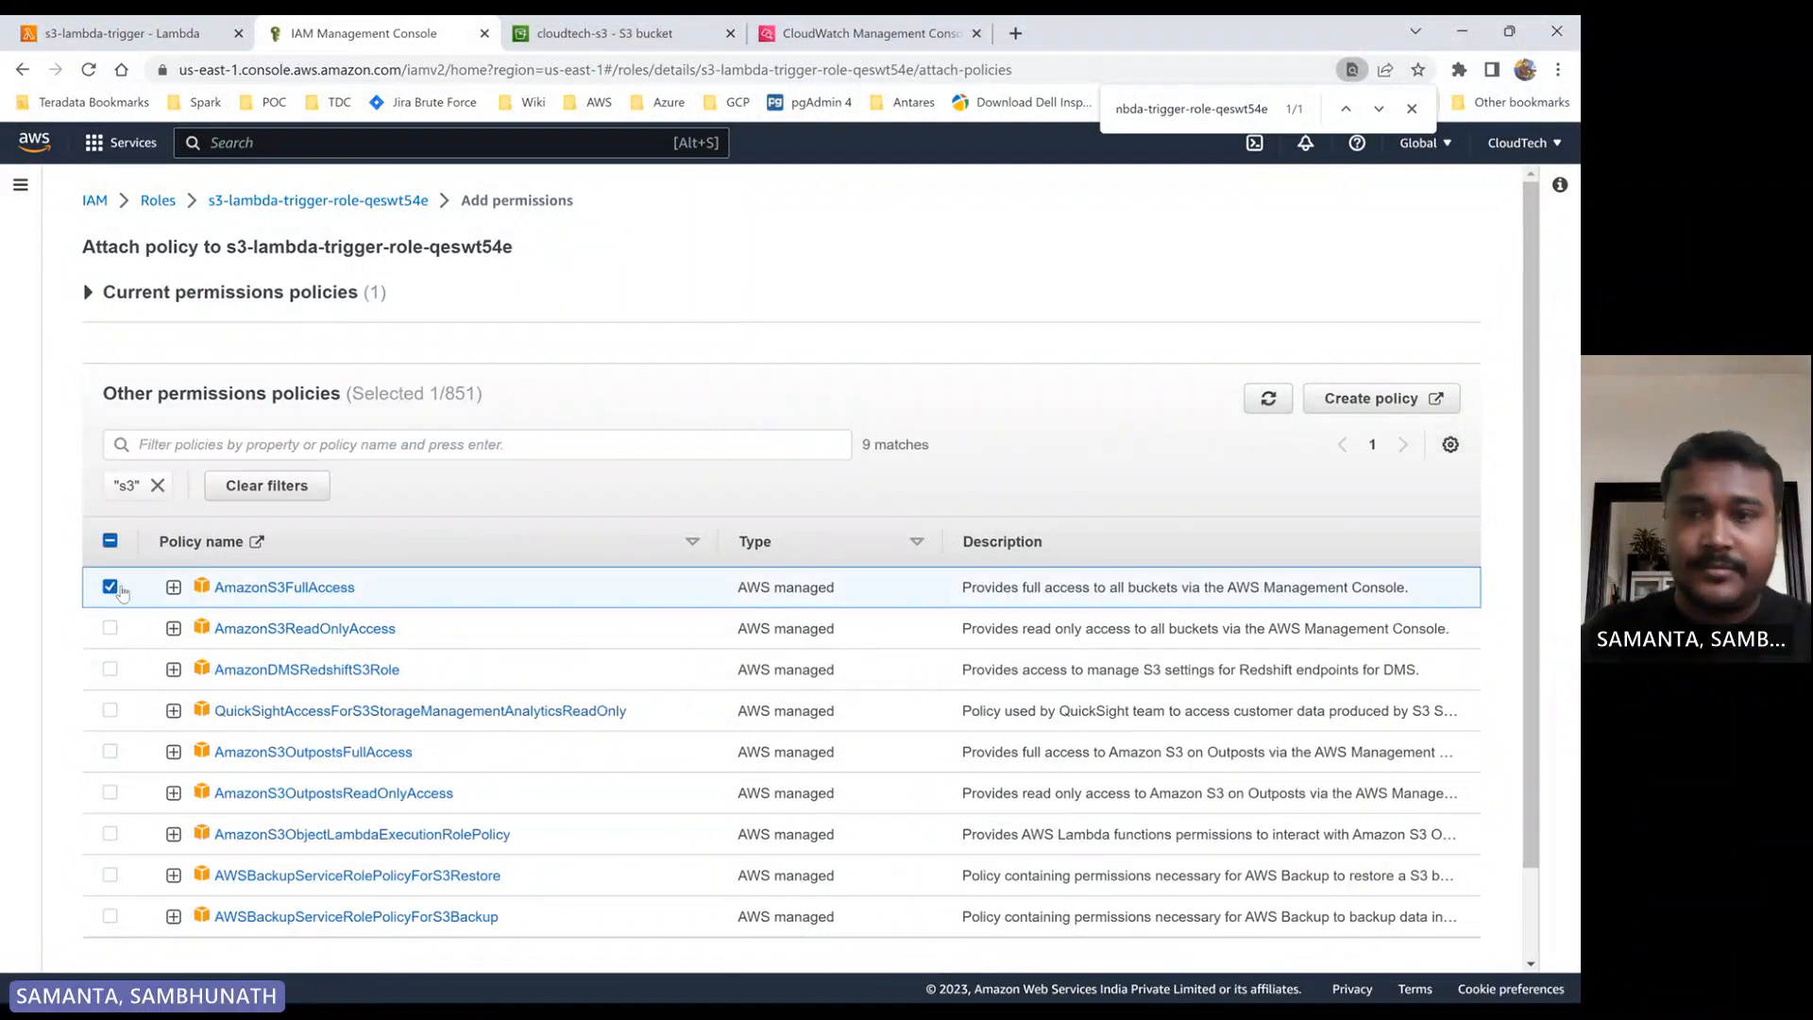
scroll(121, 592, "down", 2)
left_click(1397, 924)
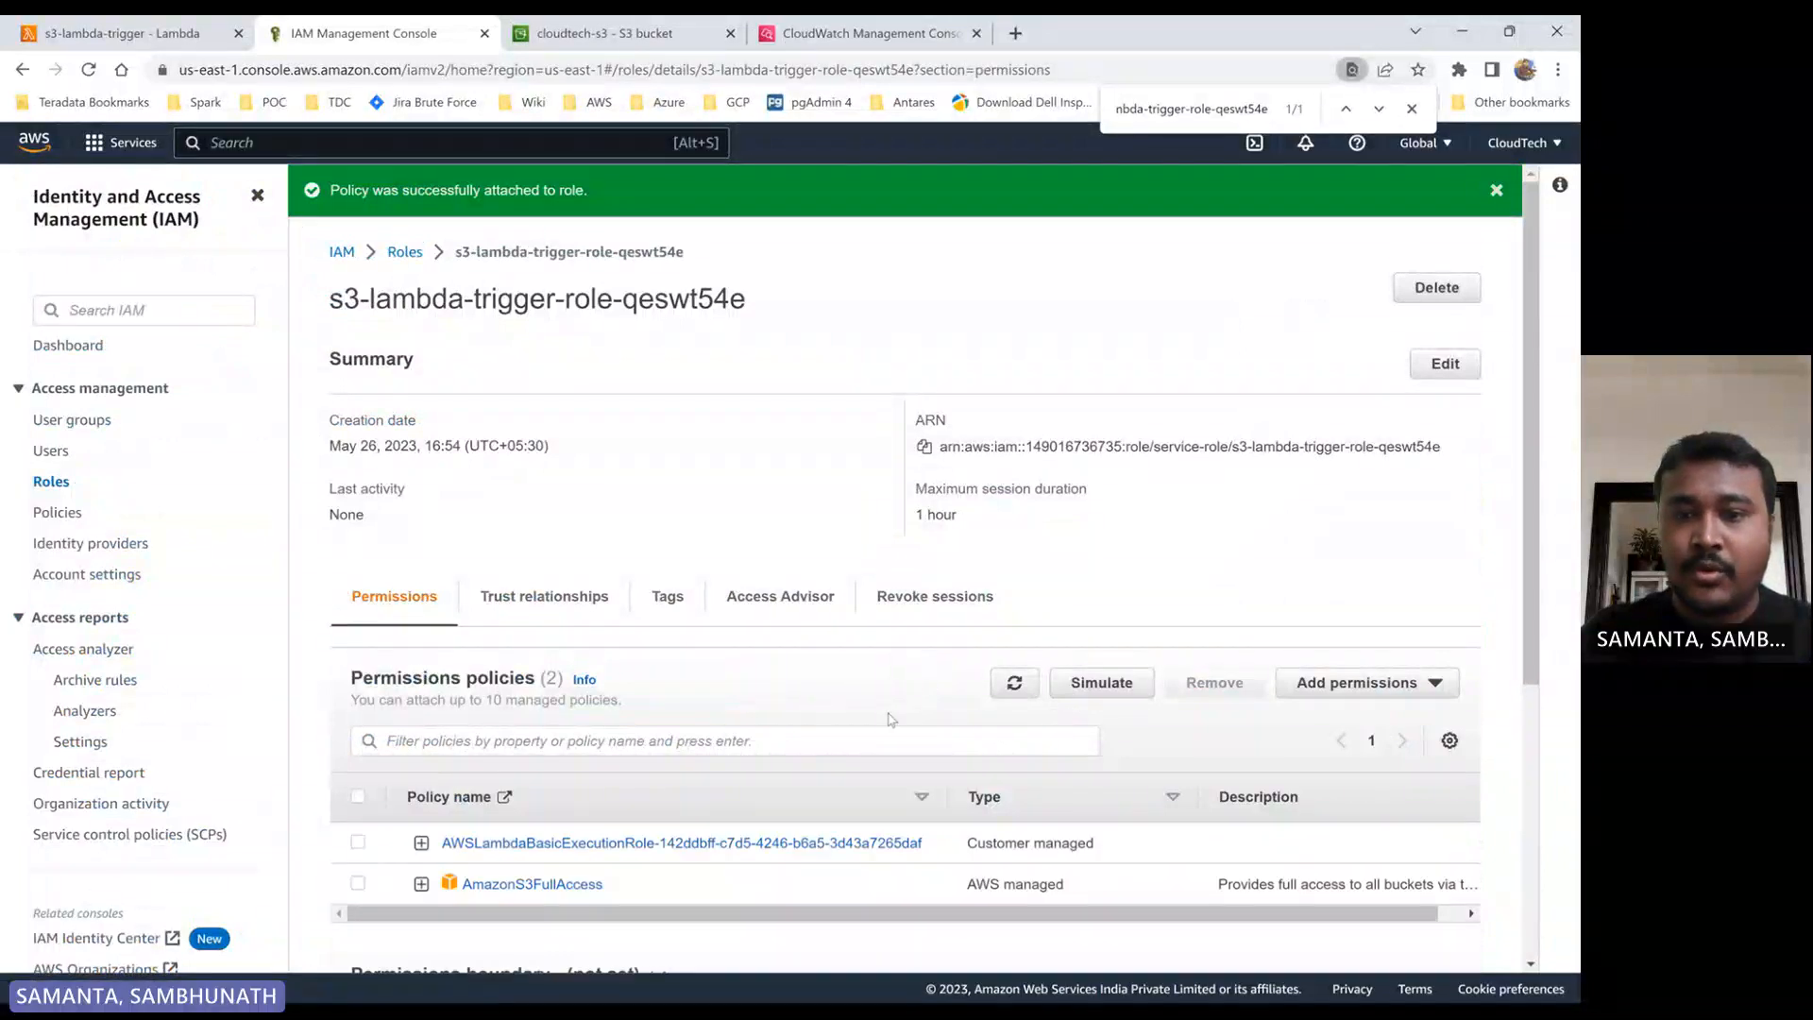
left_click(1016, 684)
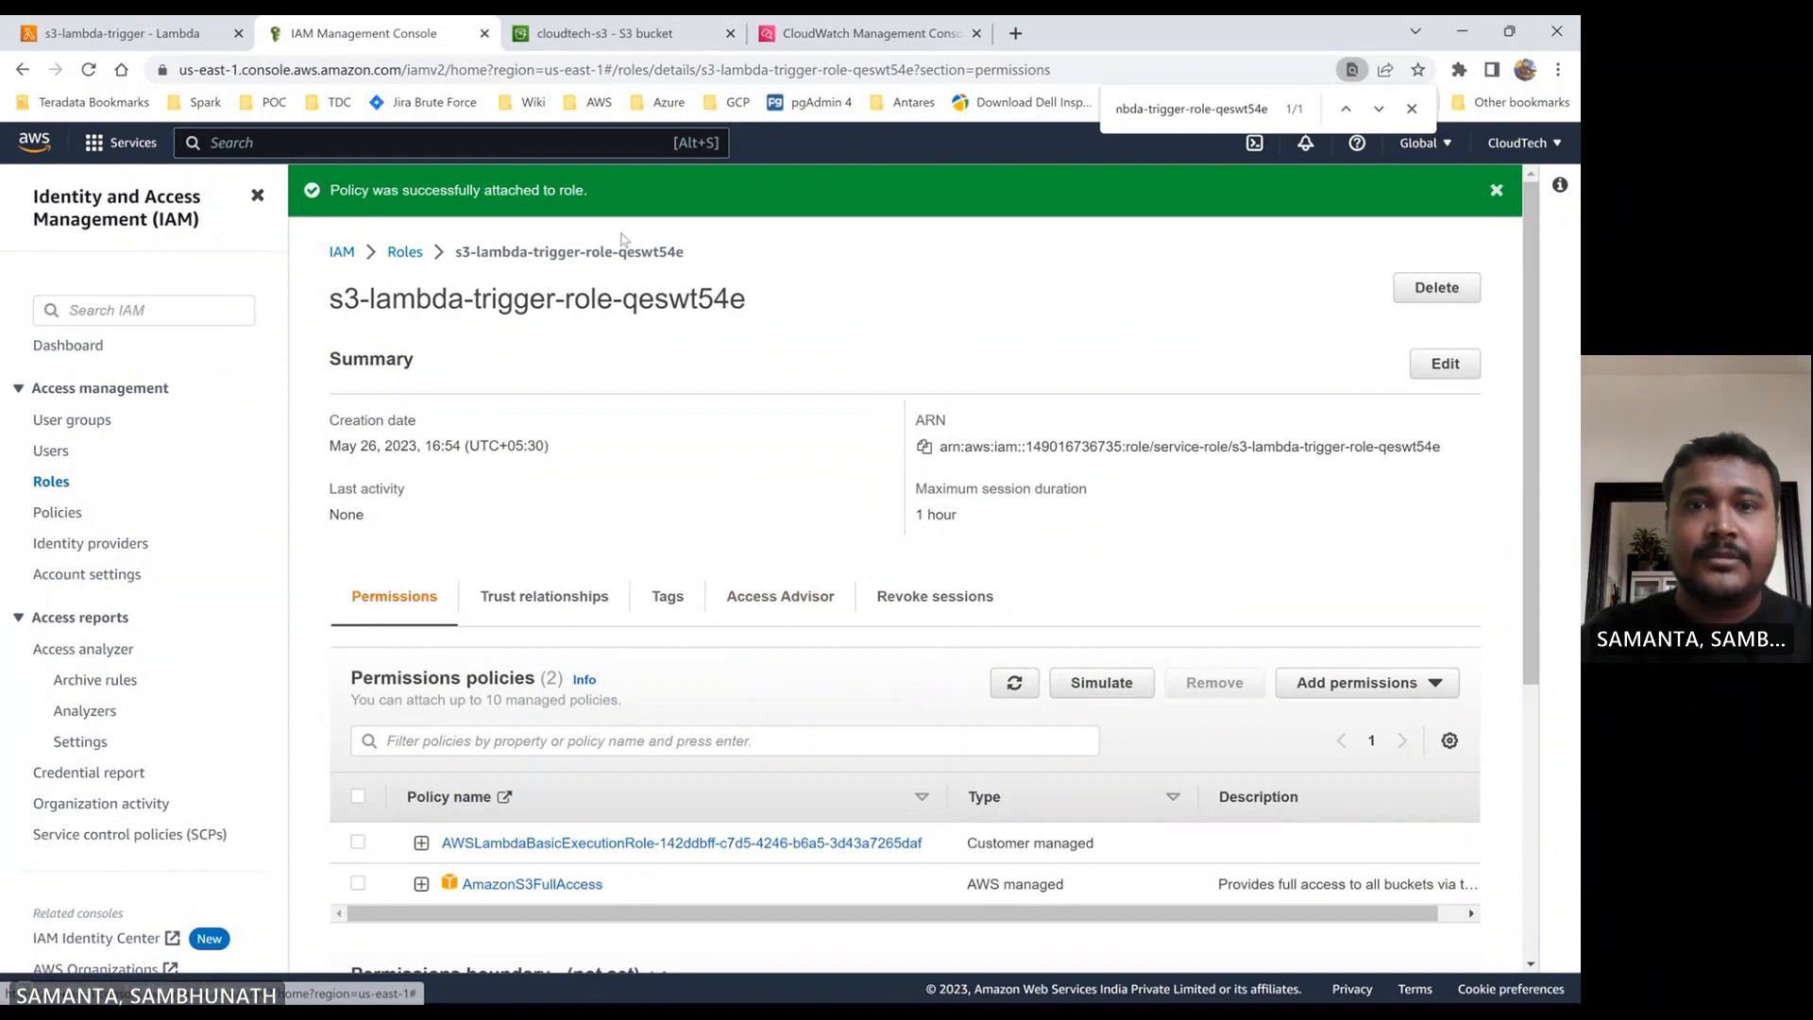
- Upload test-demo.pem from the Demo folder to the cloudtech-static-web-app bucket
left_click(148, 38)
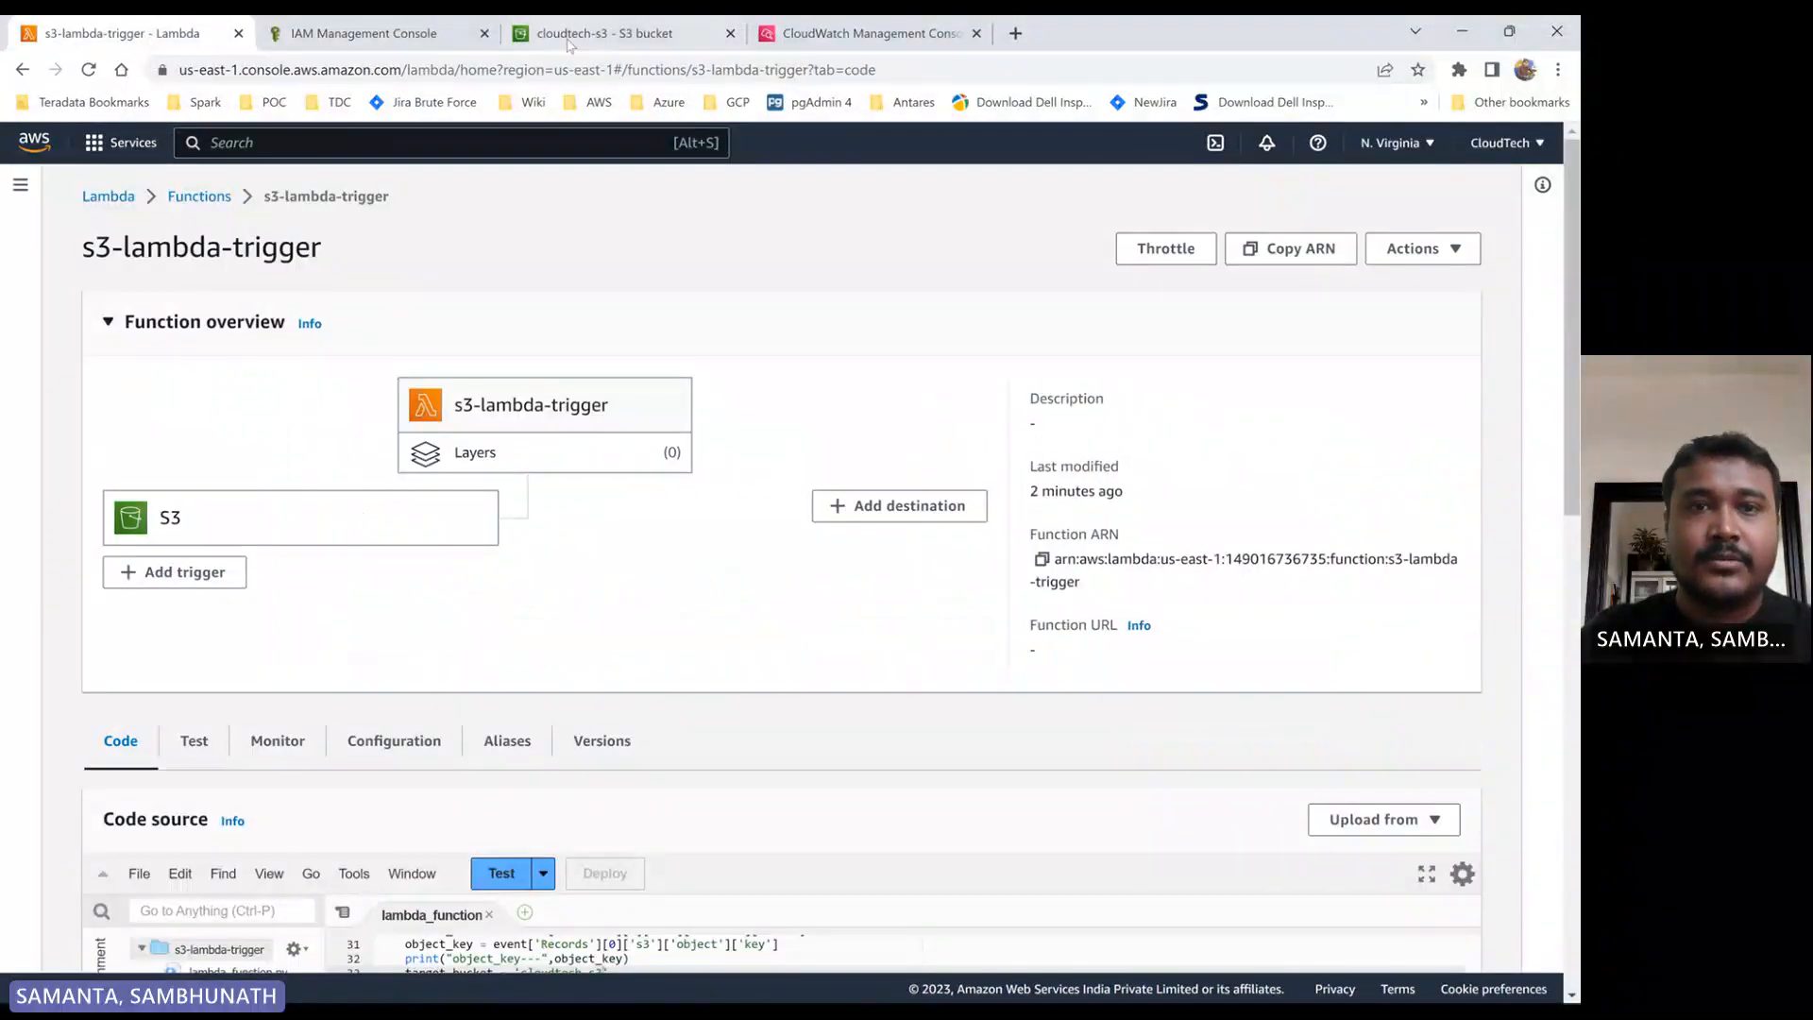
left_click(570, 38)
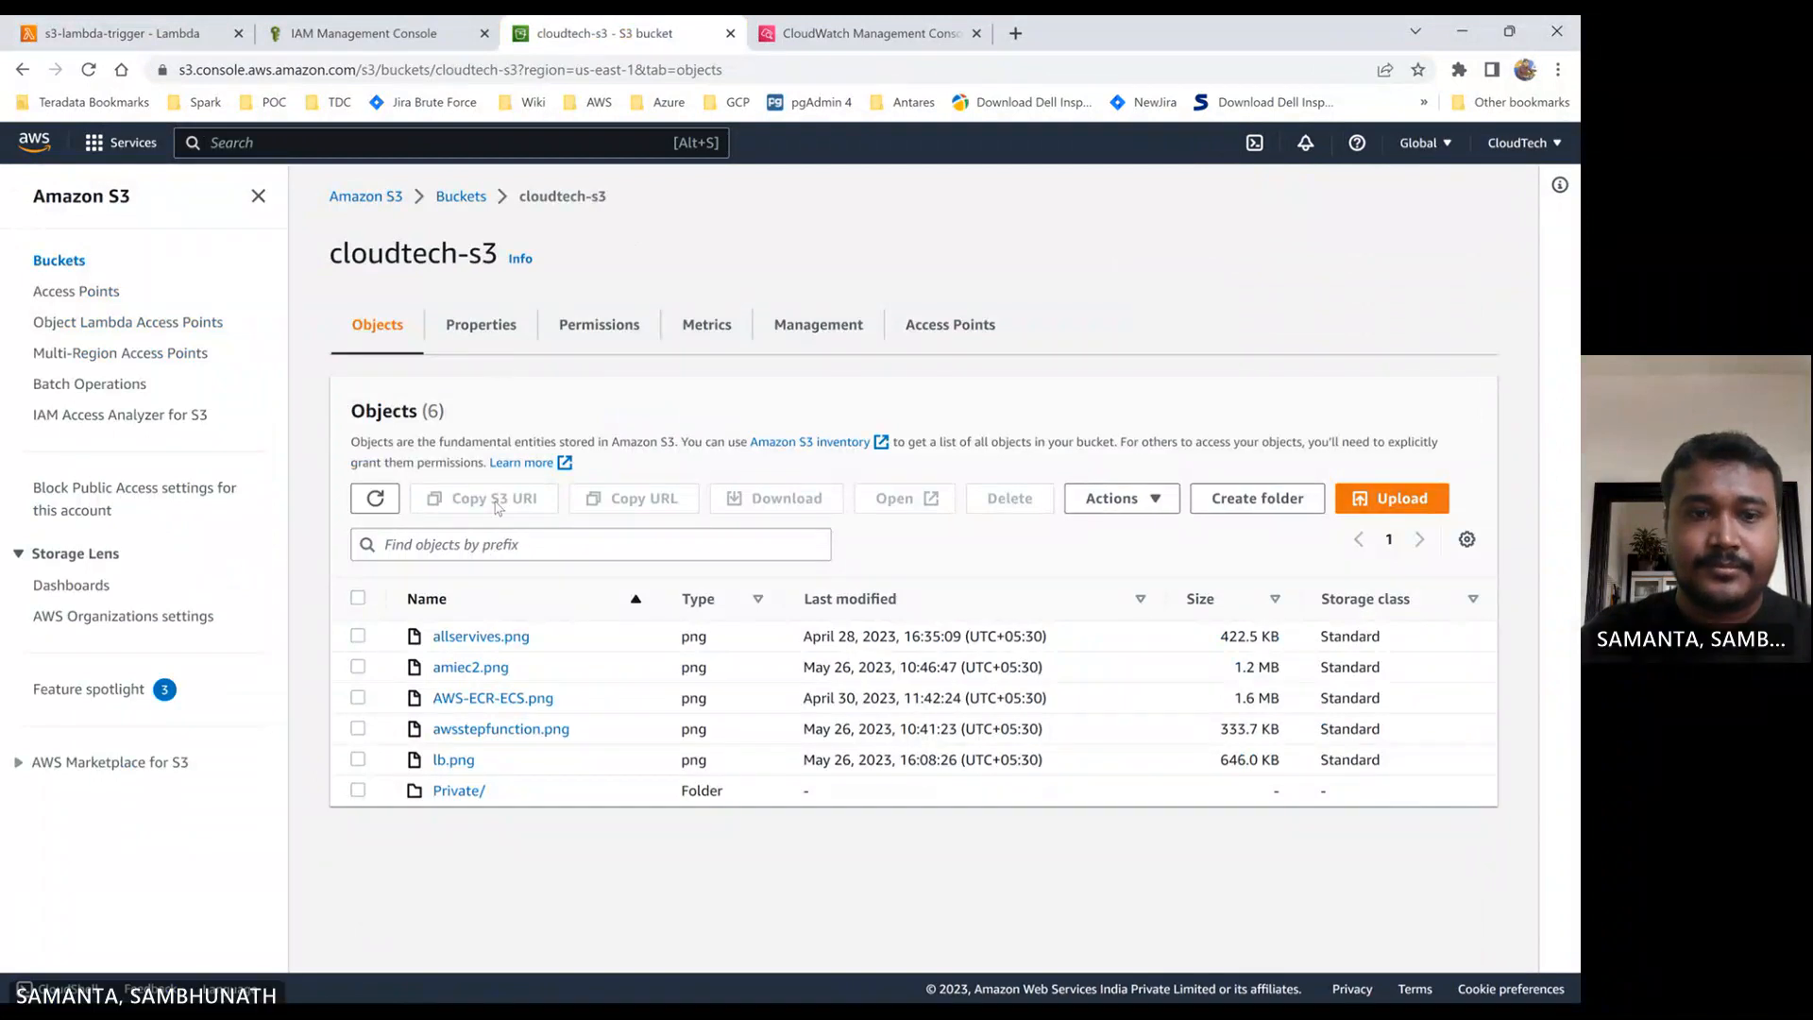
left_click(461, 198)
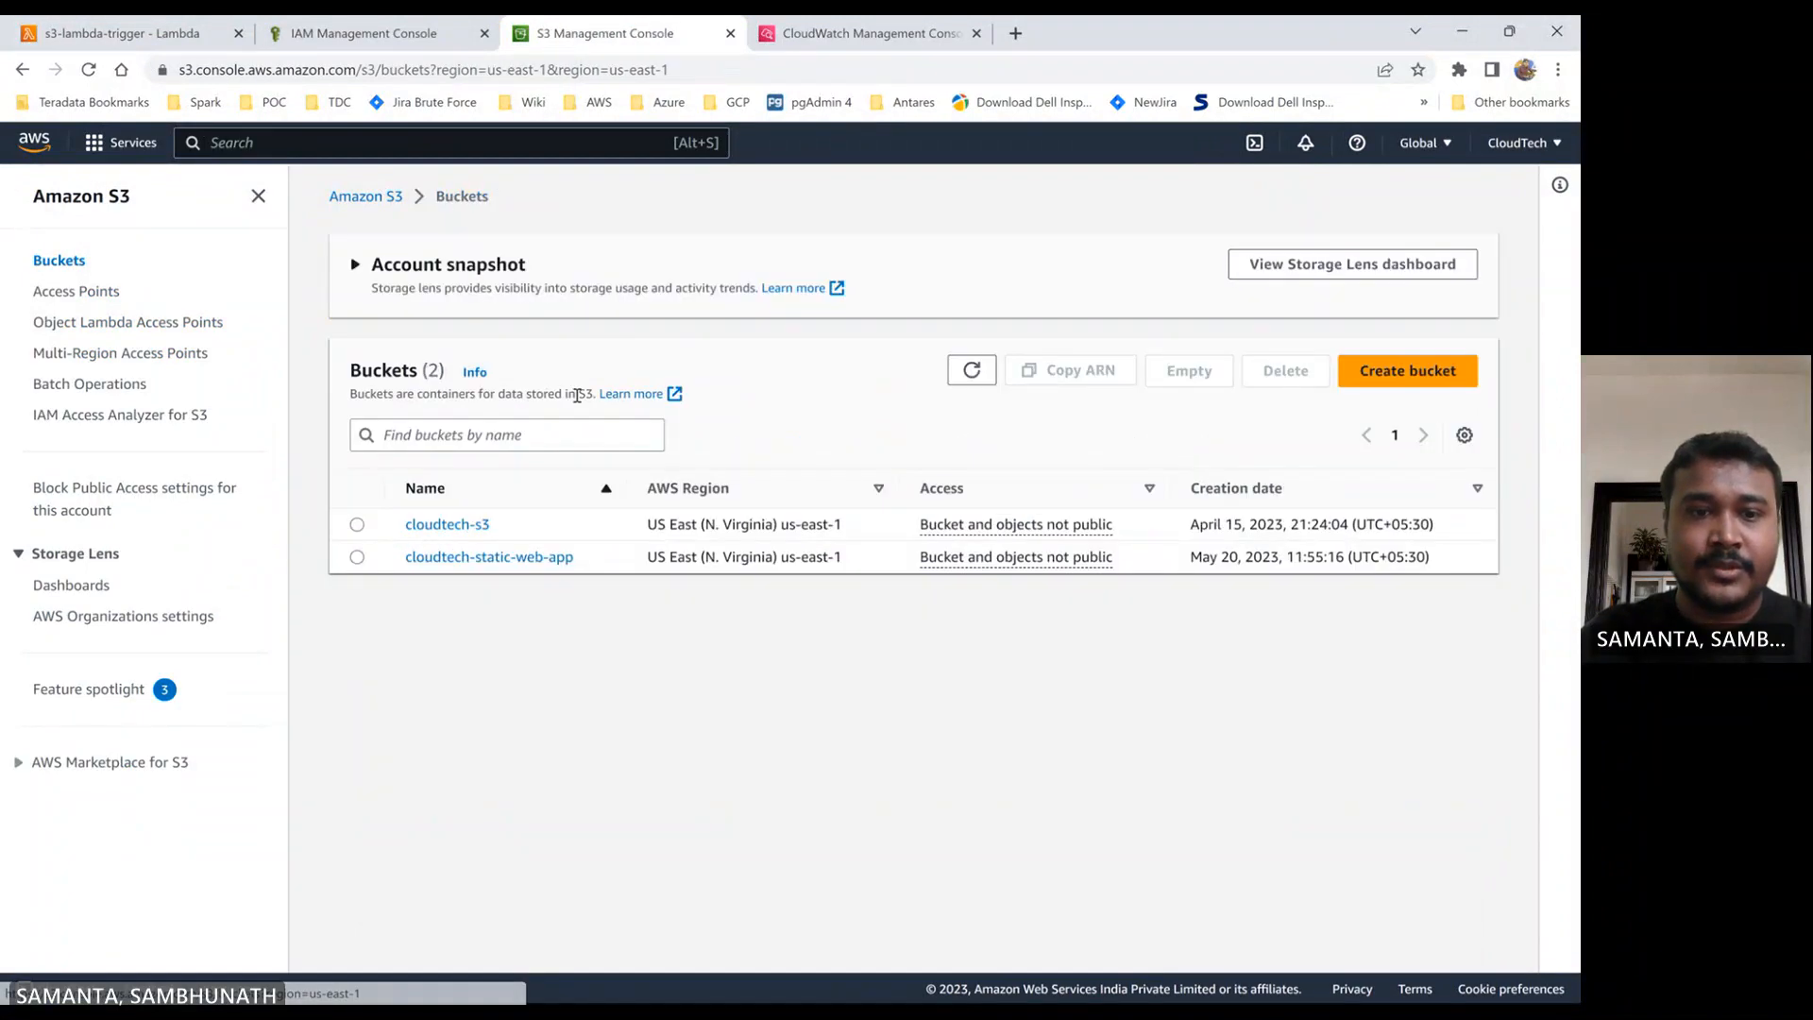
left_click(506, 558)
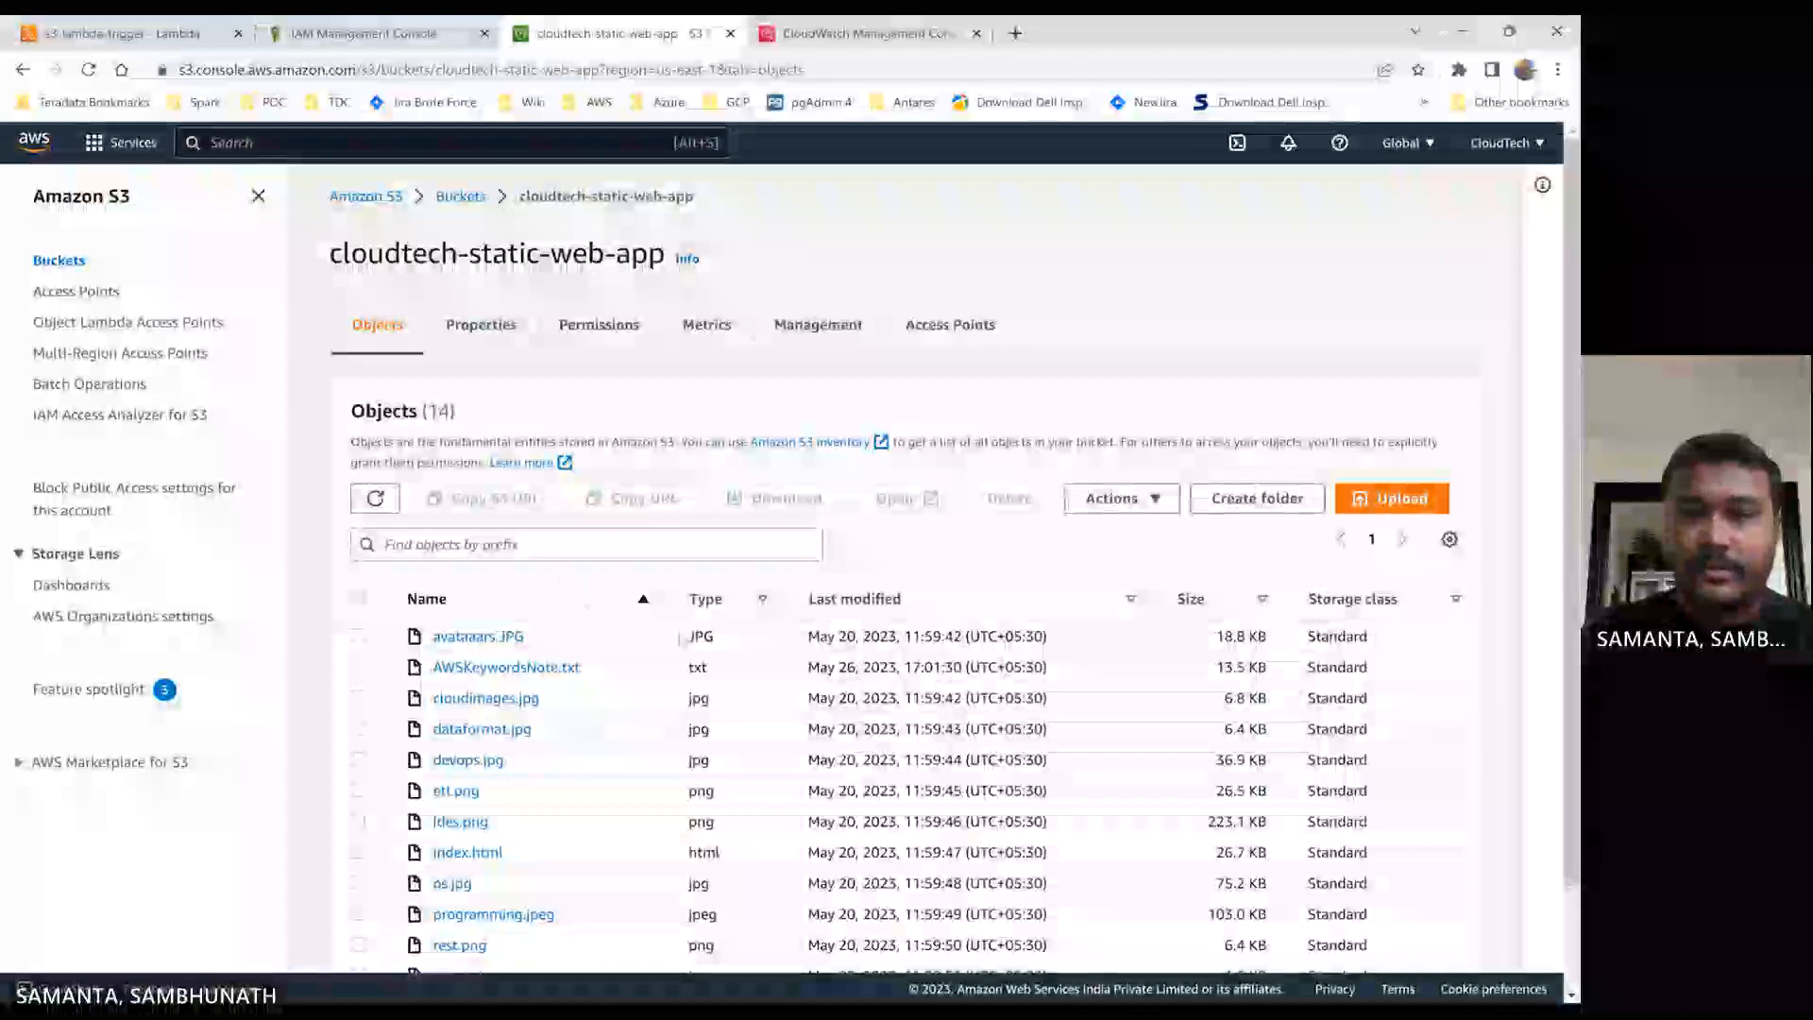
left_click(1397, 510)
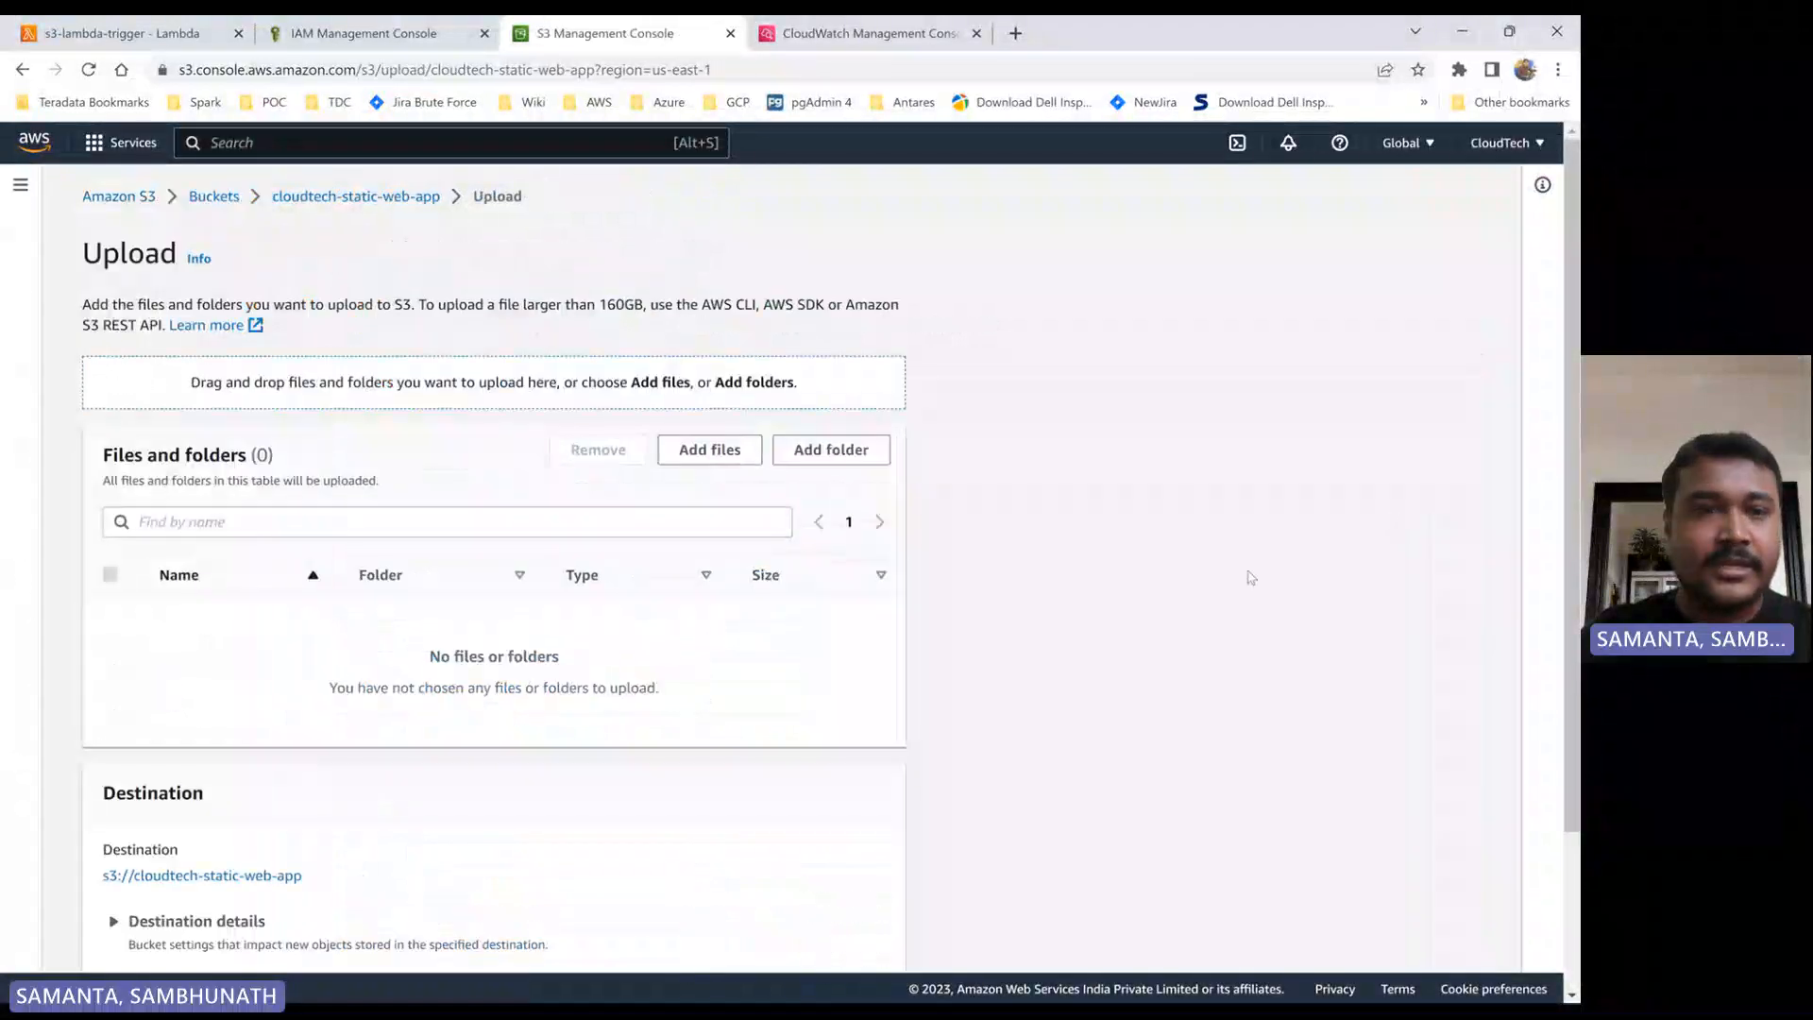
left_click(710, 451)
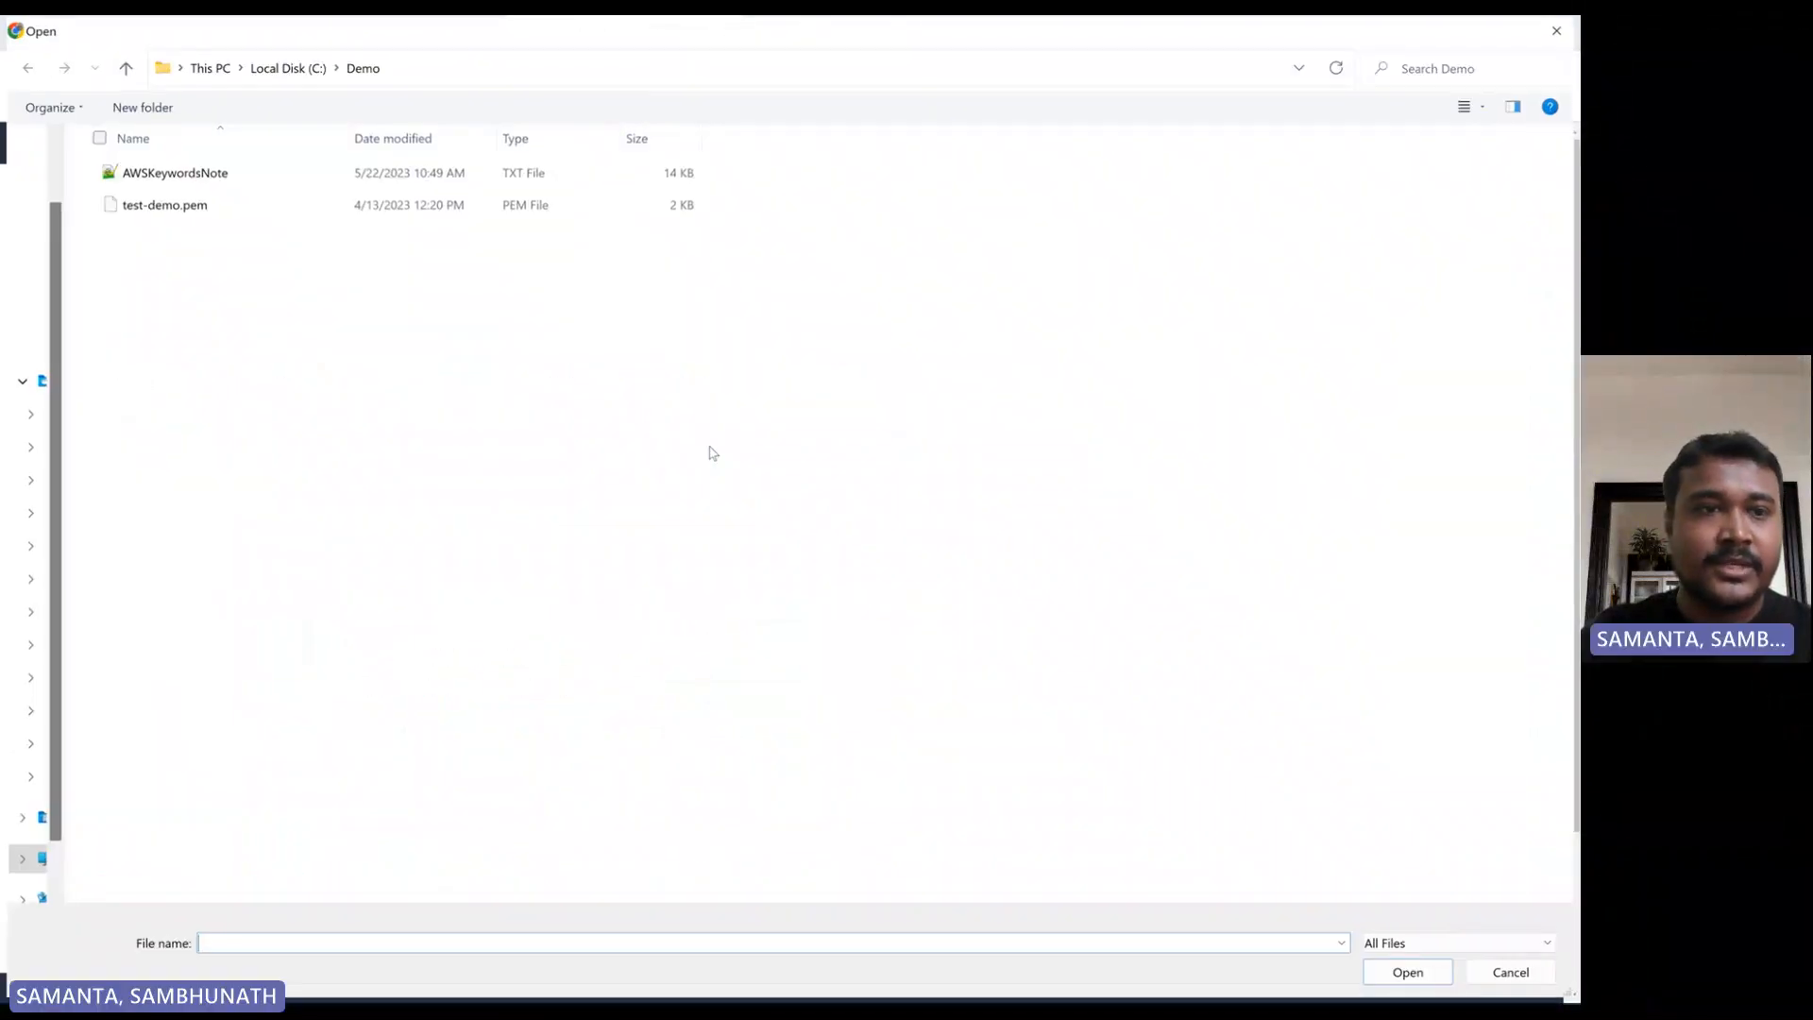
double_click(165, 205)
scroll(1086, 661, "down", 1)
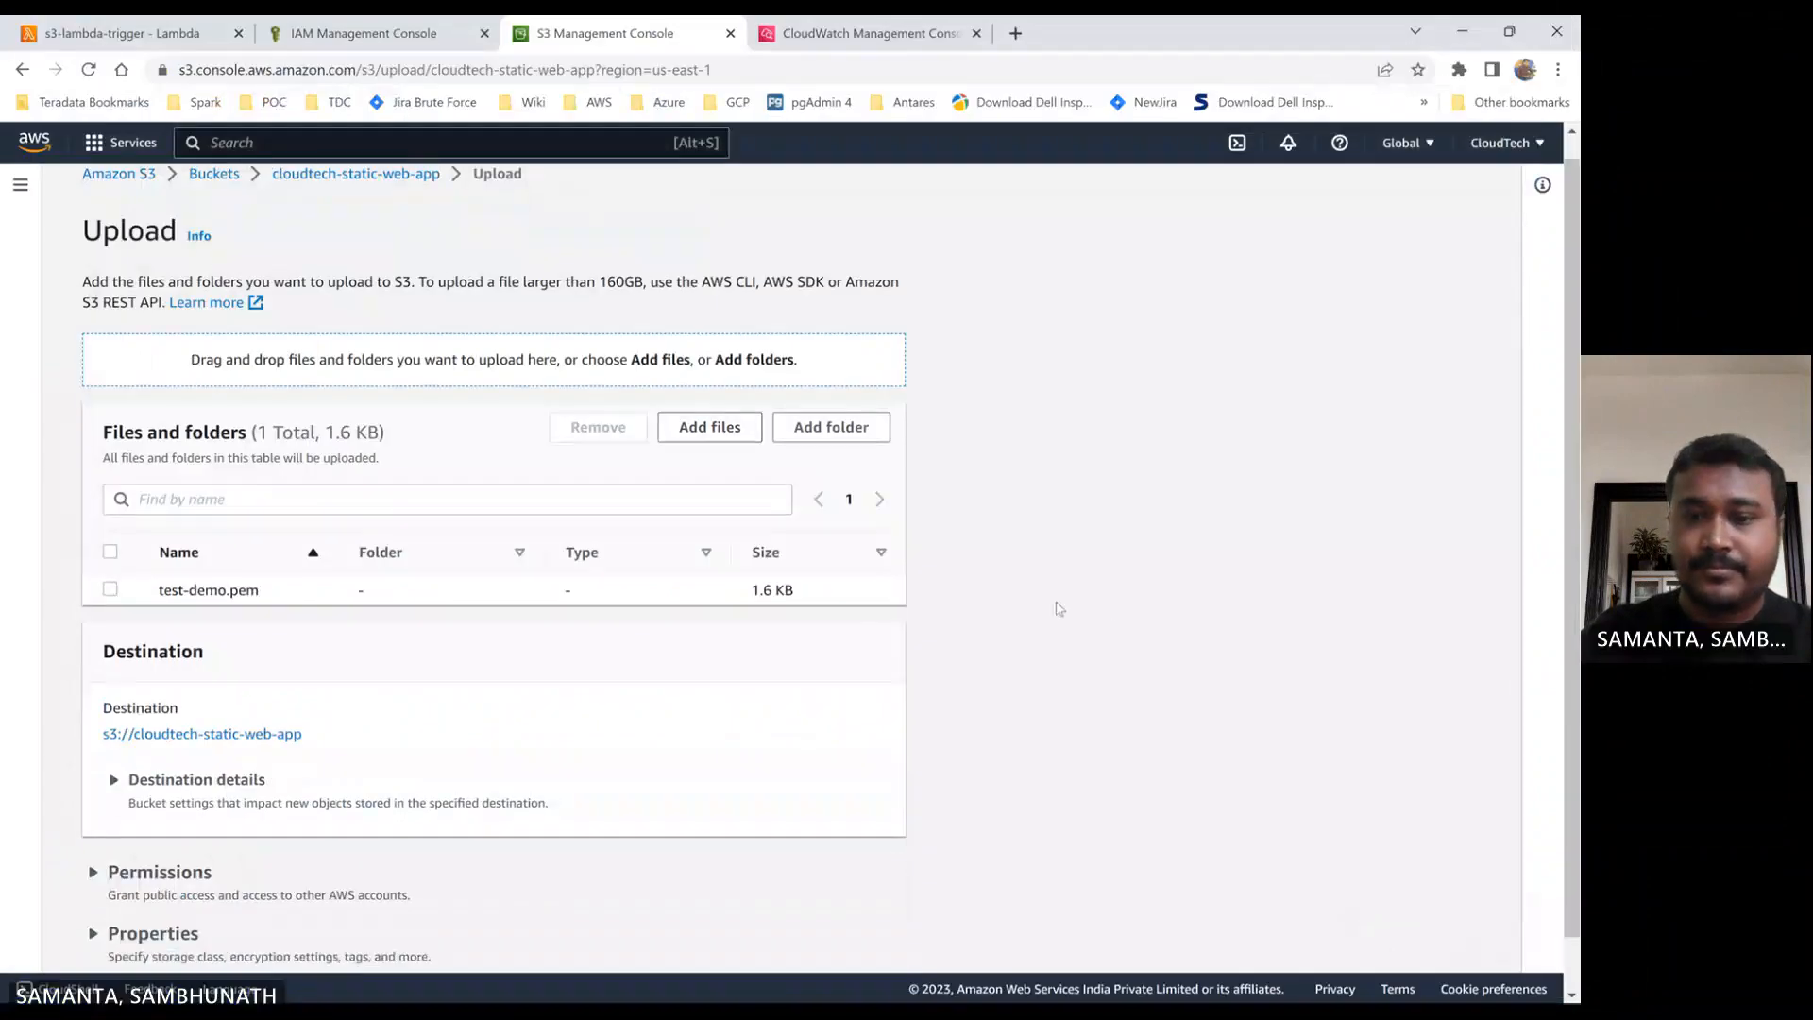
left_click(858, 940)
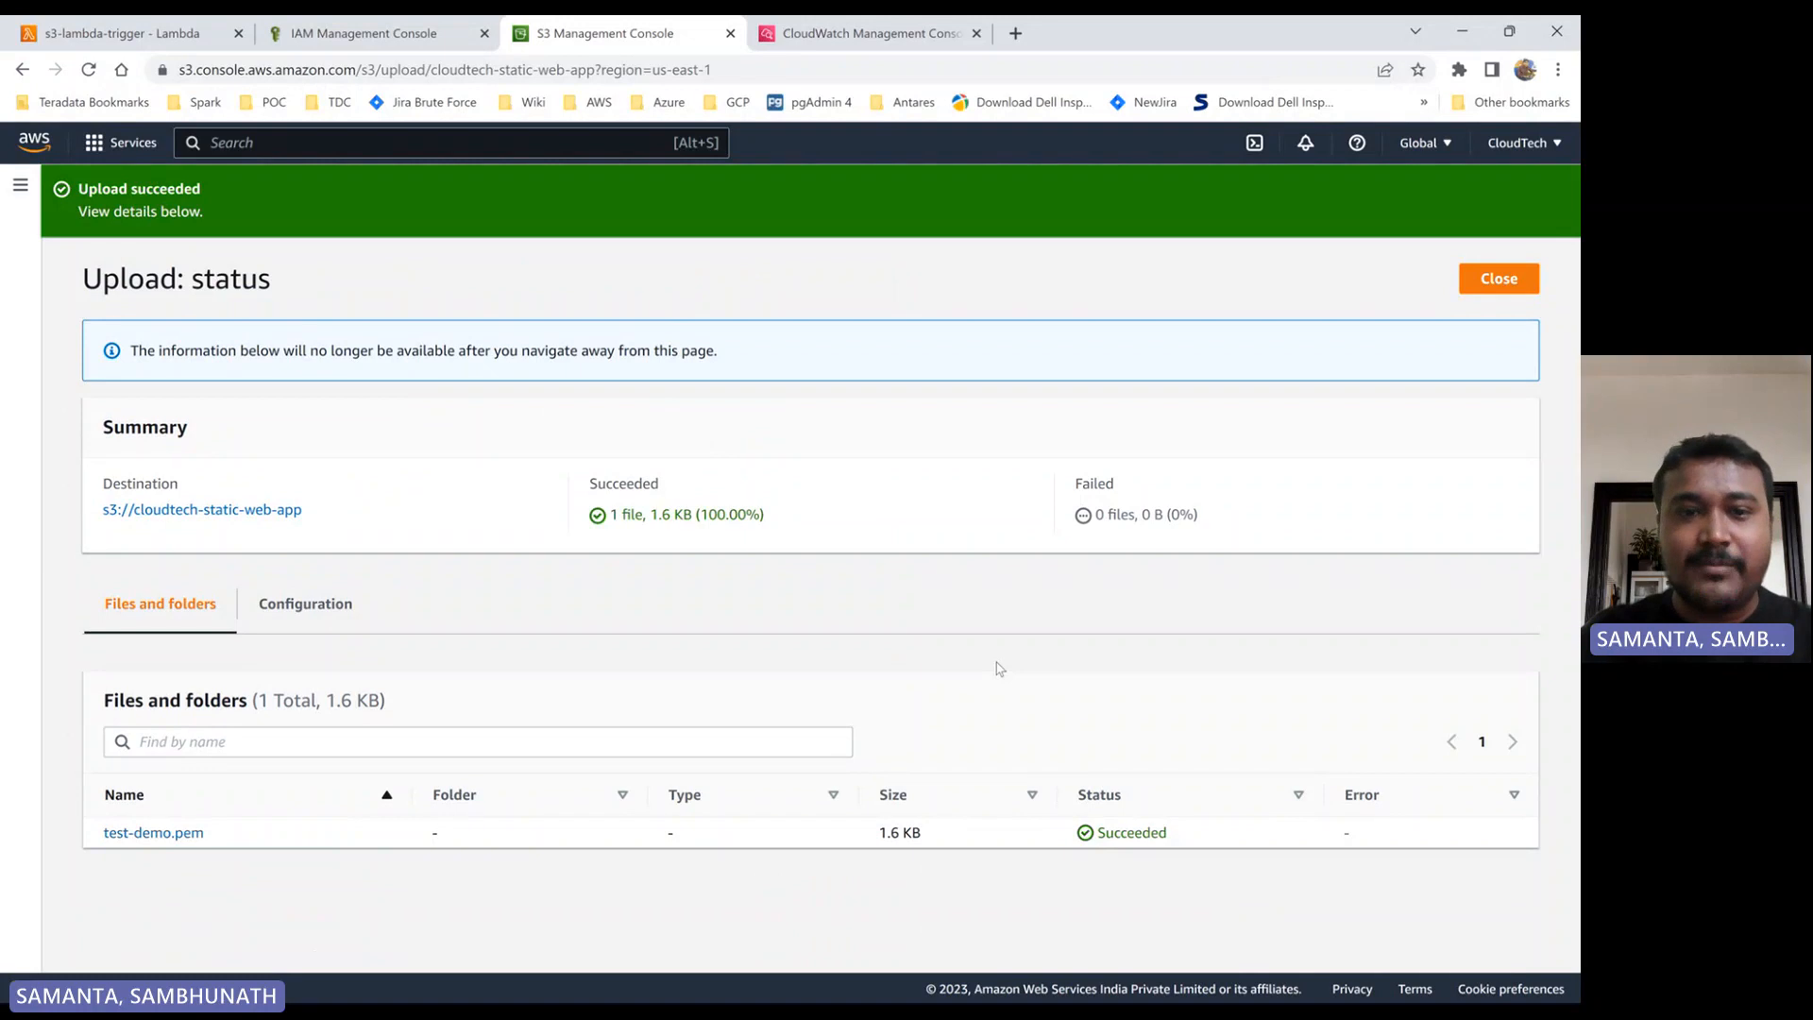
- Open the cloudtech-s3 bucket to check for the copied test-demo.pem file
left_click(195, 511)
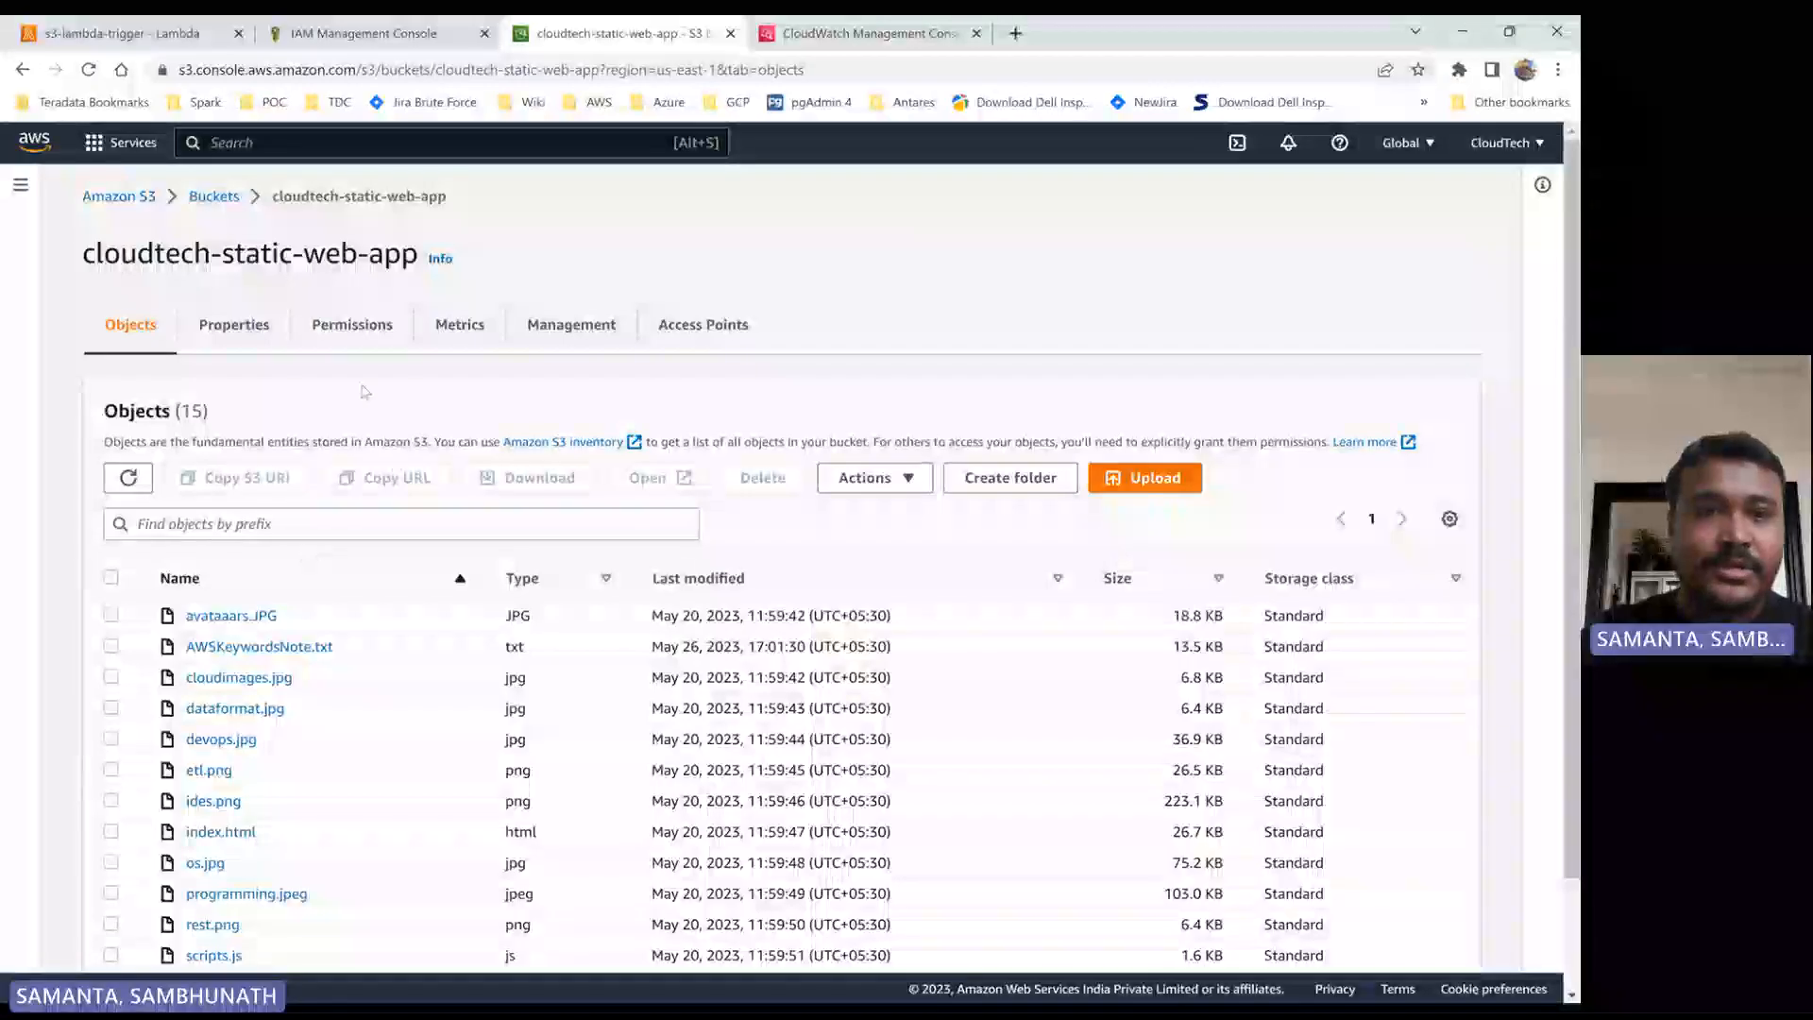
left_click(213, 195)
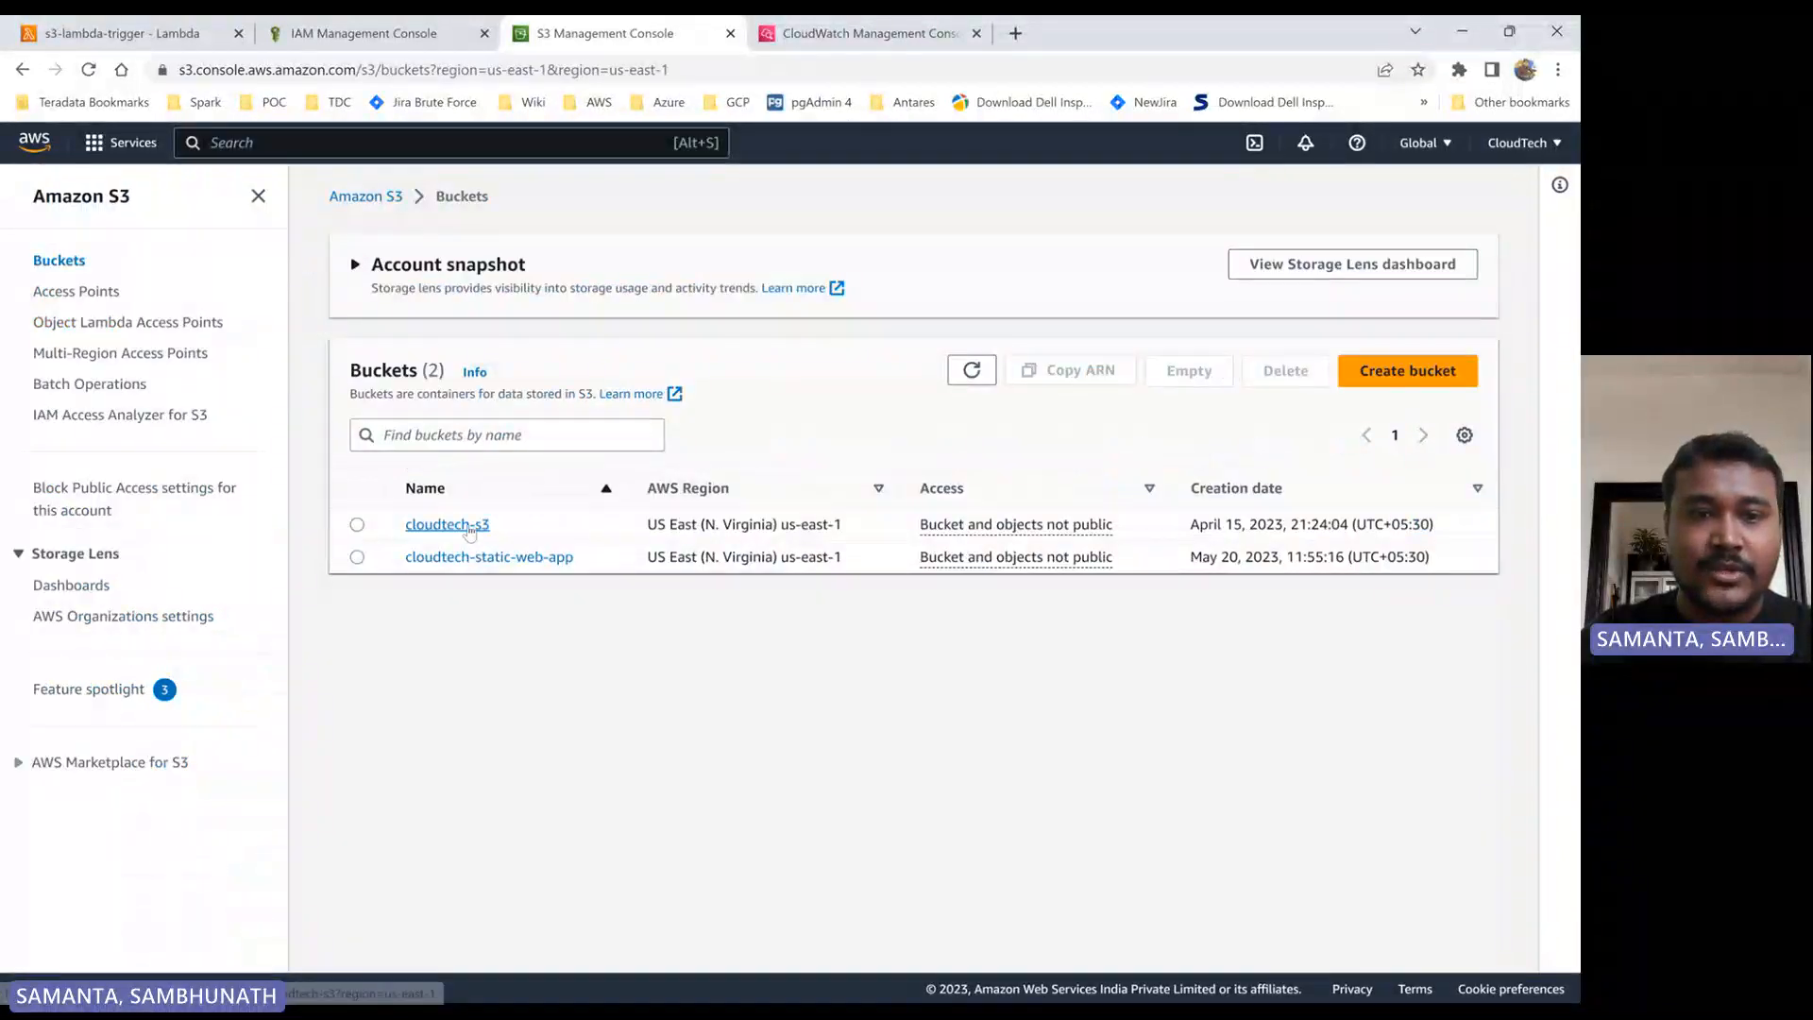
left_click(448, 525)
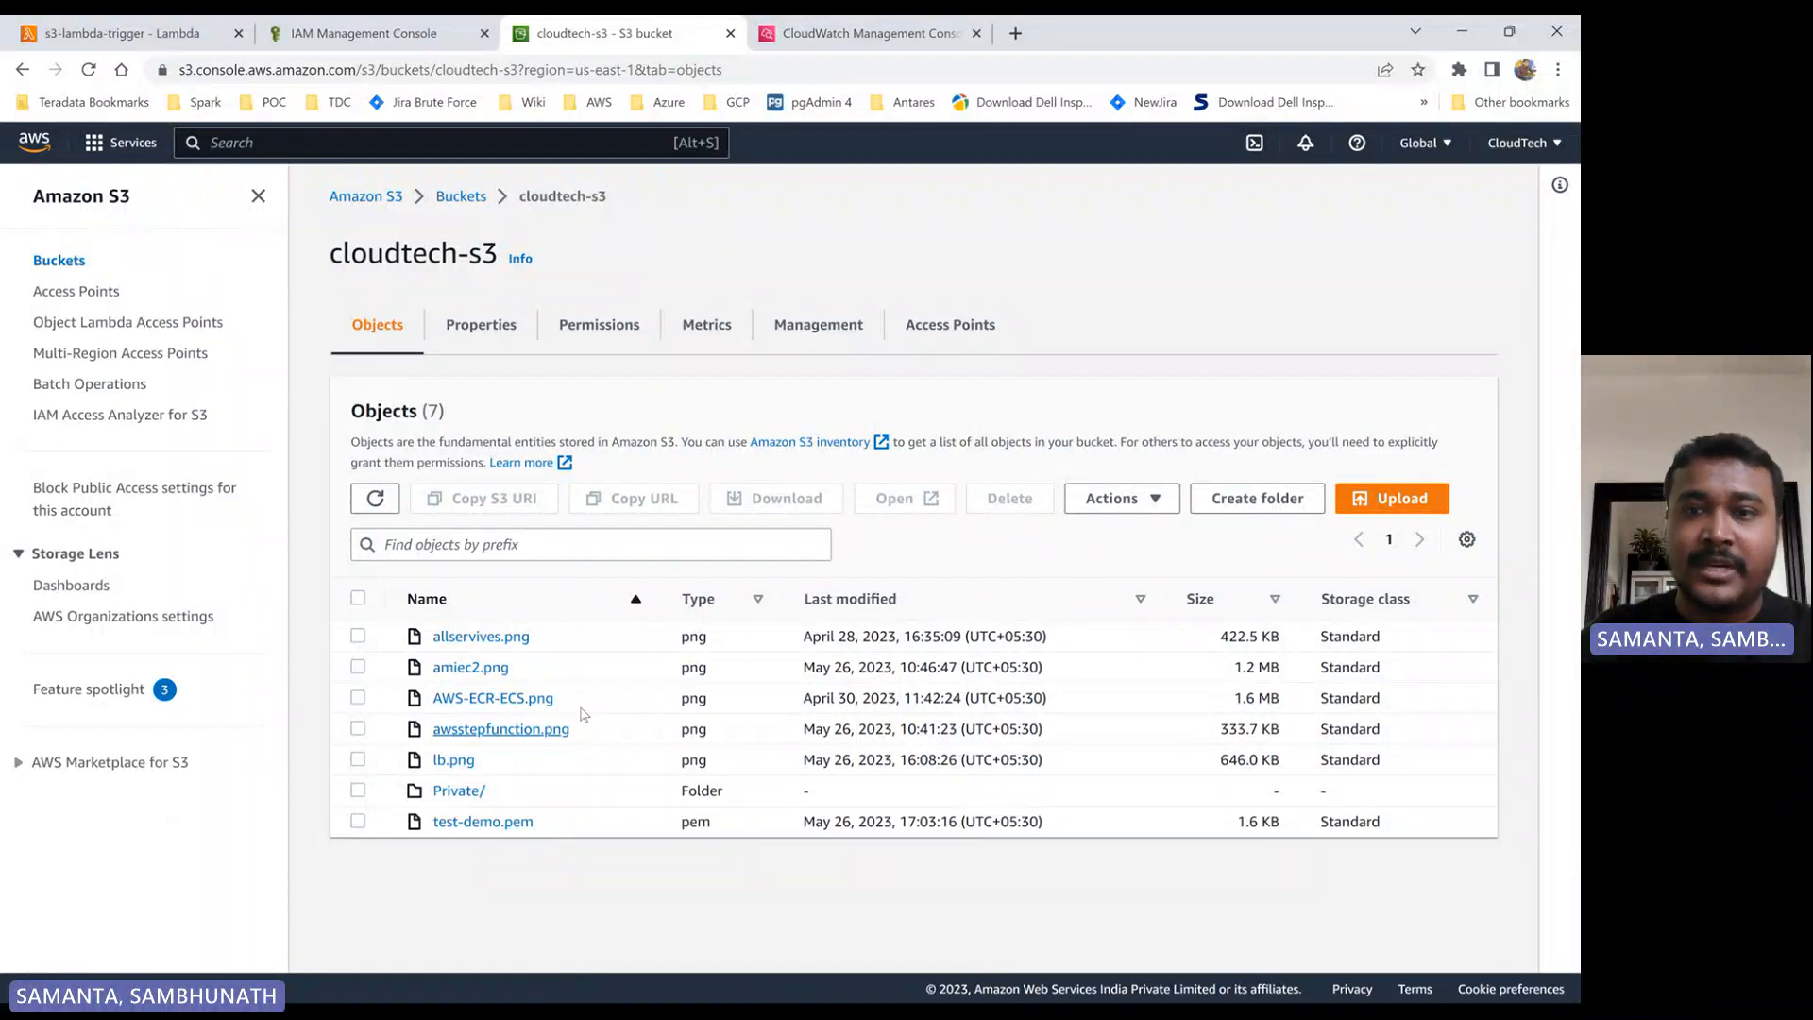
- Upload AWSKeywordsNote.txt from the Demo folder to the cloudtech-static-web-app bucket again
left_click(461, 196)
left_click(509, 559)
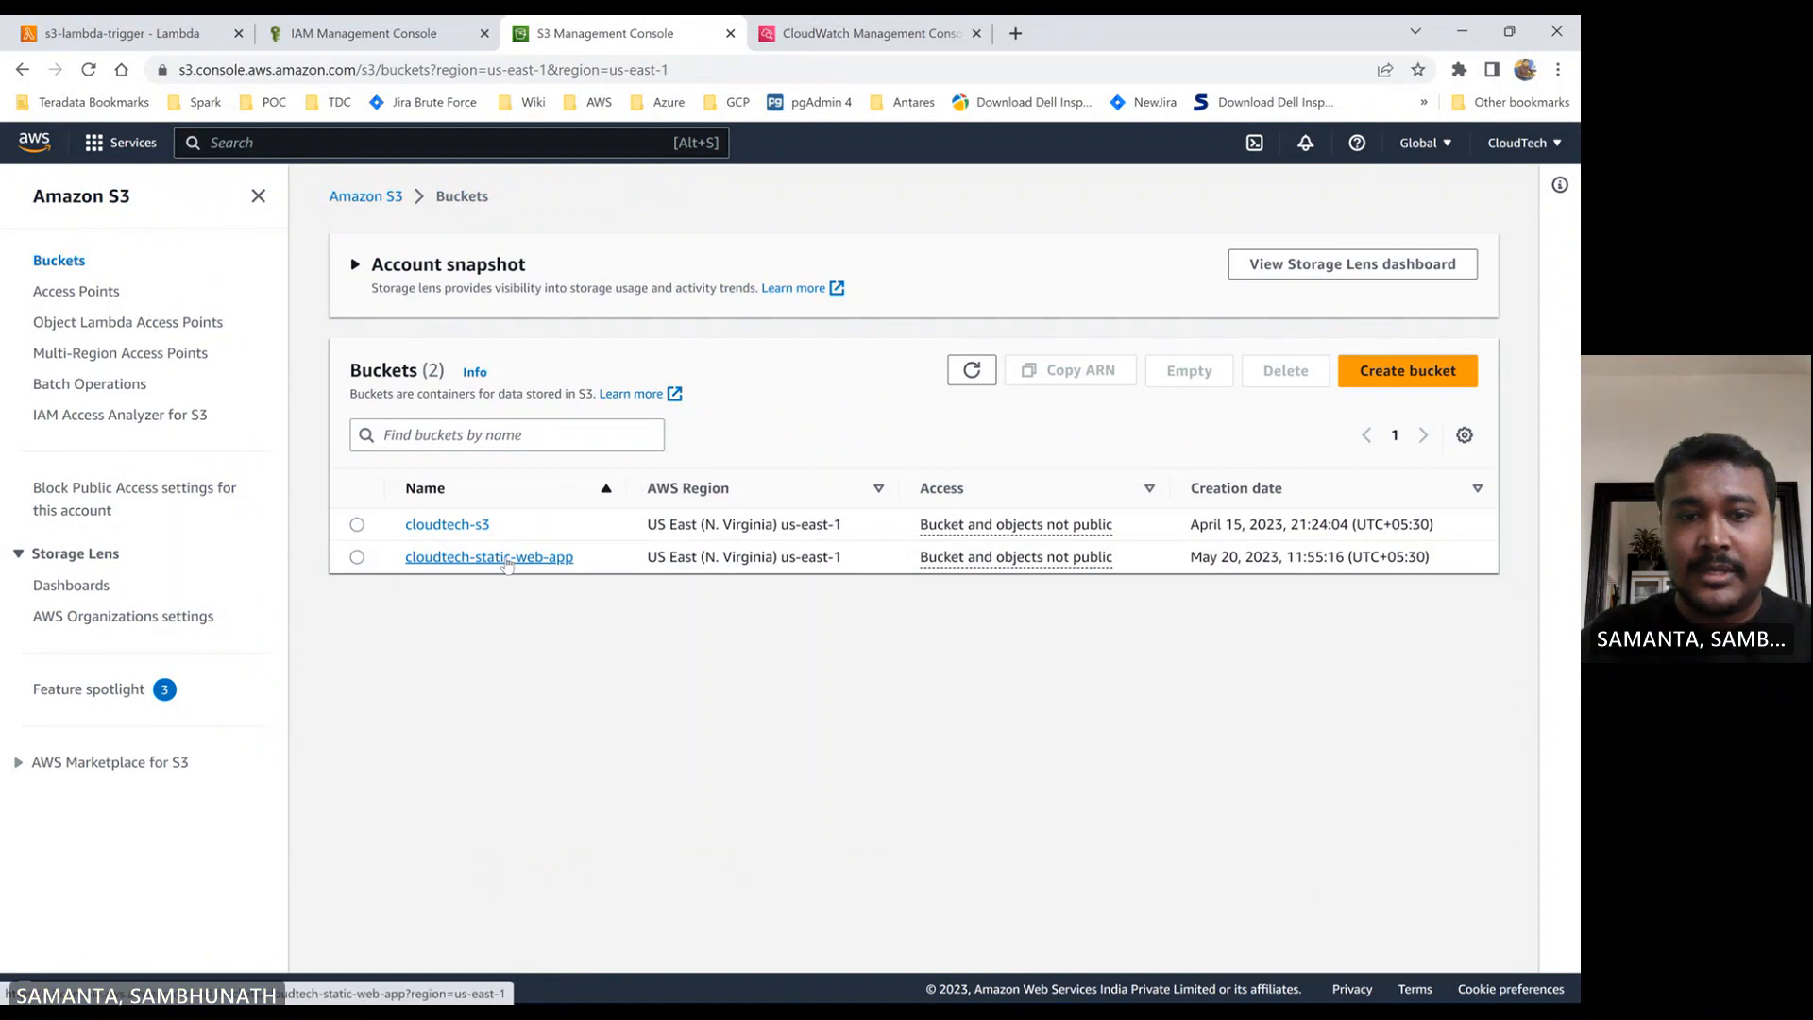
left_click(1386, 500)
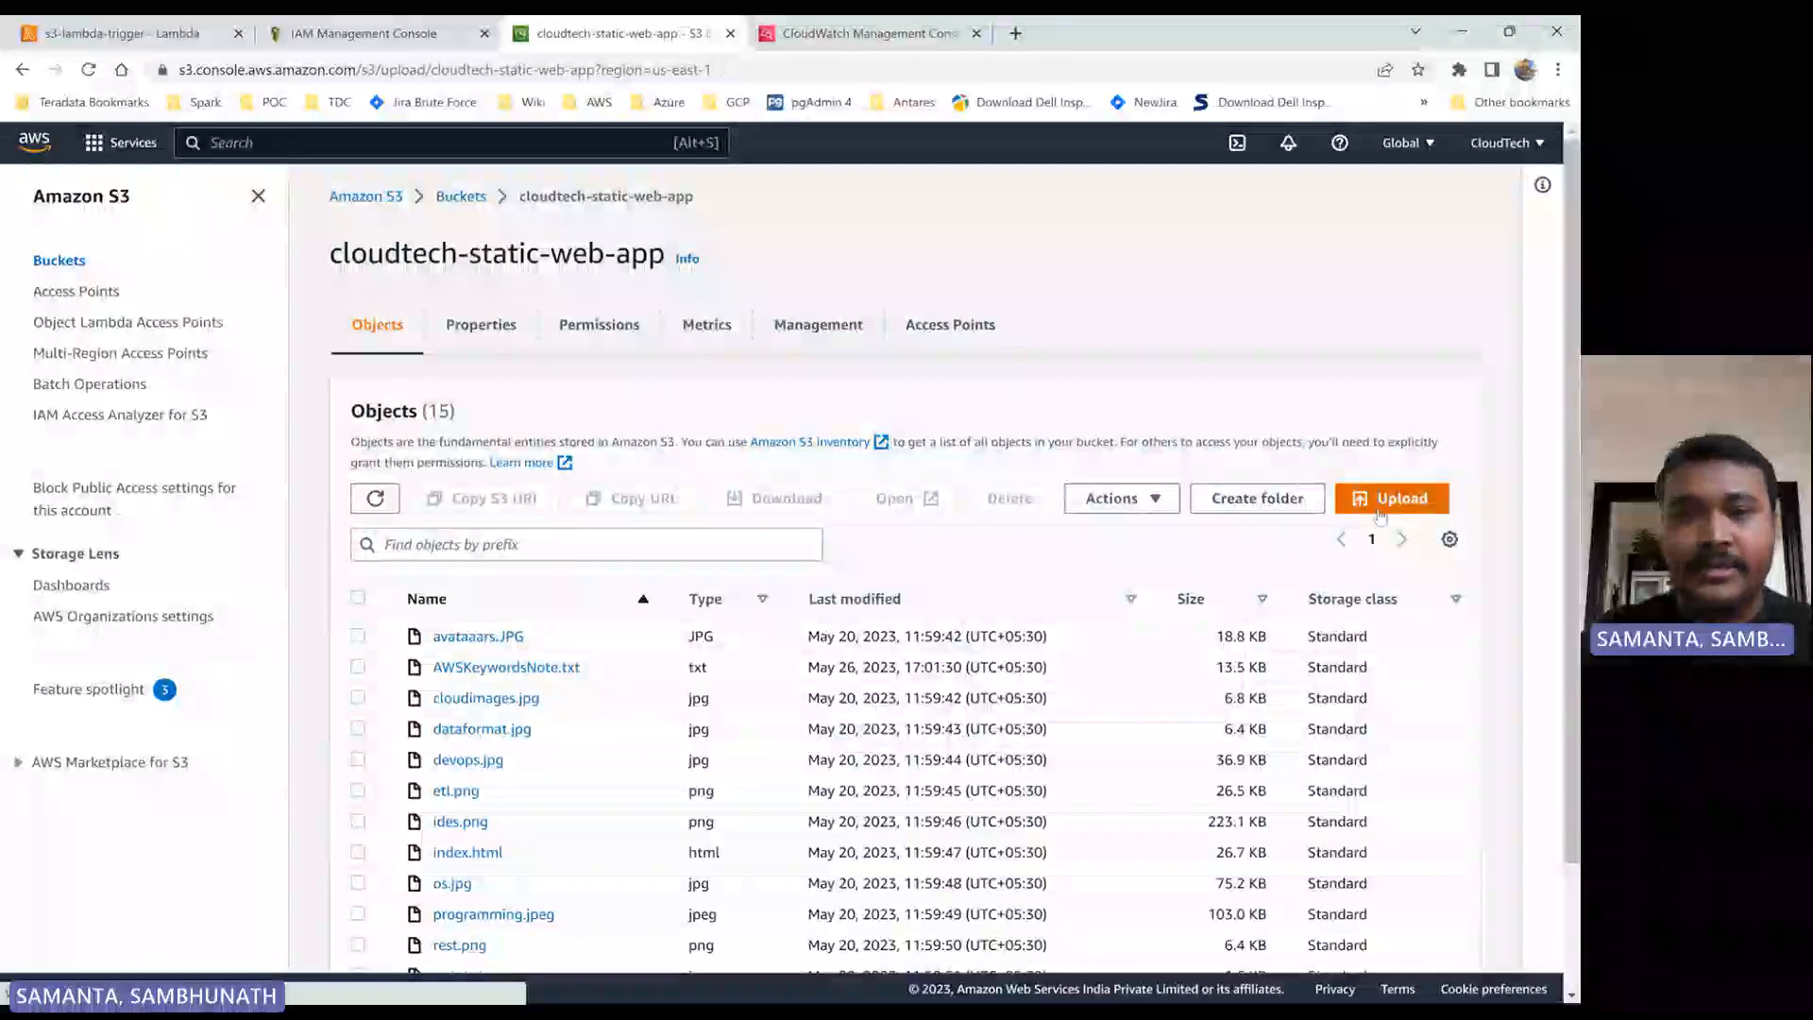
left_click(758, 458)
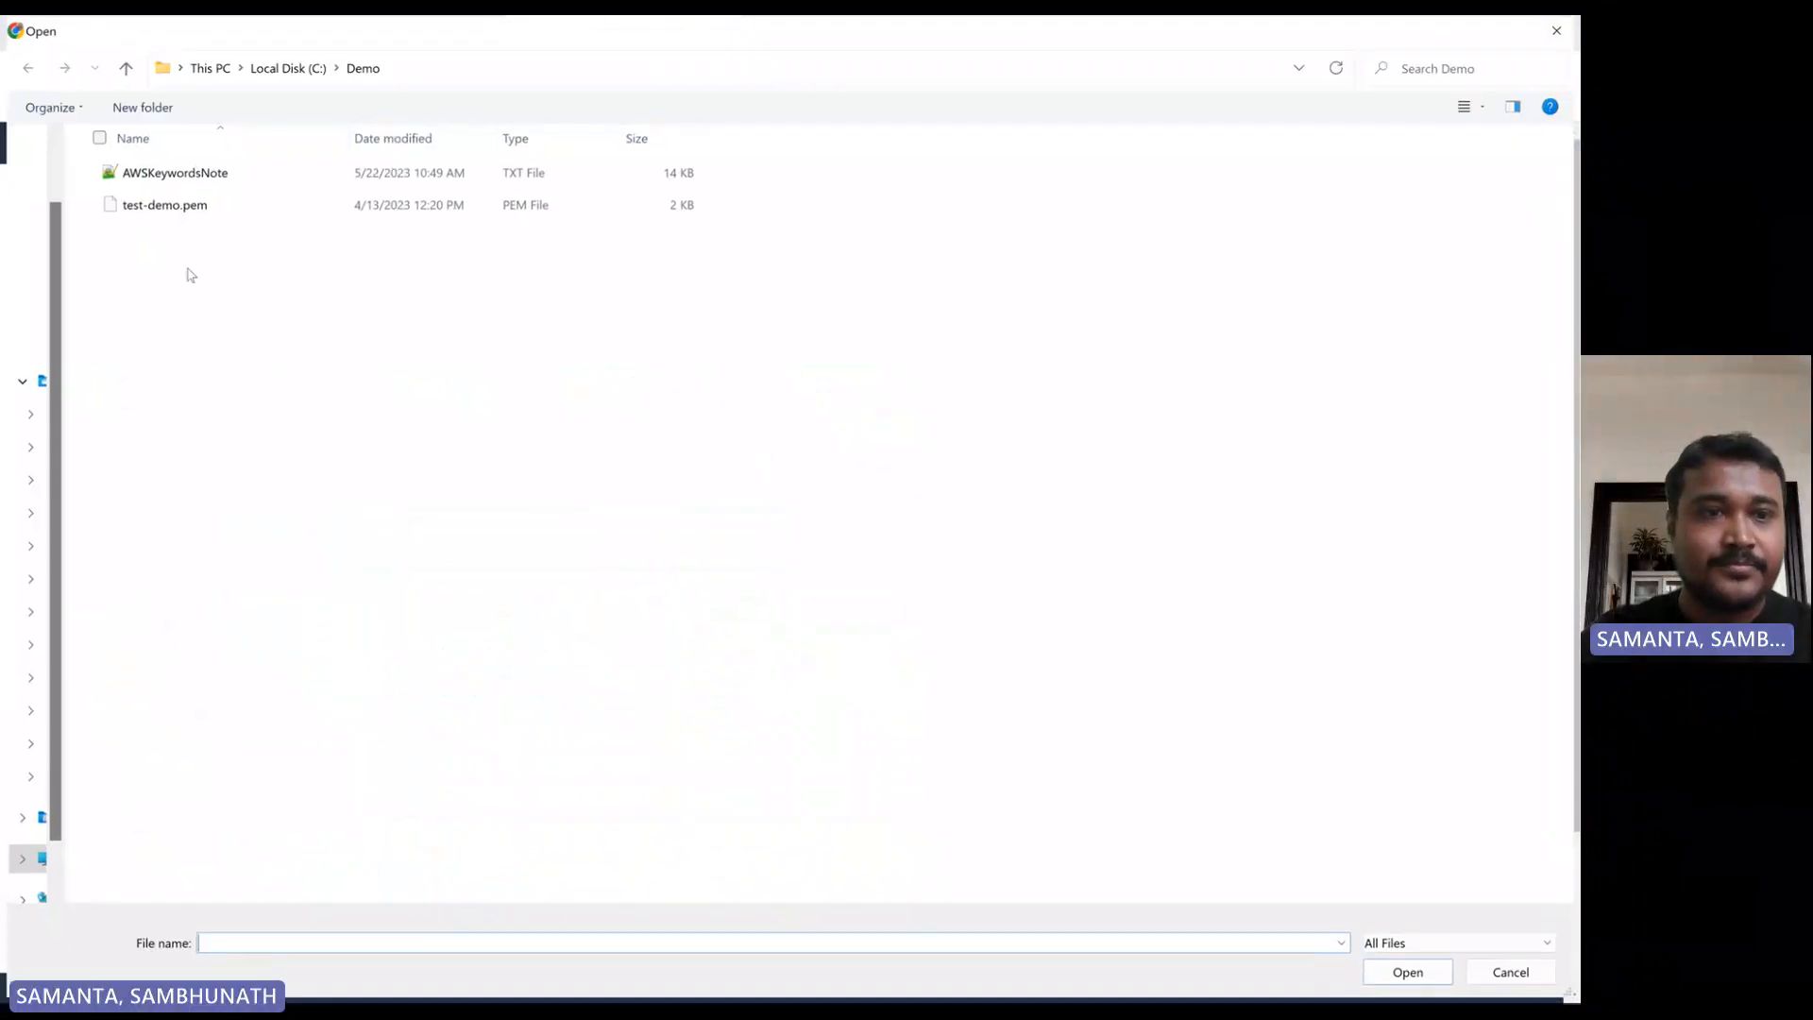
double_click(162, 170)
scroll(400, 715, "down", 1)
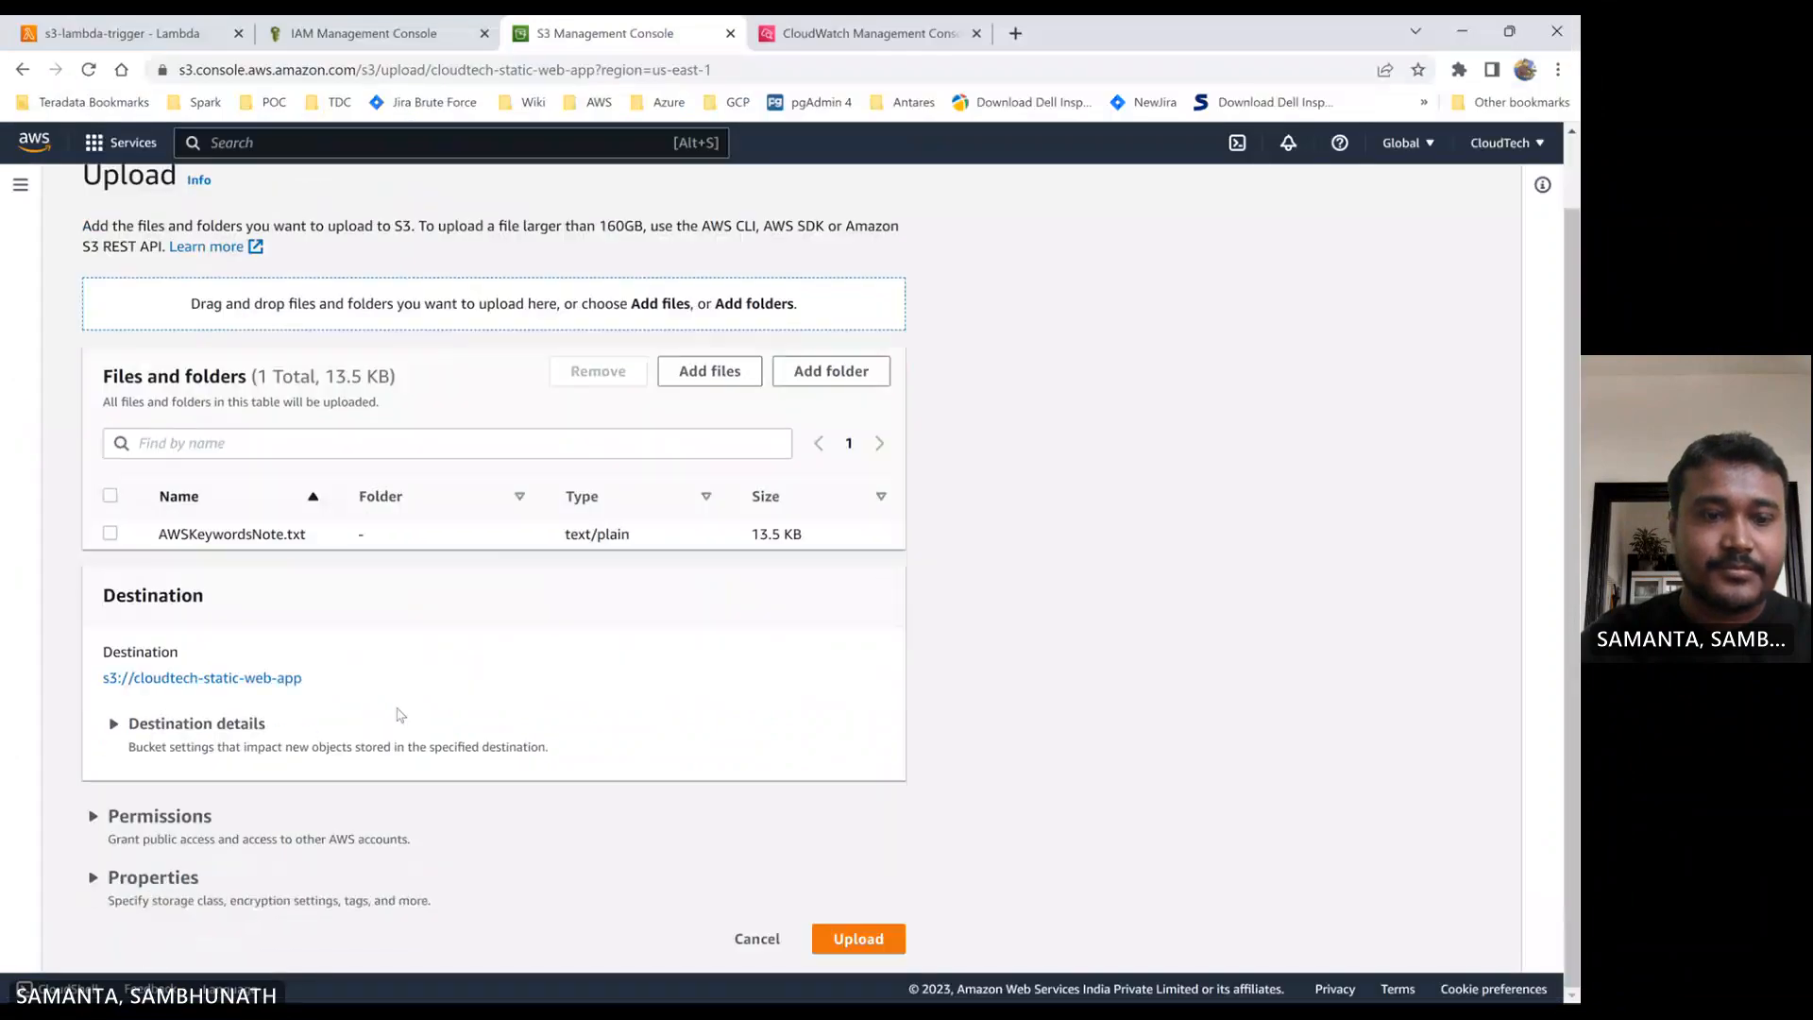
left_click(853, 939)
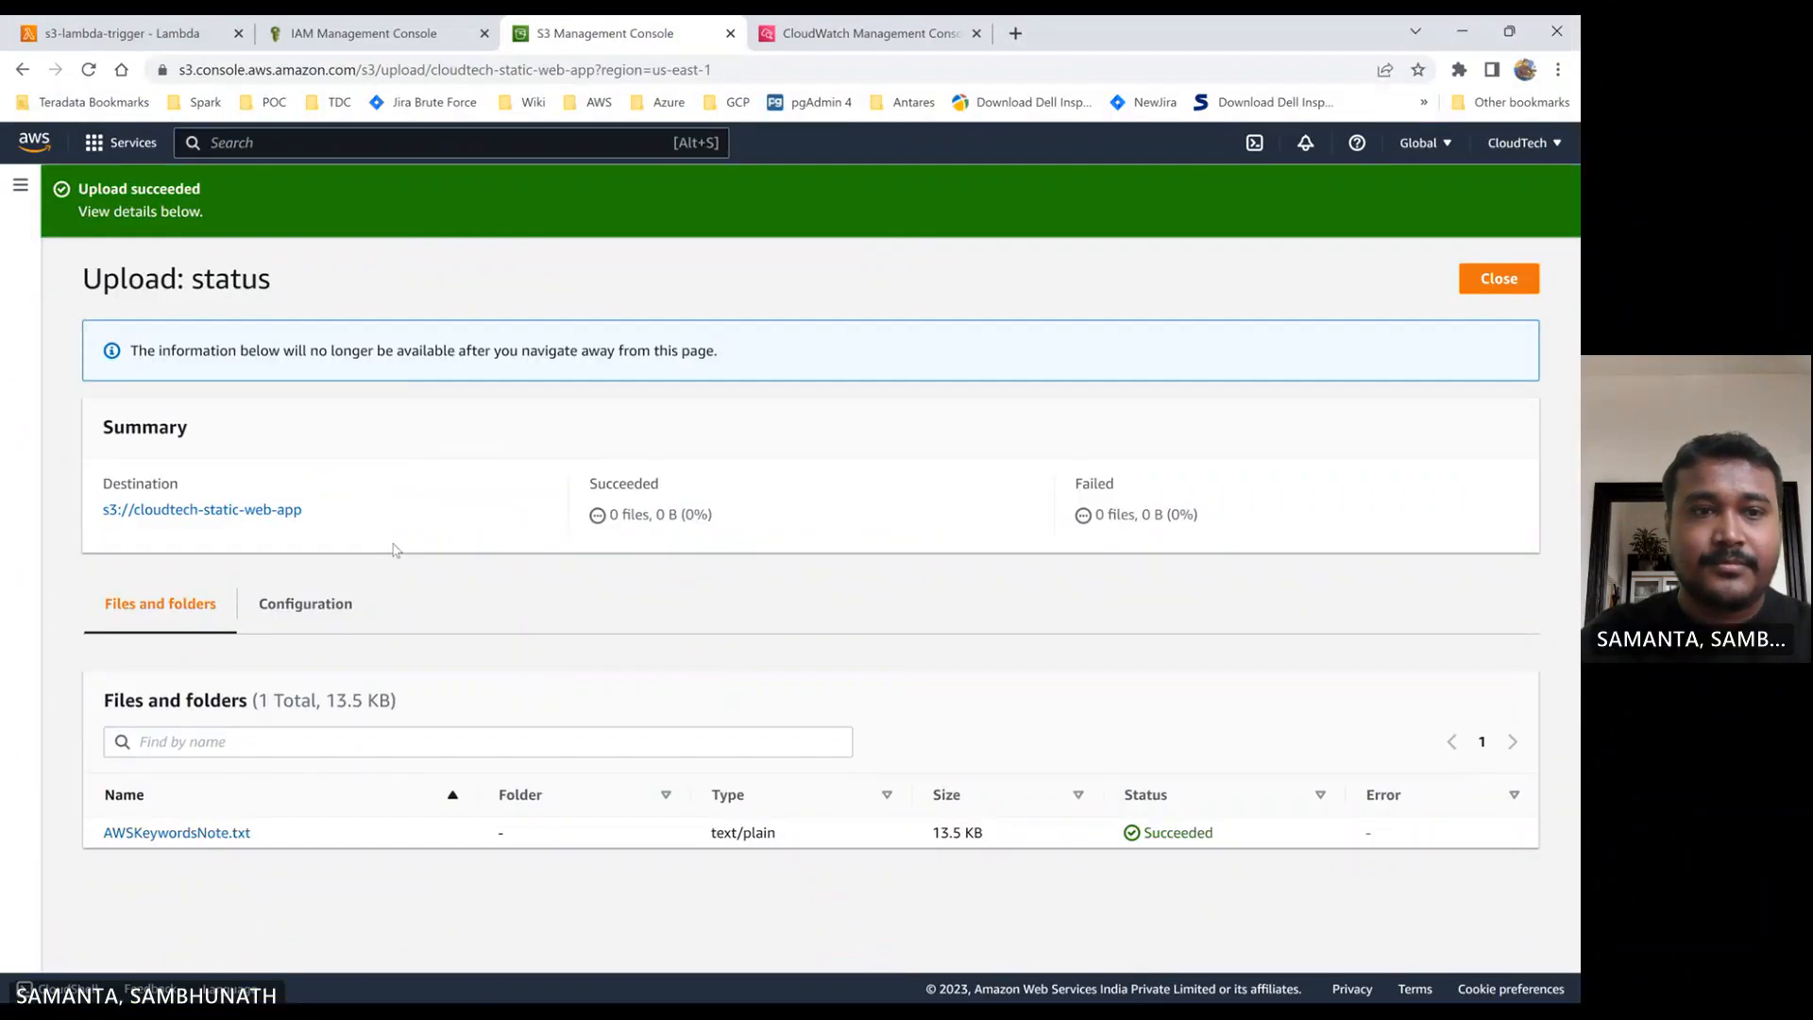
- Leave the upload status page and open the cloudtech-s3 bucket to check for the copied AWSKeywordsNote.txt
left_click(189, 514)
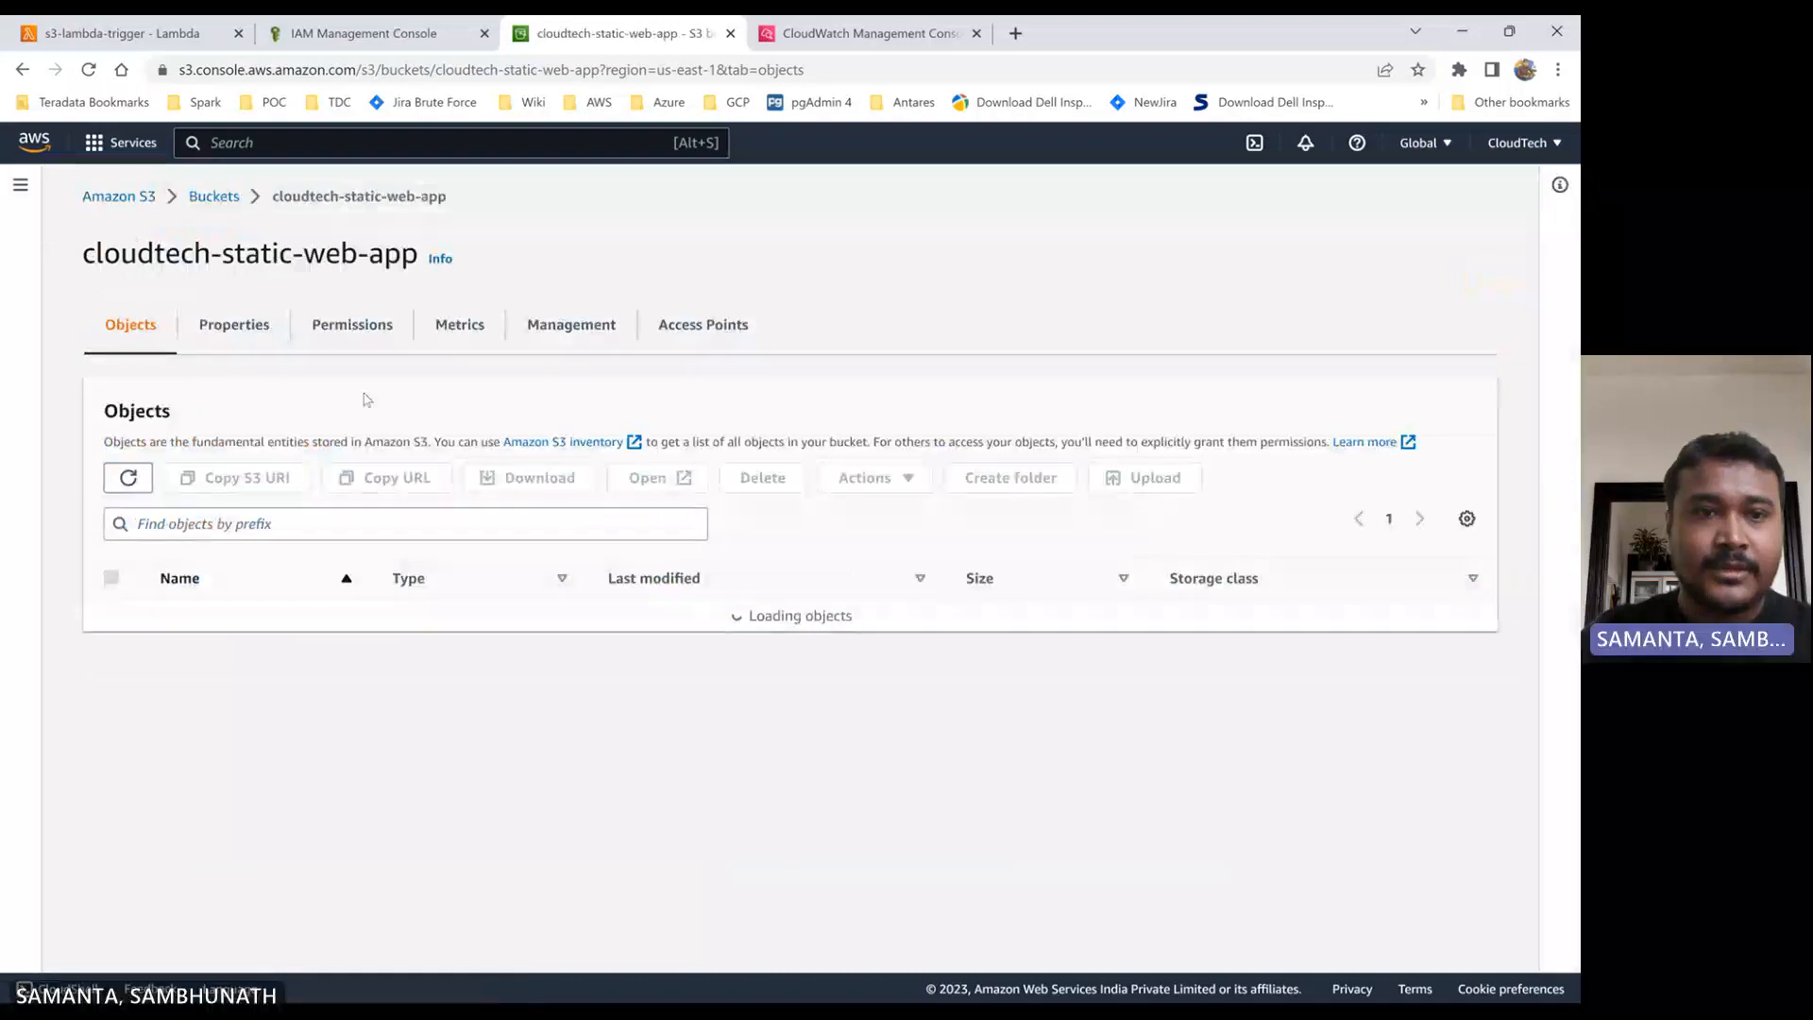
left_click(227, 209)
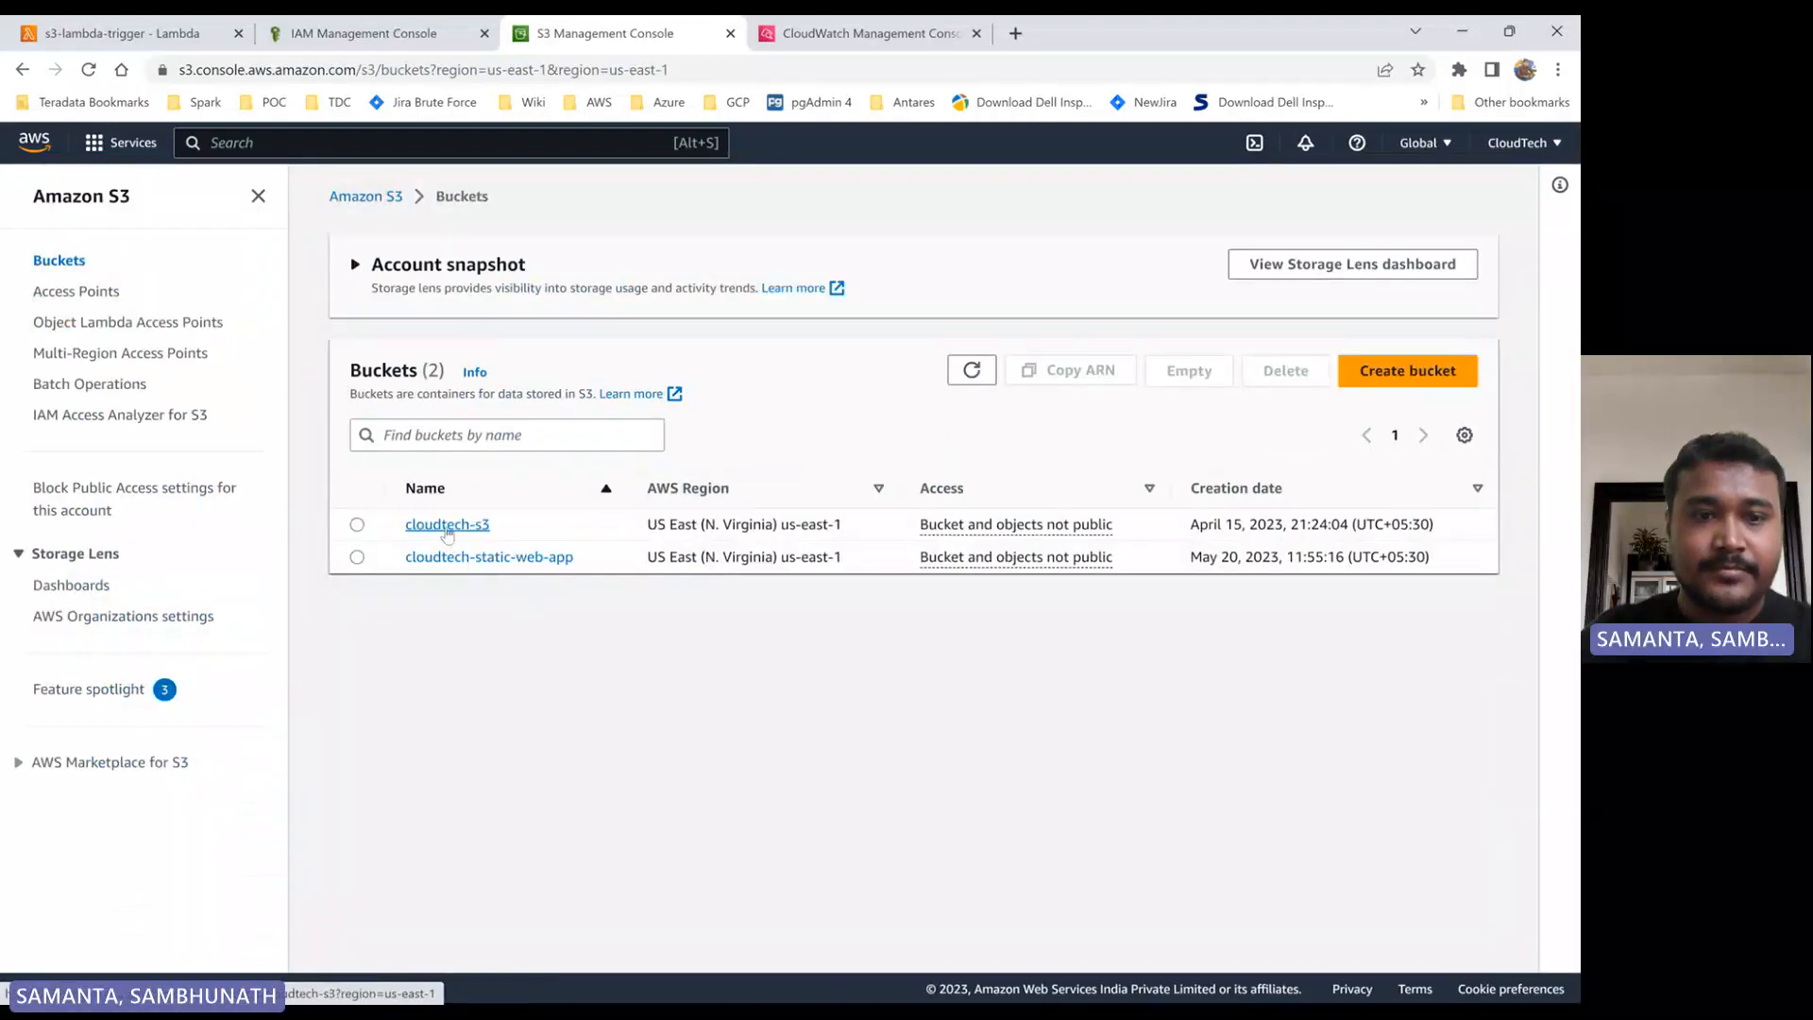
left_click(450, 529)
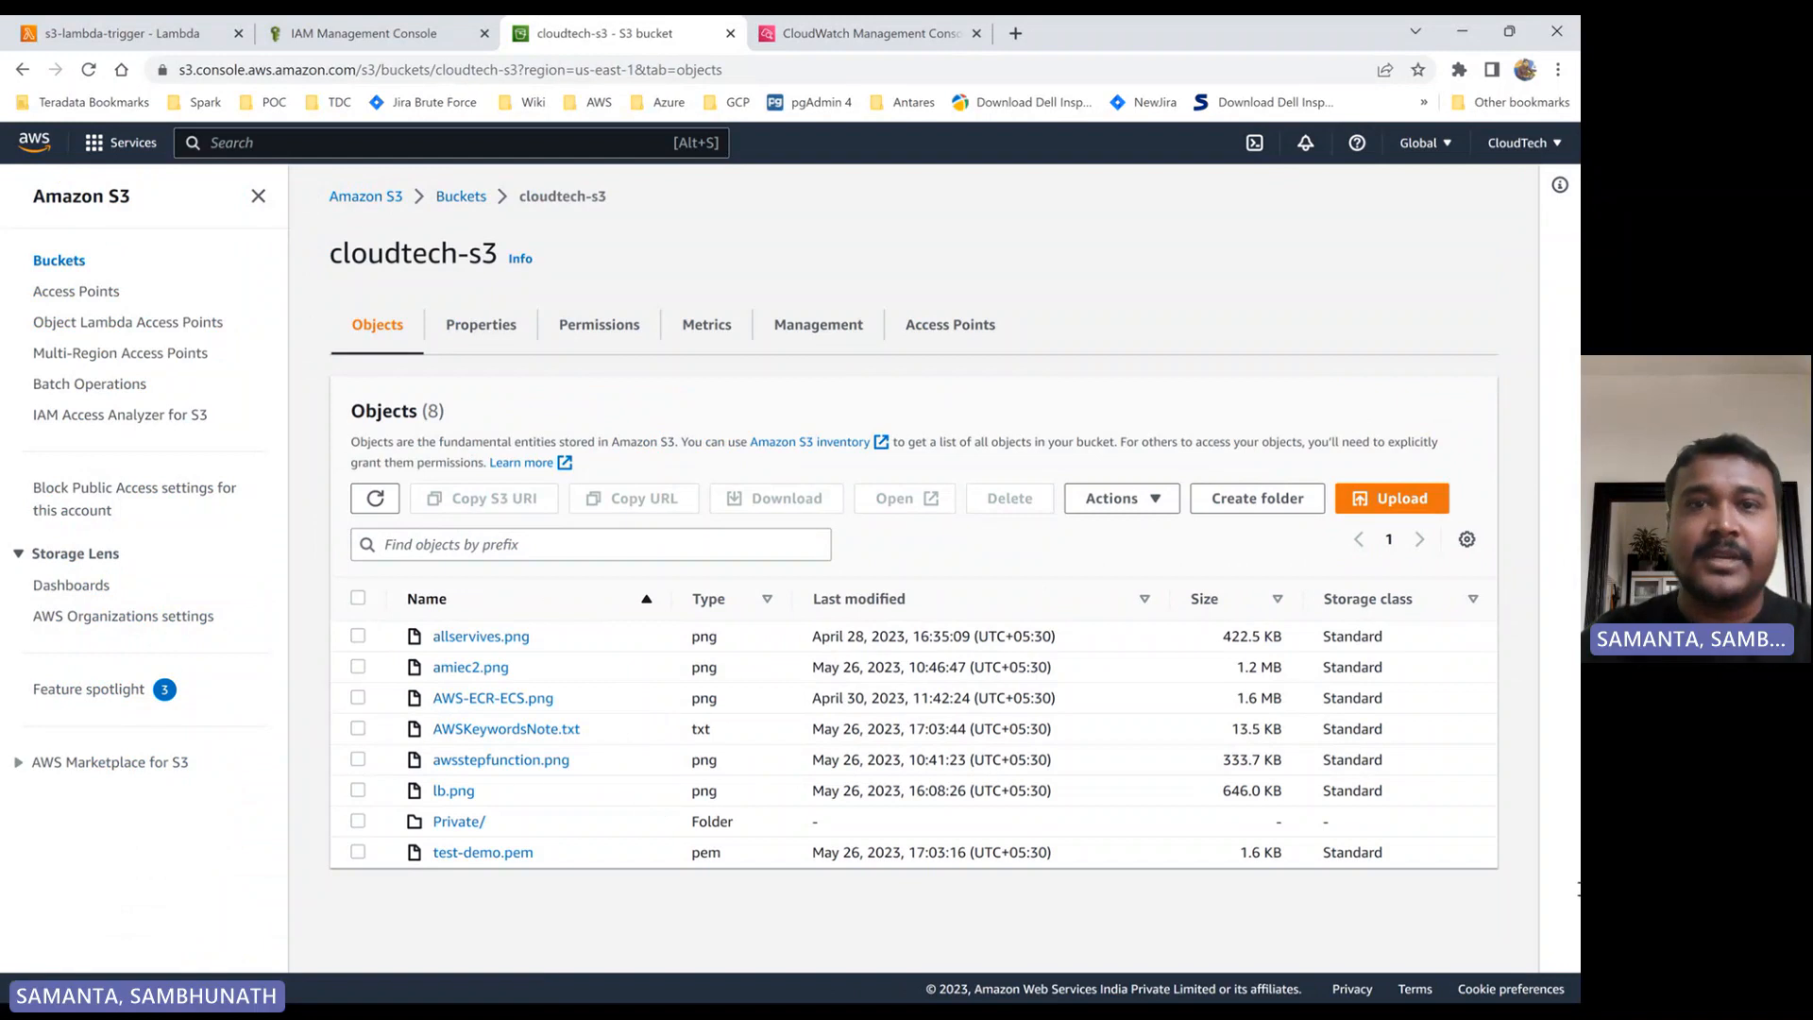
- Go back to the /aws/lambda/s3-lambda-trigger log group in CloudWatch and refresh its log streams
left_click(843, 39)
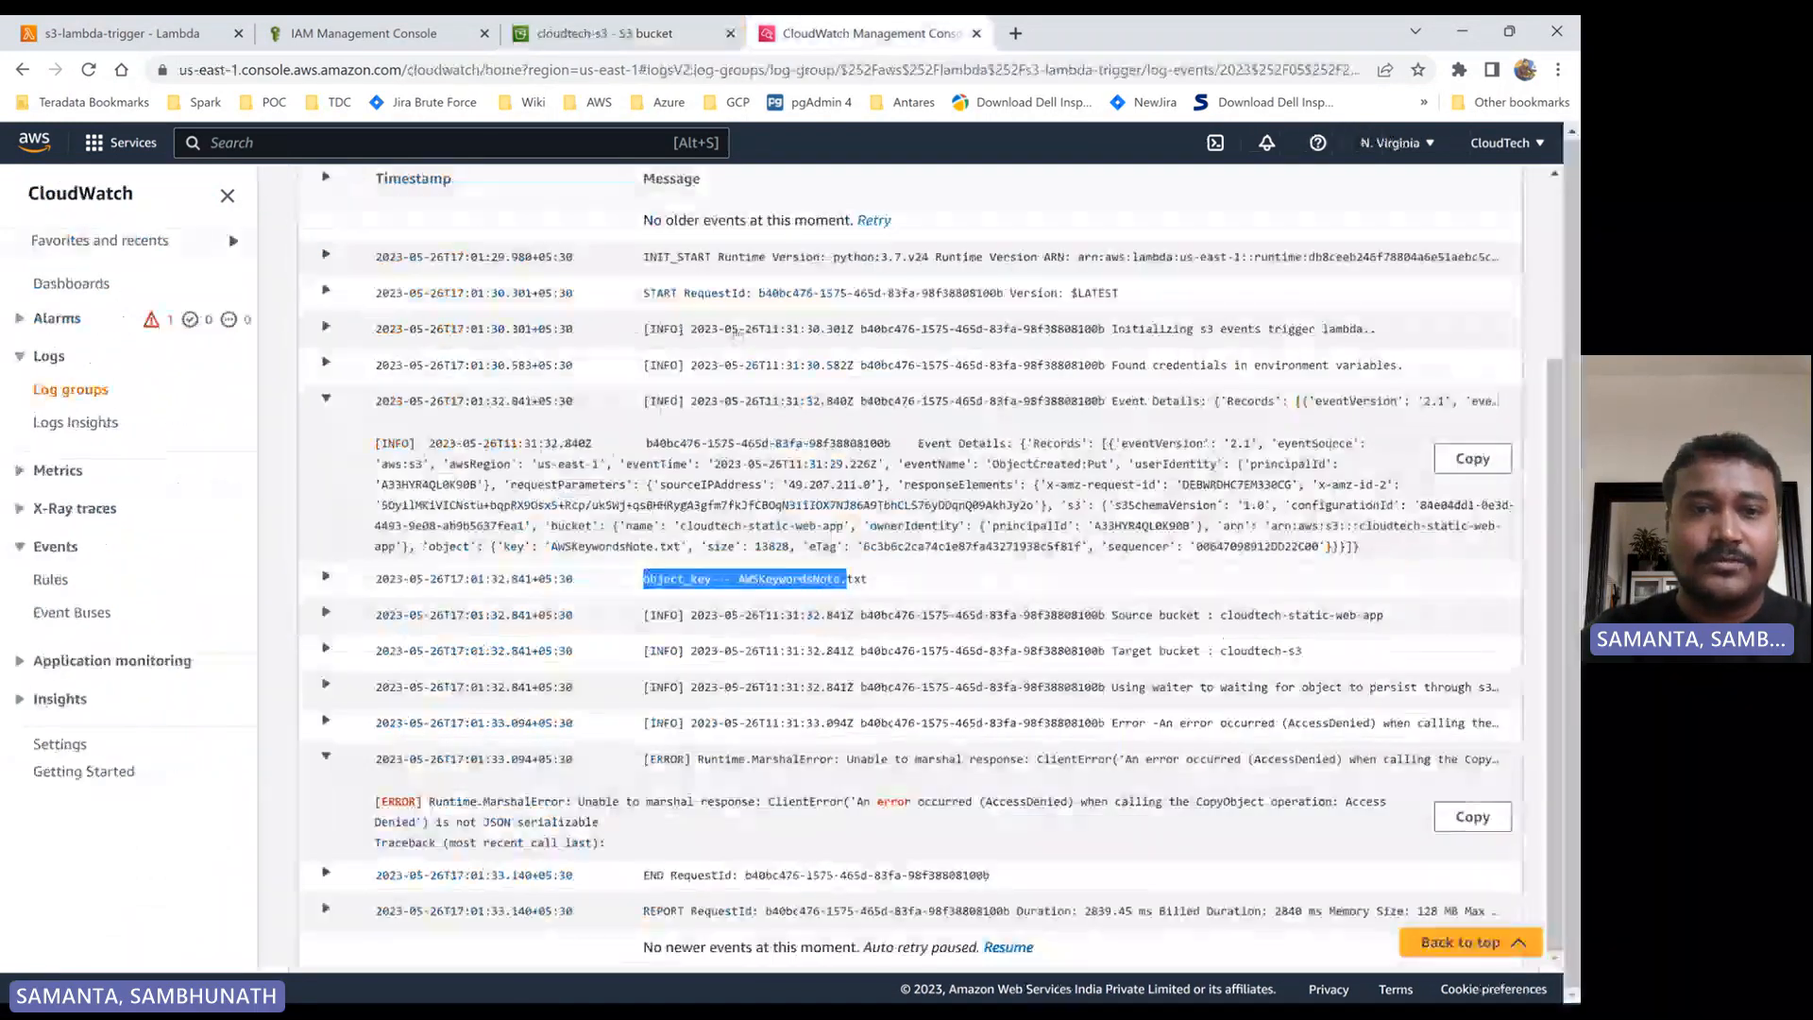
left_click(652, 208)
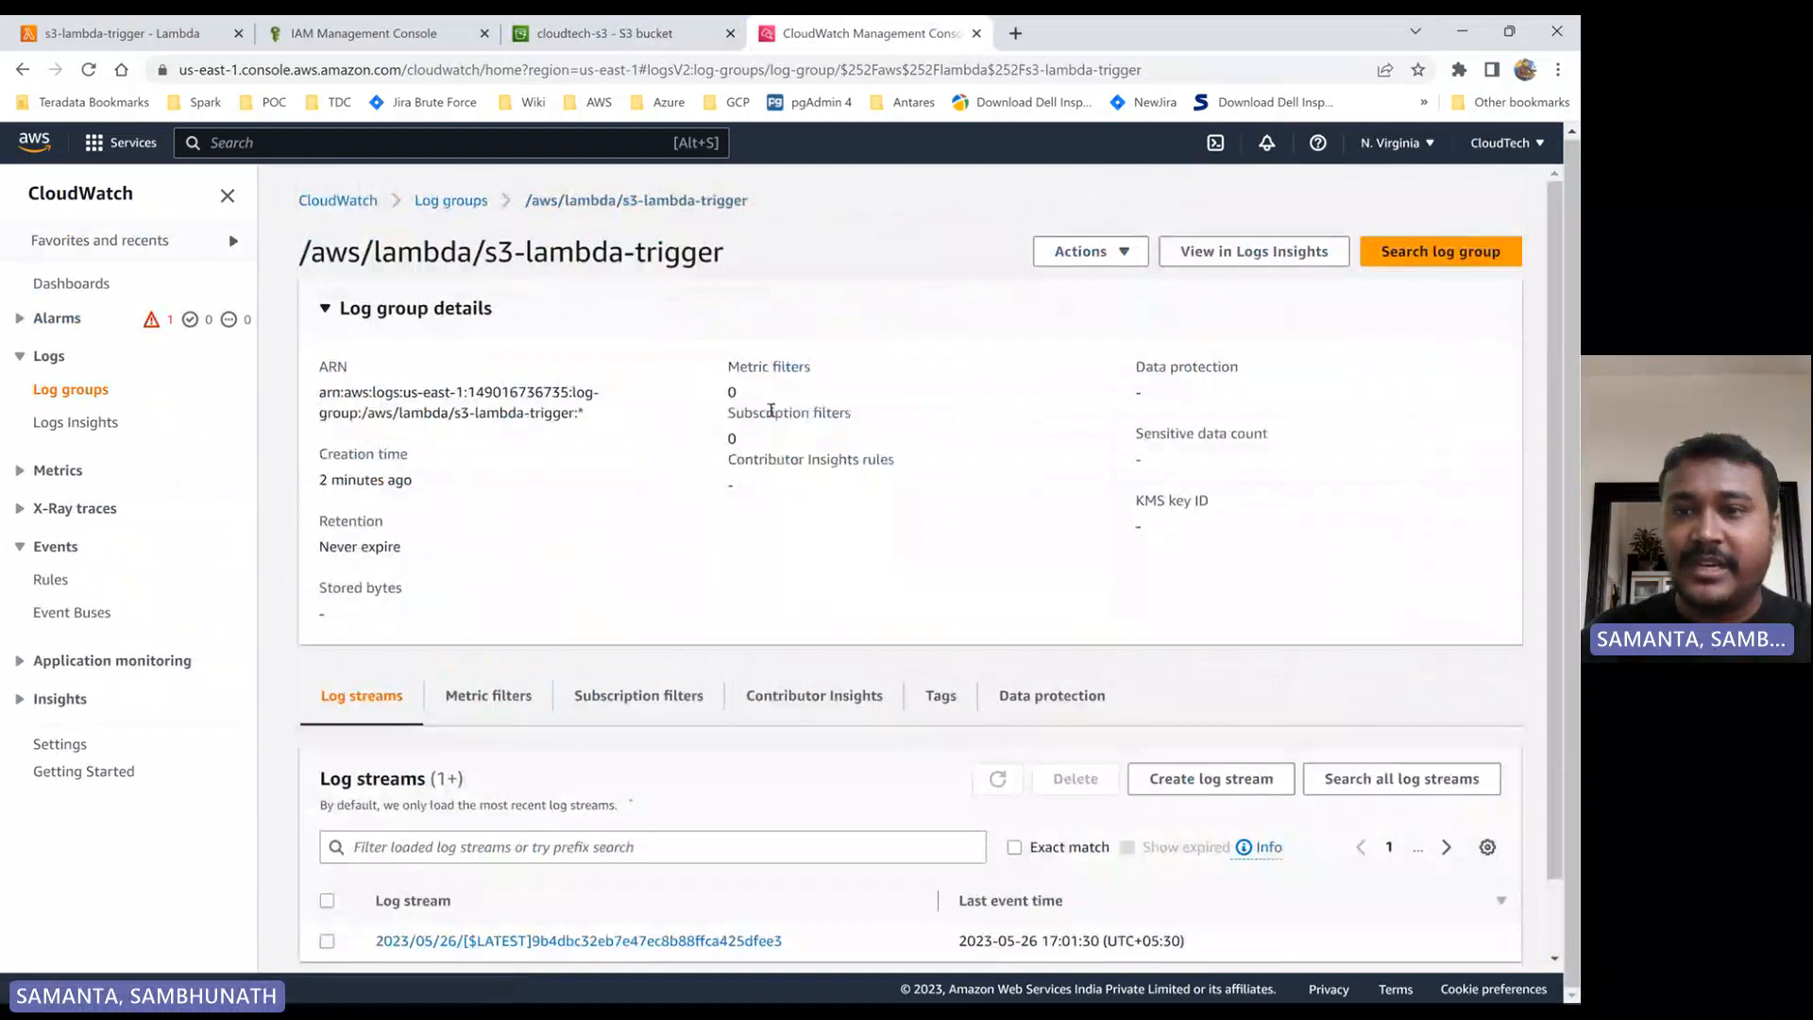
scroll(982, 661, "down", 1)
left_click(1008, 697)
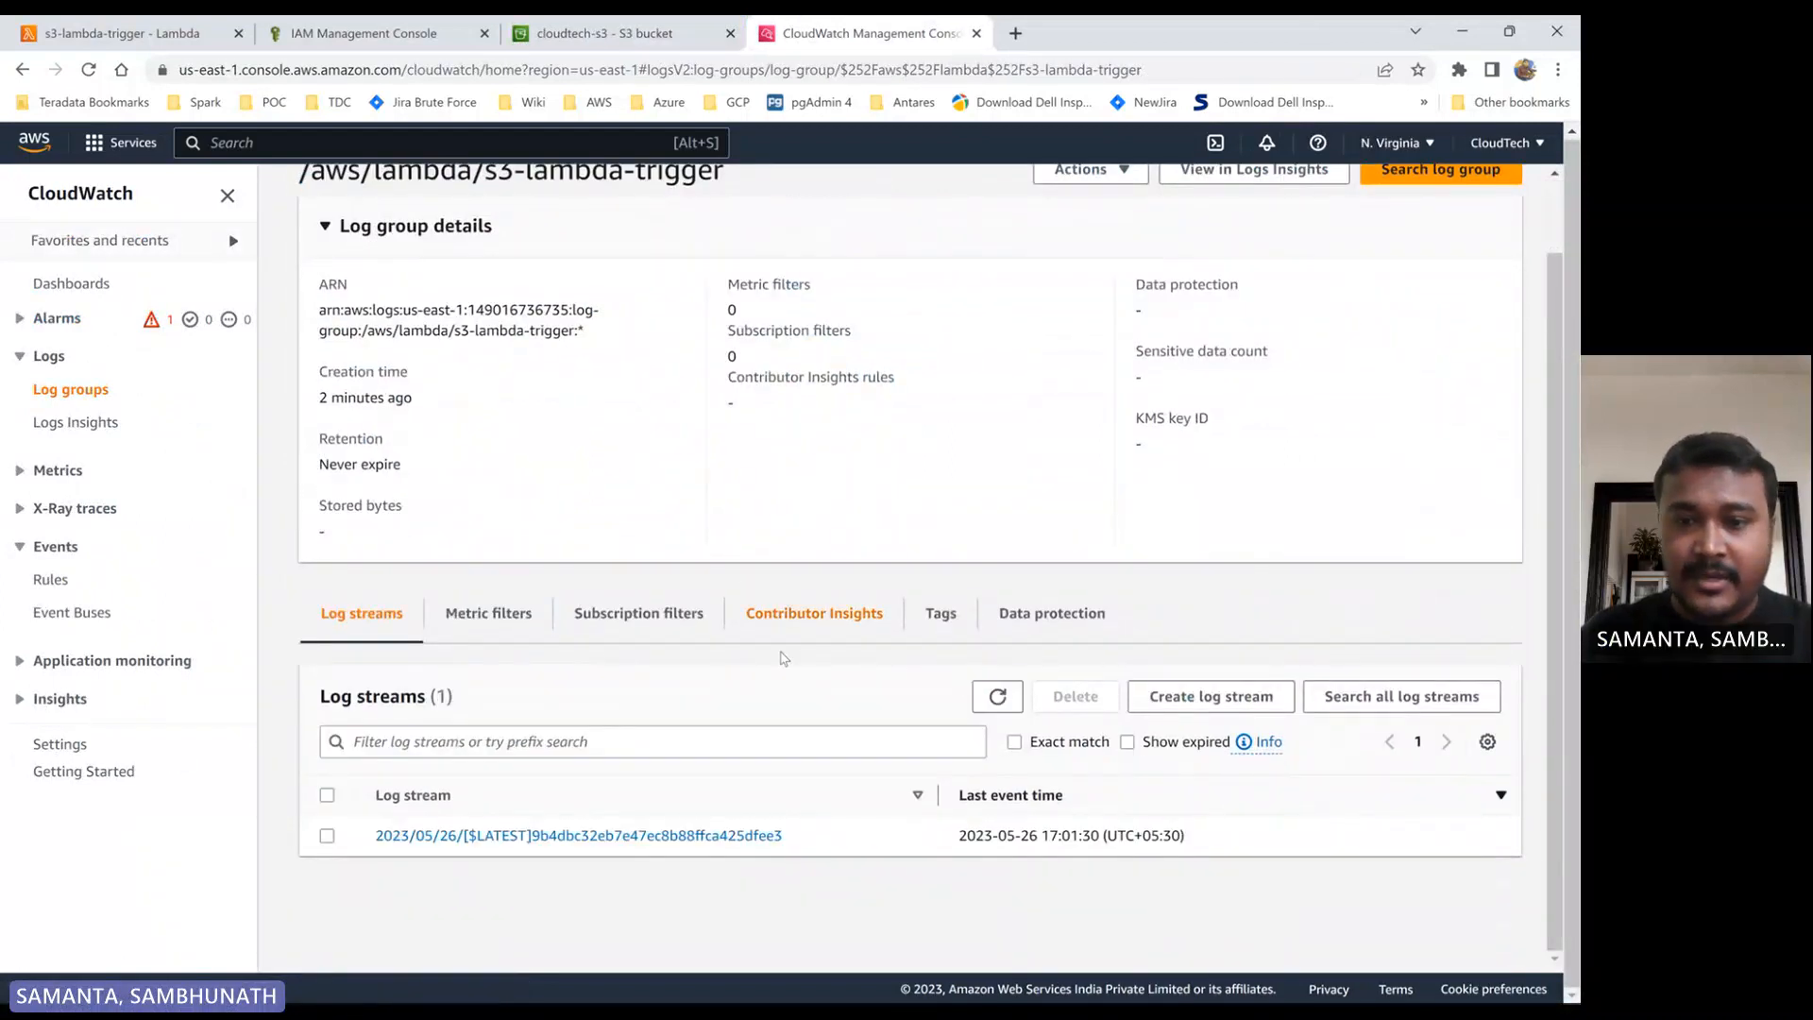
left_click(997, 696)
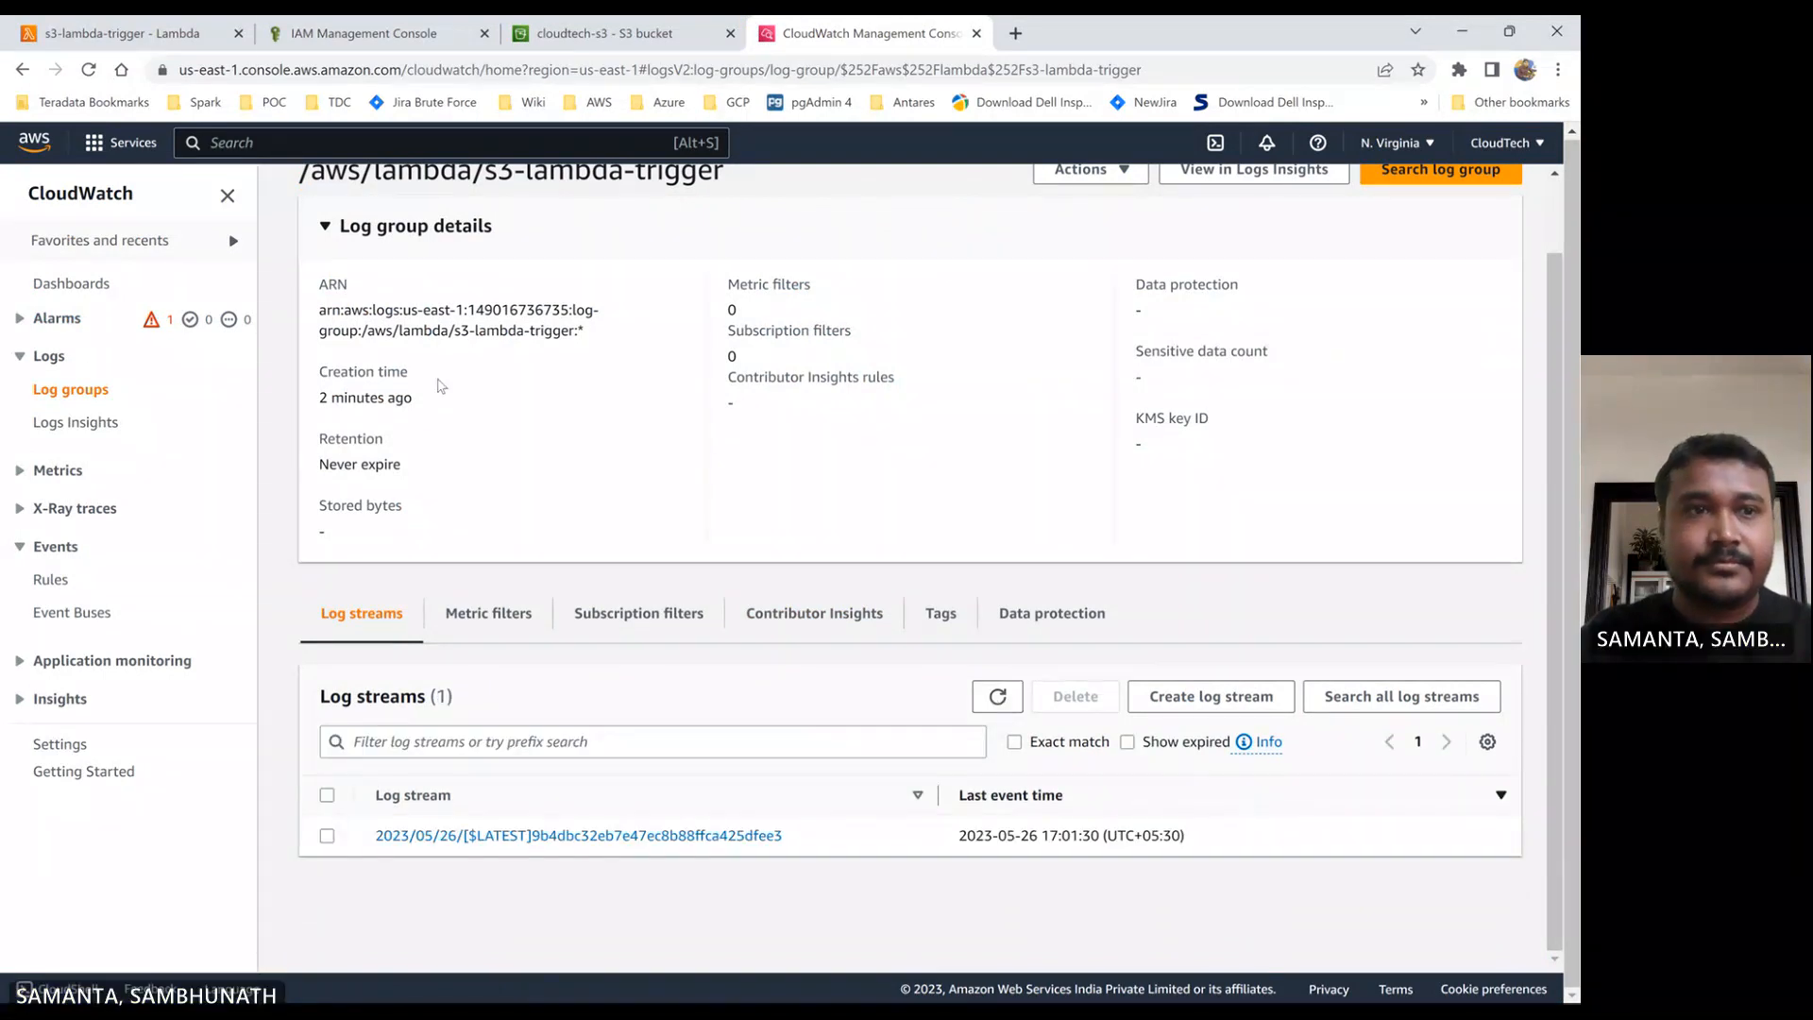
- Review the s3-lambda-trigger function overview and its log streams, and return to the cloudtech-s3 object list
left_click(102, 36)
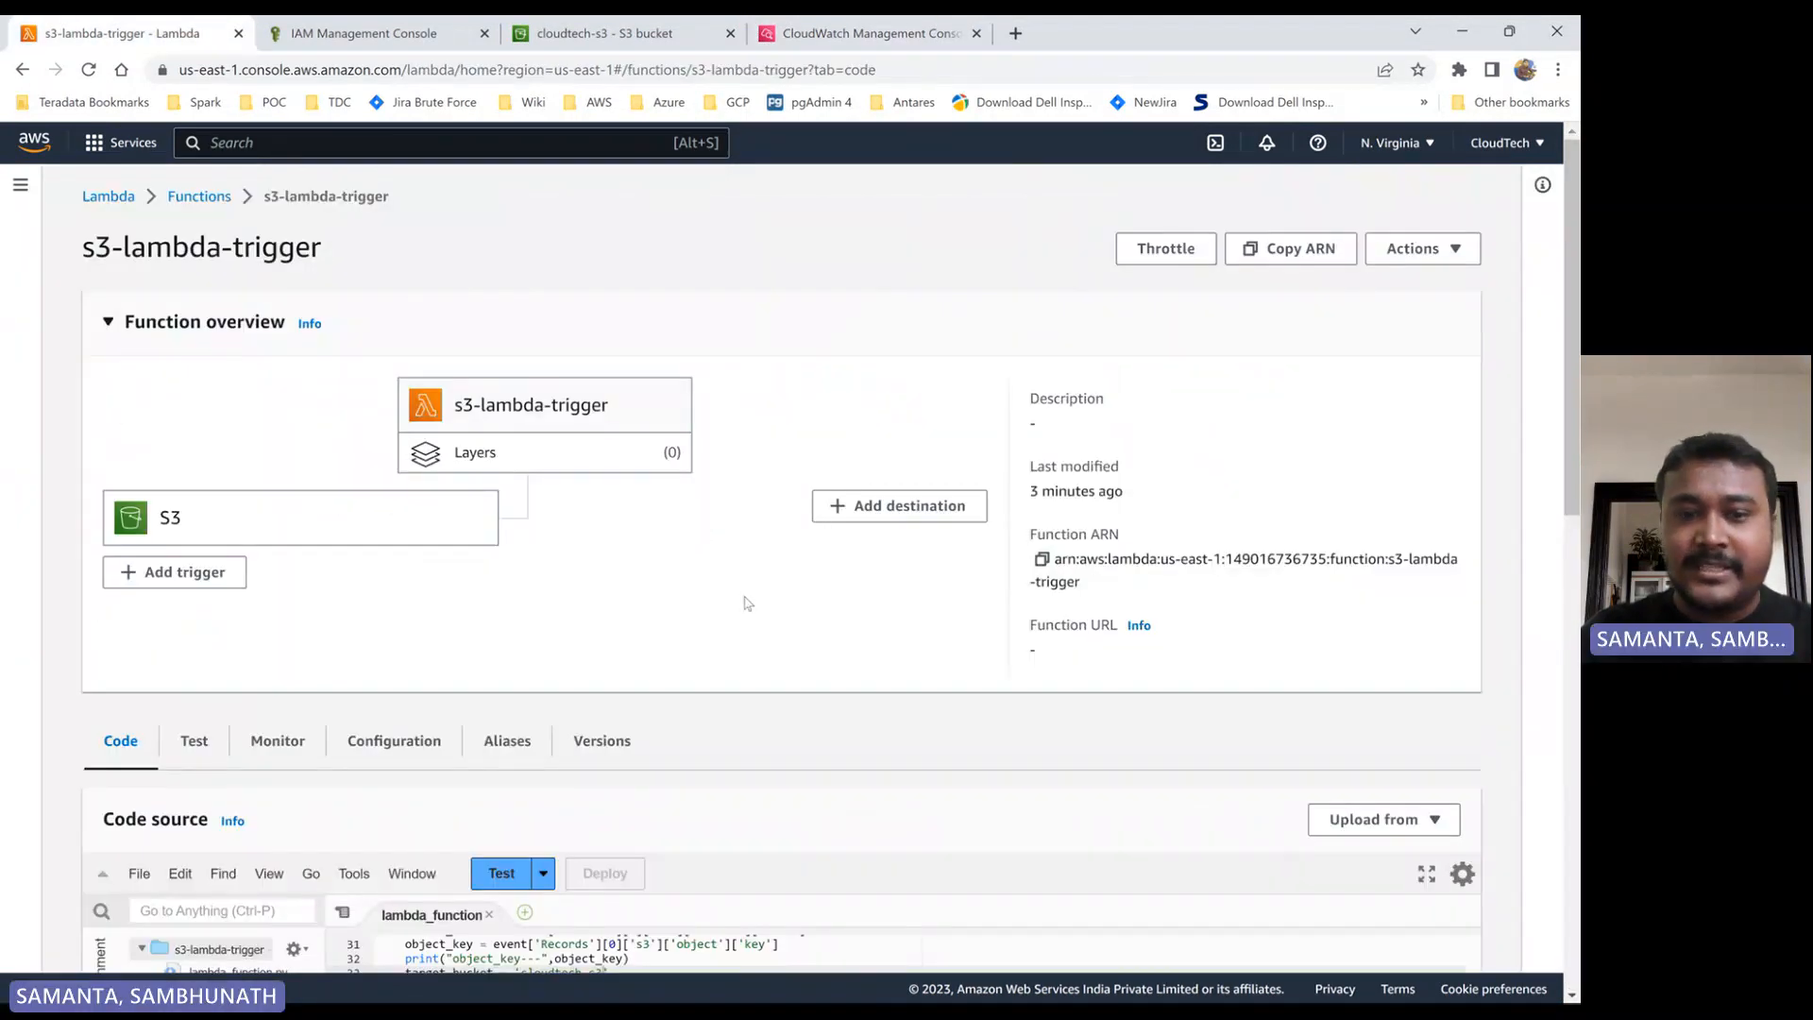
left_click(810, 38)
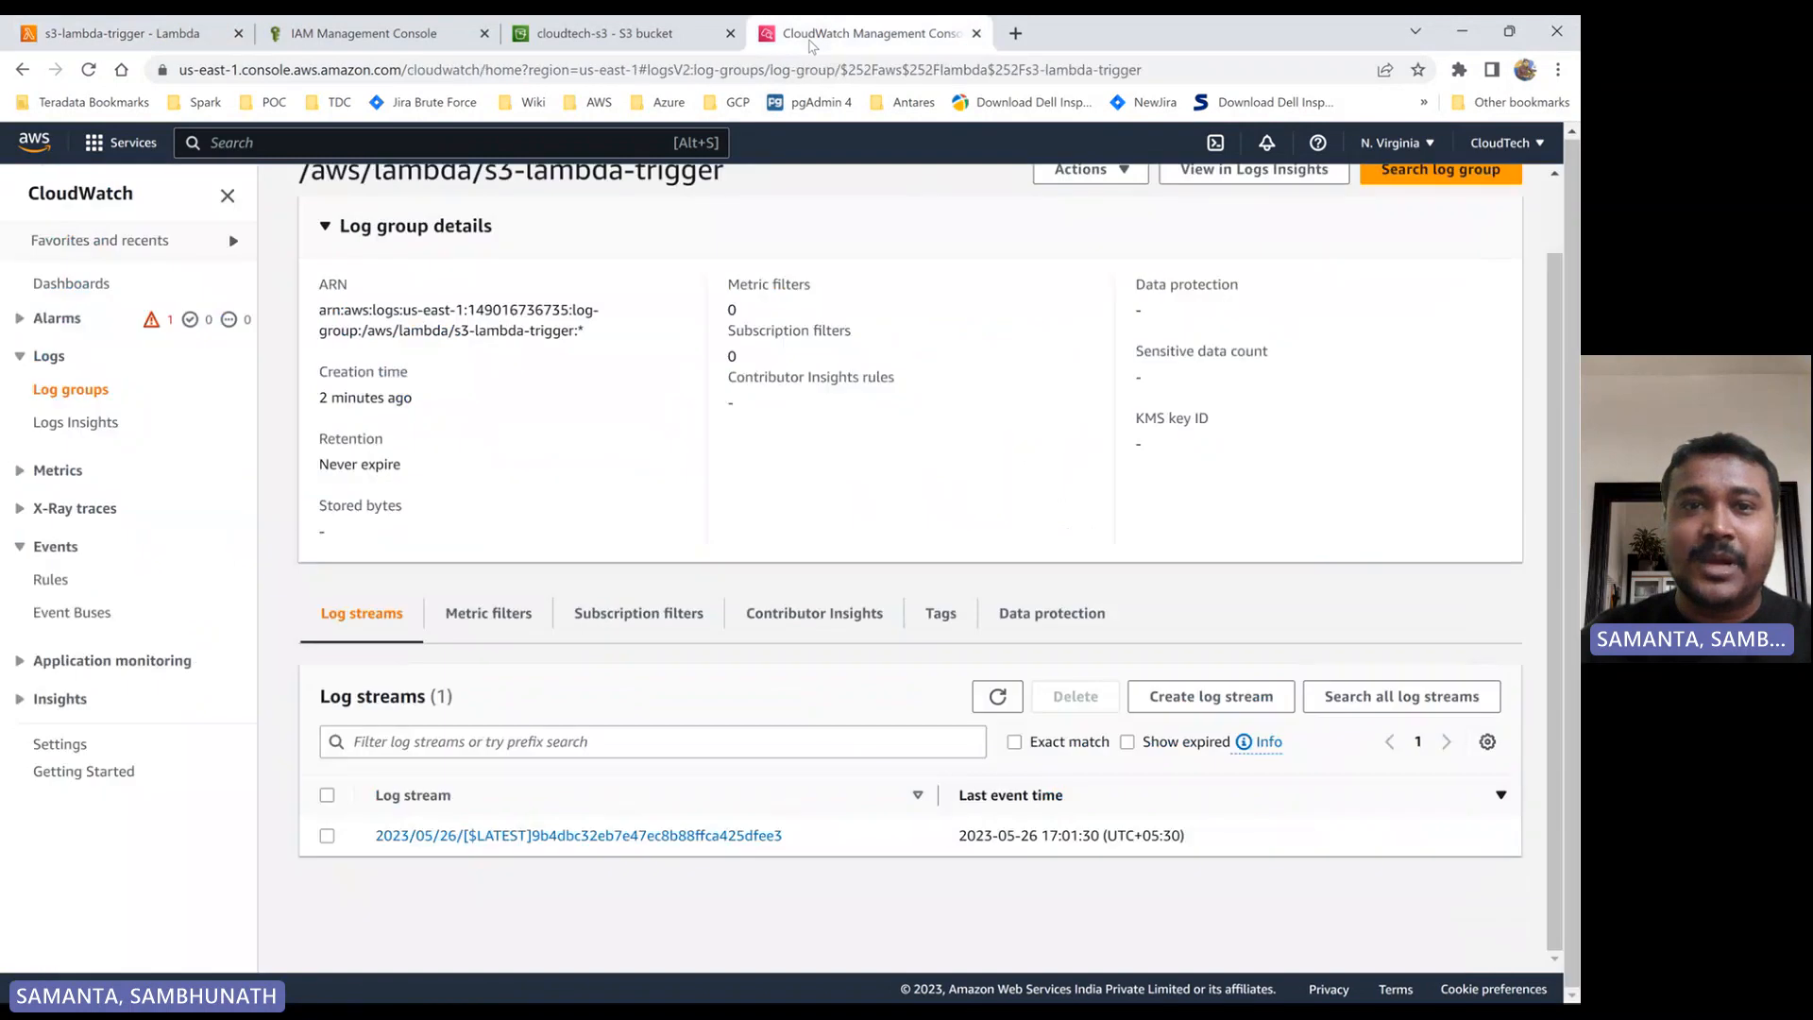
left_click(623, 38)
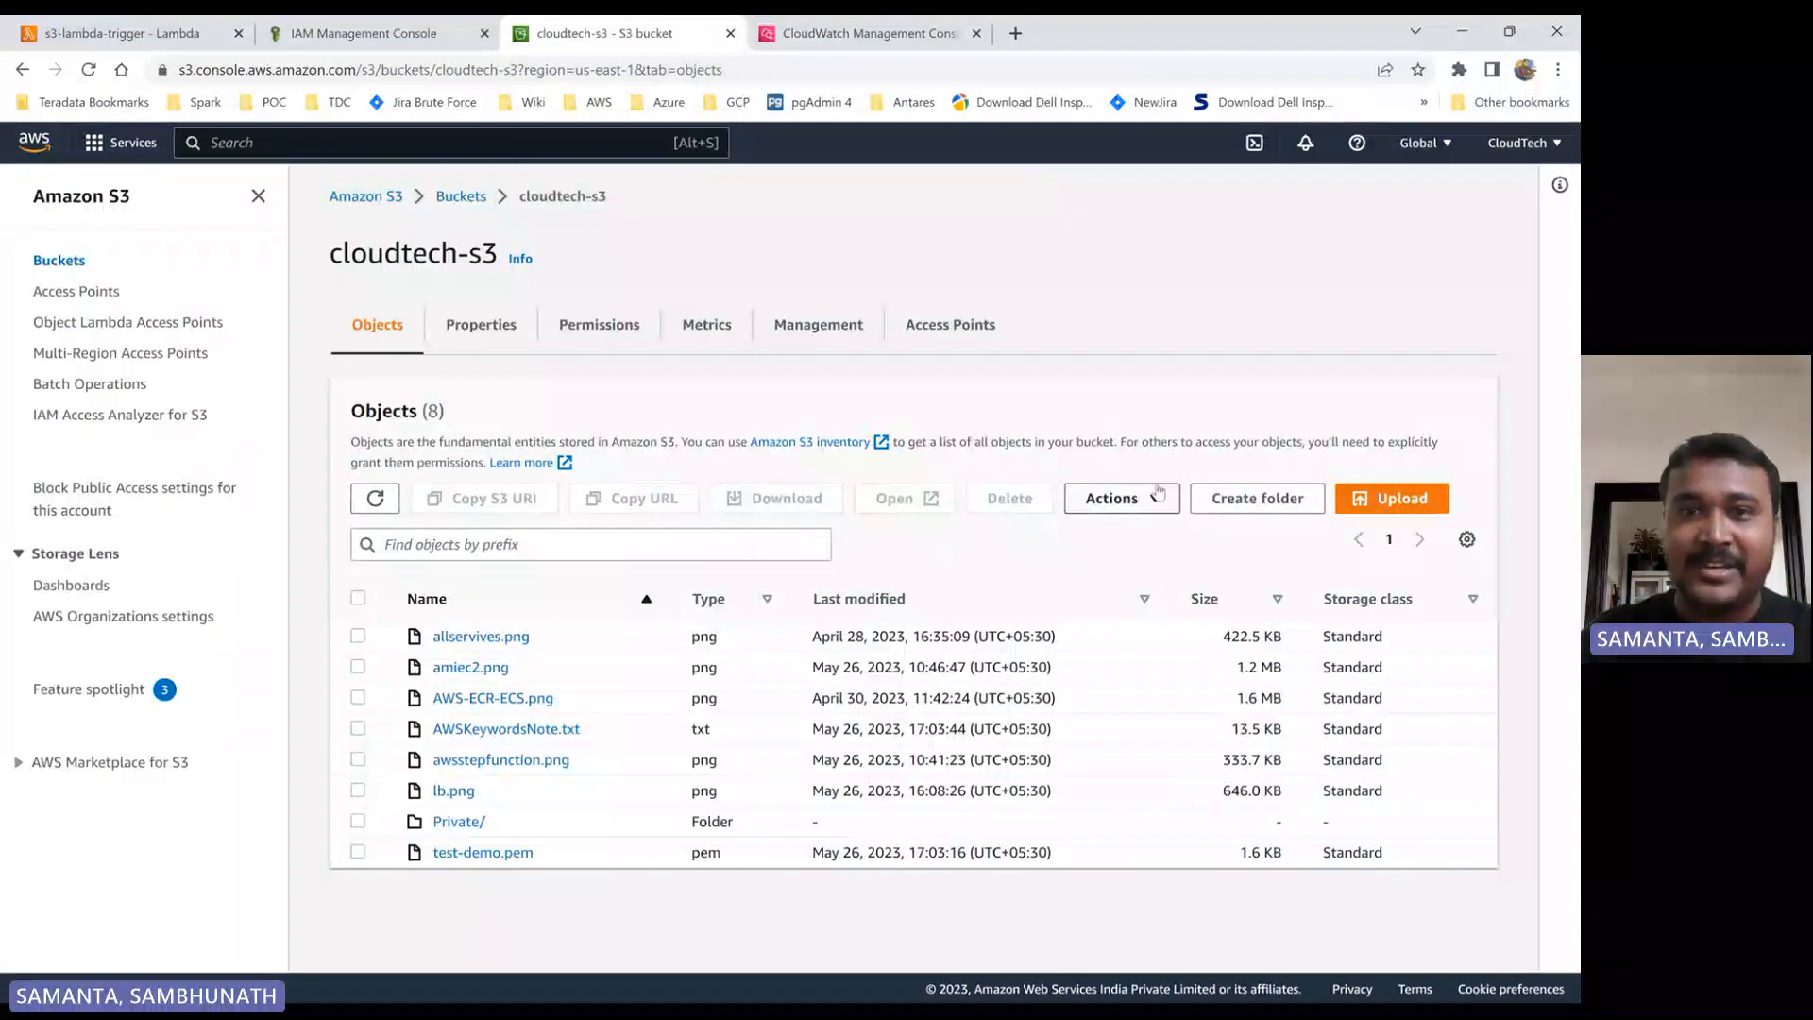
- Switch back to the /aws/lambda/s3-lambda-trigger log group in CloudWatch and refresh its log streams twice
left_click(798, 40)
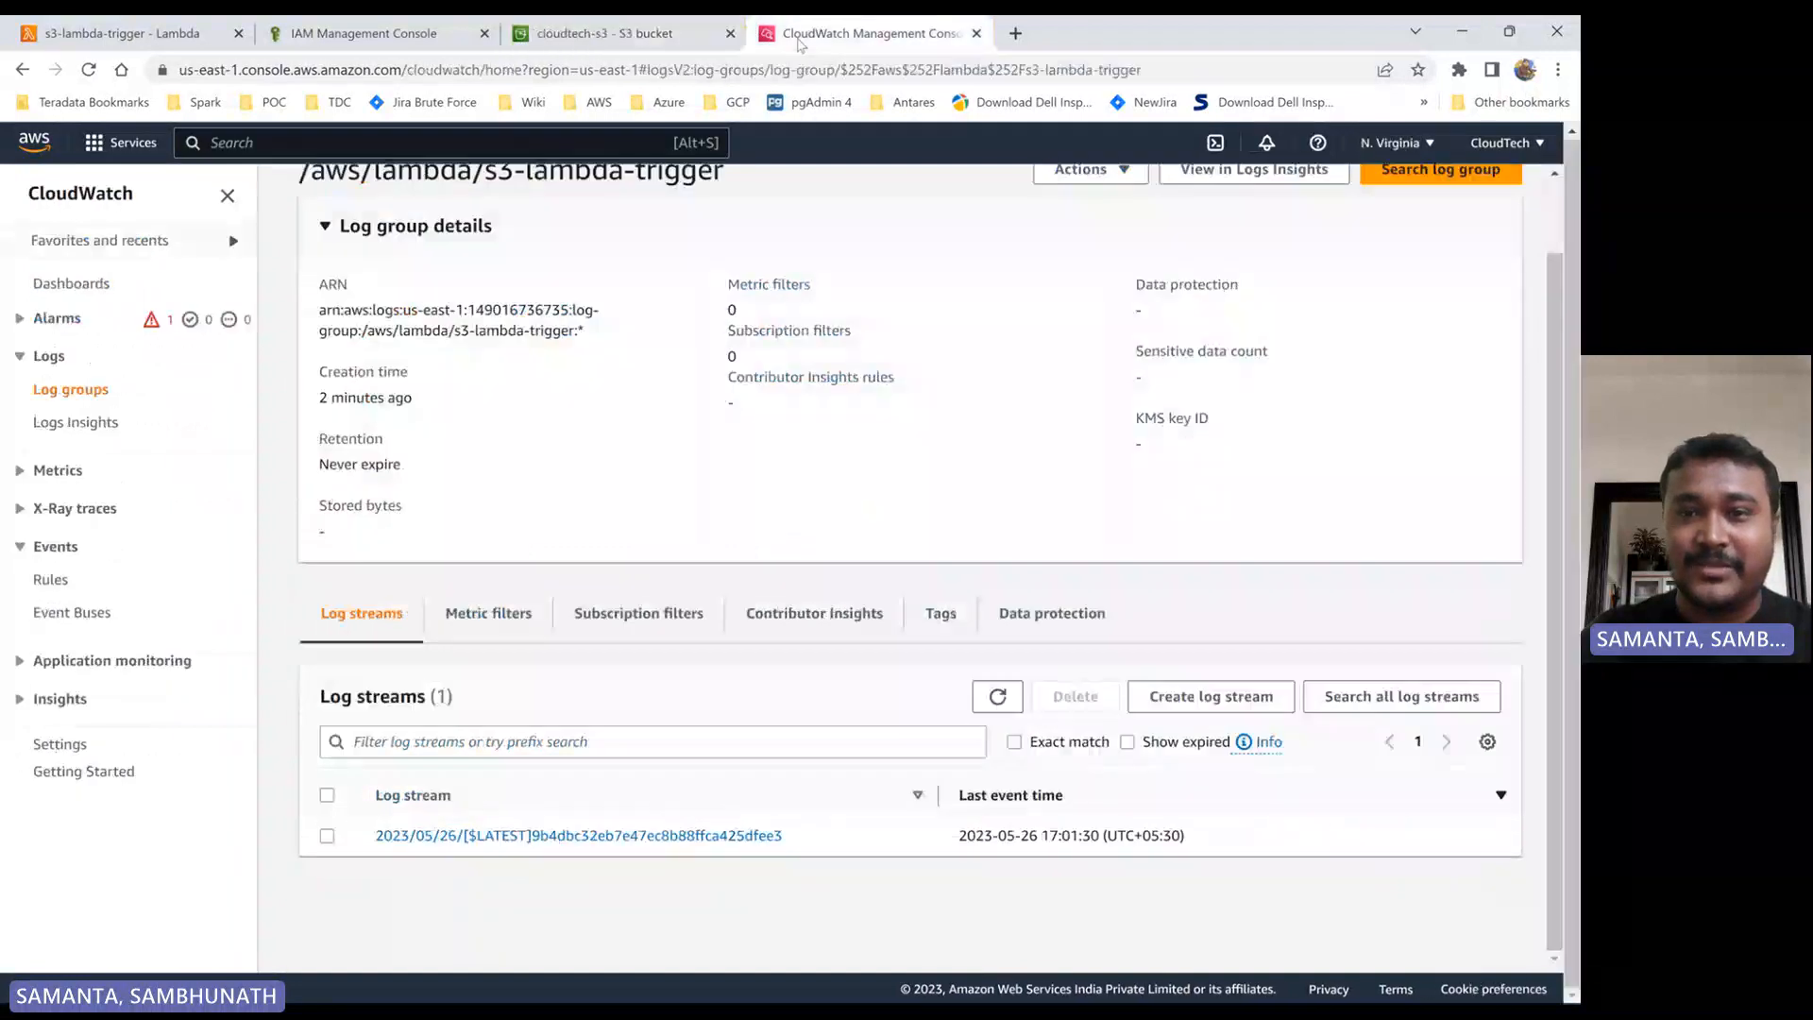
left_click(1006, 699)
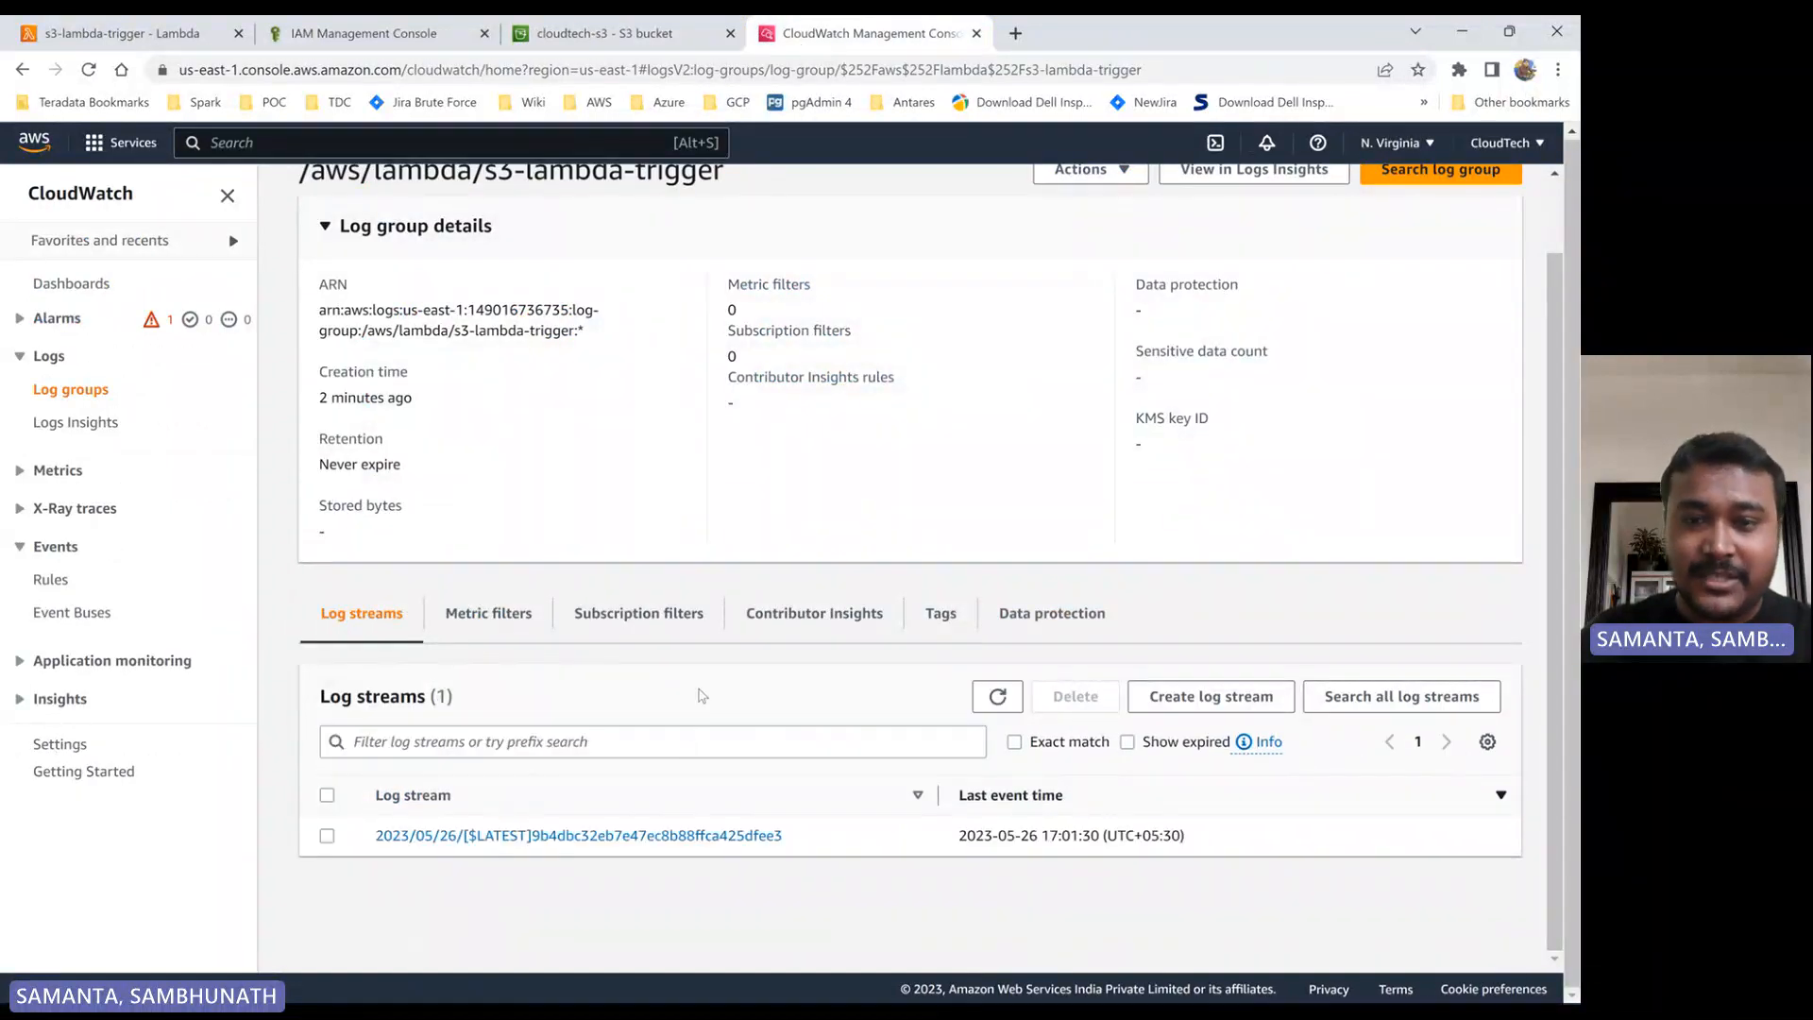
scroll(761, 672, "up", 1)
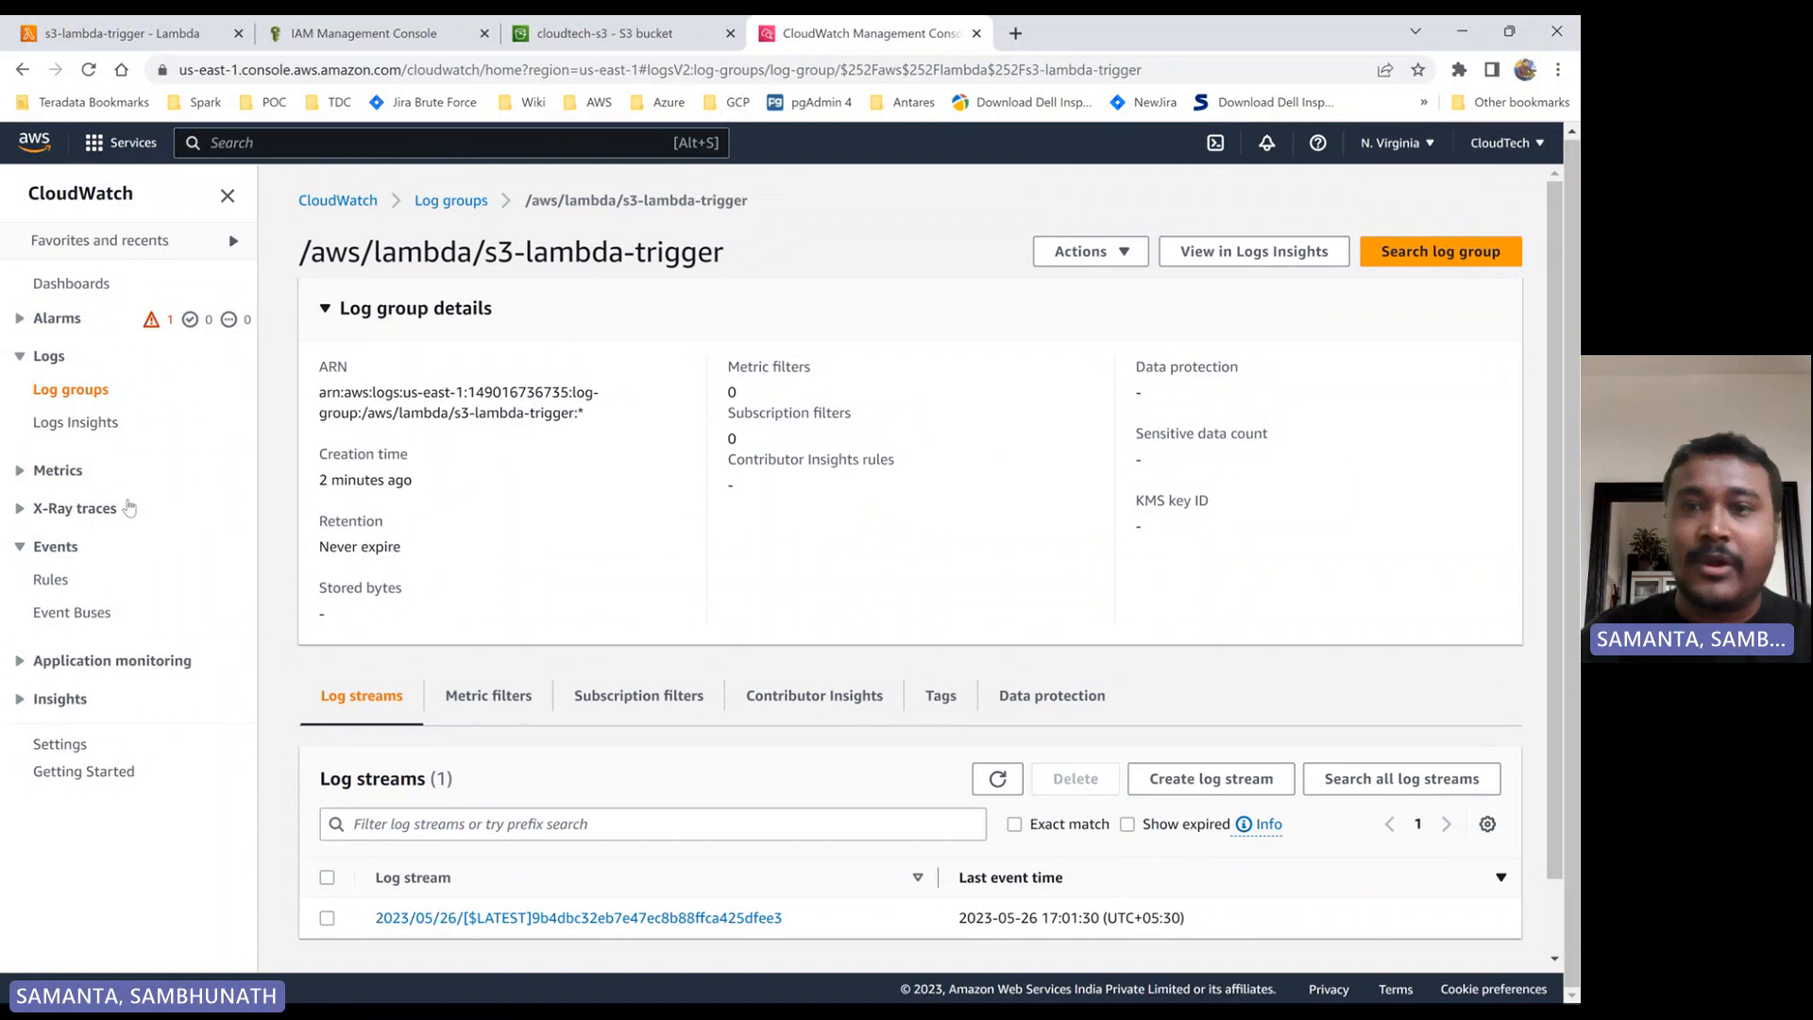
scroll(738, 742, "down", 1)
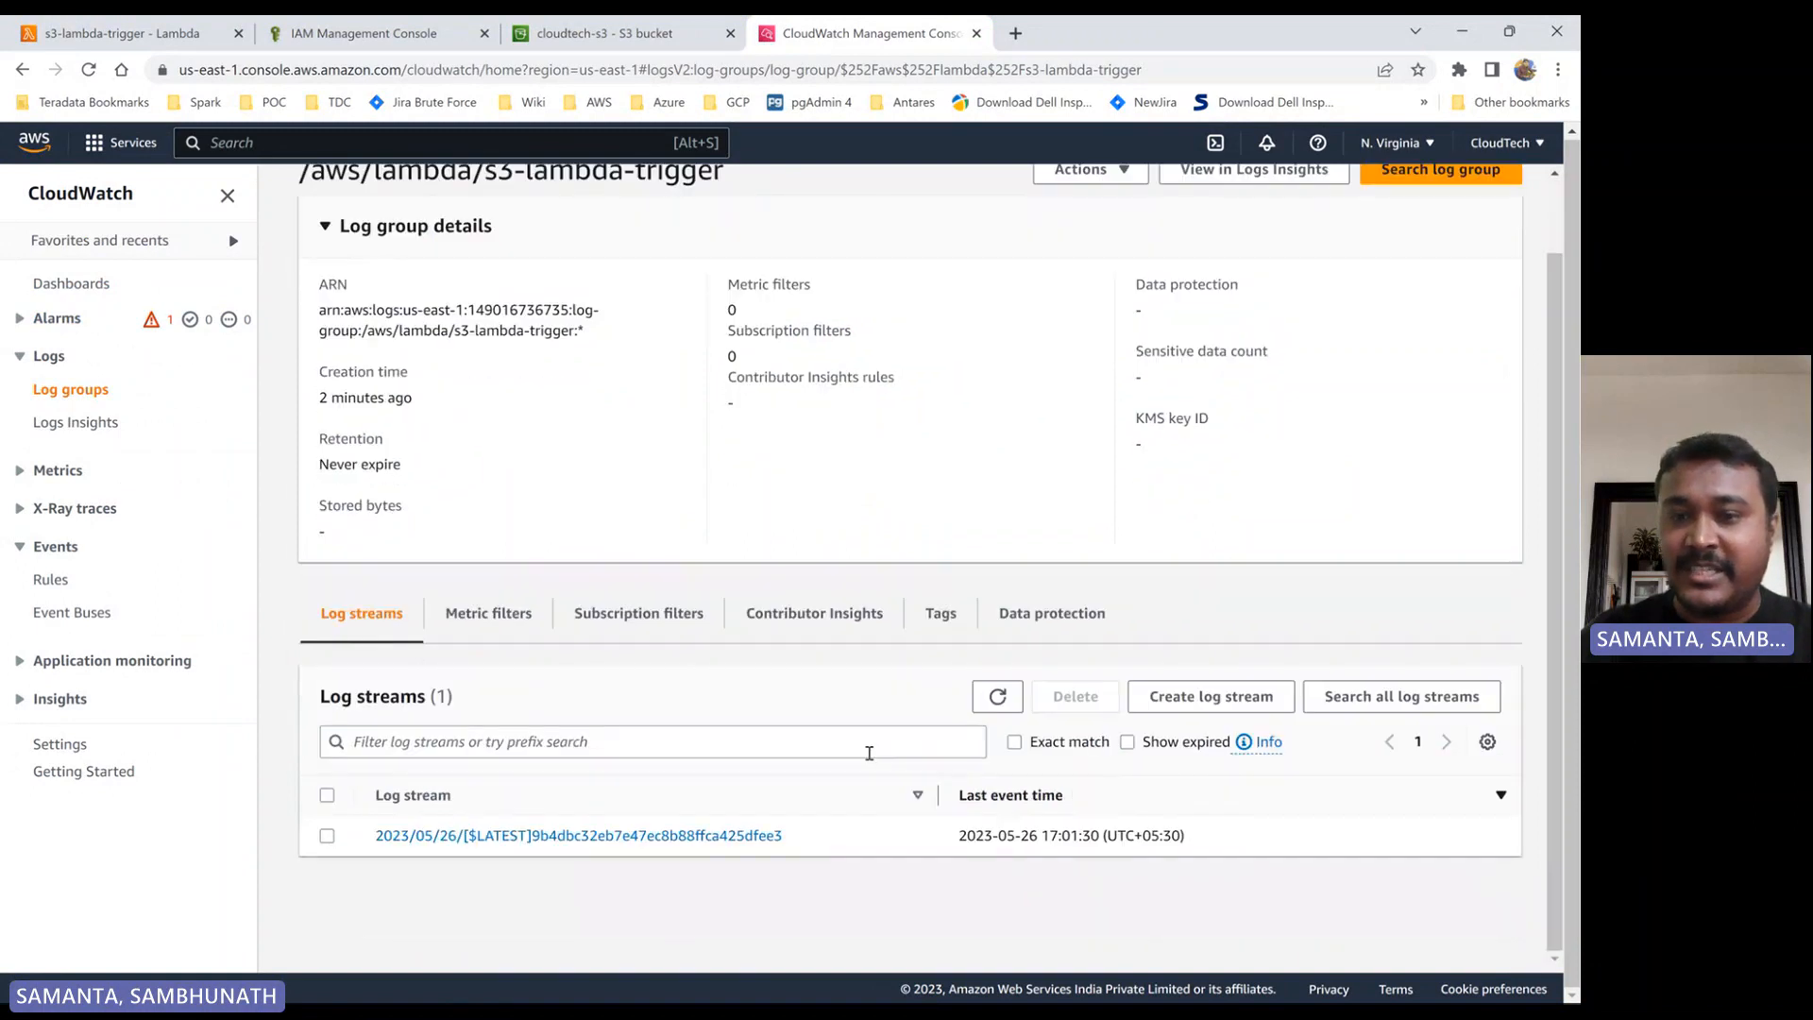
left_click(998, 698)
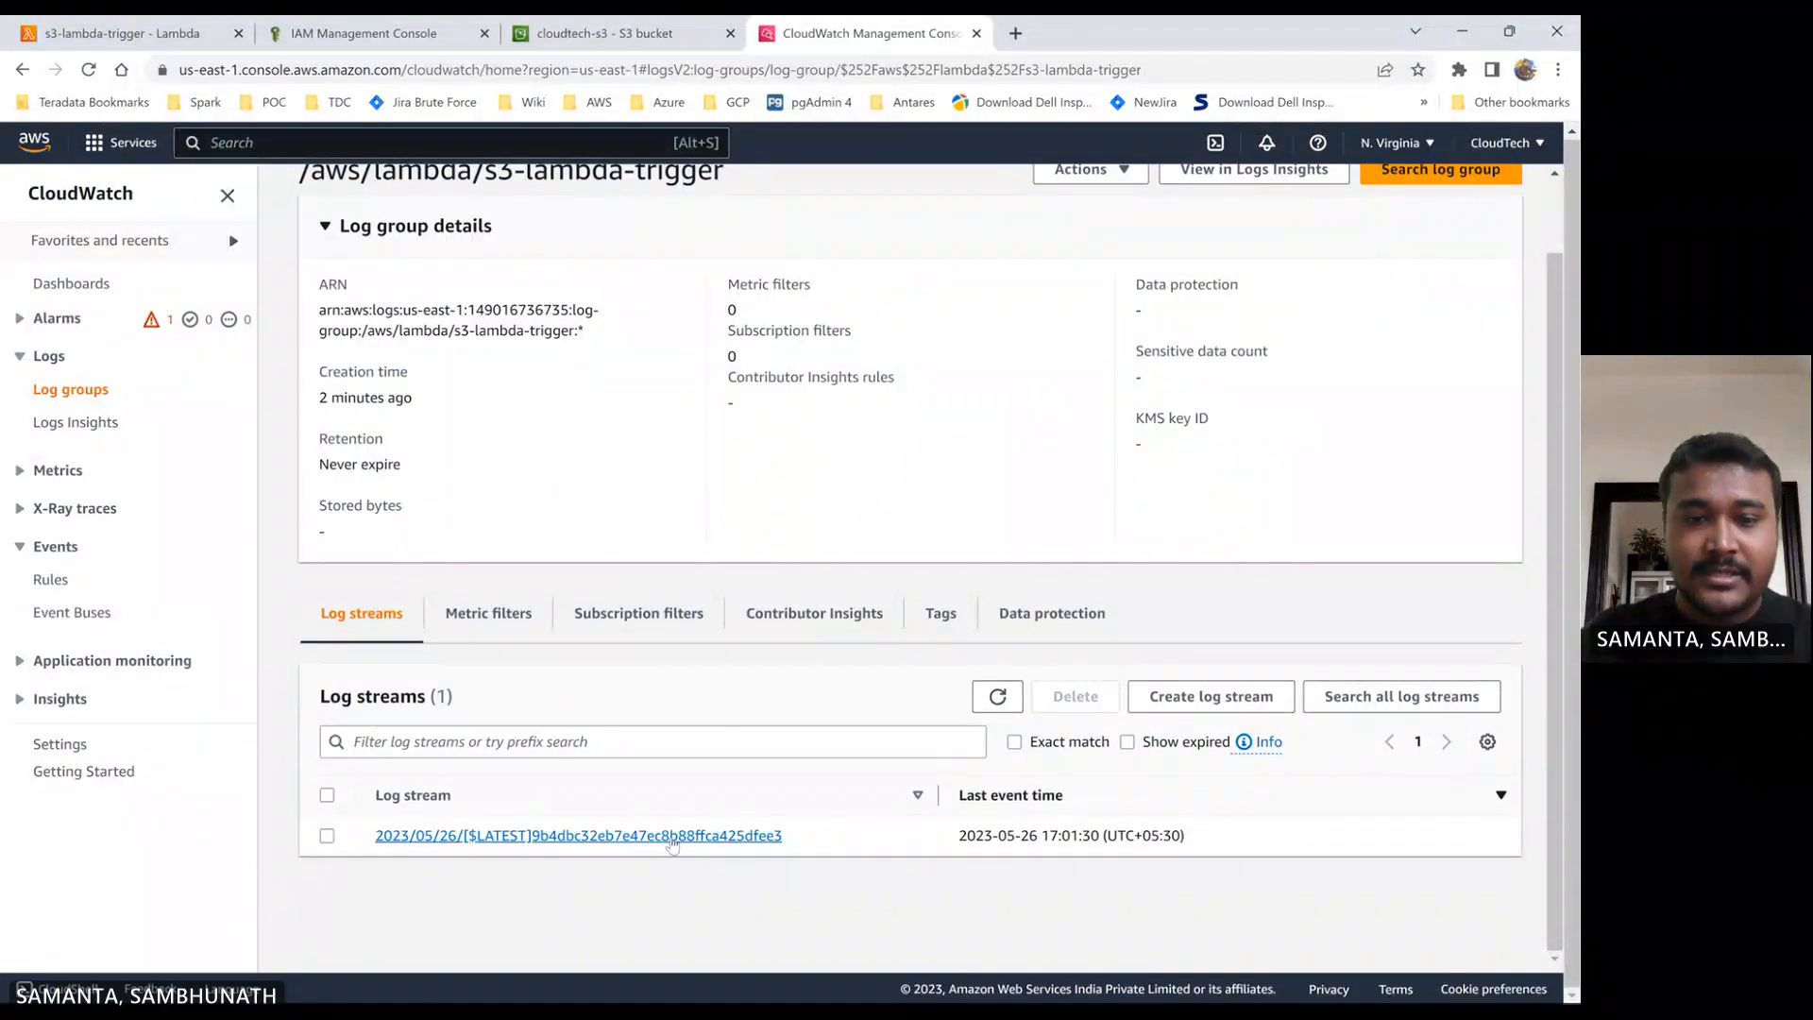
- Open the latest s3-lambda-trigger log stream and expand the "Copied object" entry for the AWSKeywordsNote.txt upload
left_click(672, 835)
scroll(813, 773, "down", 10)
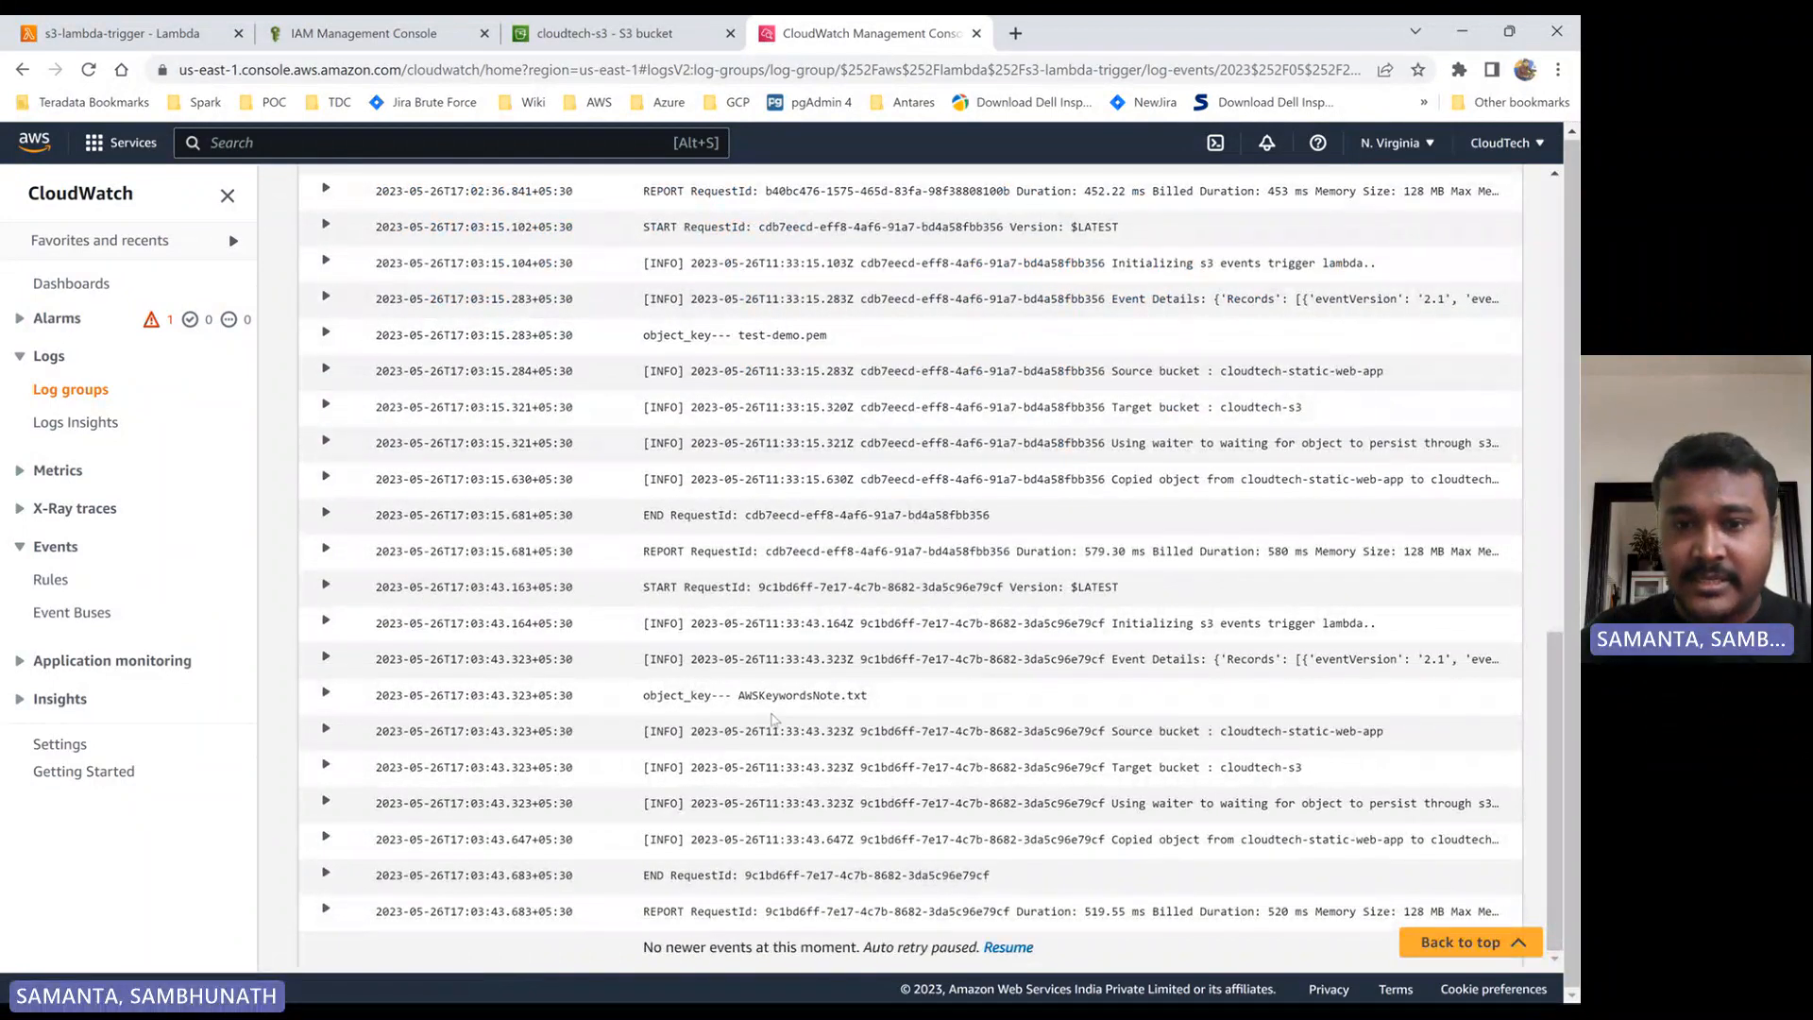
left_click(898, 703)
left_click(898, 703)
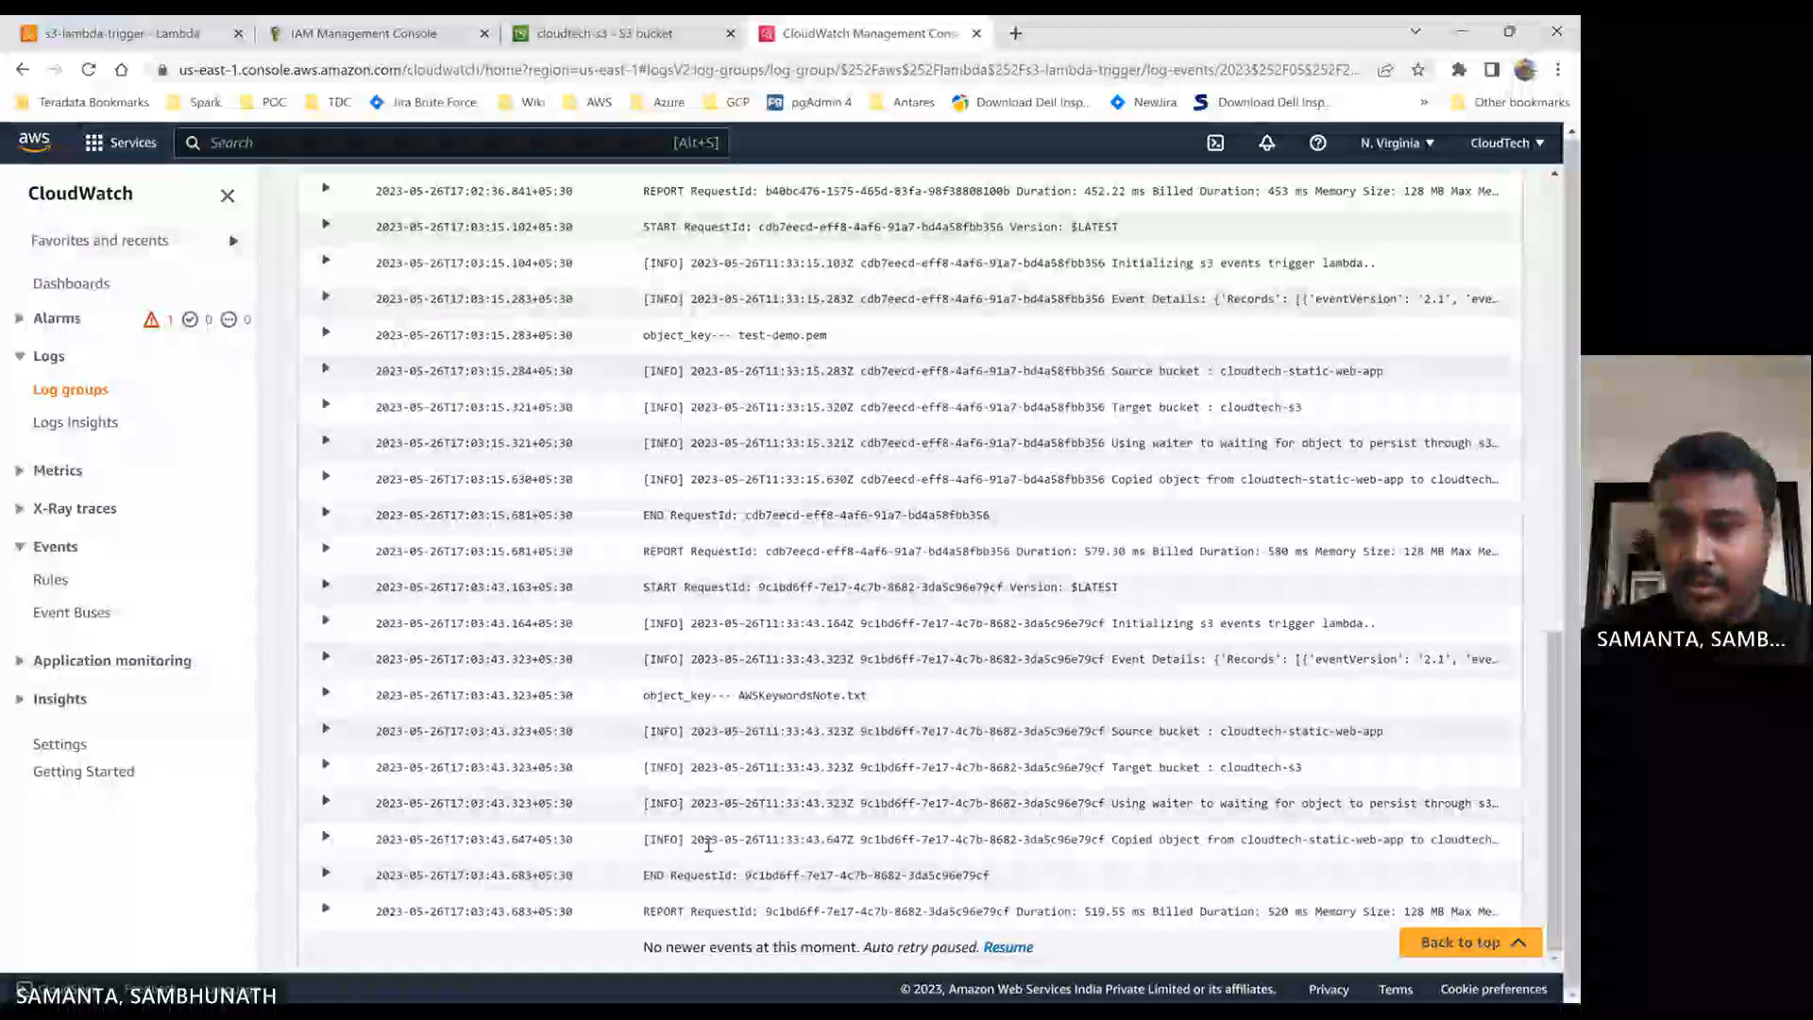
left_click(324, 838)
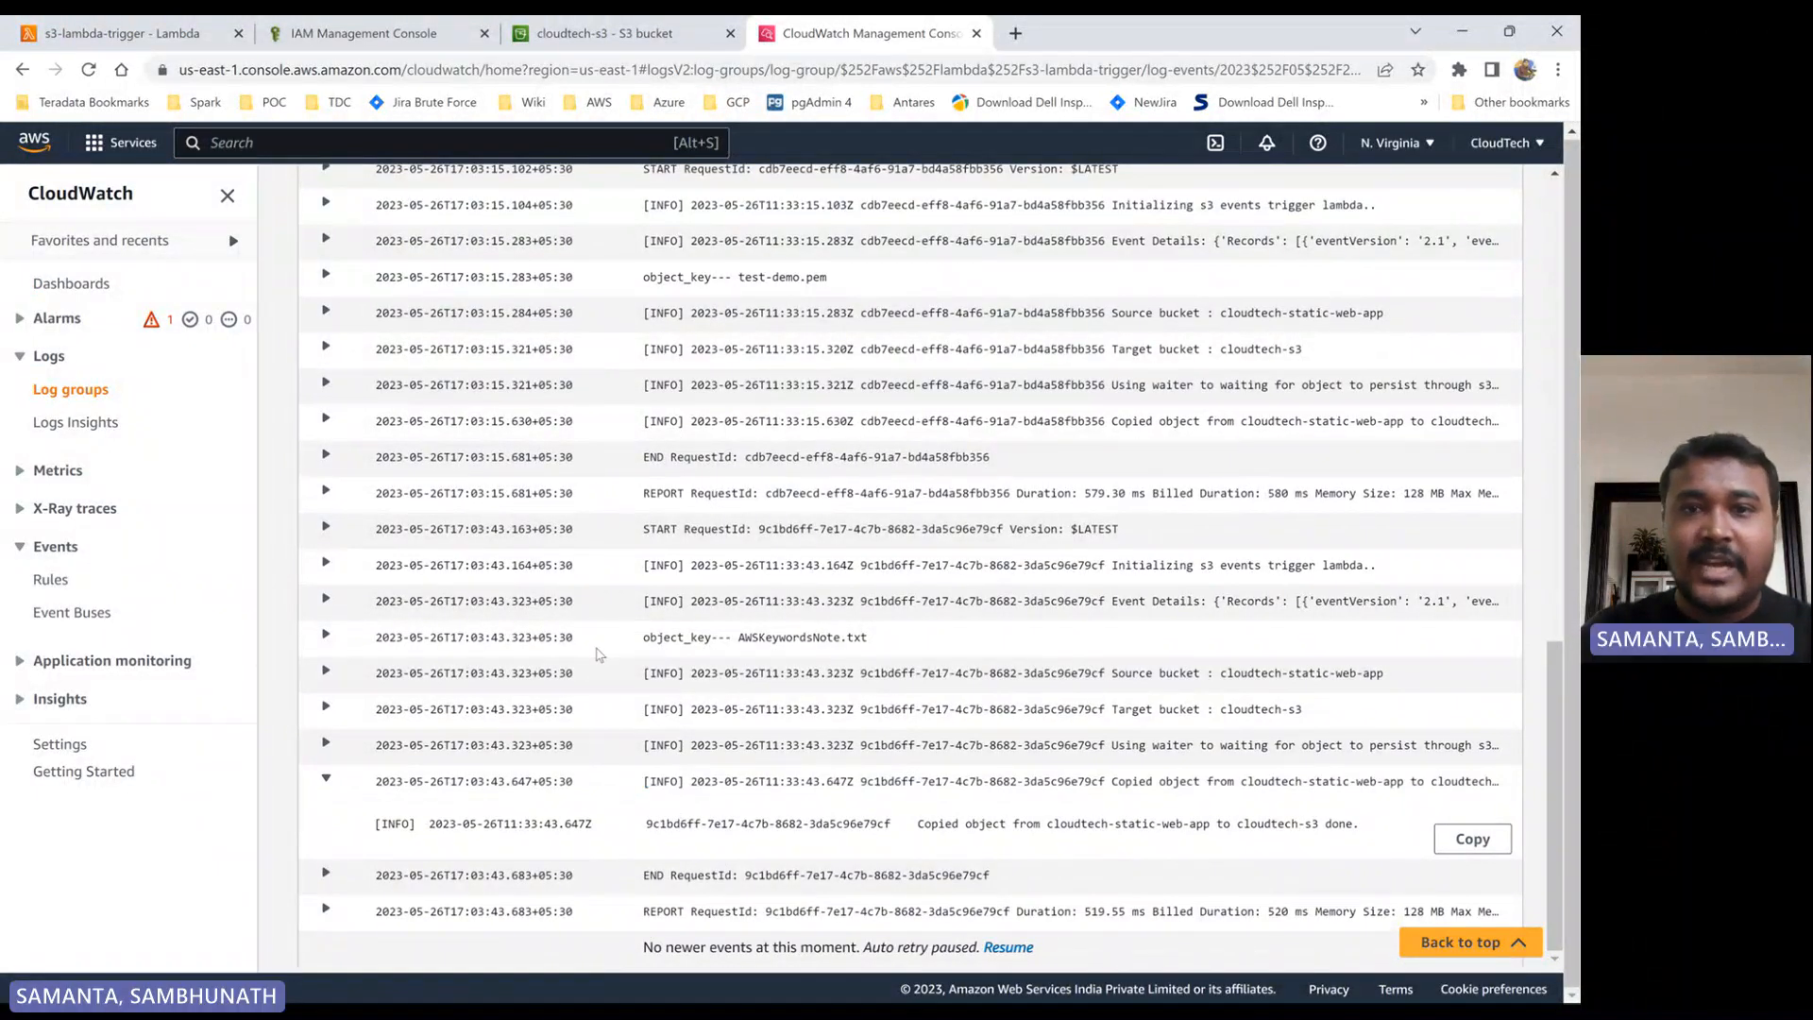
- Leave the log events and return to the /aws/lambda/s3-lambda-trigger log group's list of log streams
scroll(597, 655, "up", 10)
left_click(631, 201)
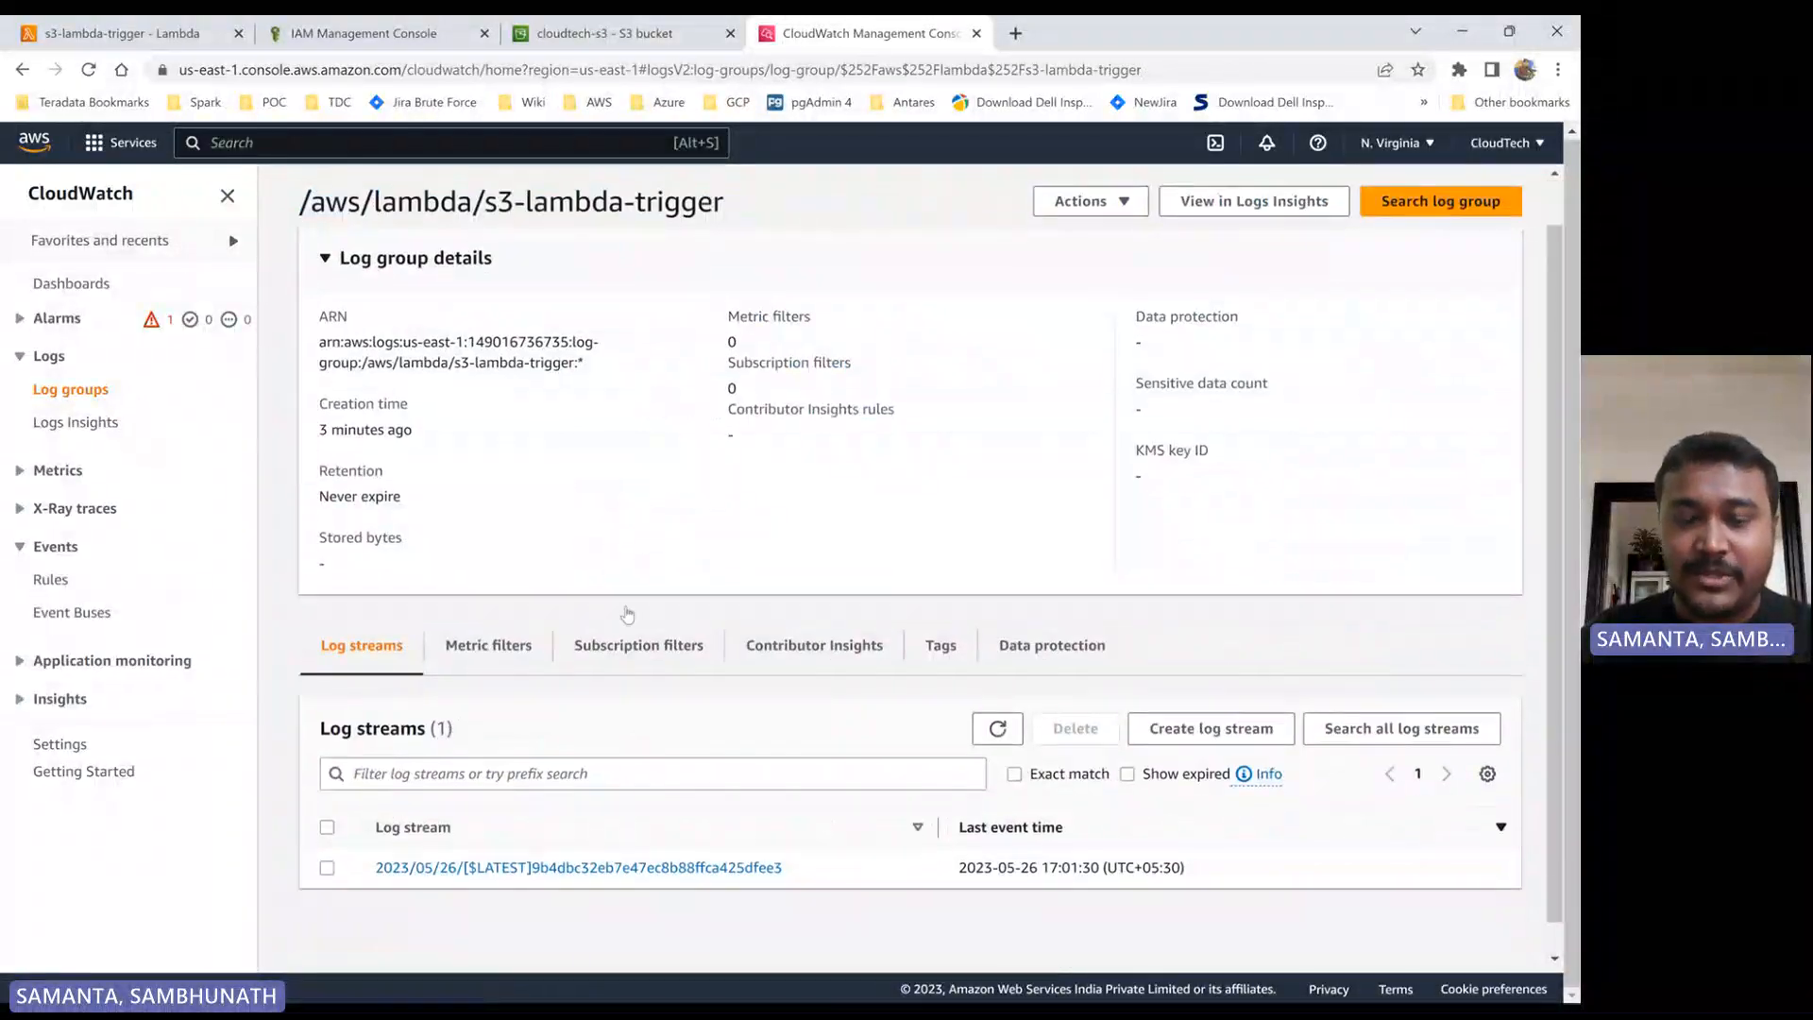
scroll(630, 613, "down", 1)
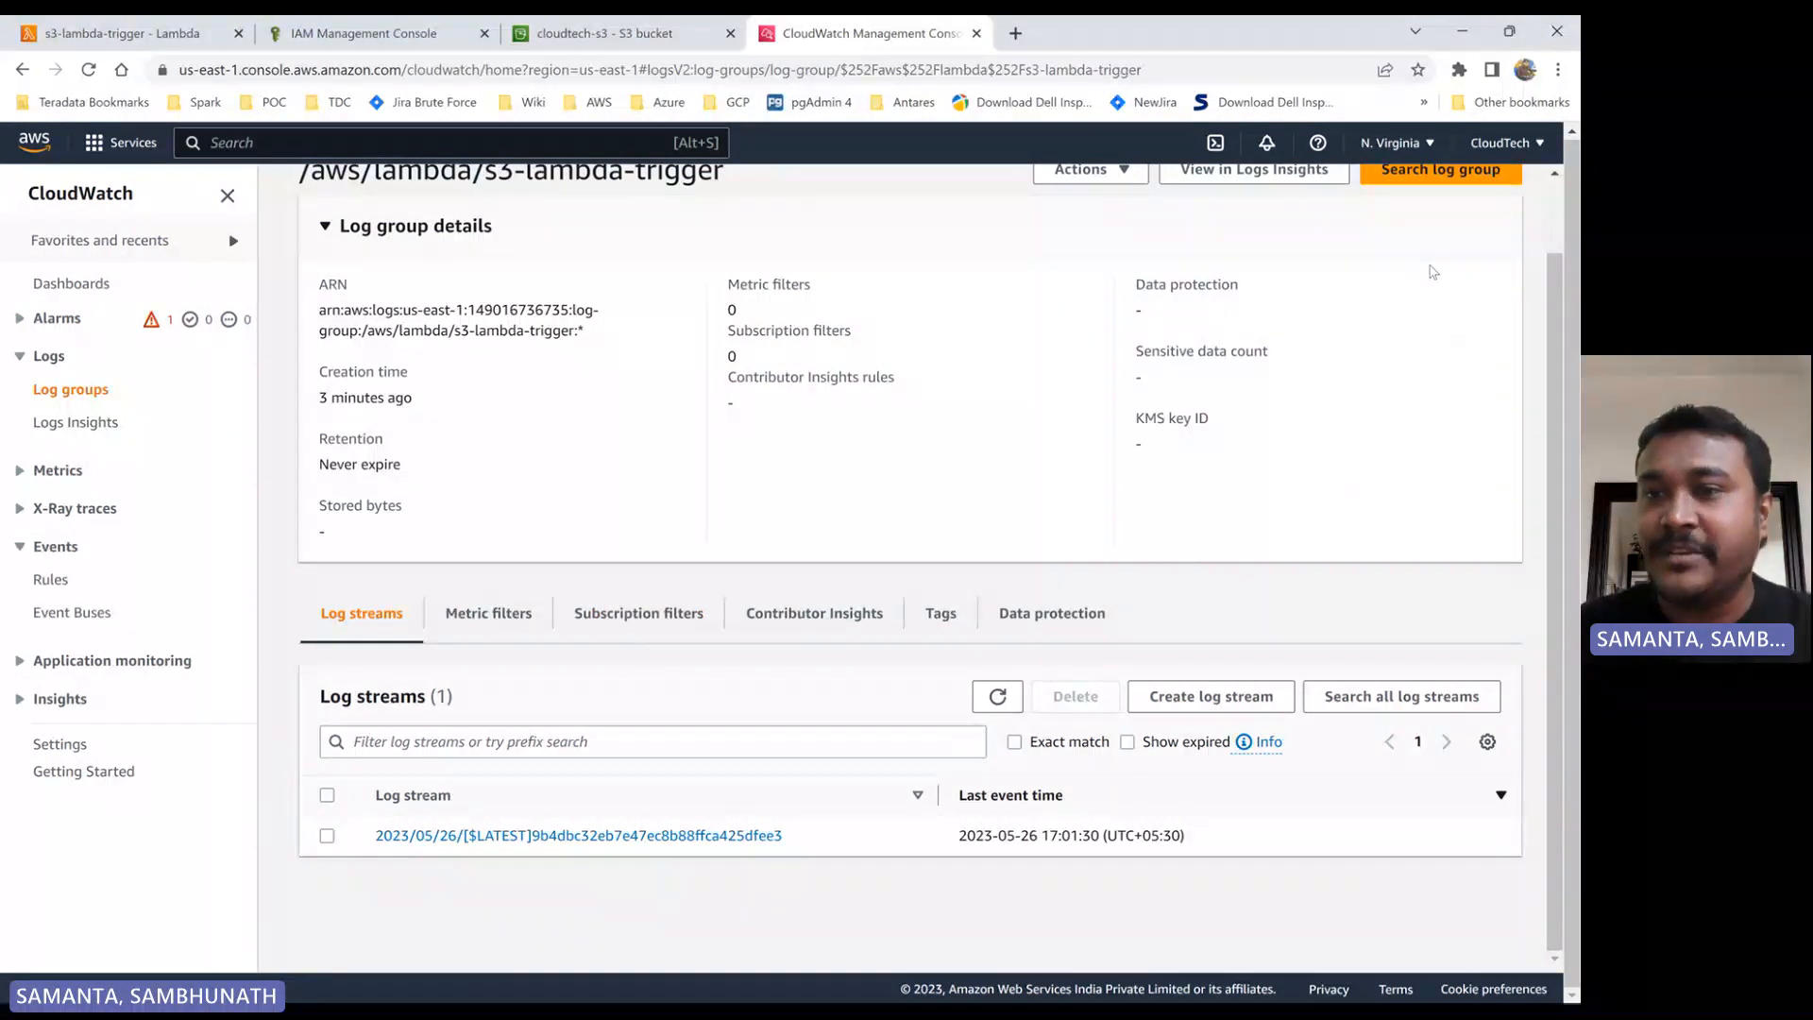
left_click(1401, 272)
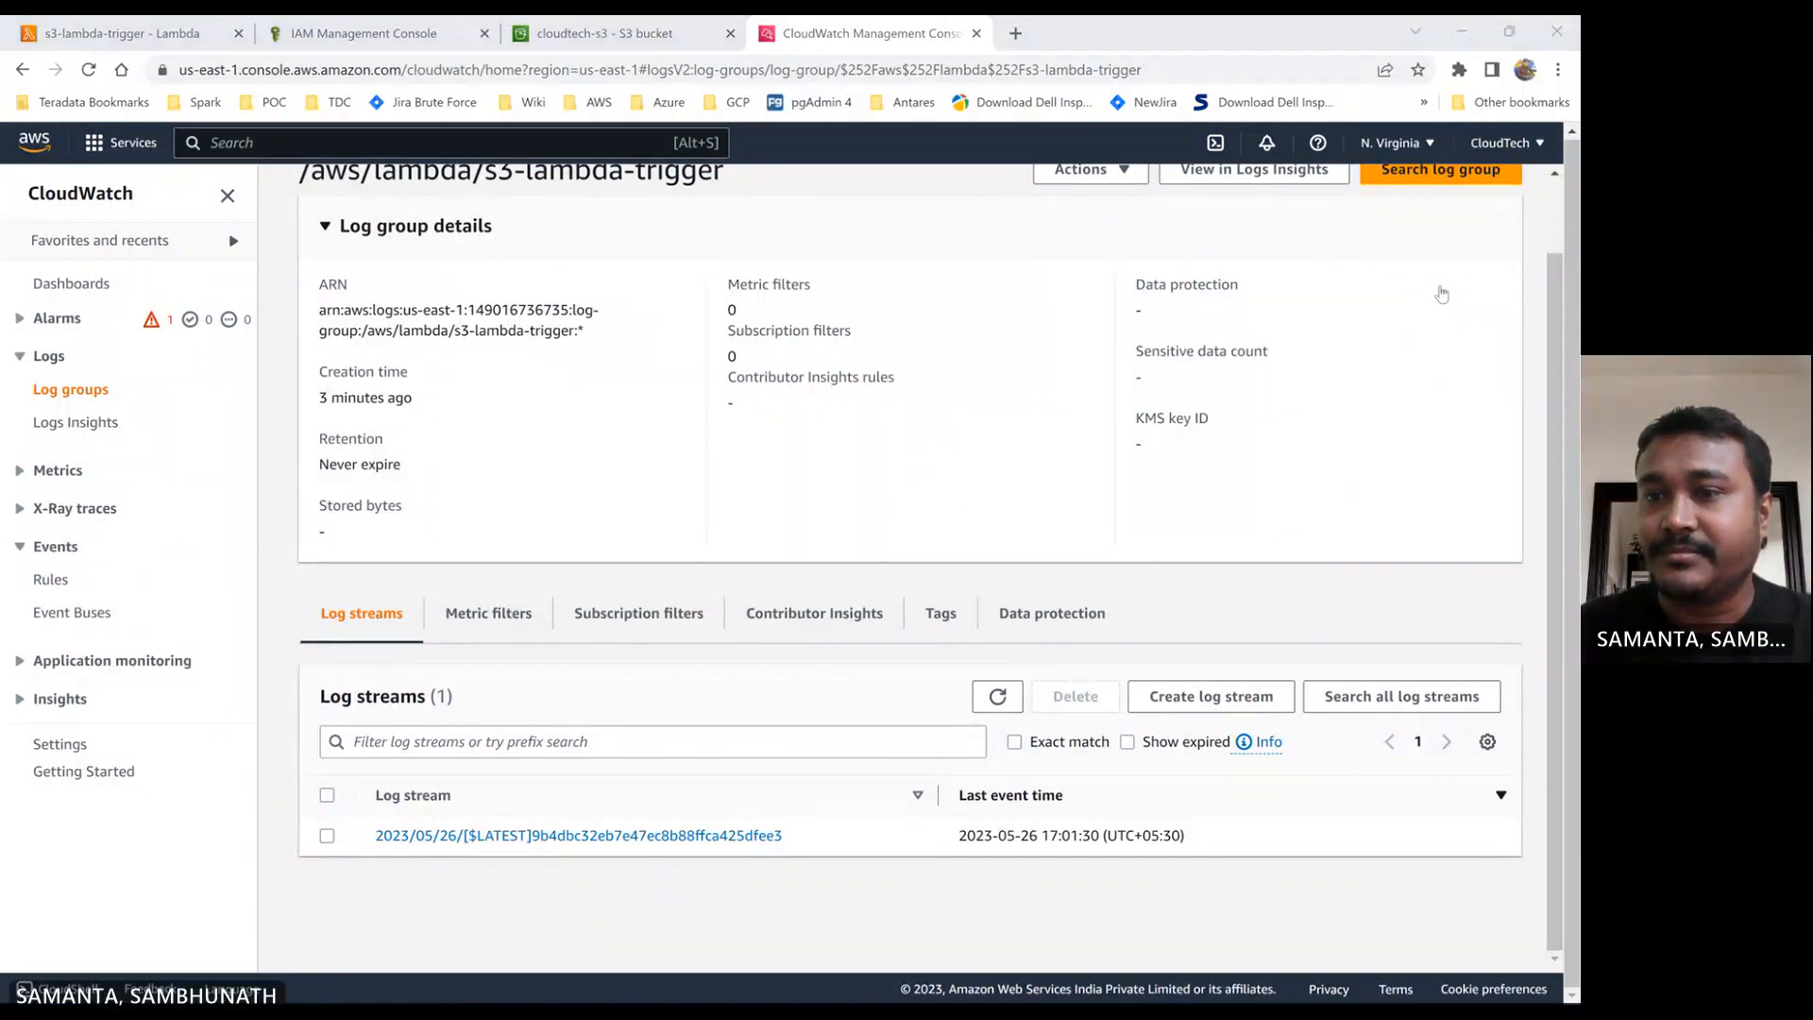